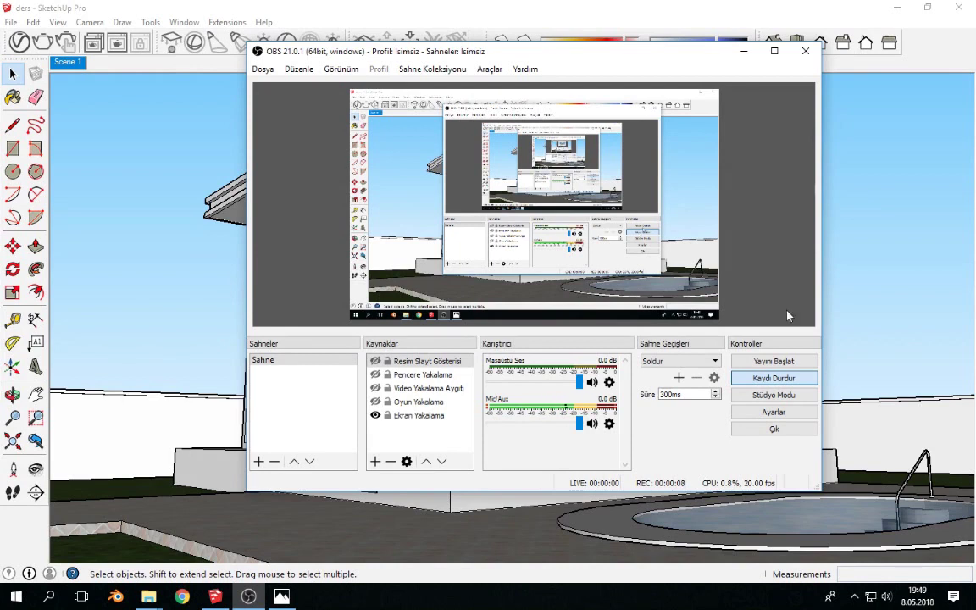
- Minimize the screen recorder and raise the system volume to about 73
click(743, 51)
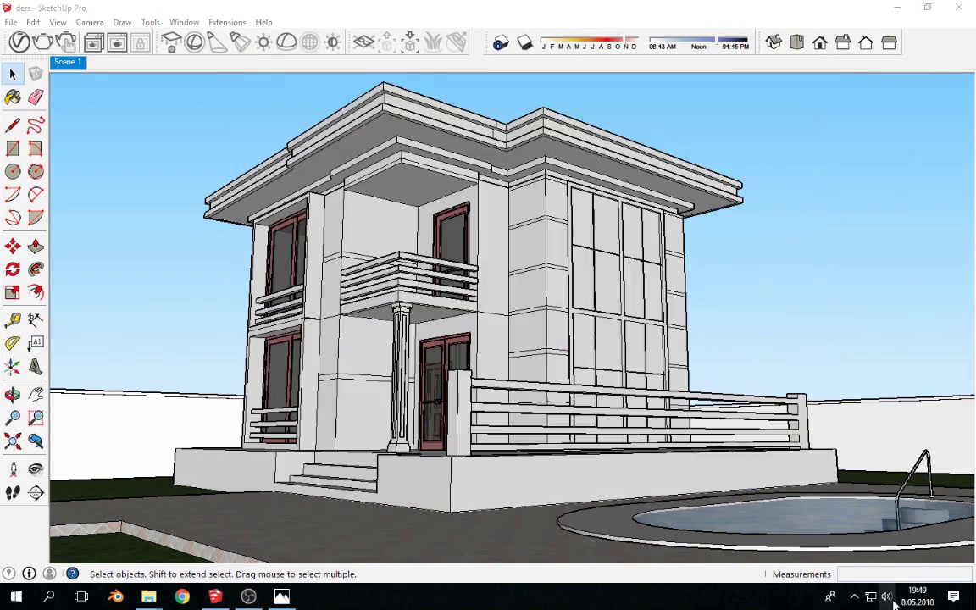
click(886, 596)
drag(861, 567, 892, 571)
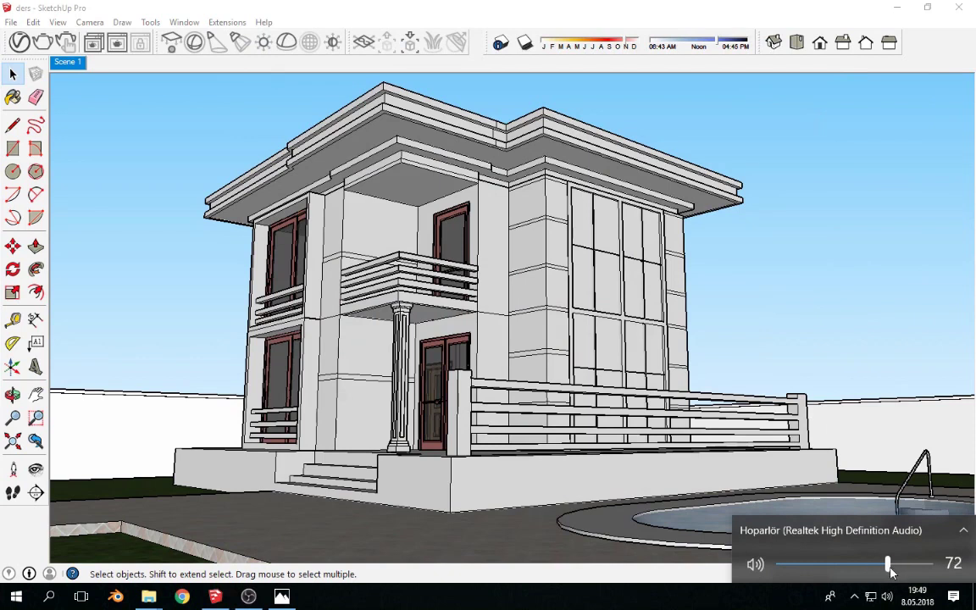
click(662, 82)
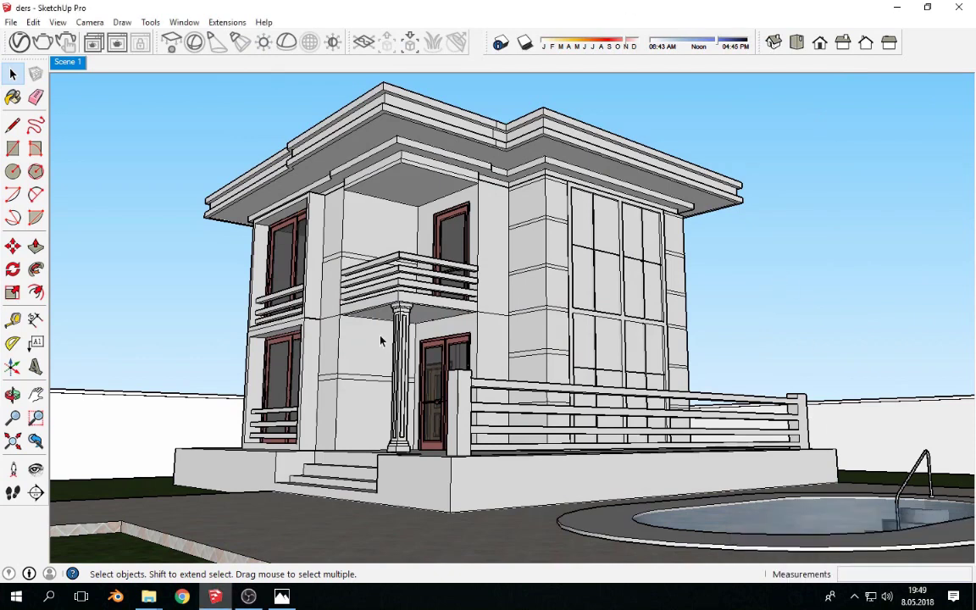
- Orbit around the house to the pool, select the pool group and zoom in on its edge
middle_drag(374, 353, 327, 378)
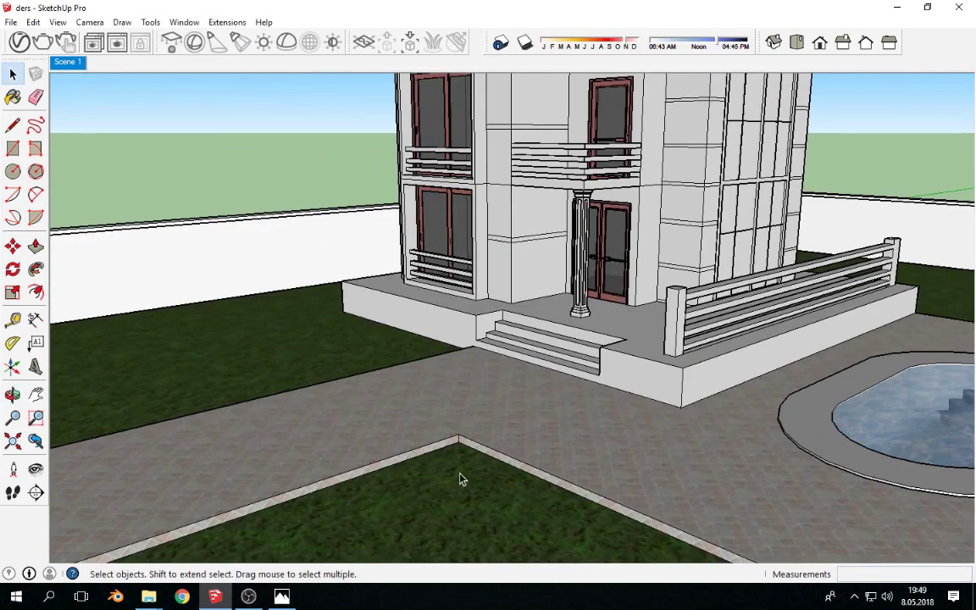
mouse_move(460, 479)
middle_down()
mouse_move(394, 409)
mouse_move(456, 449)
mouse_move(464, 466)
mouse_move(643, 415)
mouse_move(468, 388)
middle_up()
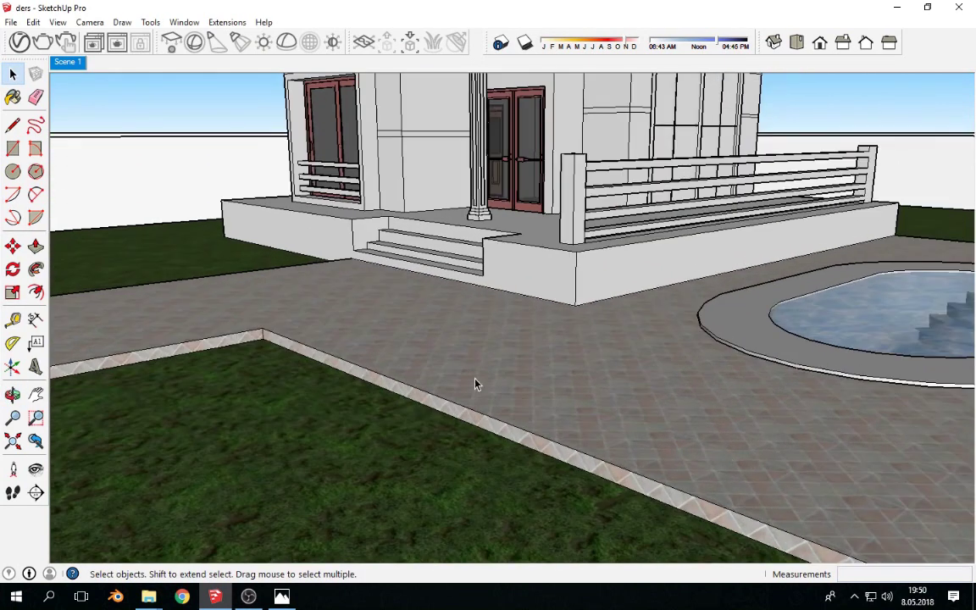
mouse_move(742, 455)
middle_down()
mouse_move(666, 435)
mouse_move(630, 376)
mouse_move(677, 392)
mouse_move(558, 385)
mouse_move(634, 381)
mouse_move(637, 496)
mouse_move(309, 354)
mouse_move(338, 366)
middle_up()
mouse_move(339, 408)
middle_down()
mouse_move(359, 348)
mouse_move(381, 332)
mouse_move(377, 374)
mouse_move(455, 378)
mouse_move(467, 406)
middle_up()
click(381, 332)
scroll(507, 398, up, 2)
scroll(584, 396, up, 2)
scroll(525, 353, up, 3)
scroll(534, 349, up, 2)
- Isolate the pool from the floor and select the deck's white outer edge and top face
mouse_move(534, 349)
middle_down()
mouse_move(414, 318)
mouse_move(515, 344)
mouse_move(569, 323)
mouse_move(490, 300)
mouse_move(477, 286)
middle_up()
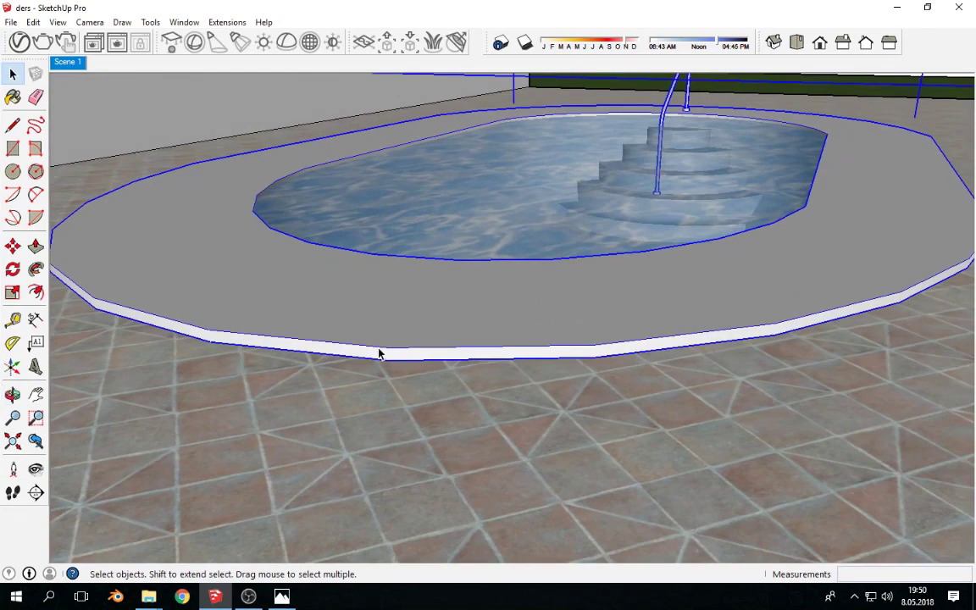
key(Delete)
scroll(438, 294, down, 3)
scroll(422, 325, up, 2)
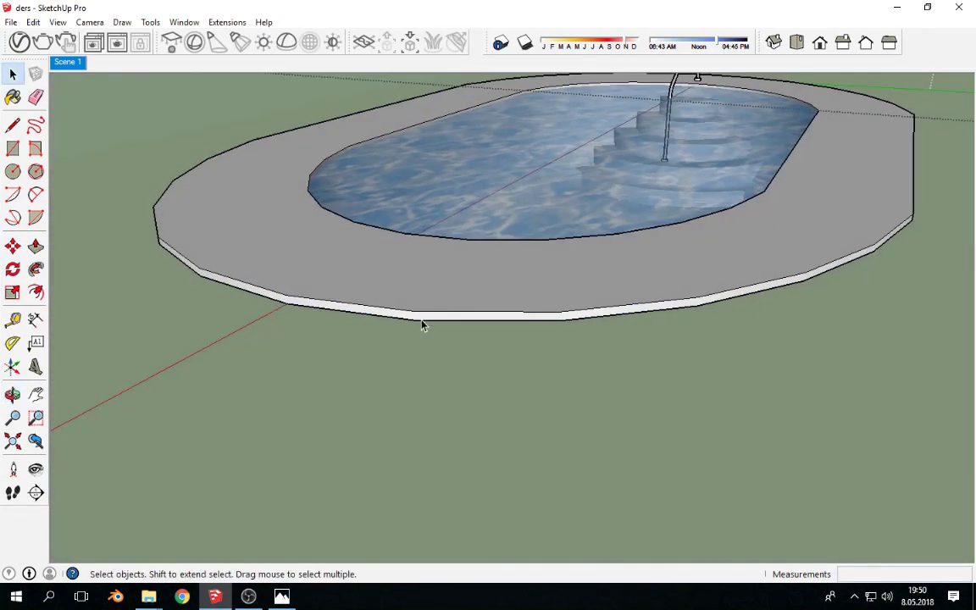
scroll(438, 320, up, 2)
click(439, 320)
shift+click(374, 256)
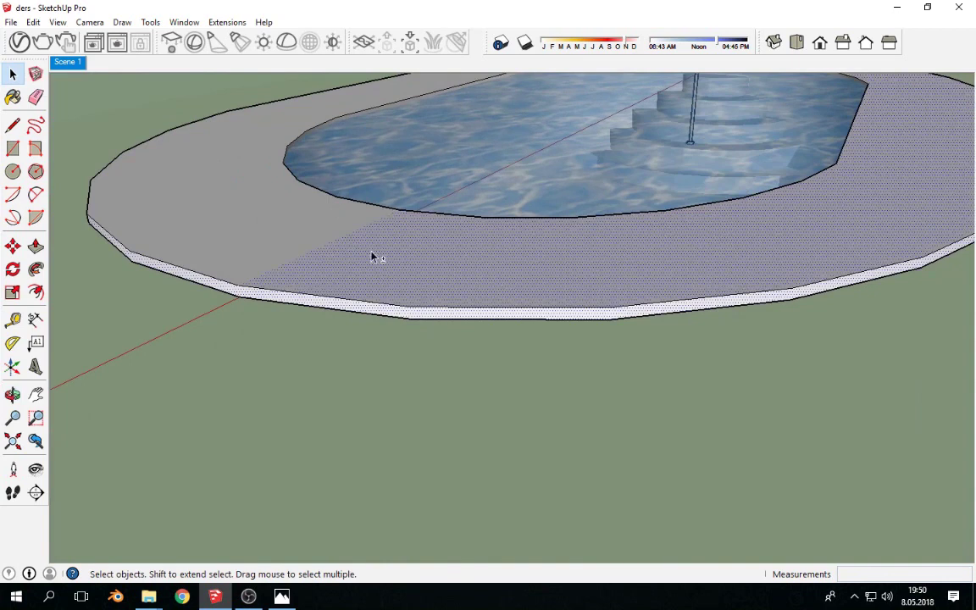
- Orbit to see the whole pool and bring up the V-Ray Asset Editor
scroll(289, 240, down, 2)
middle_drag(486, 222, 442, 388)
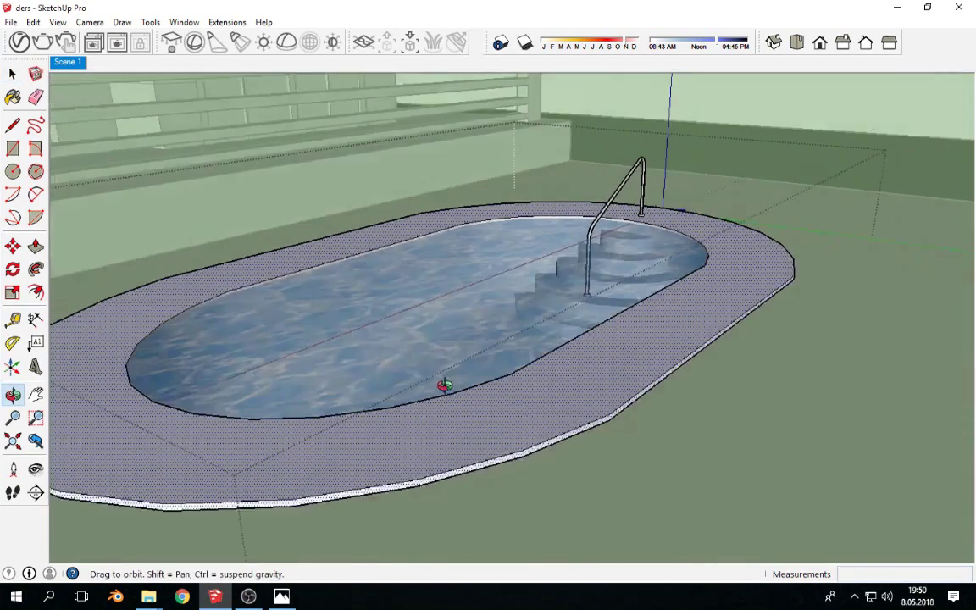
click(18, 43)
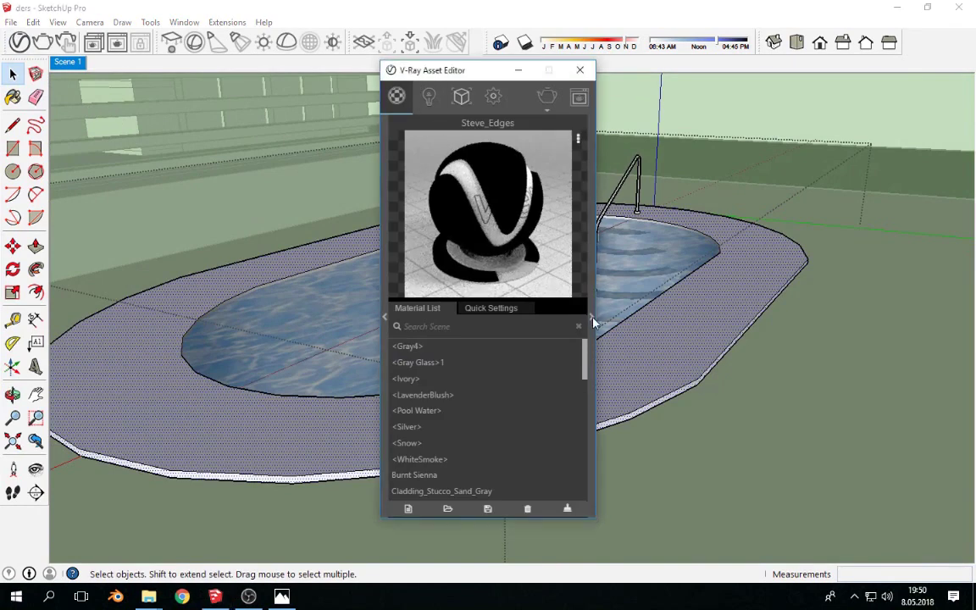
- Create a Generic V-Ray material, rename it Beton, and add a texture to its Diffuse slot
click(592, 321)
click(407, 509)
click(468, 286)
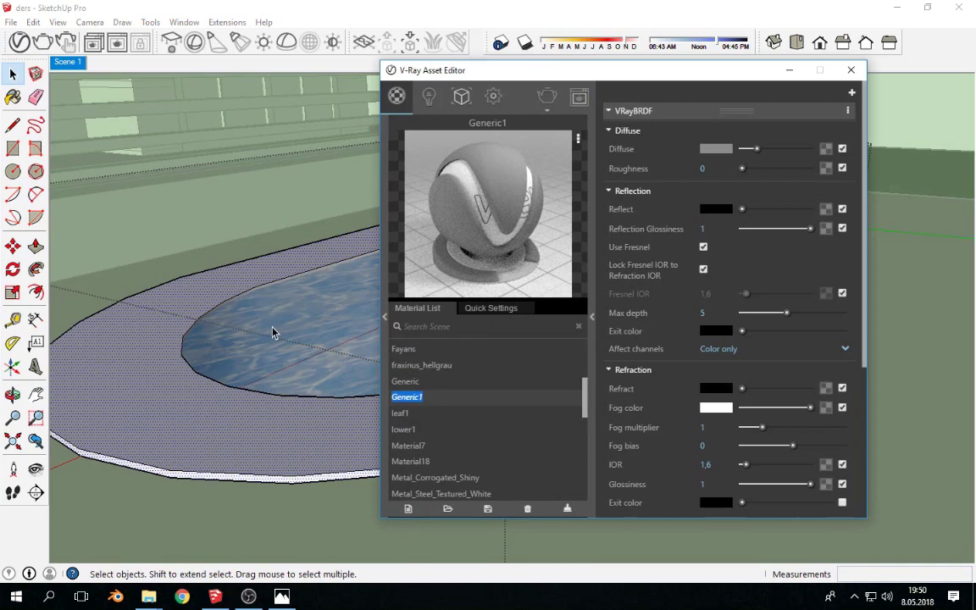
text(Beton)
key(Return)
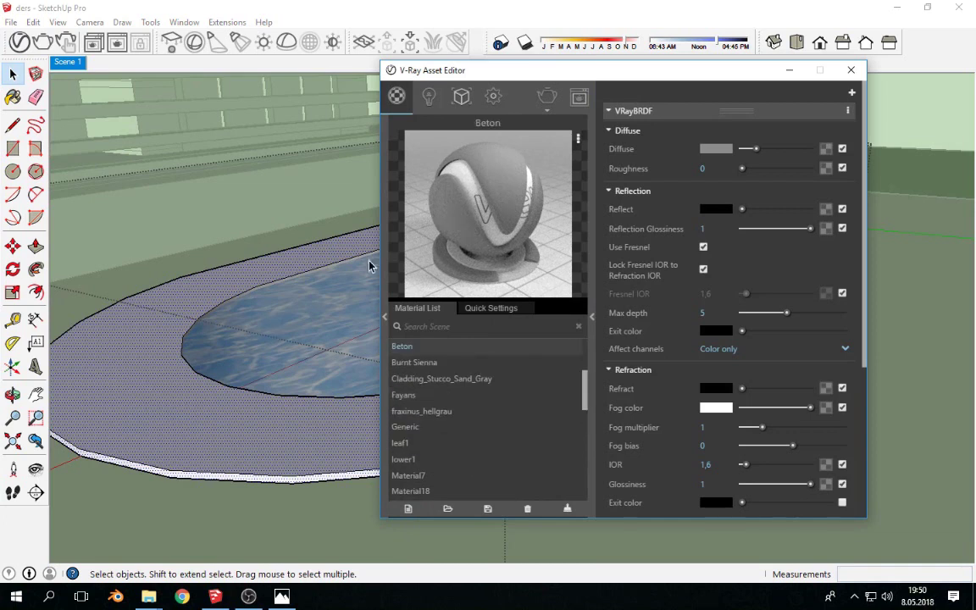
click(826, 149)
mouse_move(148, 596)
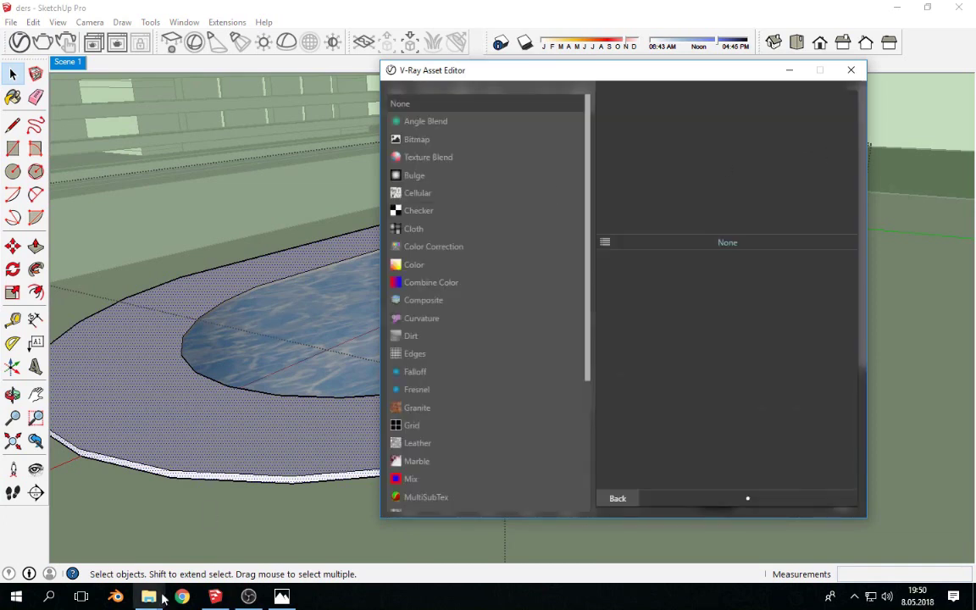
- Copy the Havuz Beton texture folder path from File Explorer
click(143, 519)
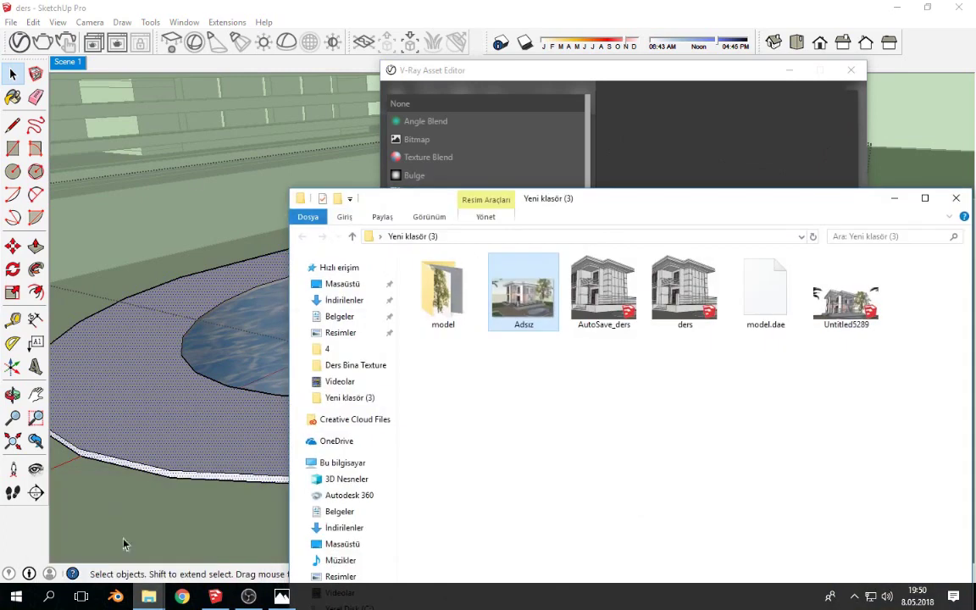
click(235, 491)
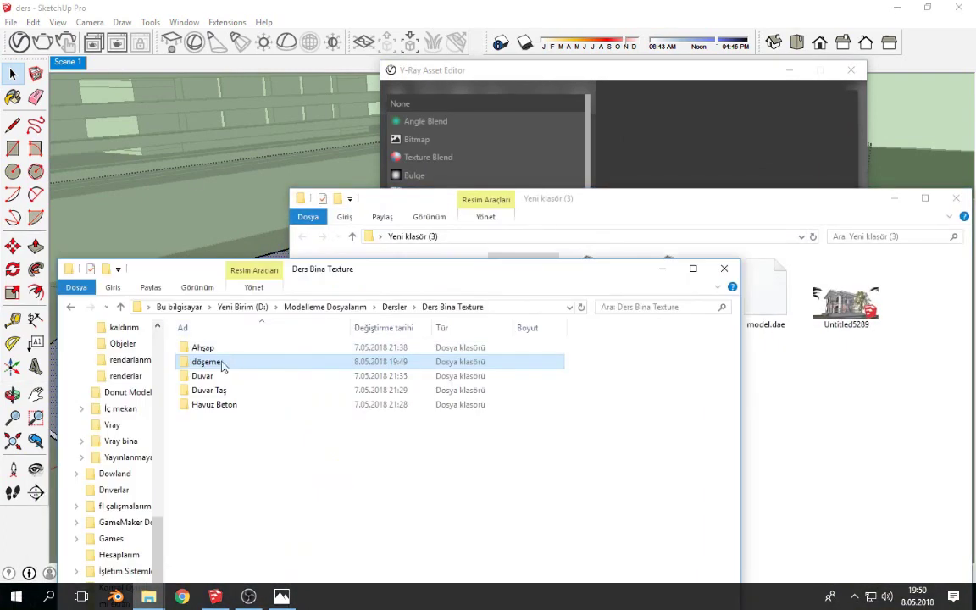
double_click(222, 406)
click(504, 308)
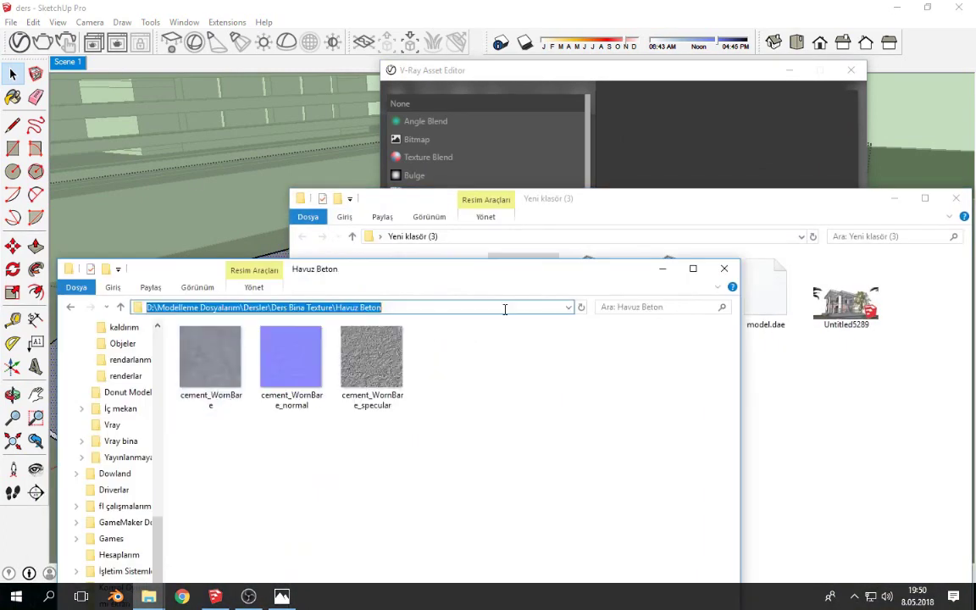
click(592, 227)
click(893, 198)
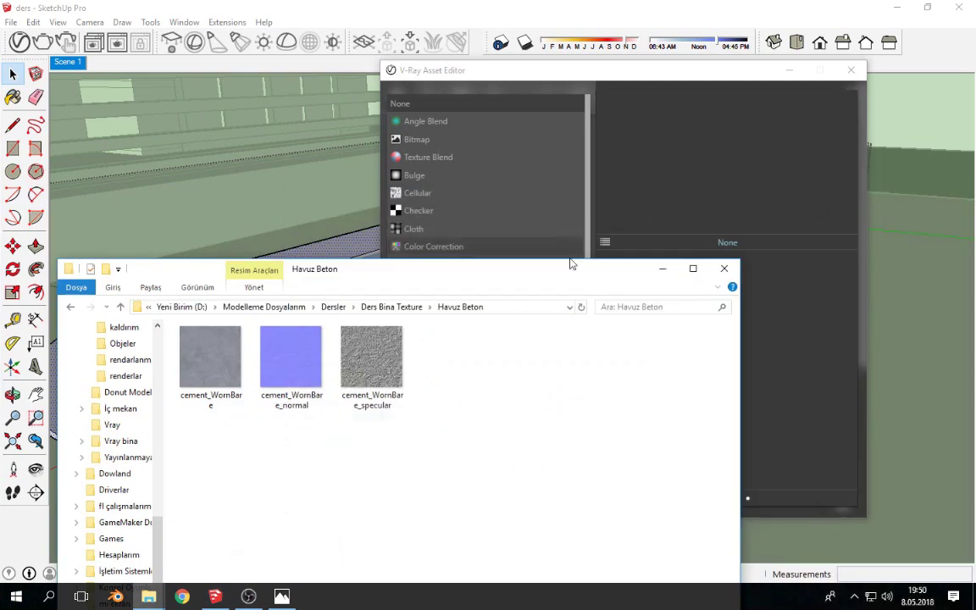
click(661, 275)
- Load cement_WornBare from the pasted Havuz Beton path as Beton's diffuse Bitmap
click(436, 141)
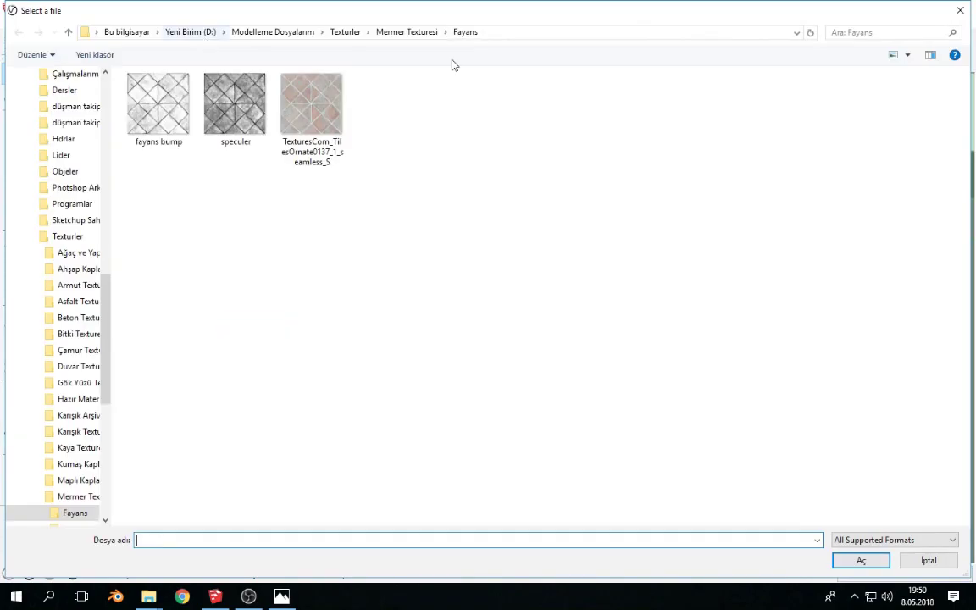
click(506, 34)
text(D:\Modelleme Dosyalarım\Dersler\Ders Bina Texture\Havuz Beton)
key(ctrl+a)
key(Return)
double_click(150, 99)
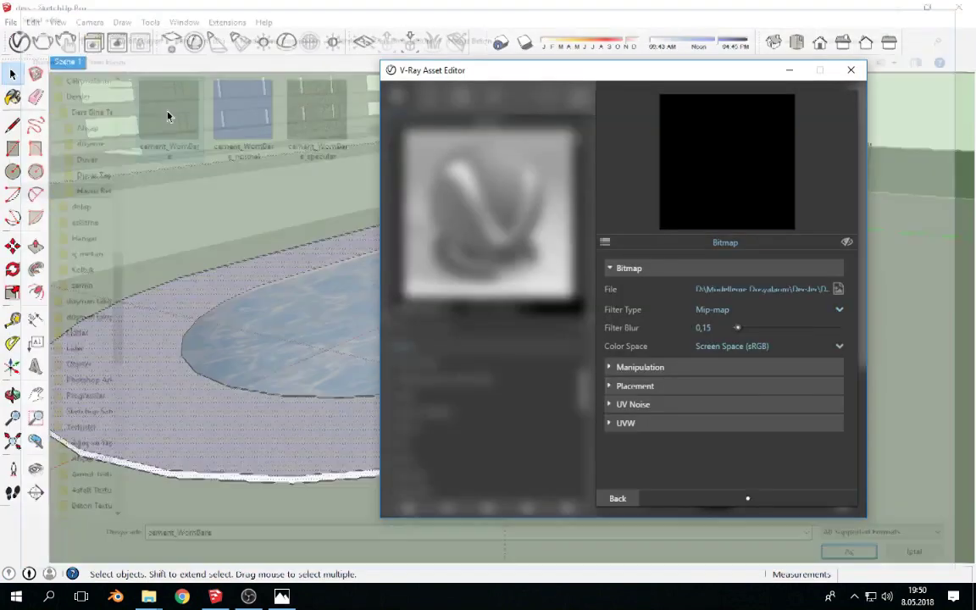
click(617, 498)
scroll(644, 381, down, 1)
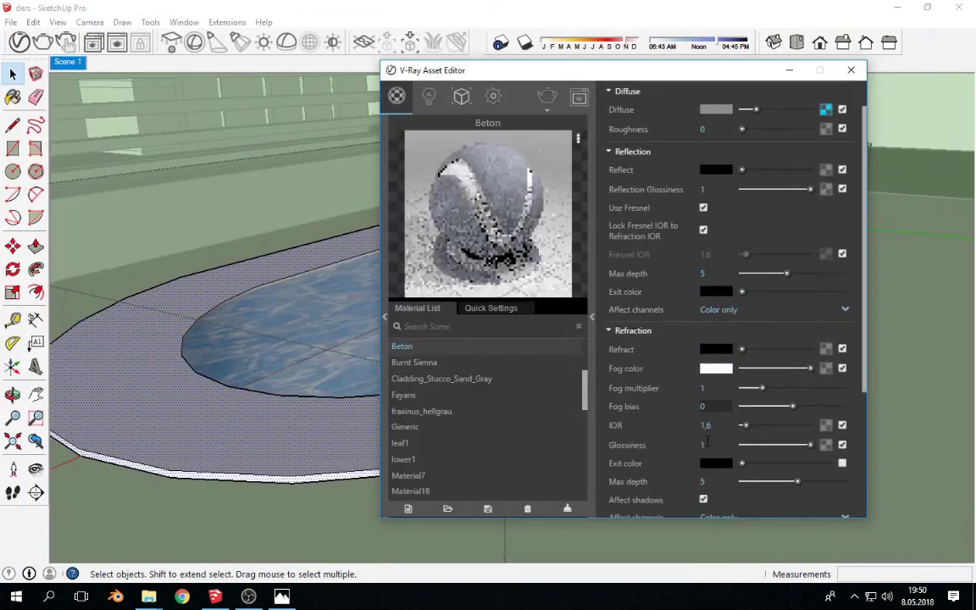
scroll(644, 381, down, 2)
- Check the textures in the Havuz Beton folder, then return to the V-Ray editor
click(148, 596)
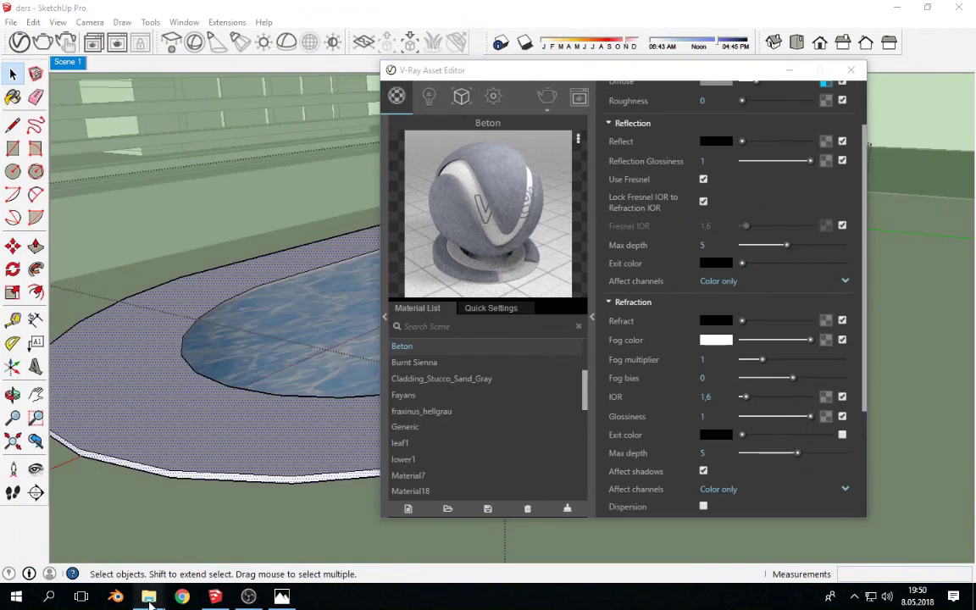
click(187, 542)
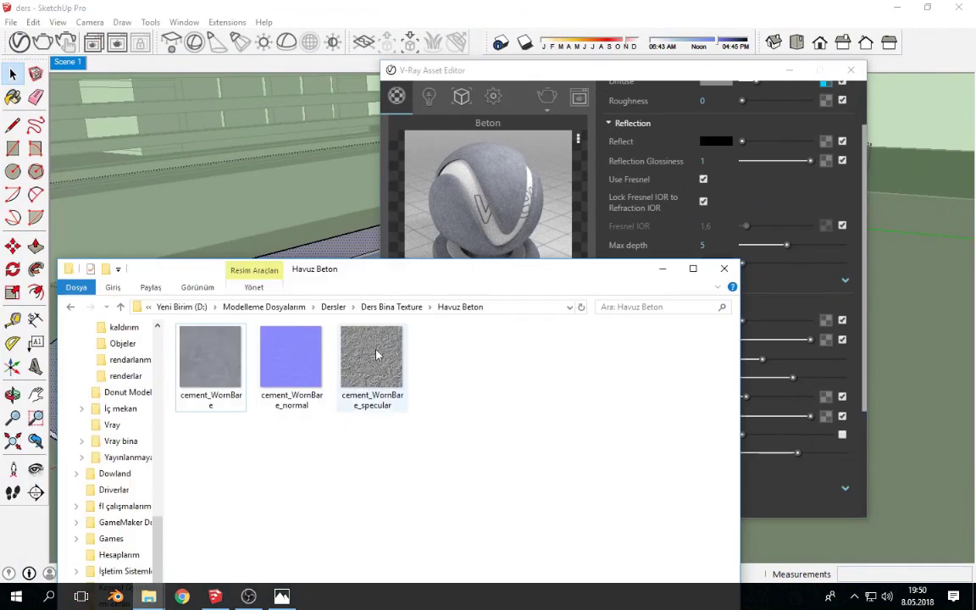
click(659, 267)
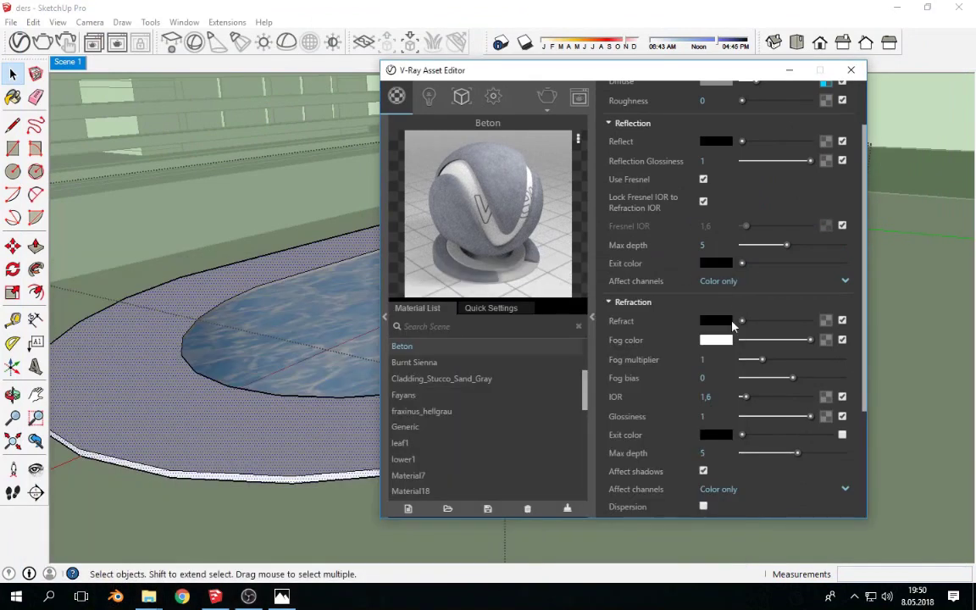
scroll(734, 326, up, 2)
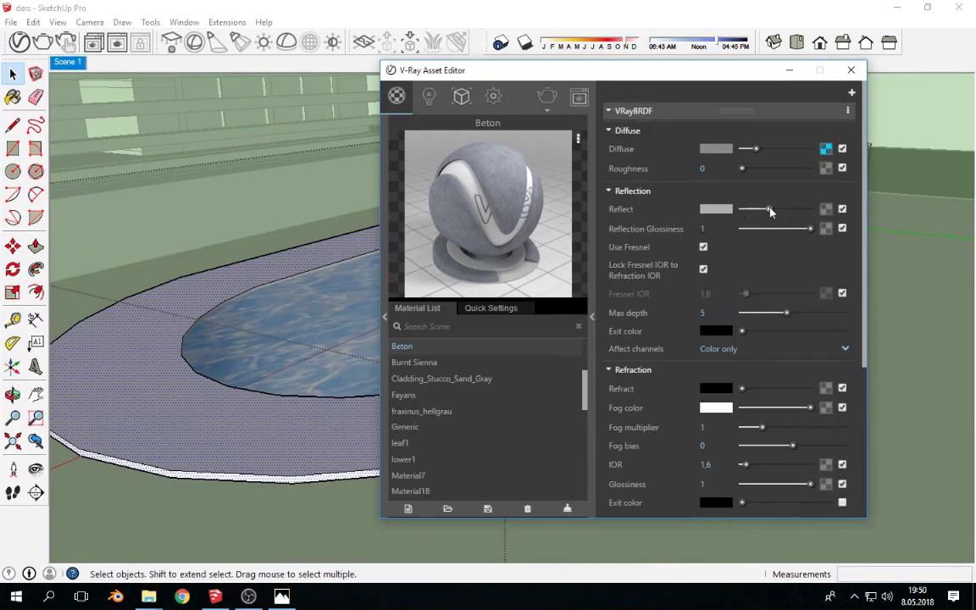
- Load cement_WornBare_specular as Beton's reflection Bitmap and raise the reflection strength
click(826, 209)
click(440, 139)
double_click(338, 136)
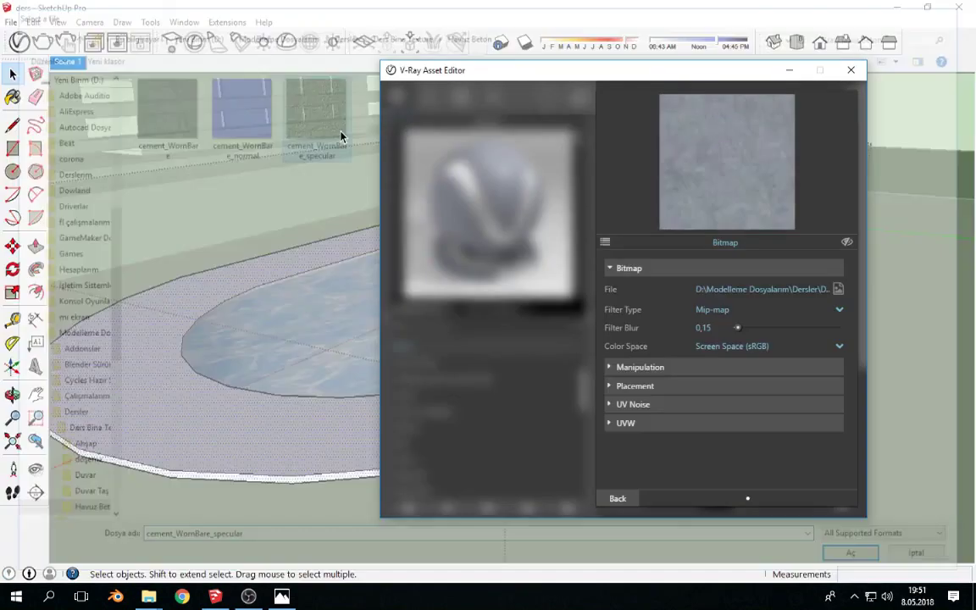
click(618, 498)
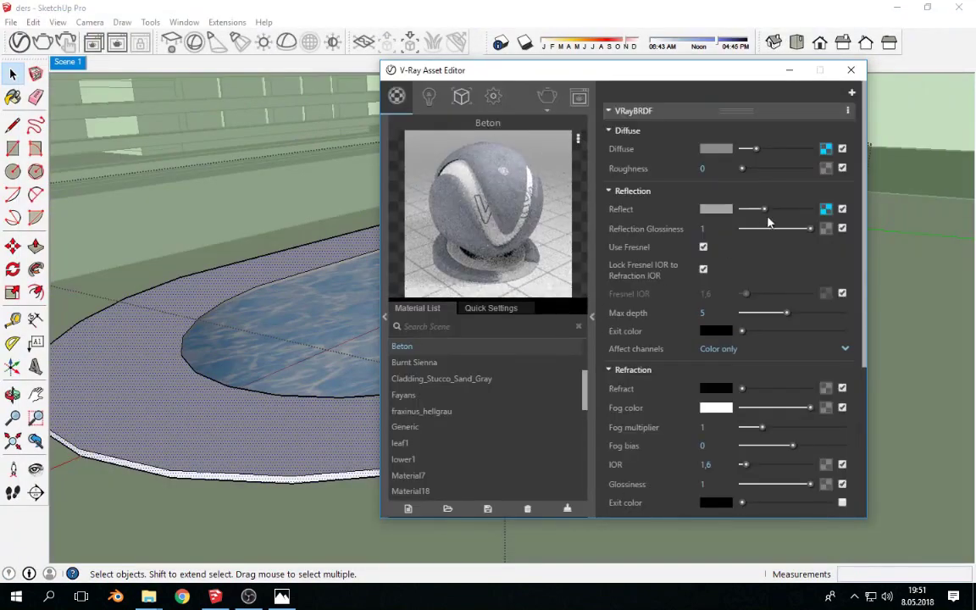
mouse_move(764, 208)
mouse_down()
mouse_move(792, 209)
mouse_move(757, 209)
mouse_up()
- Enable bump for Beton with bump type Normal map (Tangent space)
scroll(747, 292, down, 5)
click(616, 508)
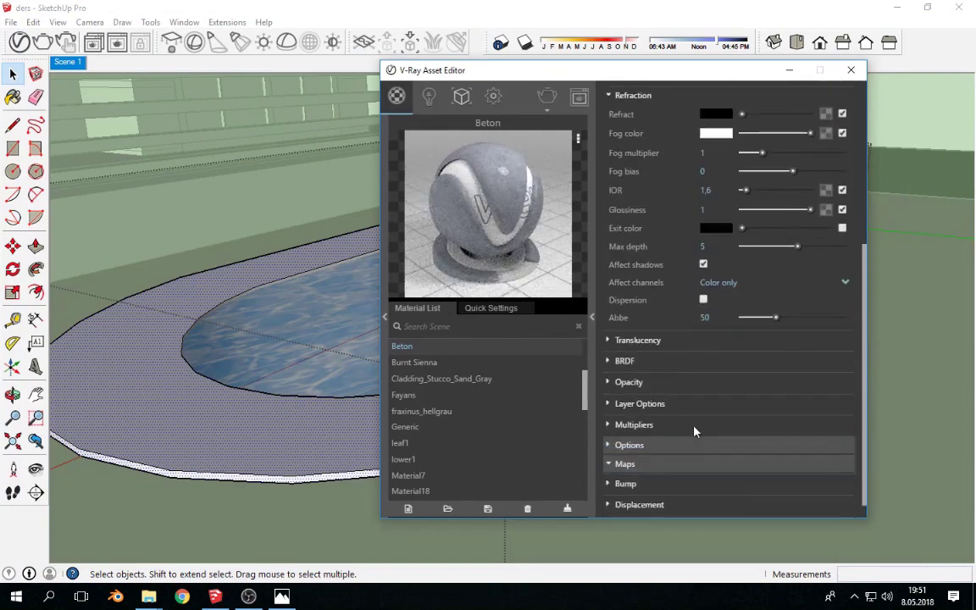
scroll(693, 432, down, 1)
click(624, 464)
scroll(690, 432, down, 4)
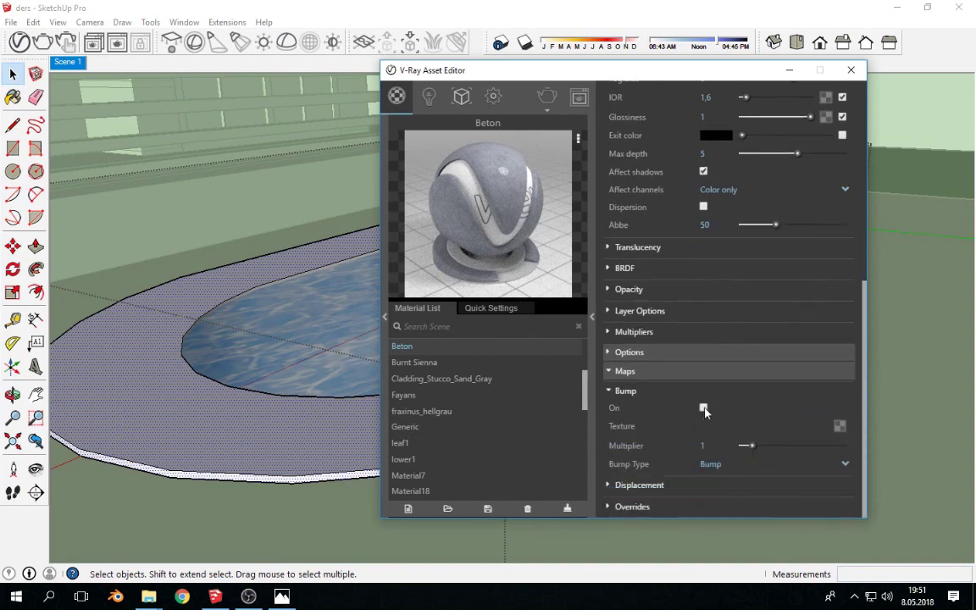
click(703, 408)
click(712, 465)
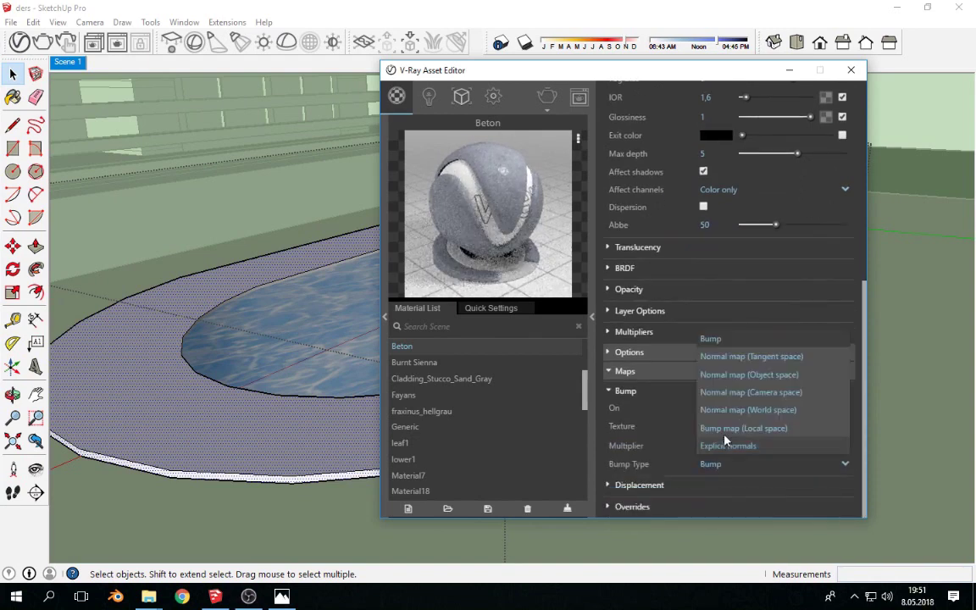
click(742, 357)
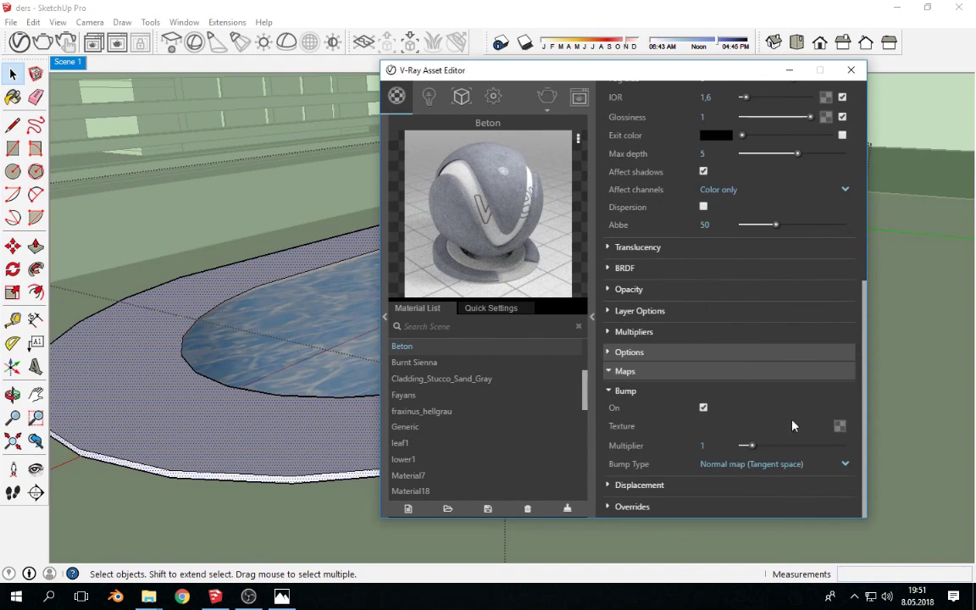
- Load the normal-map image as a Bitmap in Beton's bump slot
click(836, 426)
click(415, 138)
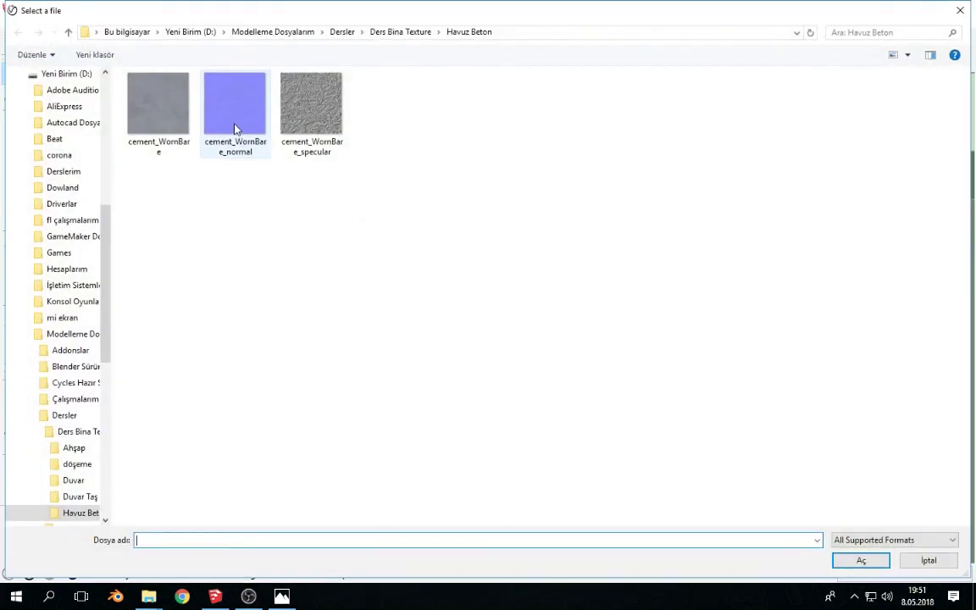
double_click(235, 129)
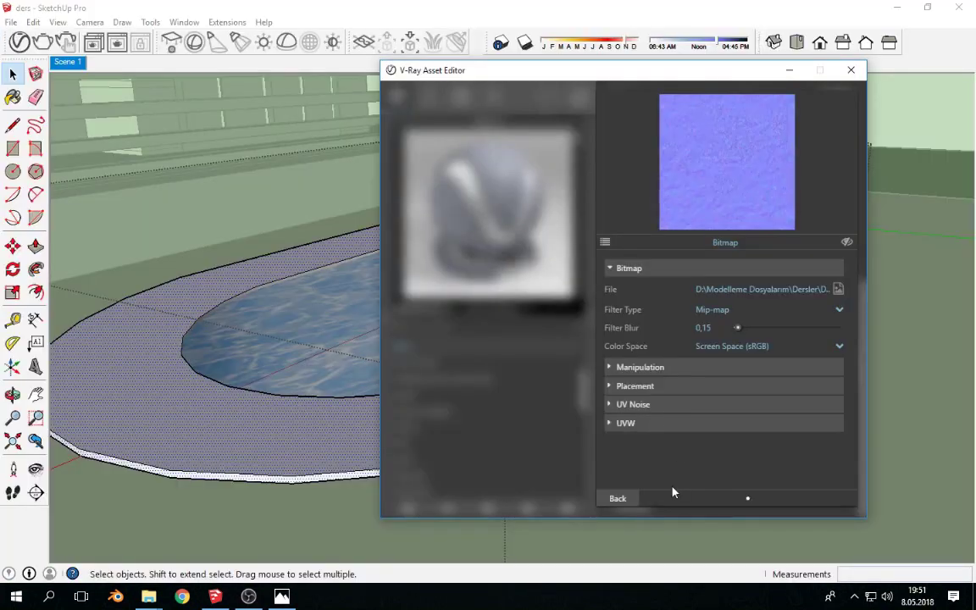
click(622, 498)
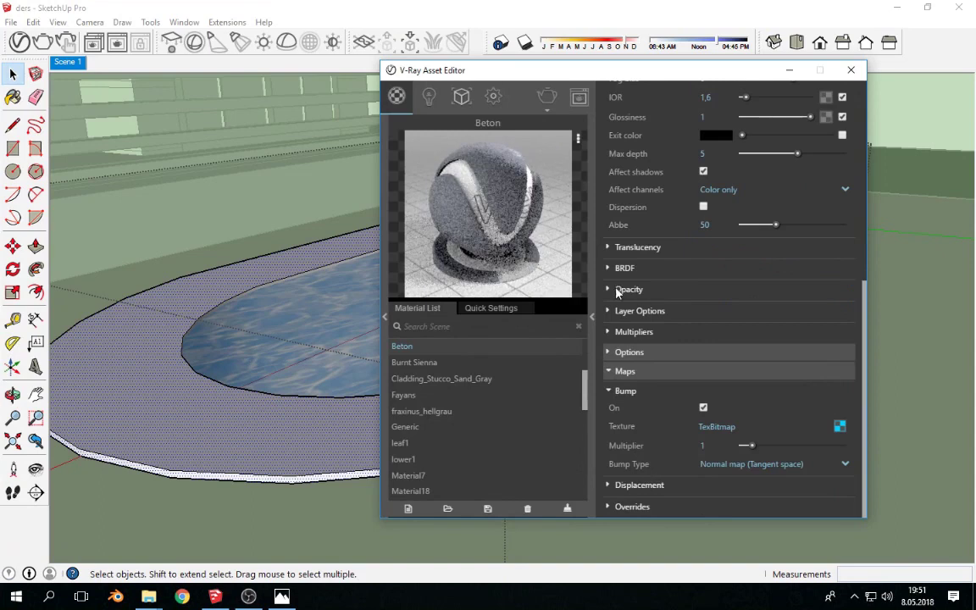
- Try Object space and World space bump types, then return to Normal map (Tangent space)
click(735, 471)
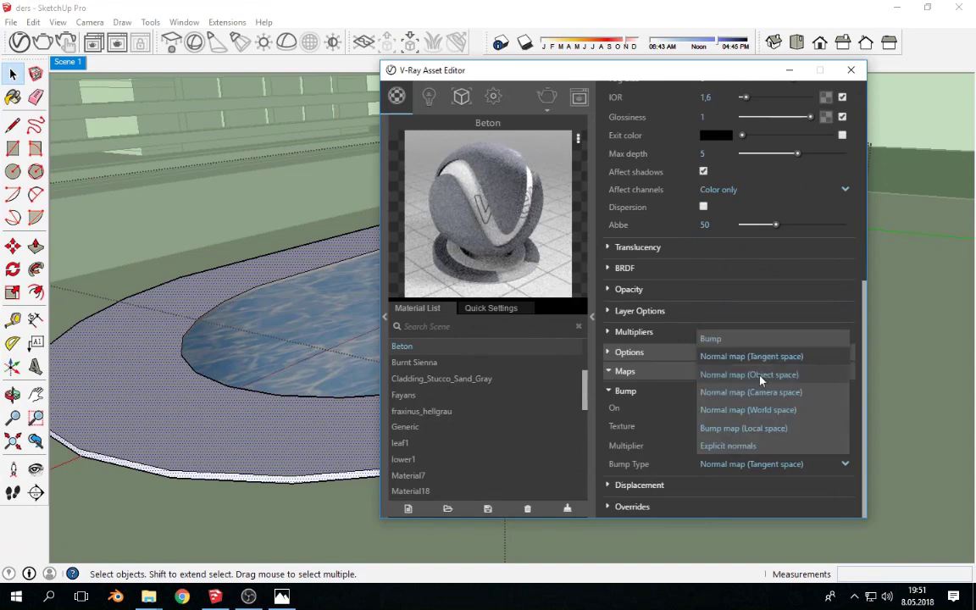
click(762, 372)
click(732, 467)
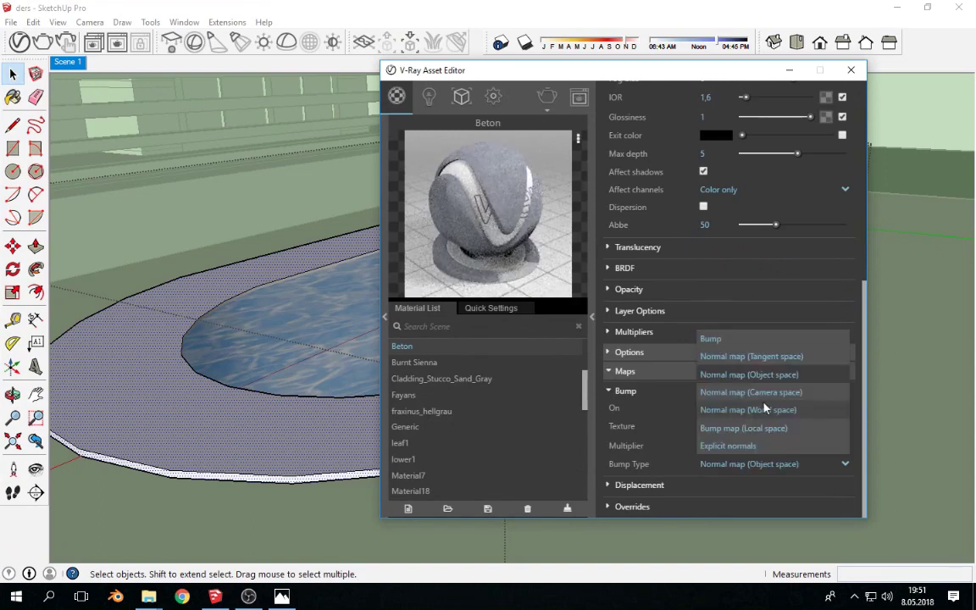
click(689, 367)
click(740, 463)
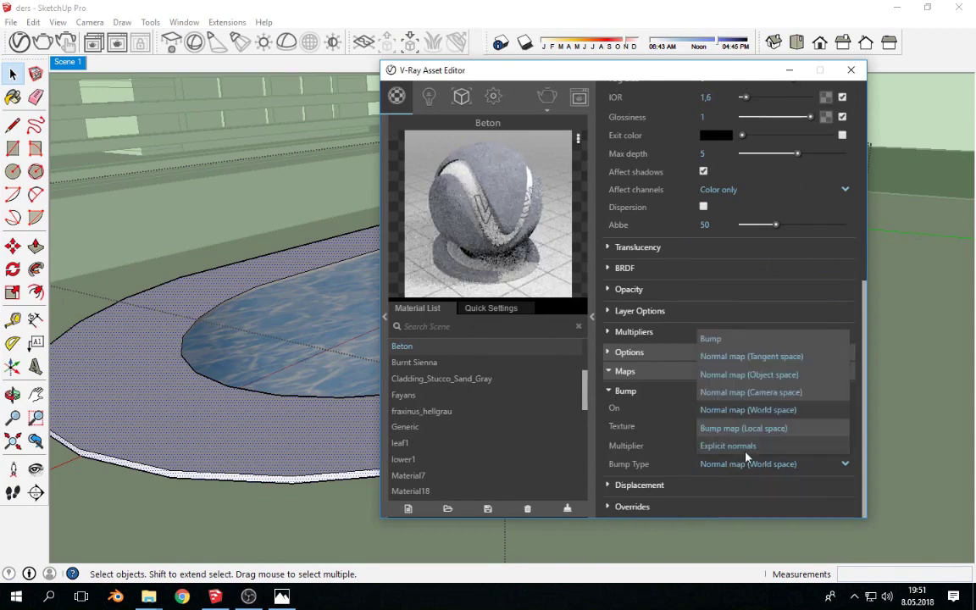
click(745, 356)
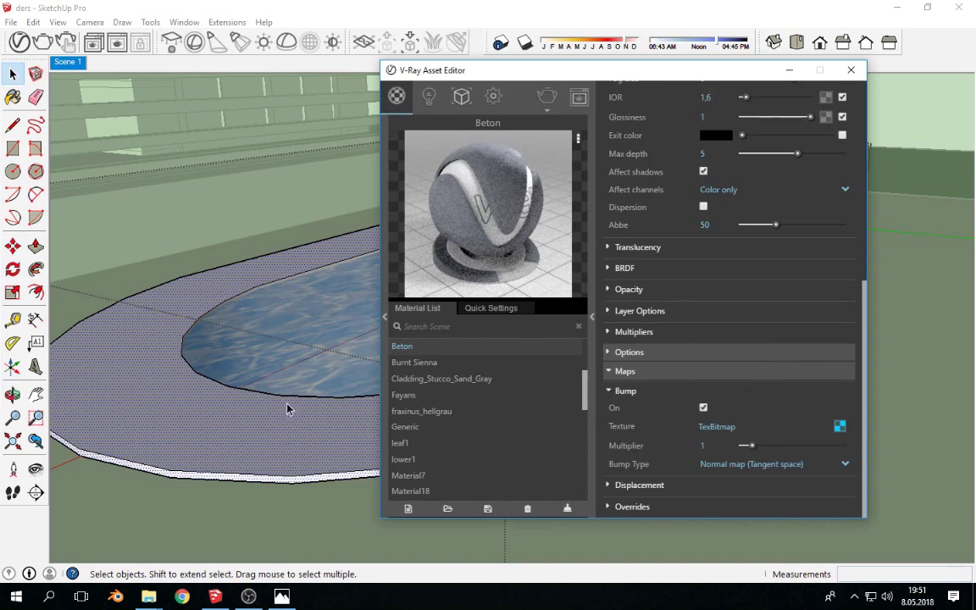
- Apply the Beton material to the selected pool deck faces
right_click(416, 351)
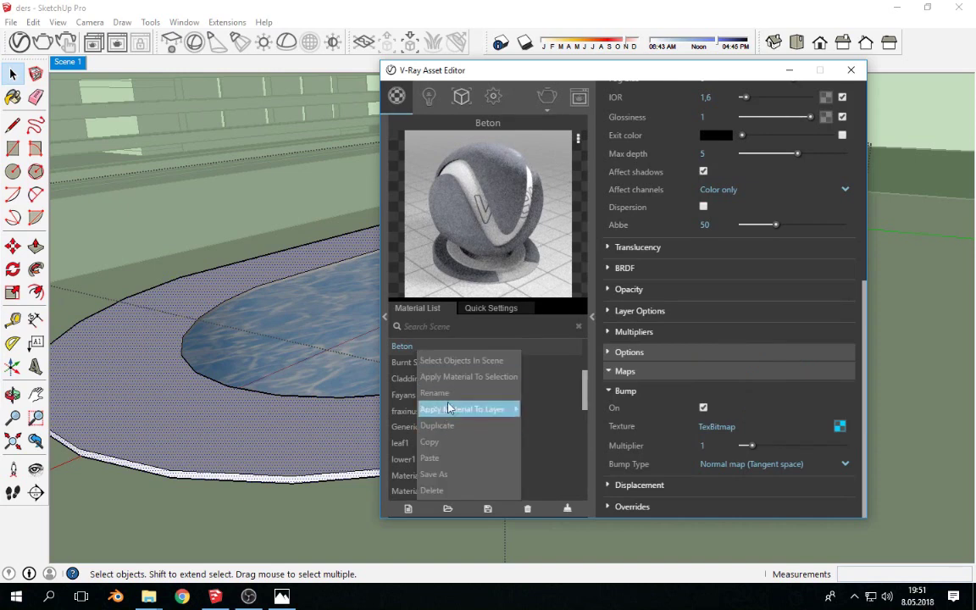
click(467, 376)
scroll(282, 353, up, 3)
scroll(249, 403, up, 3)
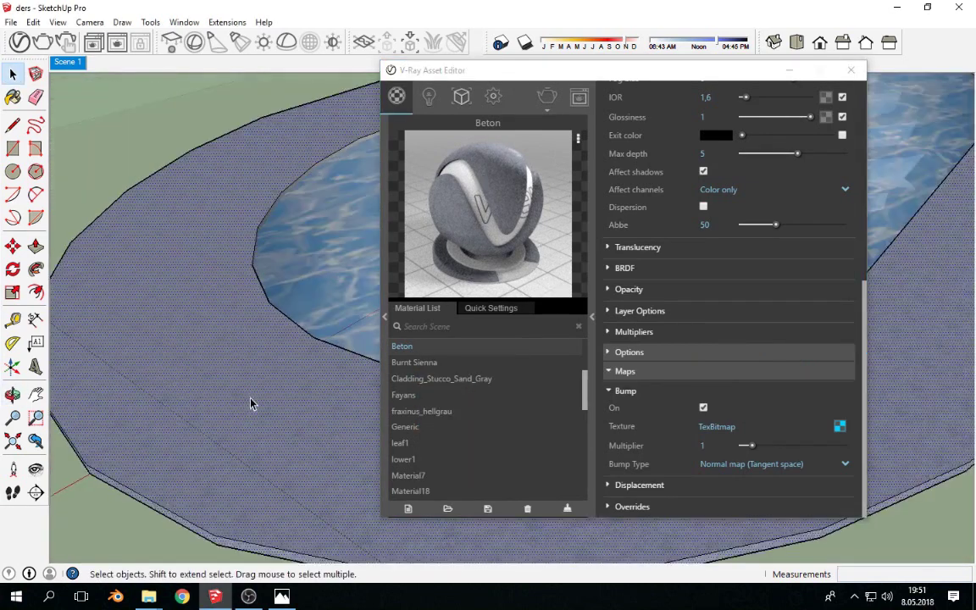
scroll(258, 405, up, 3)
scroll(254, 394, up, 2)
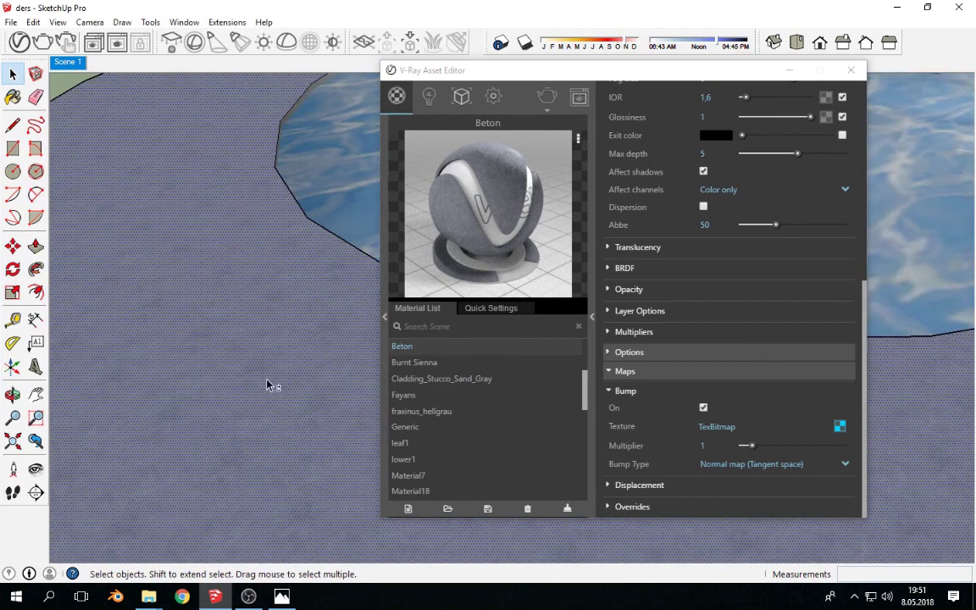
scroll(275, 383, up, 1)
- Check Beton's 150 cm texture size in the Materials panel's Edit tab
click(13, 97)
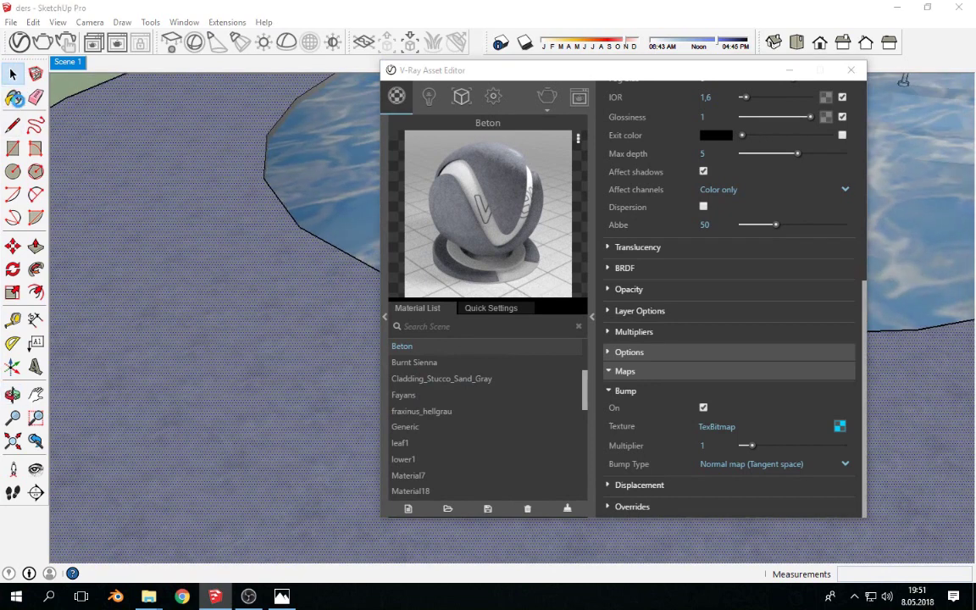
drag(296, 217, 222, 171)
click(216, 236)
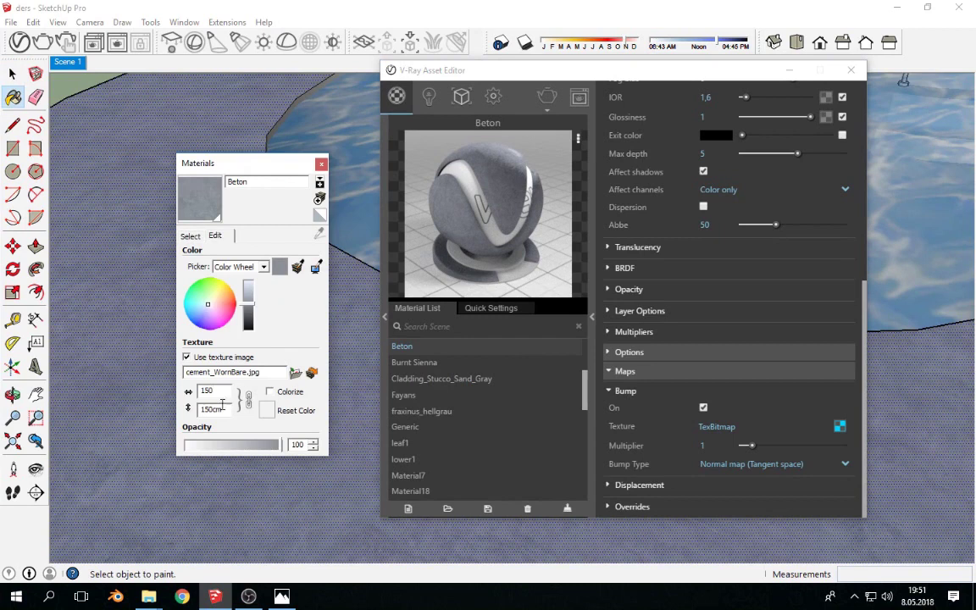
click(321, 164)
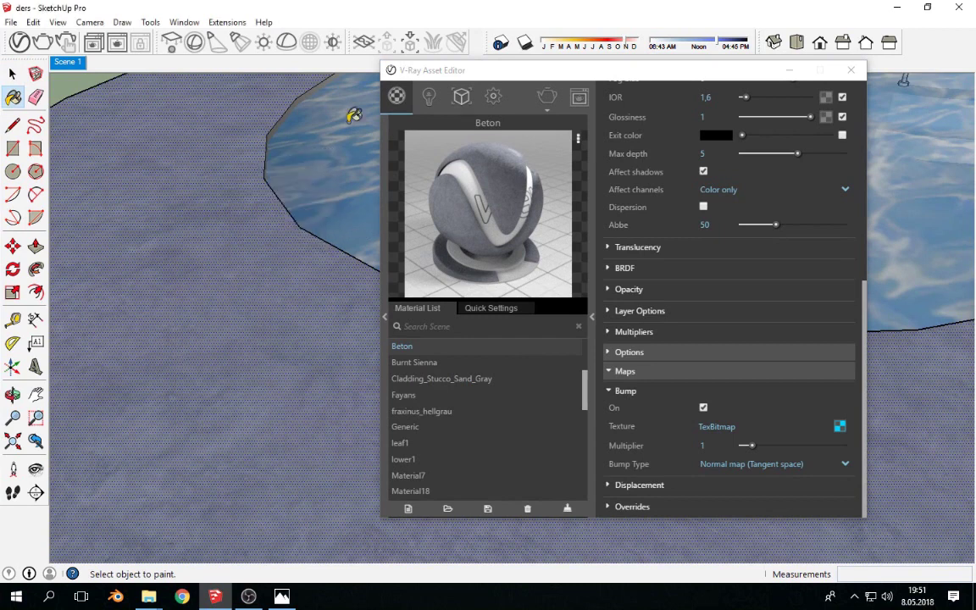
- Frame the pool edge from above and start an interactive V-Ray render
click(12, 73)
drag(424, 71, 508, 91)
scroll(336, 293, up, 3)
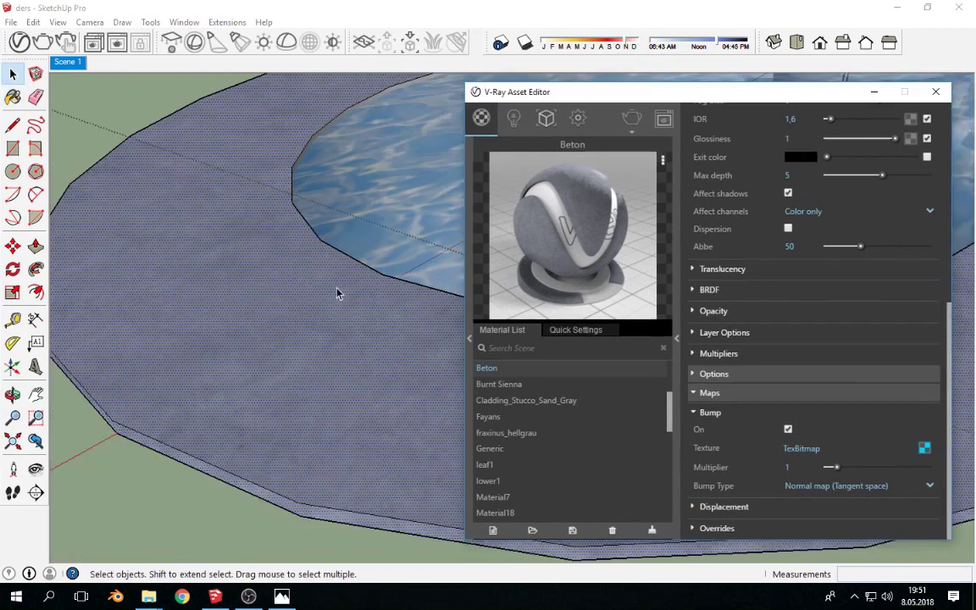
scroll(336, 293, down, 3)
scroll(246, 276, up, 1)
mouse_move(245, 276)
middle_down()
mouse_move(316, 501)
mouse_move(320, 451)
mouse_move(262, 403)
mouse_move(211, 315)
middle_up()
scroll(263, 453, up, 2)
scroll(263, 453, up, 2)
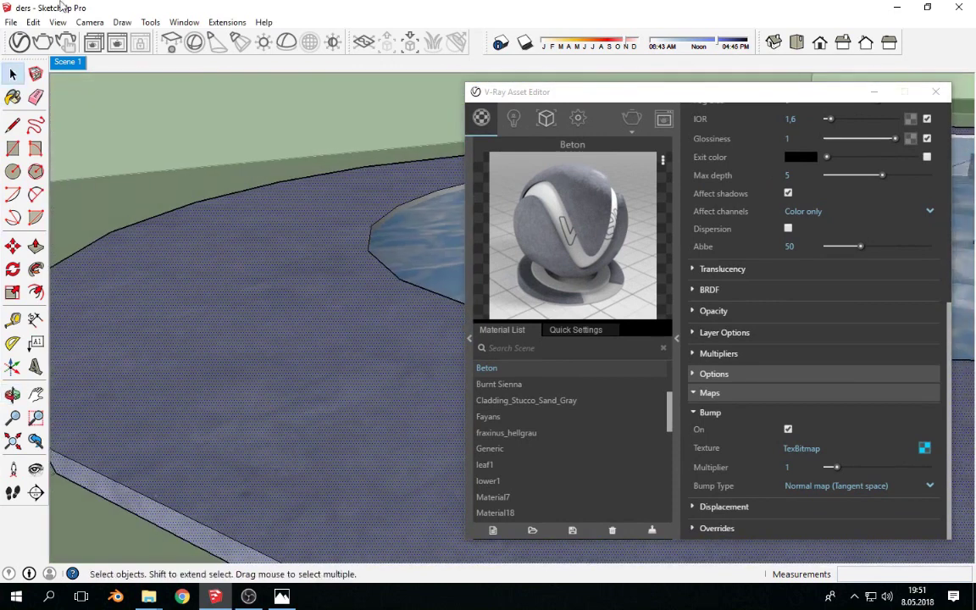
click(65, 41)
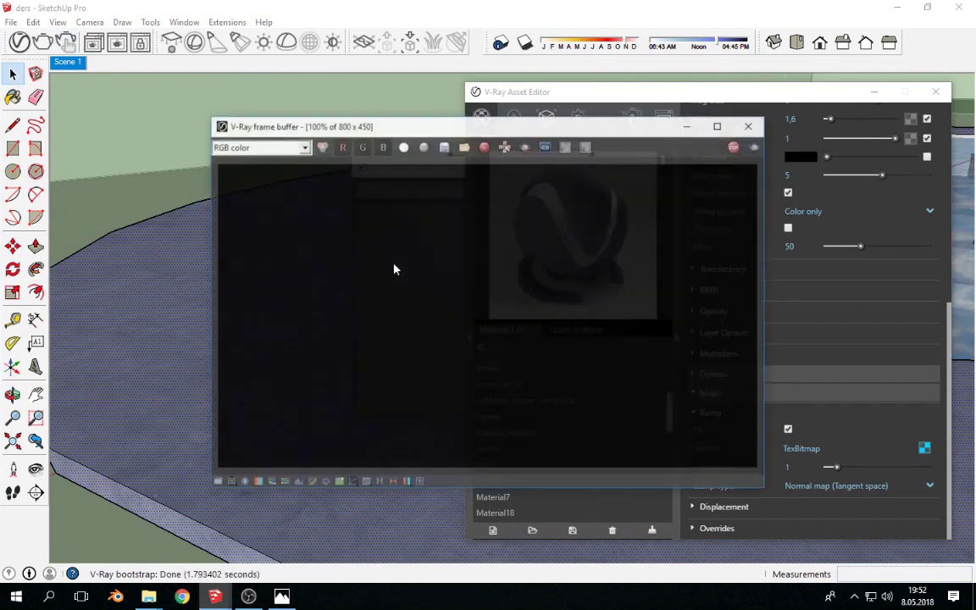
- Set Beton's Bump Multiplier to 4,75 while watching the render, then close the frame buffer
drag(468, 126, 330, 25)
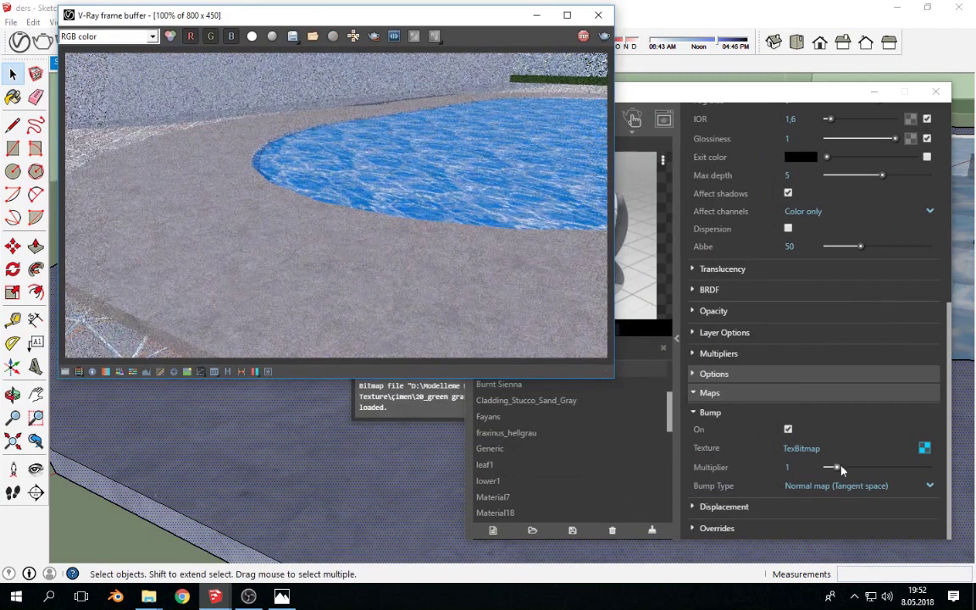
drag(836, 467, 875, 470)
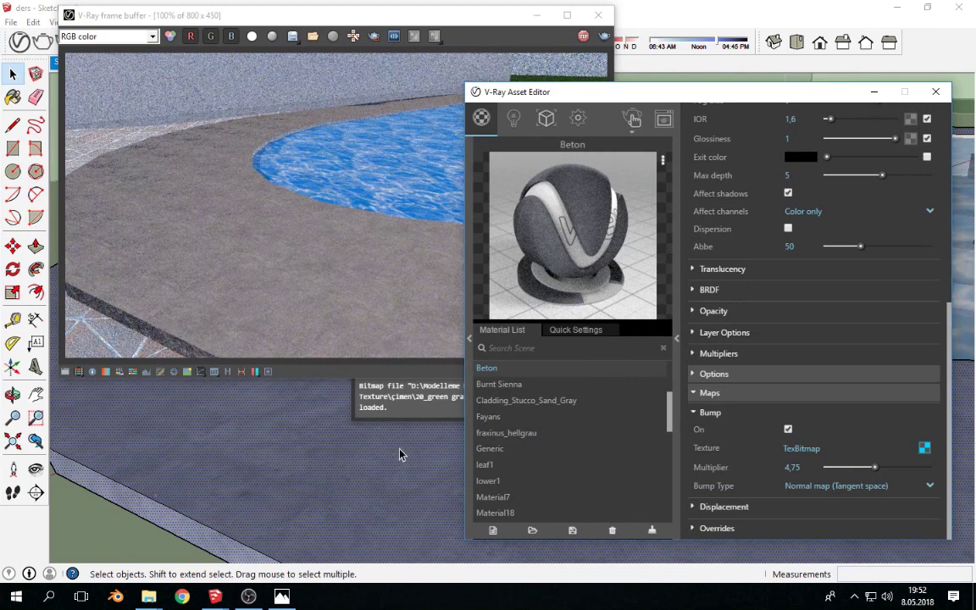
click(417, 118)
click(598, 15)
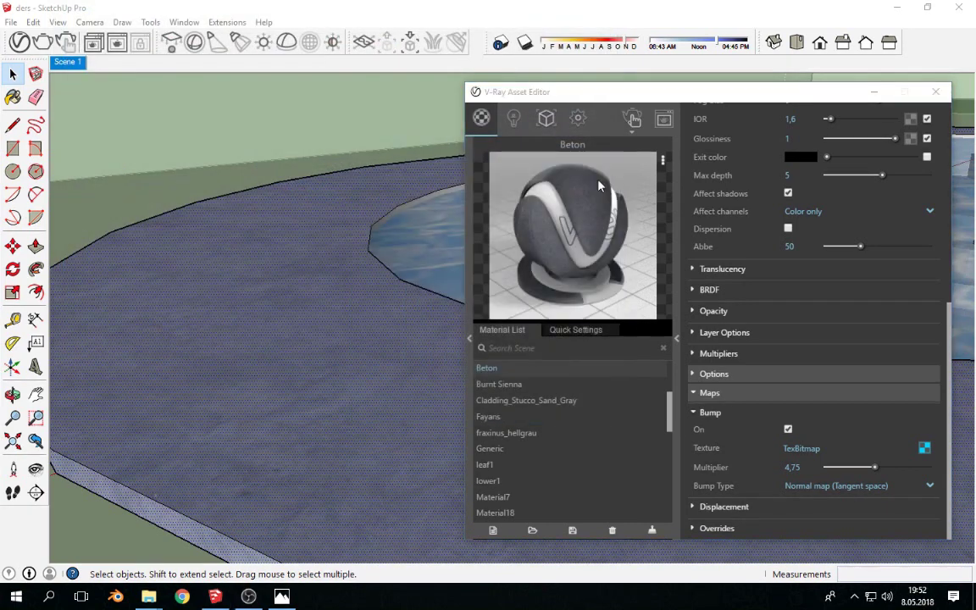
- Zoom out and orbit around the building and pool to the entrance stairs
scroll(300, 288, down, 3)
scroll(292, 301, down, 2)
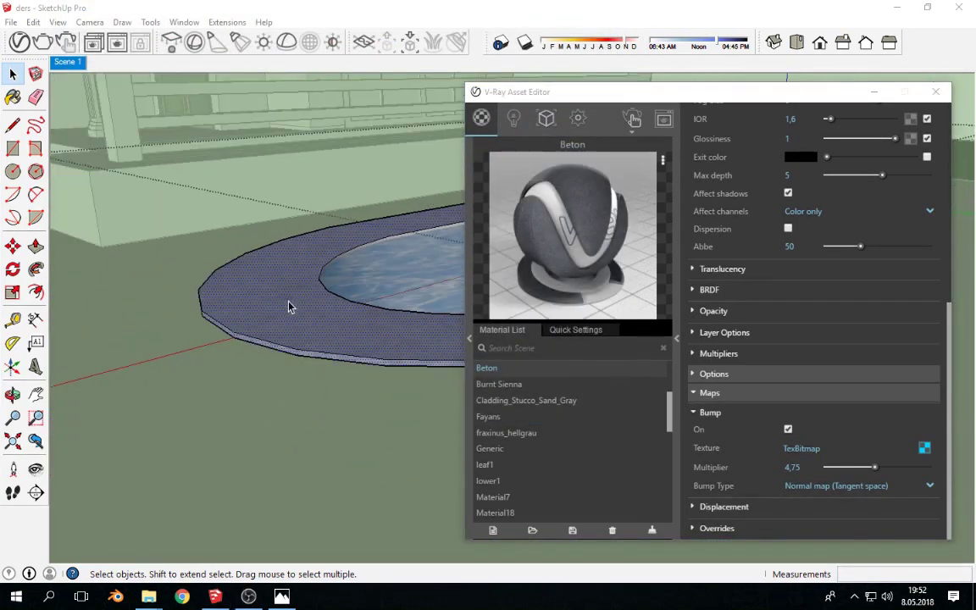
scroll(258, 352, down, 2)
scroll(252, 364, down, 2)
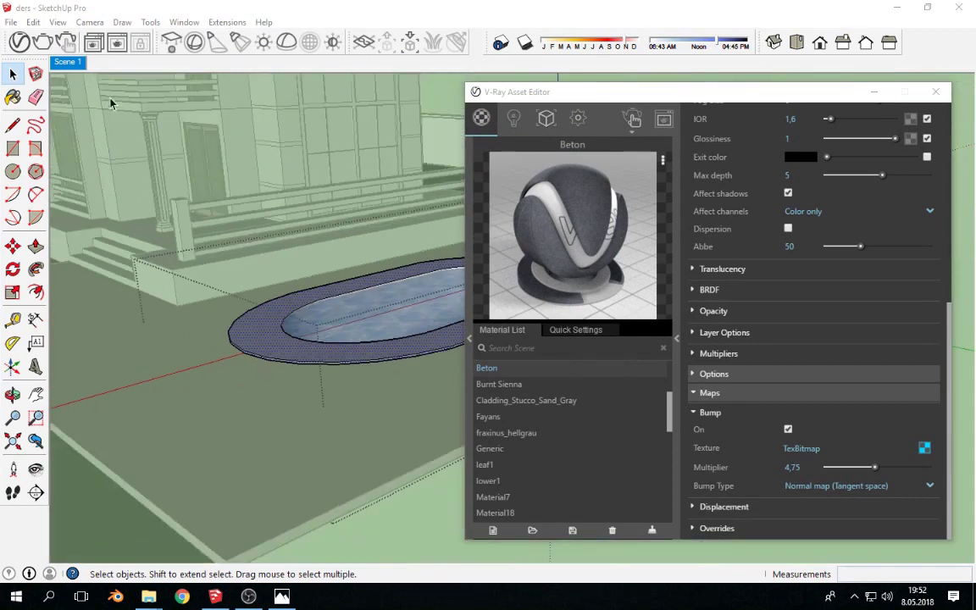
middle_drag(110, 101, 763, 95)
mouse_move(763, 95)
mouse_down()
mouse_move(451, 151)
mouse_move(447, 113)
mouse_move(658, 157)
mouse_move(838, 178)
mouse_up()
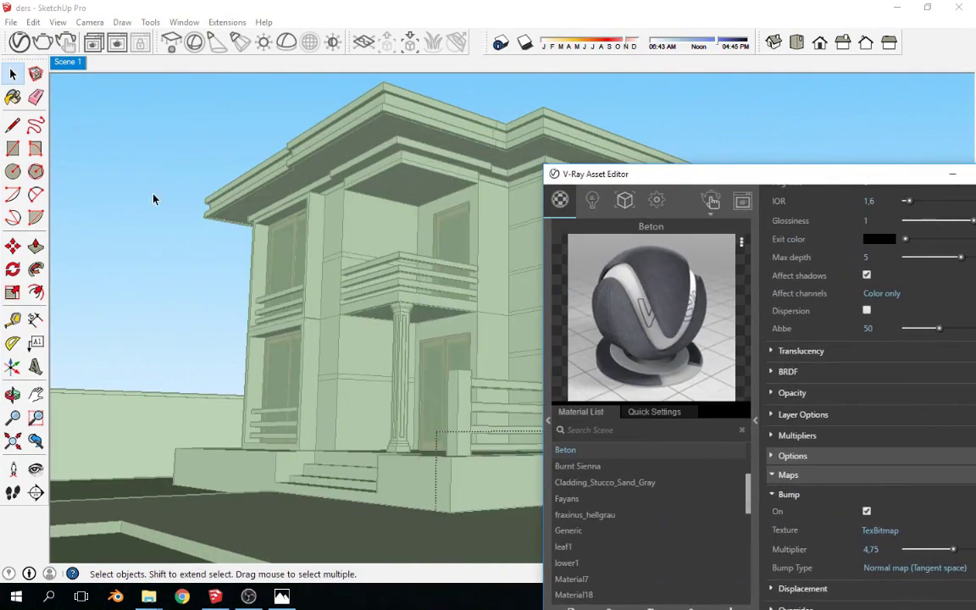
middle_drag(153, 199, 207, 298)
scroll(280, 305, up, 3)
scroll(343, 315, up, 2)
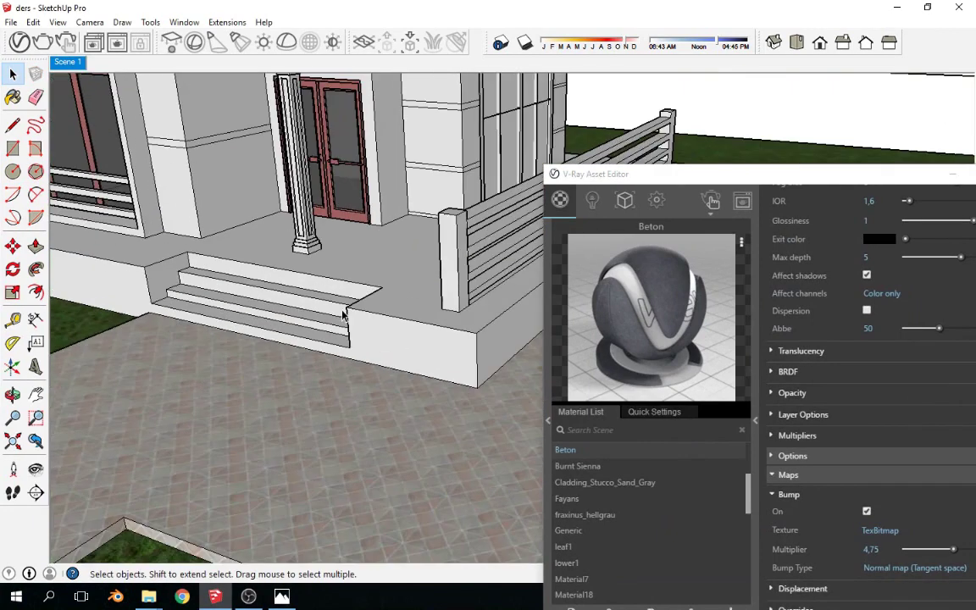
- Orbit to show the porch railing and pool, minimizing the Adsiz.png reference viewer
drag(669, 173, 685, 113)
middle_drag(381, 271, 404, 372)
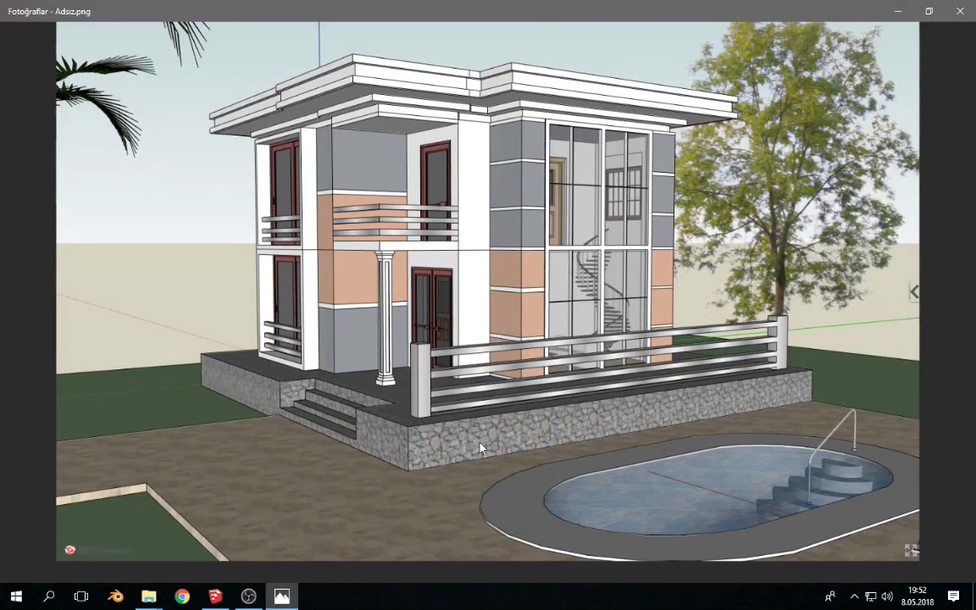
click(284, 596)
middle_drag(374, 398, 352, 410)
- Close Blender and go from Havuz Beton back to the parent texture folder
drag(625, 117, 478, 67)
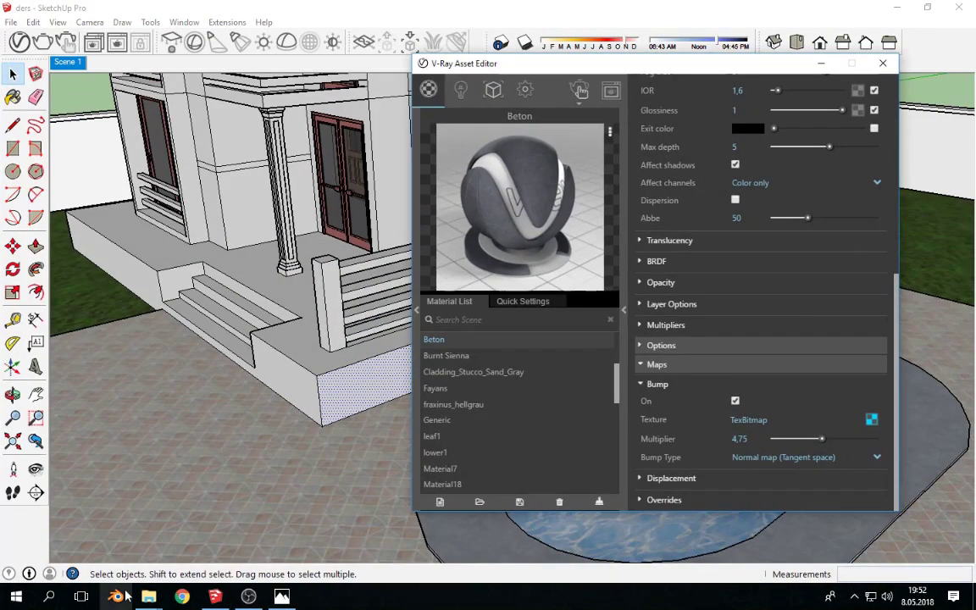
click(127, 597)
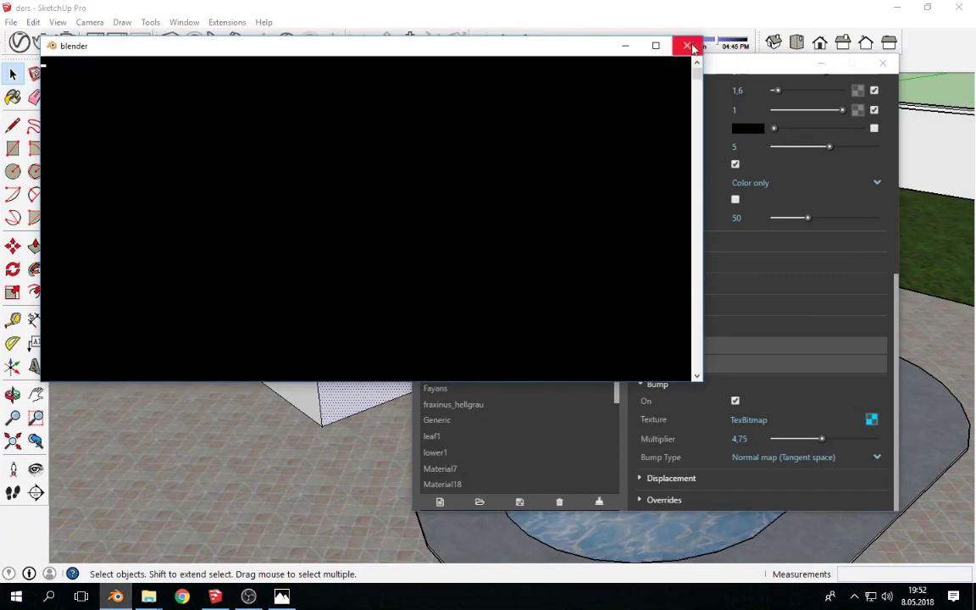
click(683, 46)
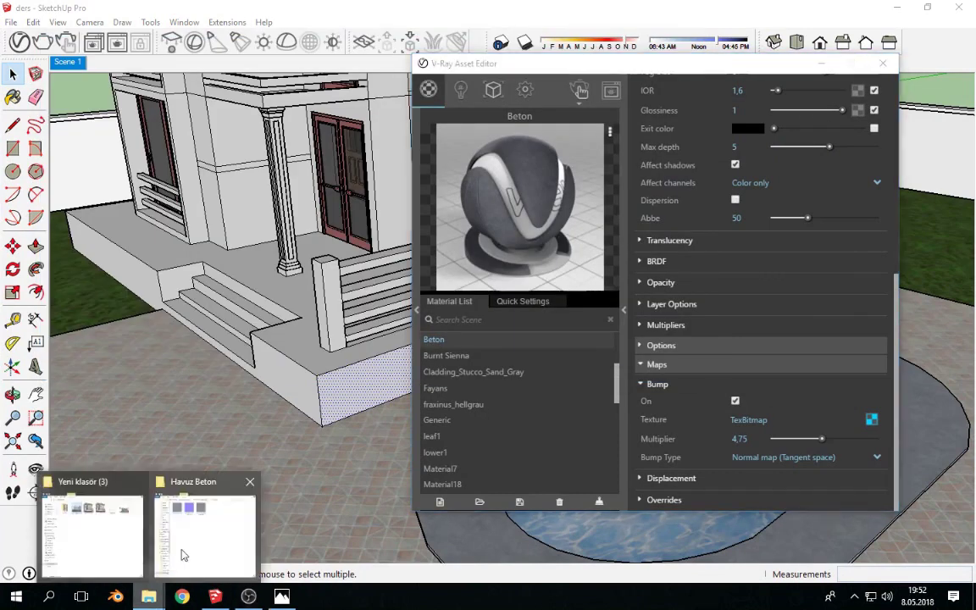
mouse_move(148, 597)
click(219, 495)
key(BackSpace)
drag(392, 268, 413, 174)
- Preview 69_paving flagstone texture-seamless in the döşeme folder and open it in Adobe Photoshop CS6
click(242, 270)
double_click(242, 270)
double_click(233, 271)
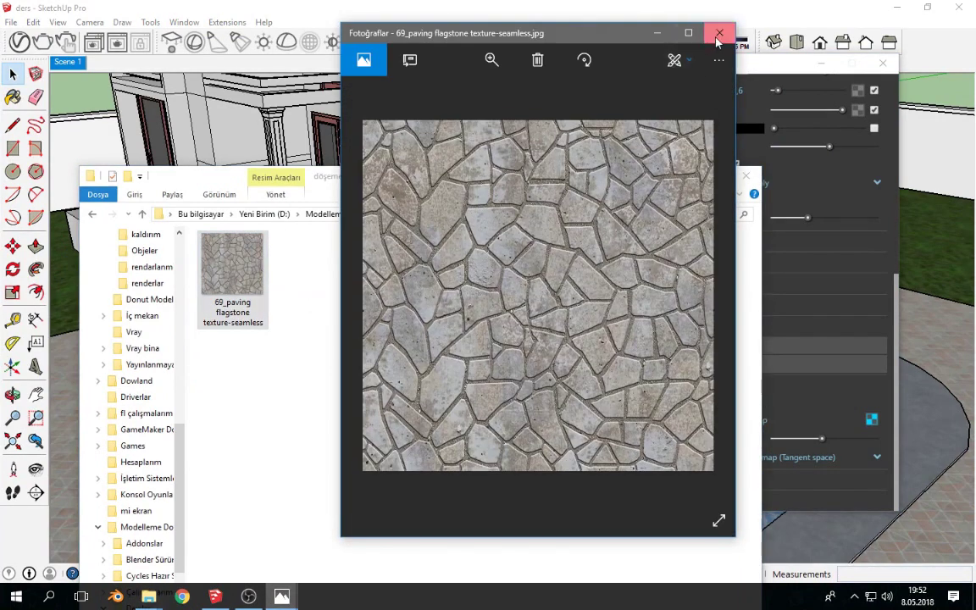
click(719, 33)
right_click(215, 275)
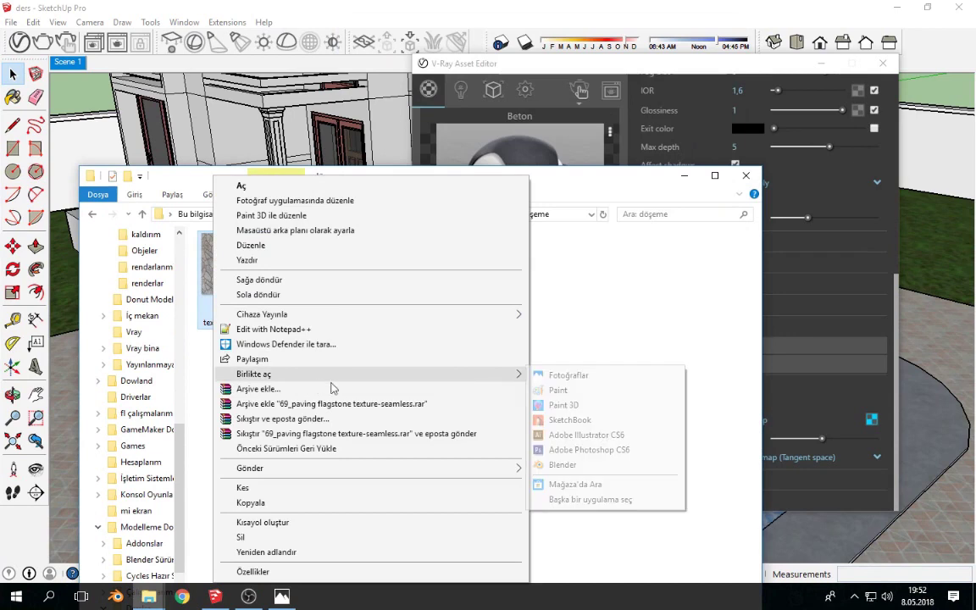
mouse_move(254, 374)
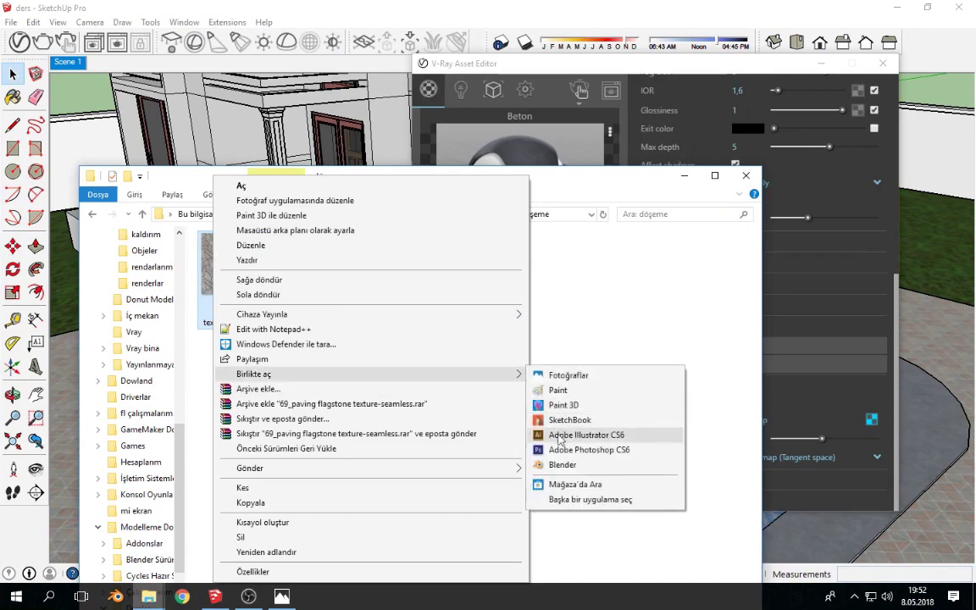
click(554, 450)
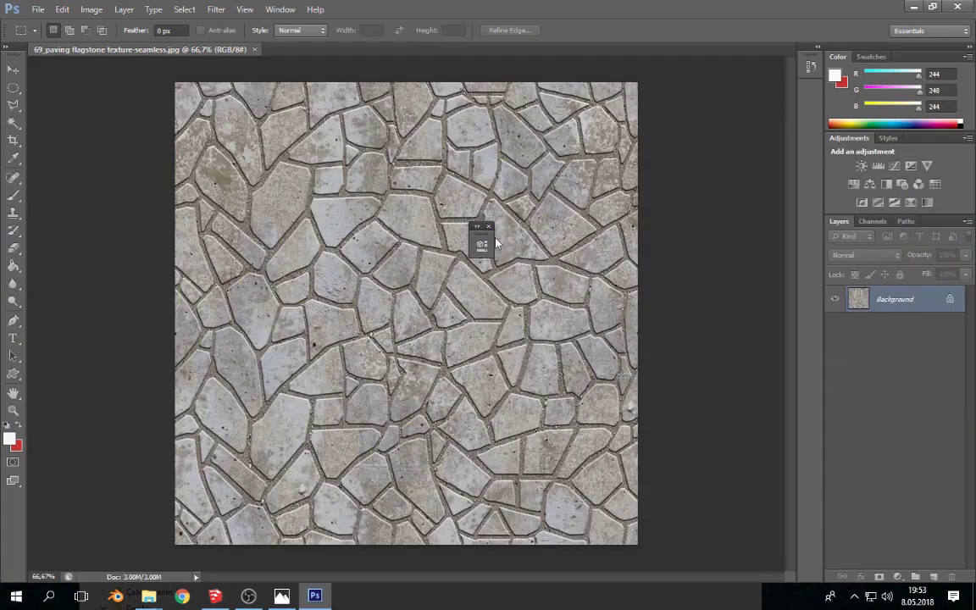
- Unlock the Background as Layer 0 and desaturate the texture to grey
click(487, 227)
double_click(894, 301)
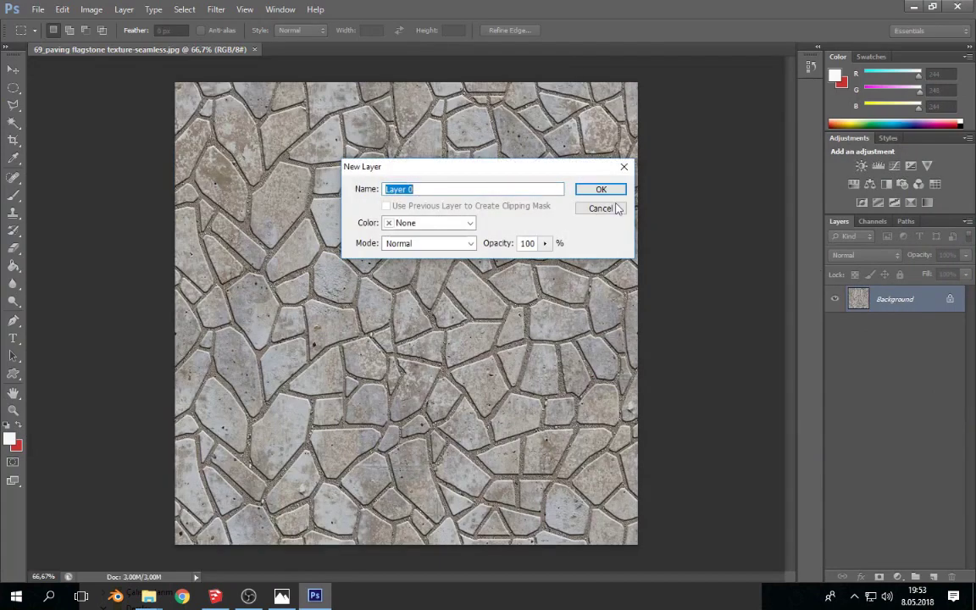
key(Return)
click(91, 9)
mouse_move(111, 43)
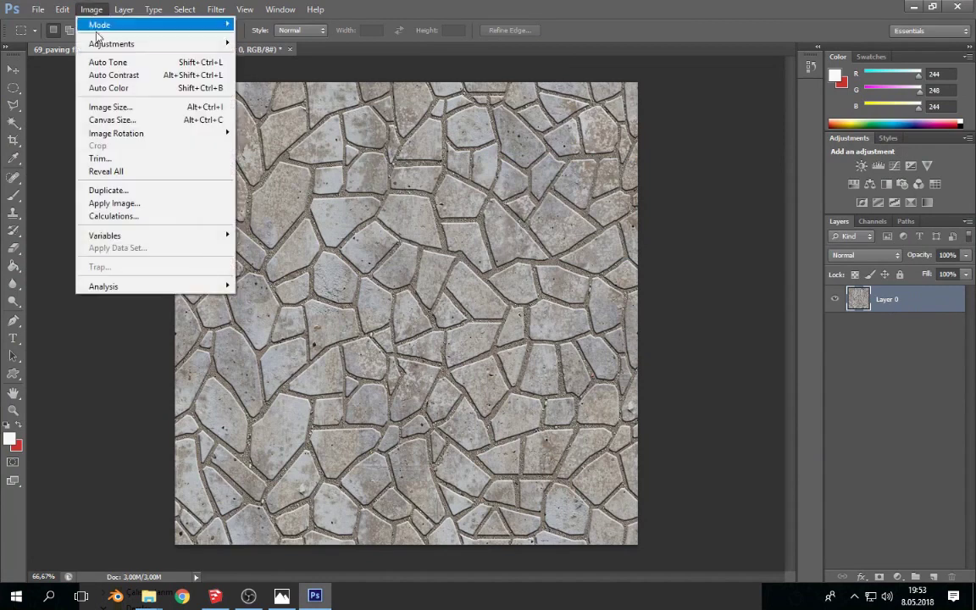
click(254, 312)
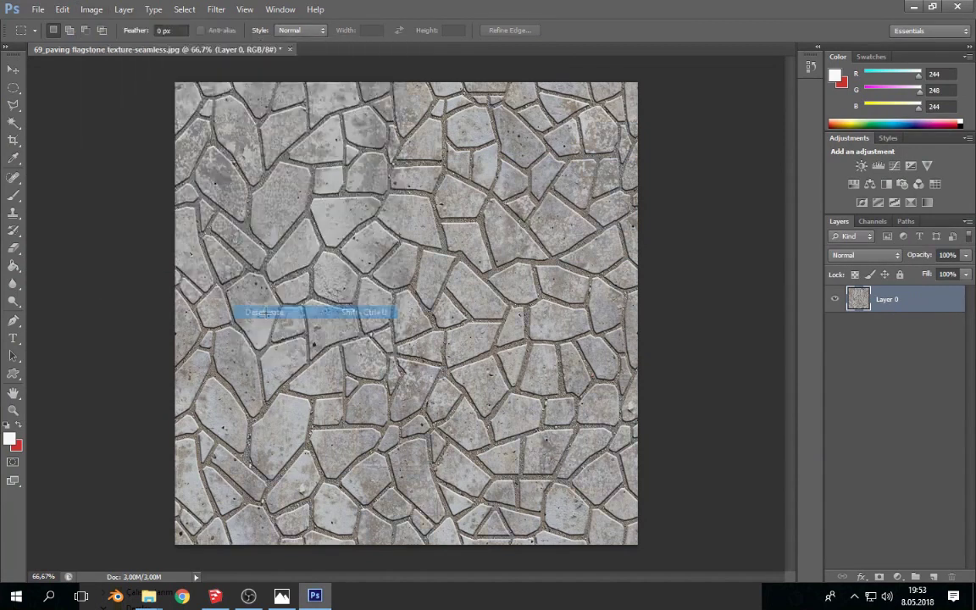
- Add a trial Invert adjustment layer, undo it, and choose another adjustment type
click(92, 9)
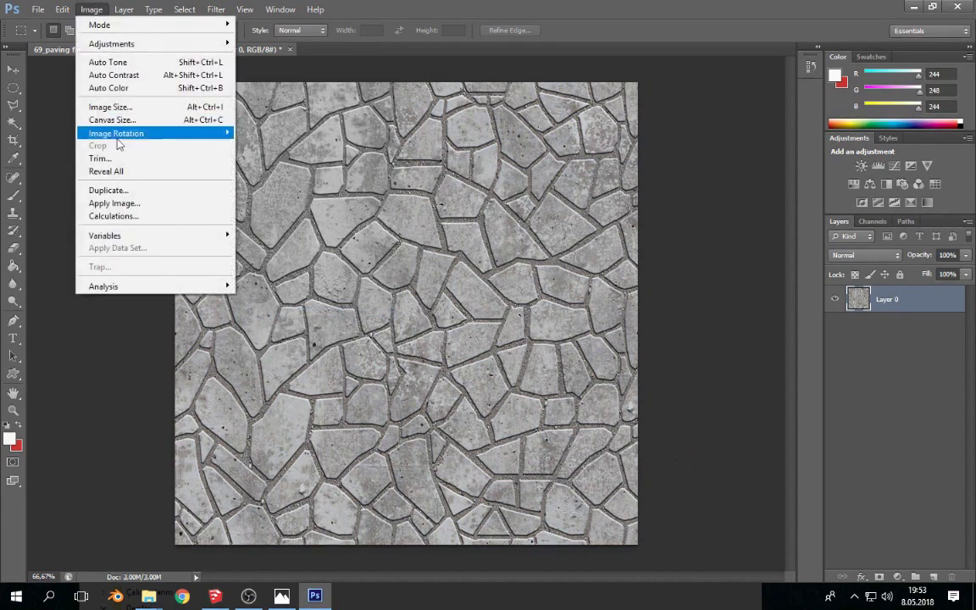
click(883, 577)
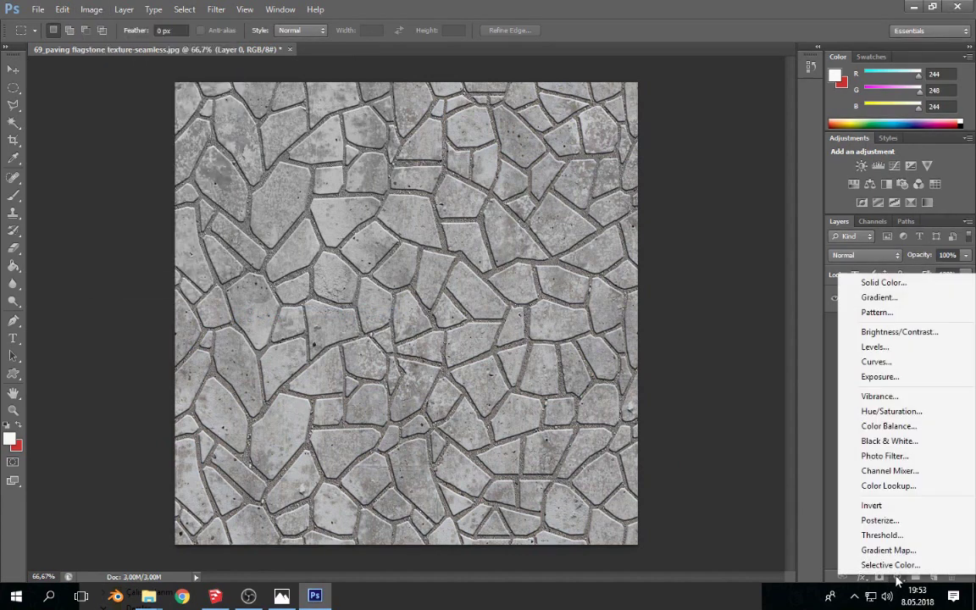
click(863, 503)
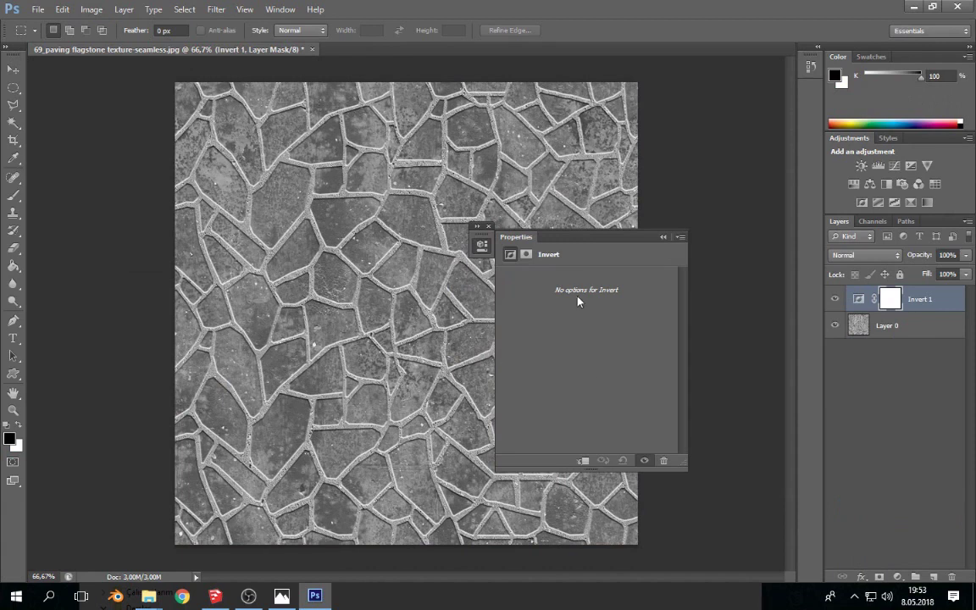
key(ctrl+z)
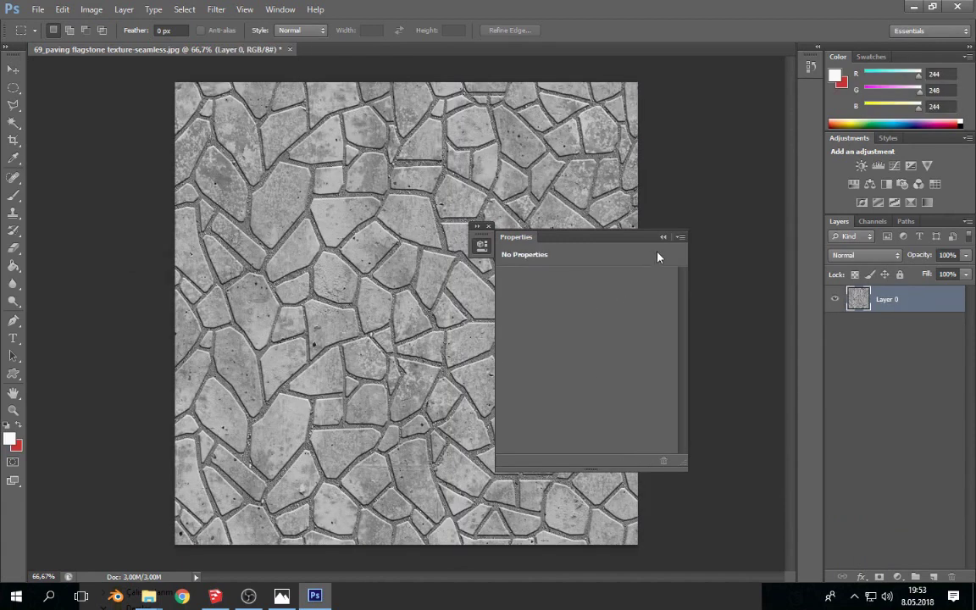
click(663, 238)
alt+scroll(353, 343, up, 3)
alt+scroll(343, 341, up, 3)
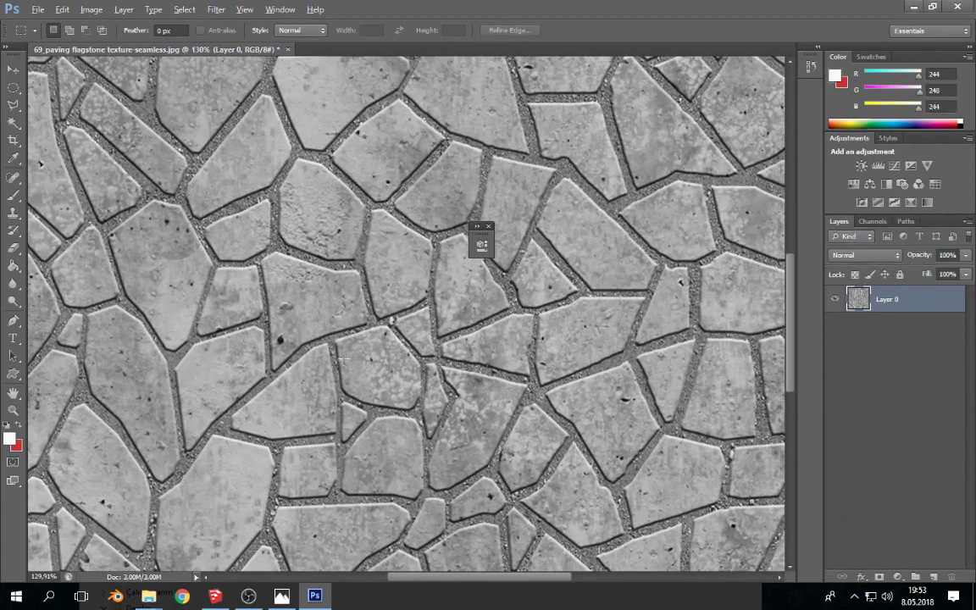
alt+scroll(458, 336, down, 3)
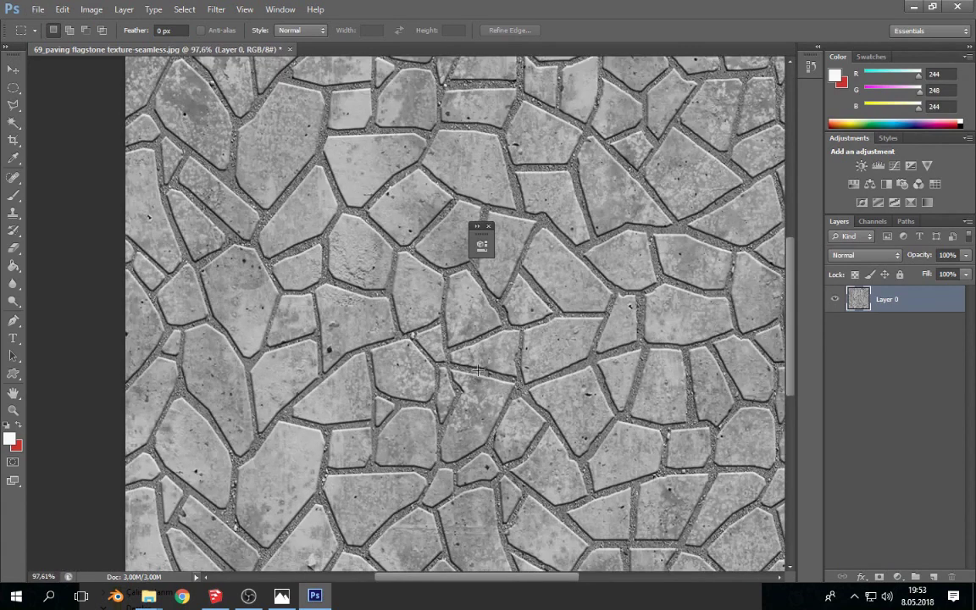
alt+scroll(458, 335, down, 3)
click(898, 576)
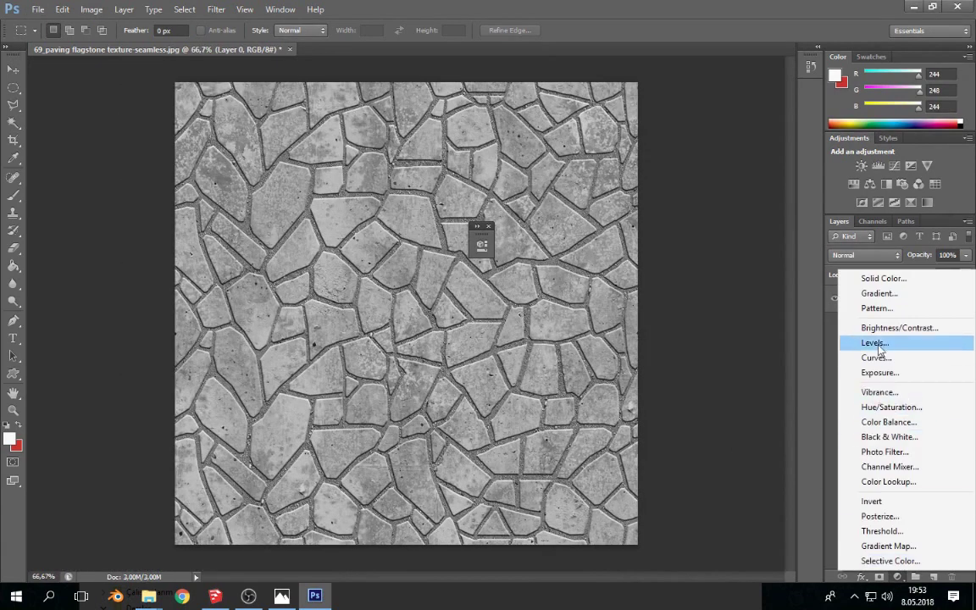
- Add a Levels adjustment layer with white input 147 and midtone 0.49
click(880, 342)
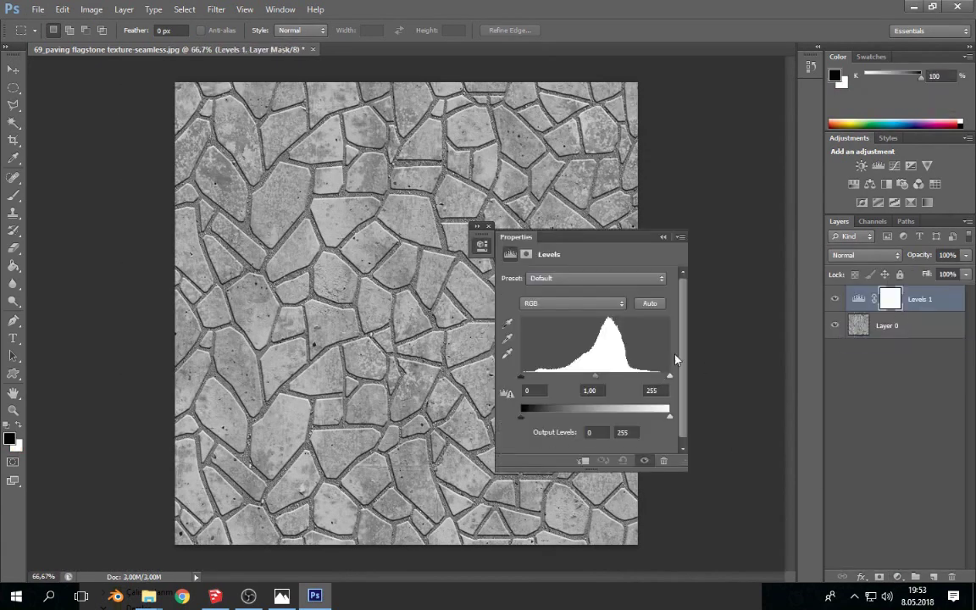
drag(668, 374, 580, 377)
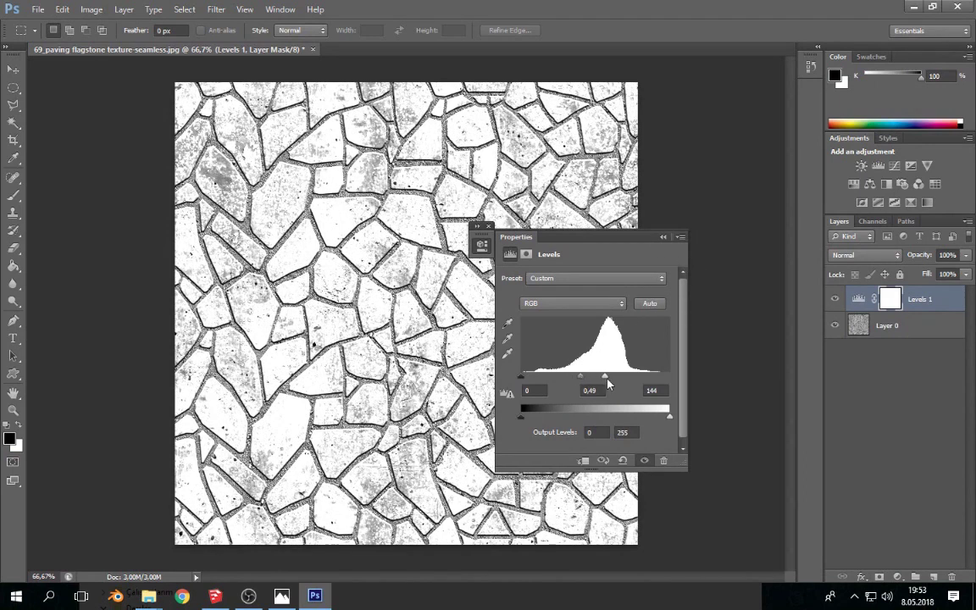
drag(604, 377, 608, 377)
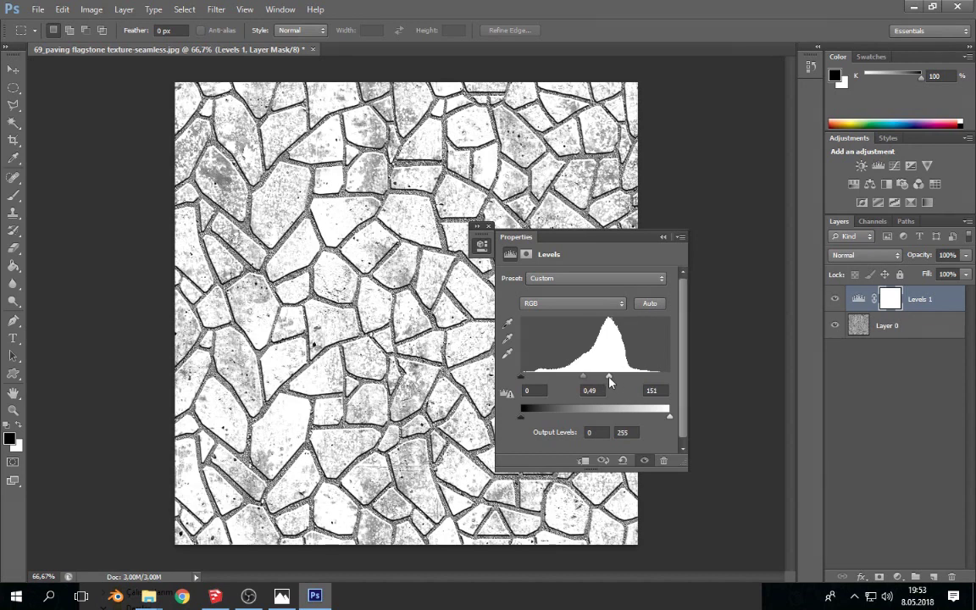
drag(608, 377, 607, 378)
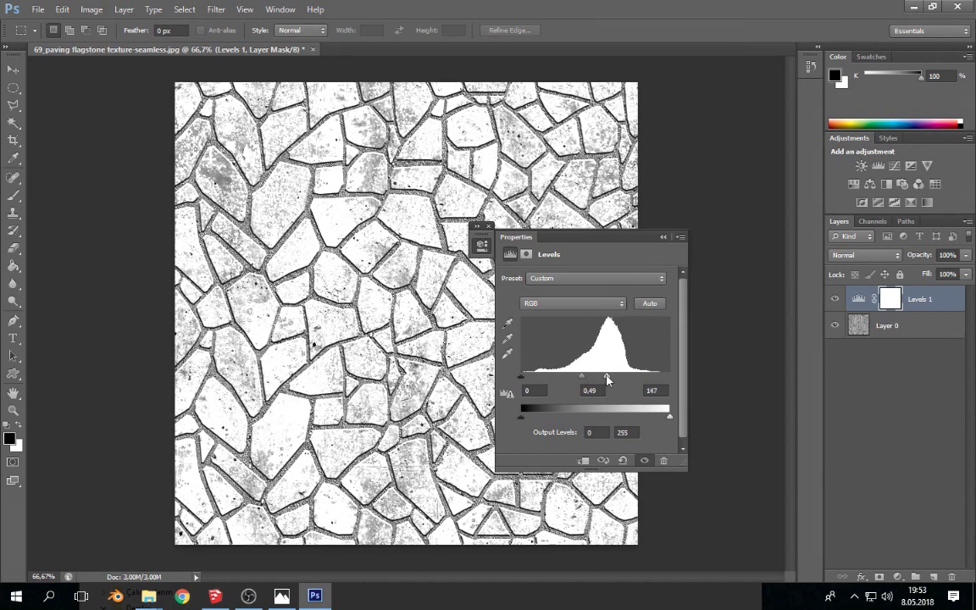
click(663, 237)
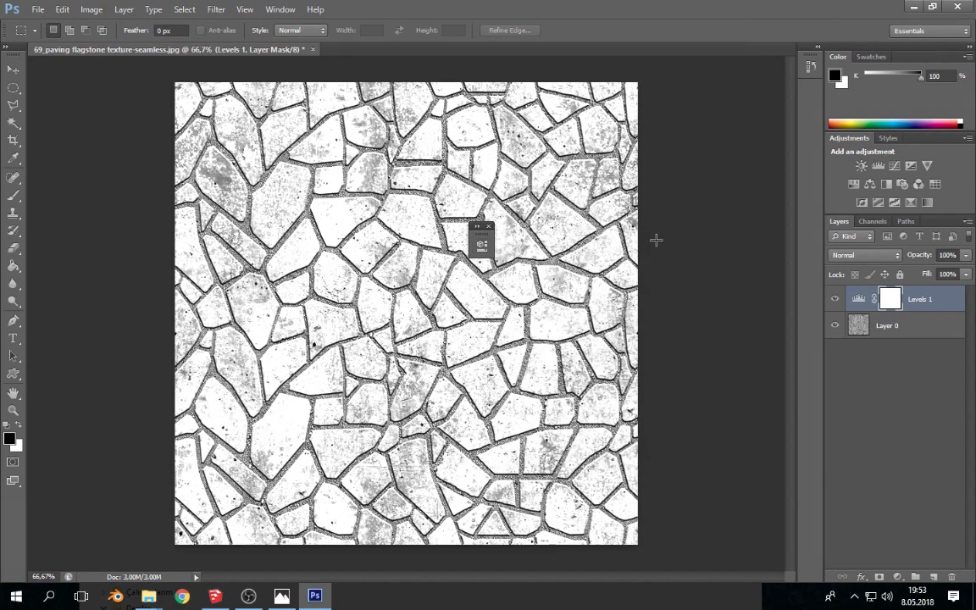
click(38, 10)
- Save a PNG copy of the texture named 'Desen bump' in the döşeme folder
click(70, 180)
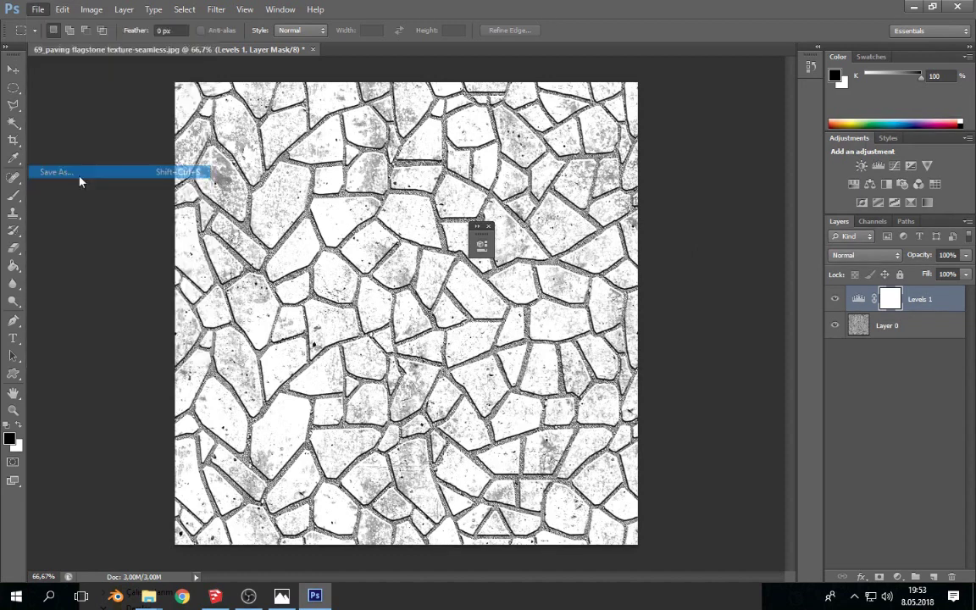
click(283, 414)
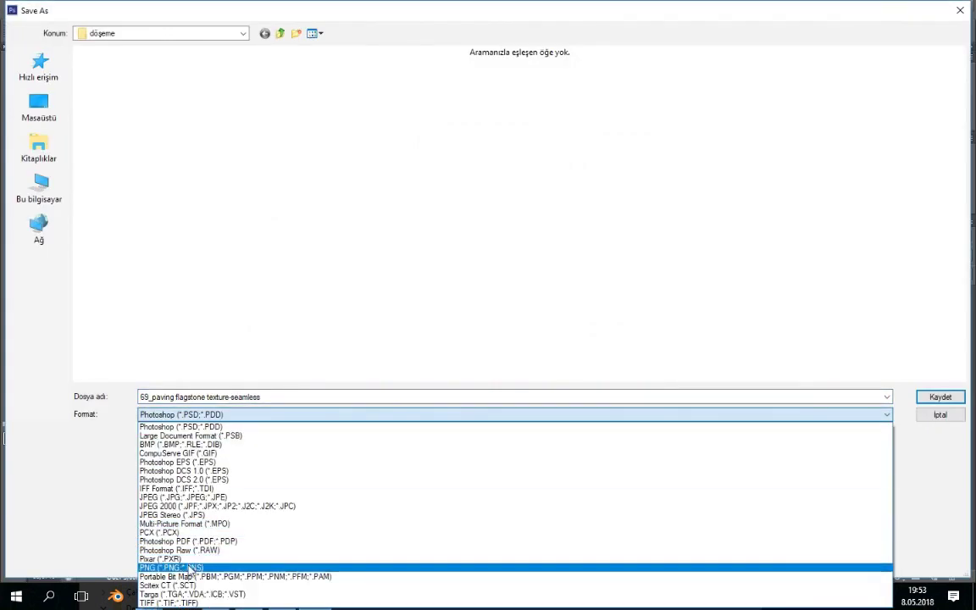
click(170, 567)
triple_click(243, 395)
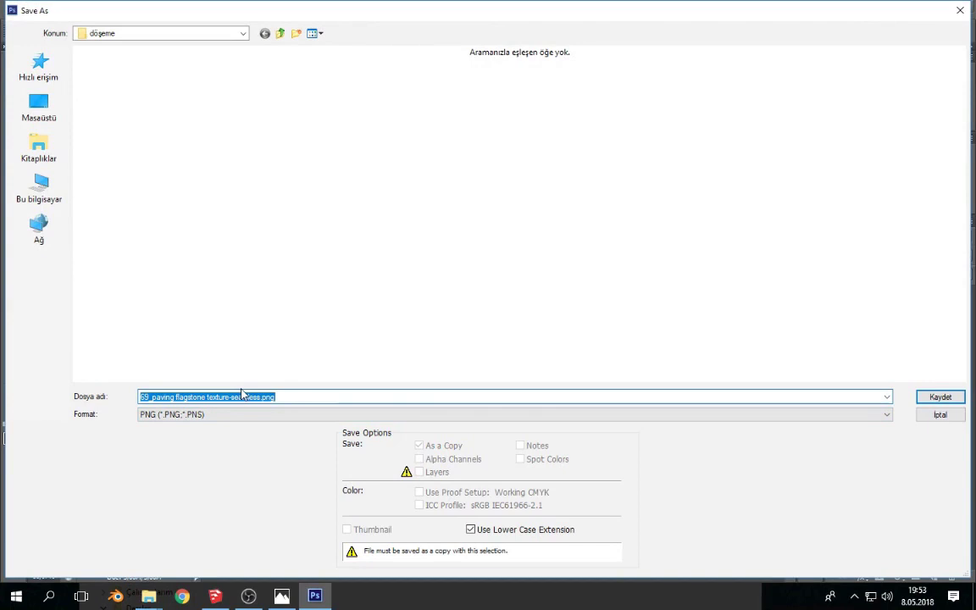
text(Desen bump)
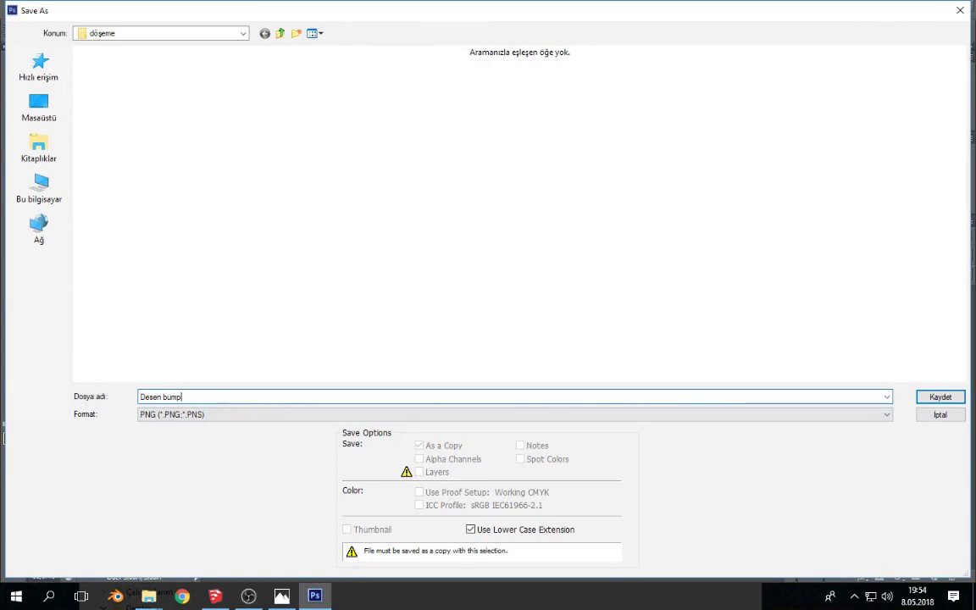
key(Return)
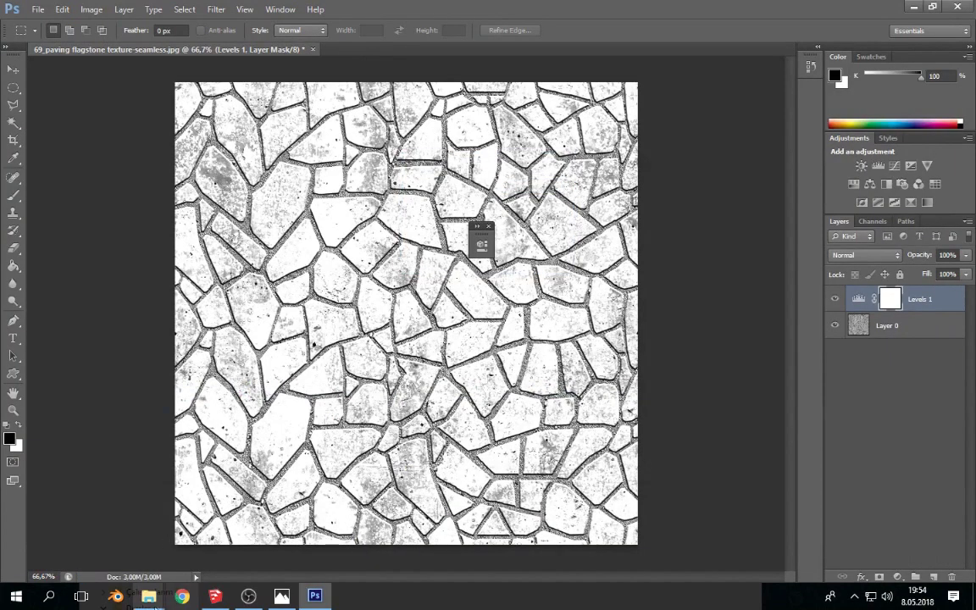
- Check the saved file, then raise the Levels white input to darken the texture
mouse_move(148, 596)
click(196, 512)
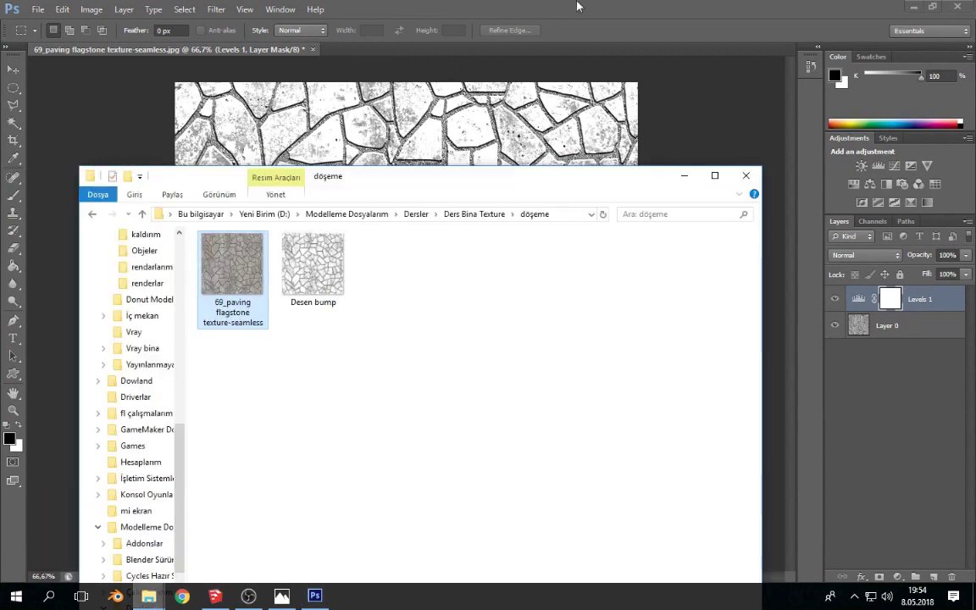
click(558, 7)
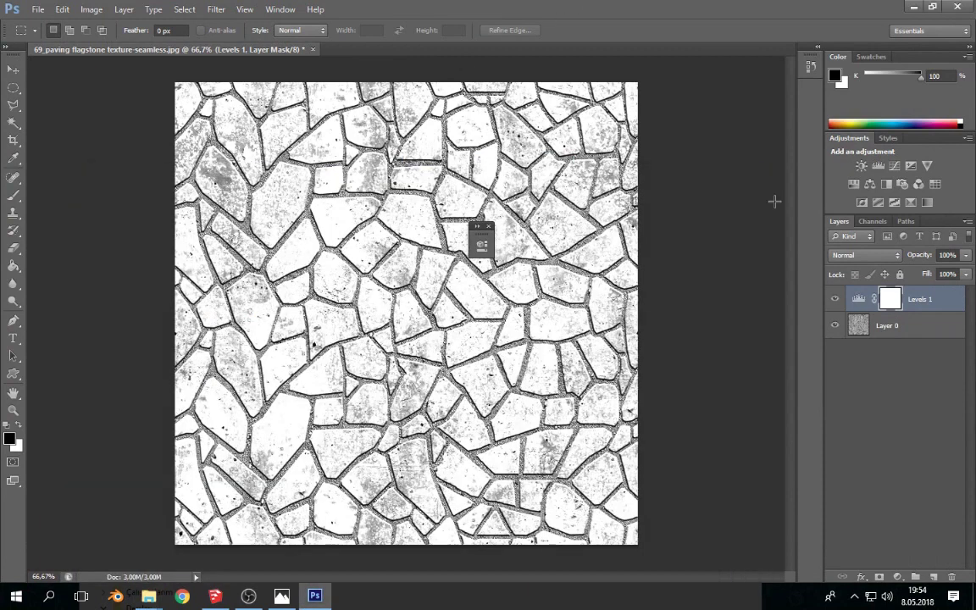
double_click(859, 299)
drag(605, 376, 632, 375)
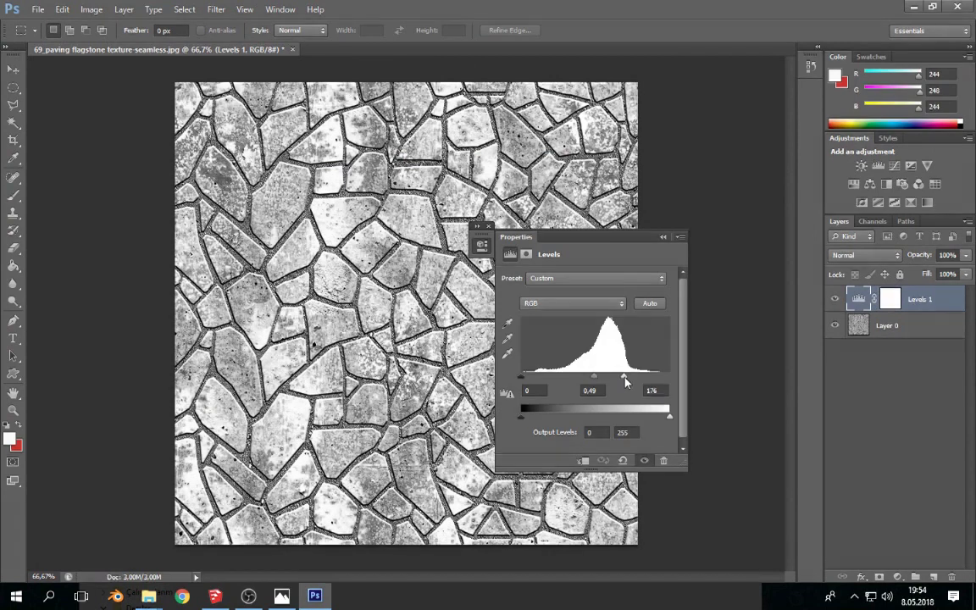
click(664, 238)
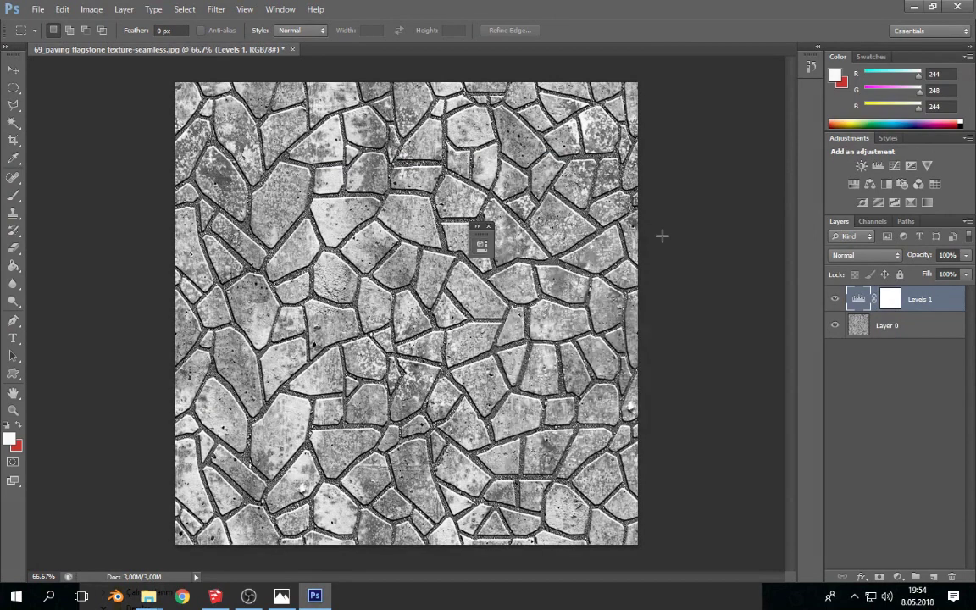
- Save another PNG copy named 'desen speculer' and quit Photoshop
click(38, 10)
click(68, 173)
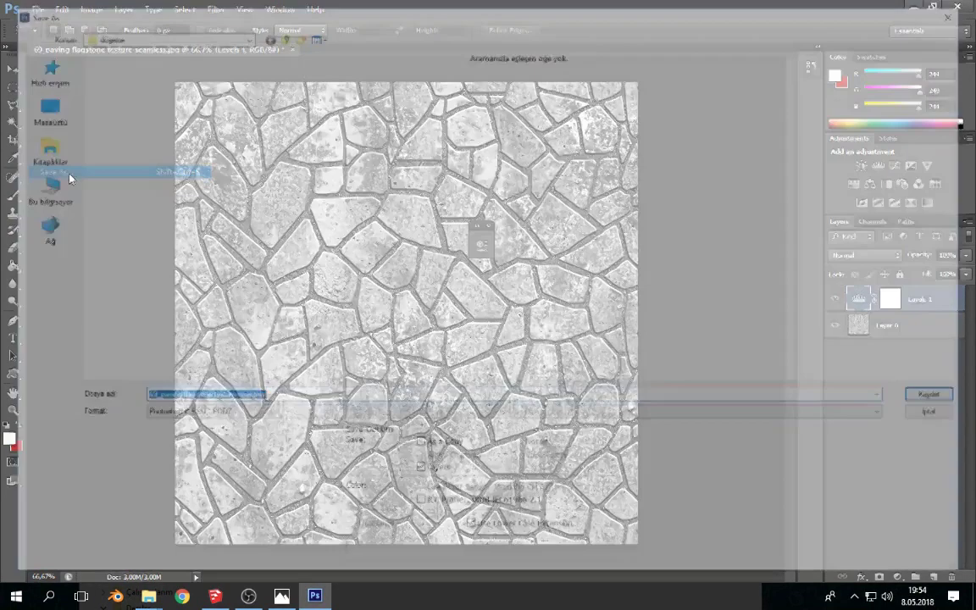
click(225, 415)
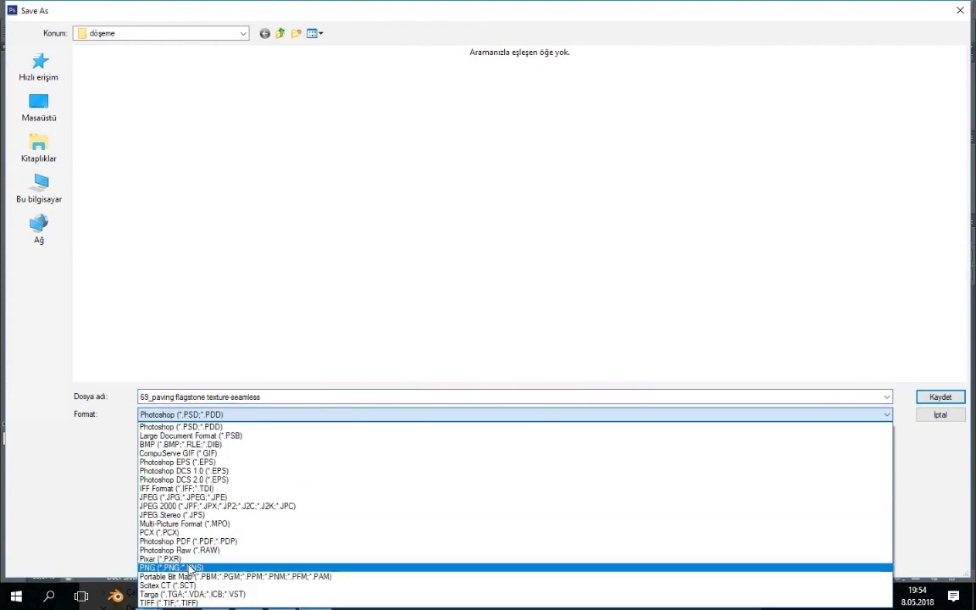
click(191, 568)
text(ap)
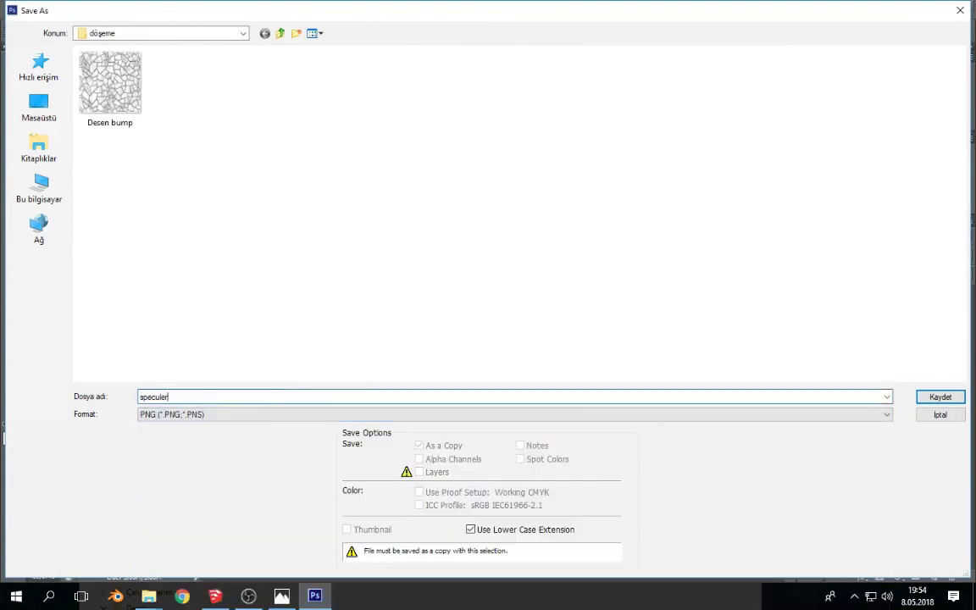
text(desen)
key(Return)
key(Return)
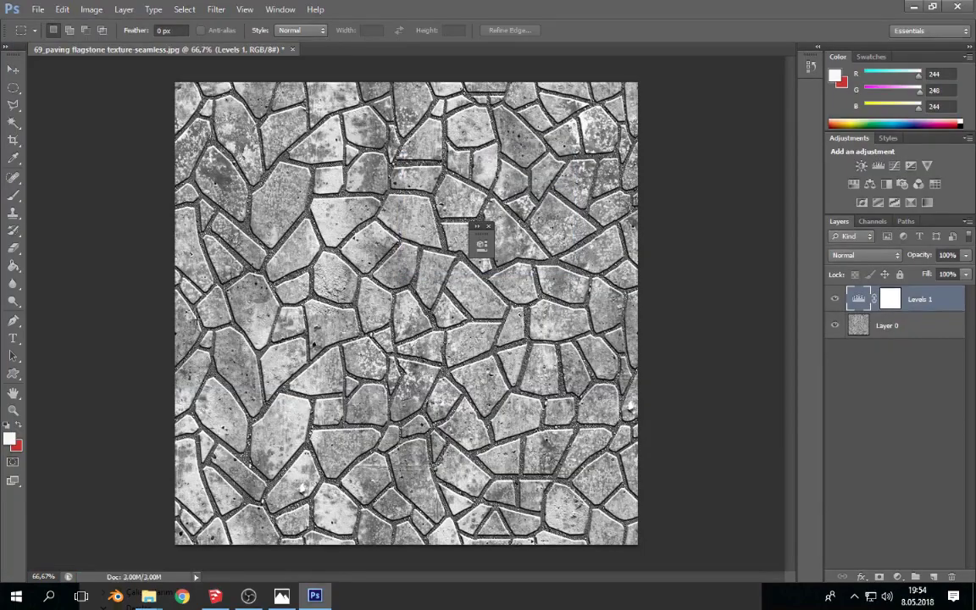
key(ctrl+q)
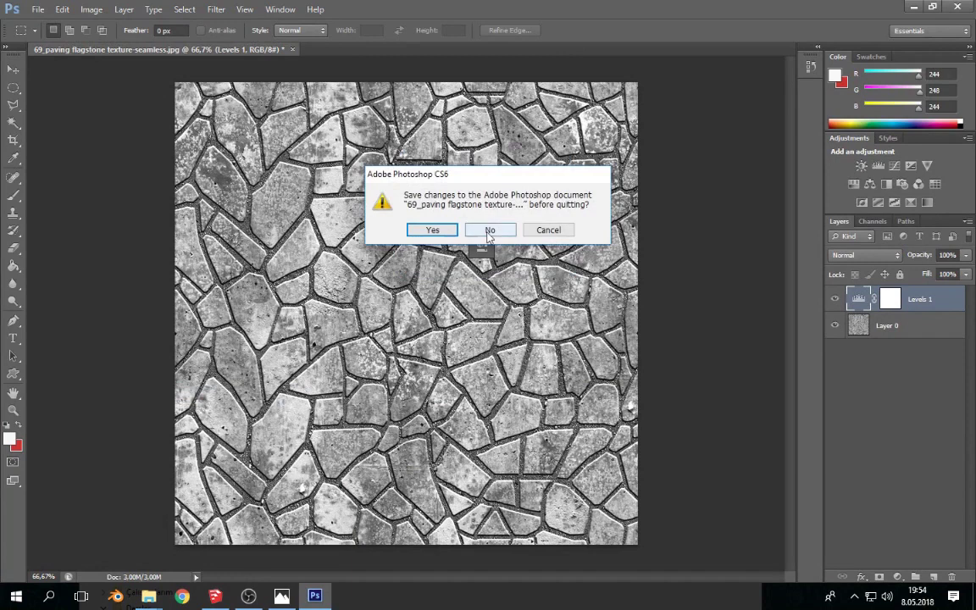
- Close Photoshop without saving and create a new Generic V-Ray material named desen döşeme
click(489, 232)
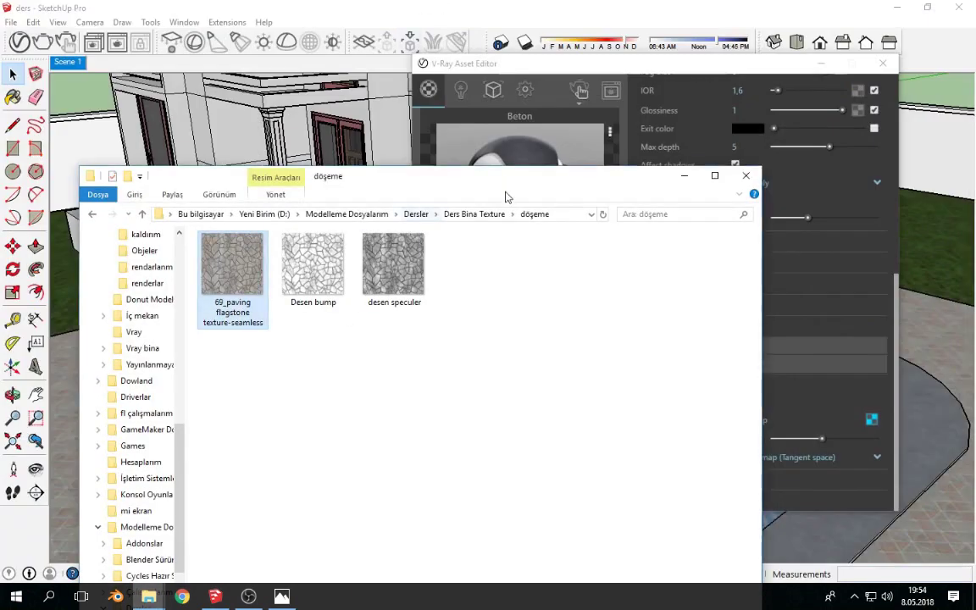
drag(457, 175, 345, 215)
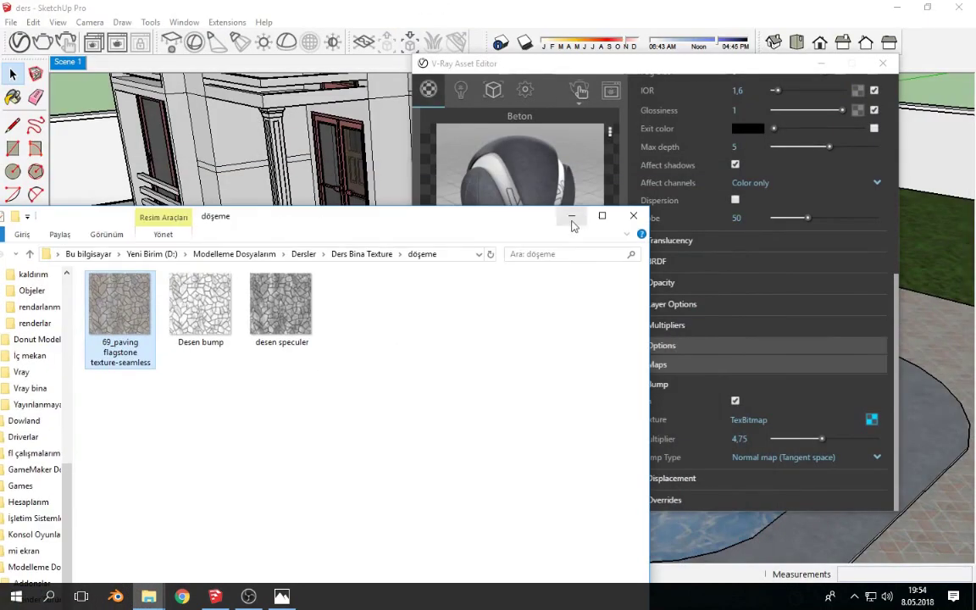
click(572, 218)
drag(554, 71, 533, 34)
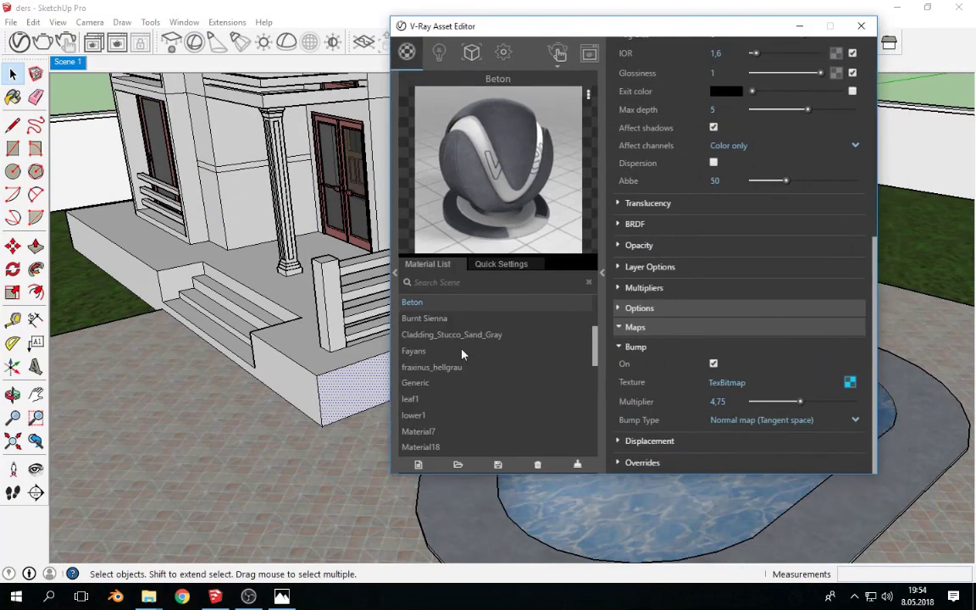
click(418, 464)
click(449, 240)
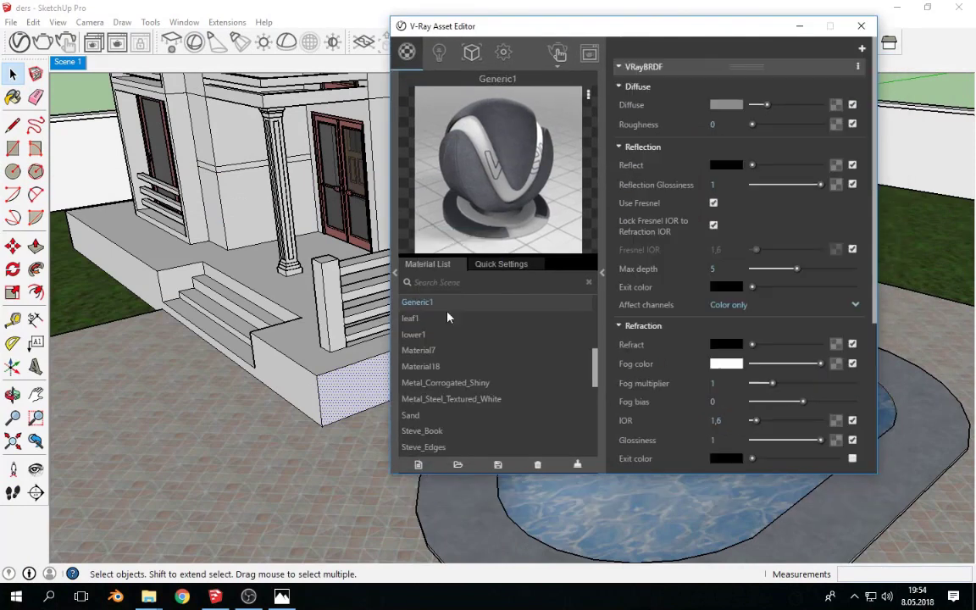
text(desen döşeme)
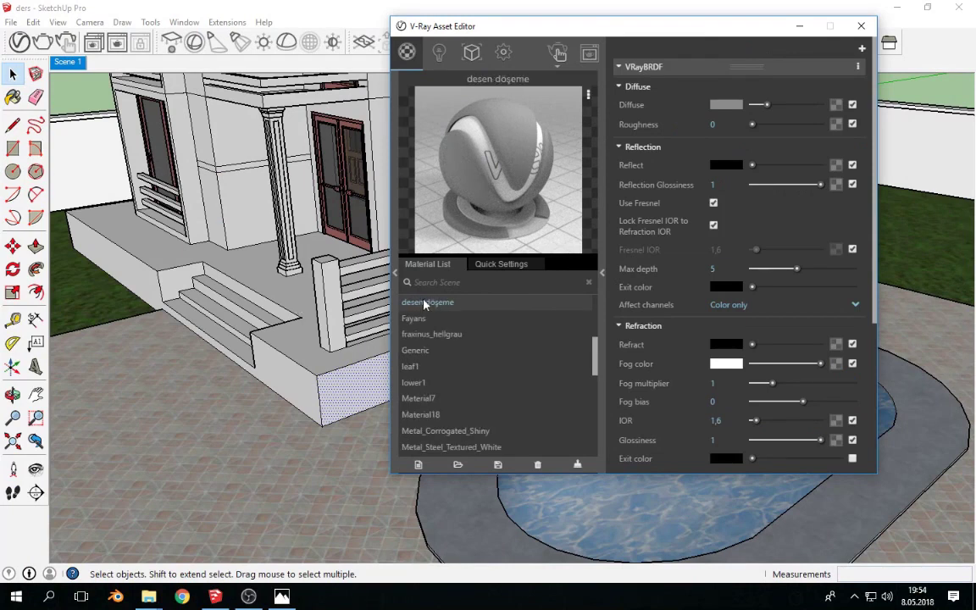
- Load the paving flagstone texture from the döşeme folder as the diffuse bitmap
click(836, 104)
click(407, 90)
click(398, 37)
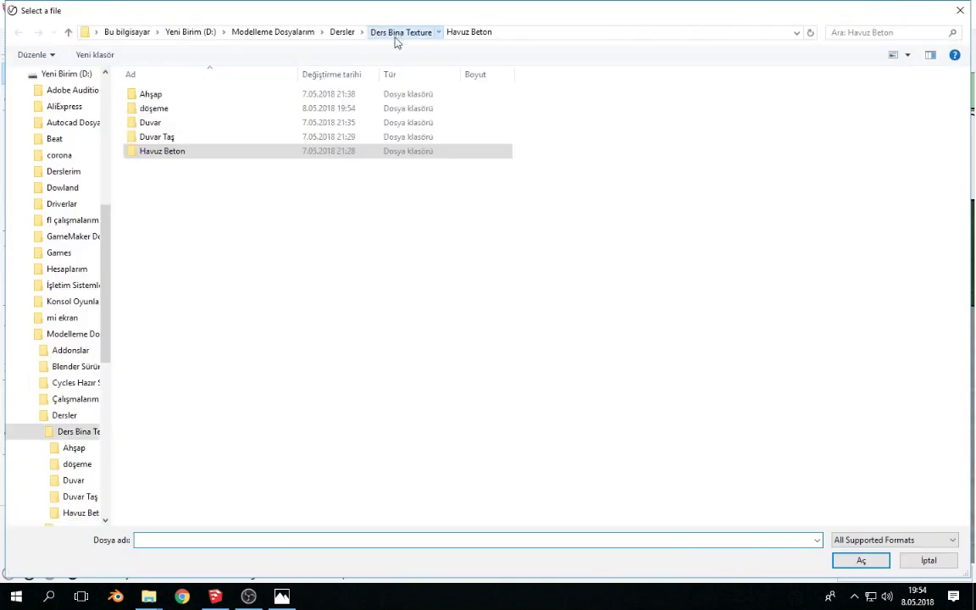
click(191, 117)
double_click(192, 119)
double_click(171, 124)
click(636, 455)
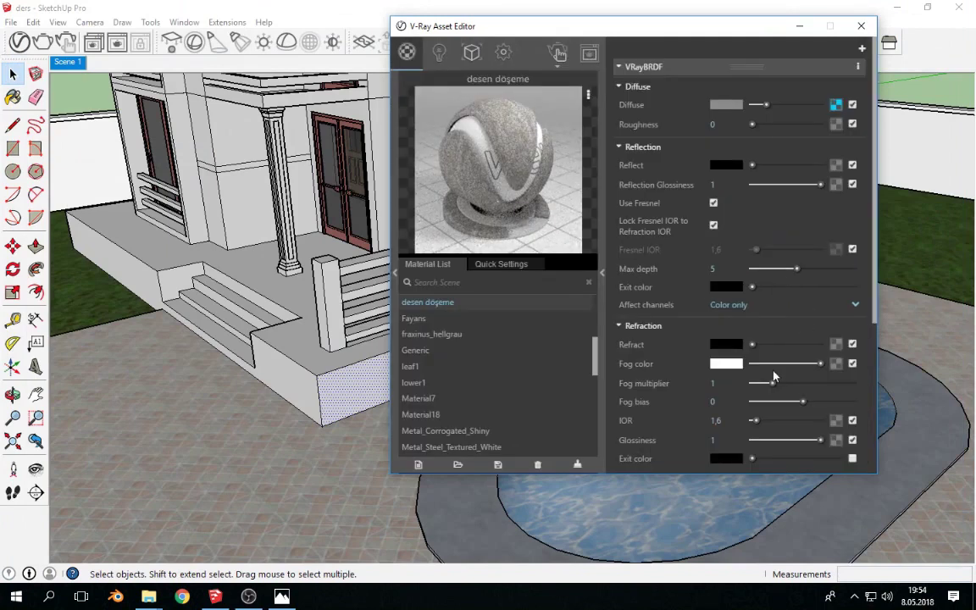
- Test the refraction amount at full and ten percent, then turn refraction back off
scroll(774, 373, down, 2)
scroll(774, 373, down, 1)
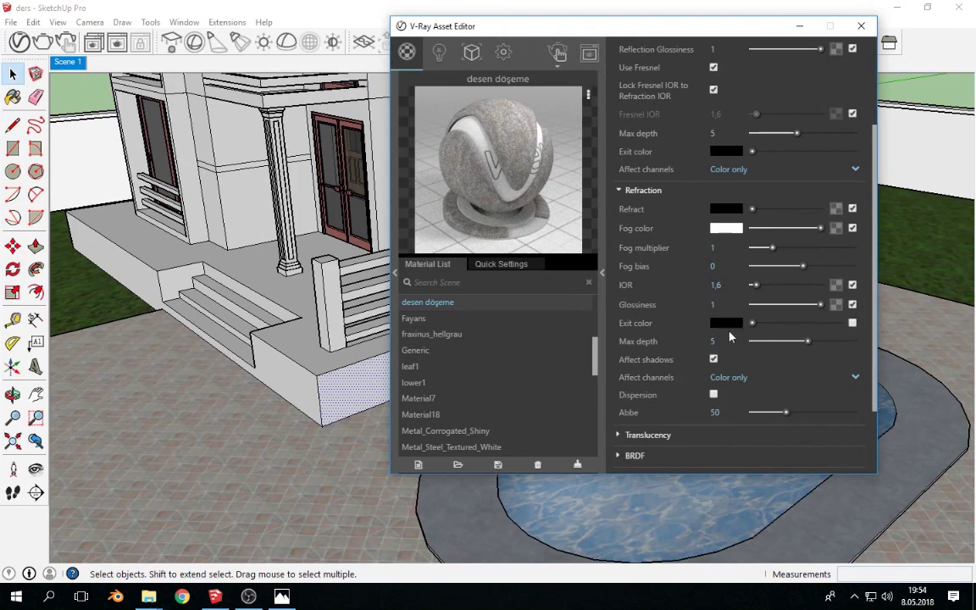
scroll(746, 322, up, 2)
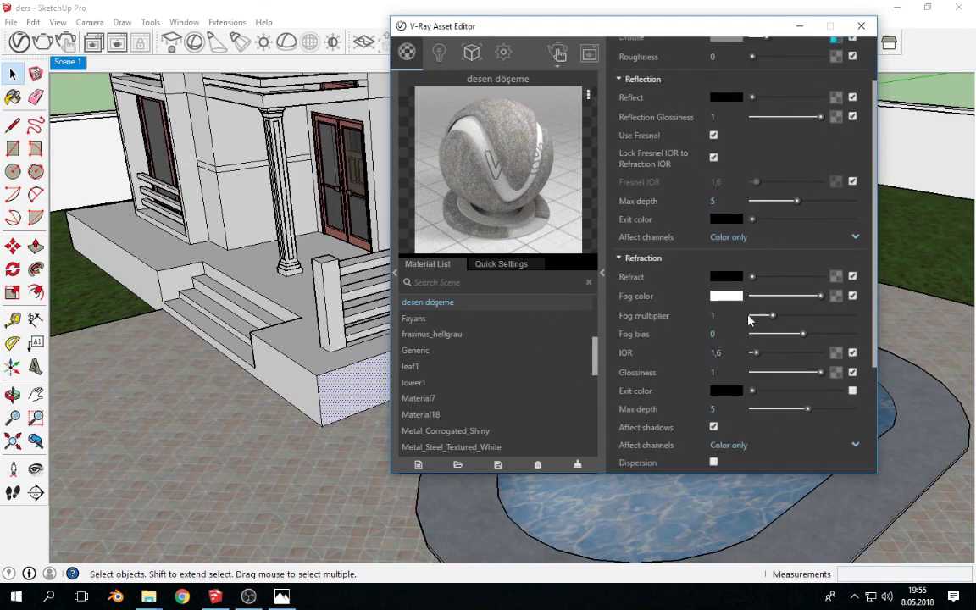
drag(752, 277, 832, 280)
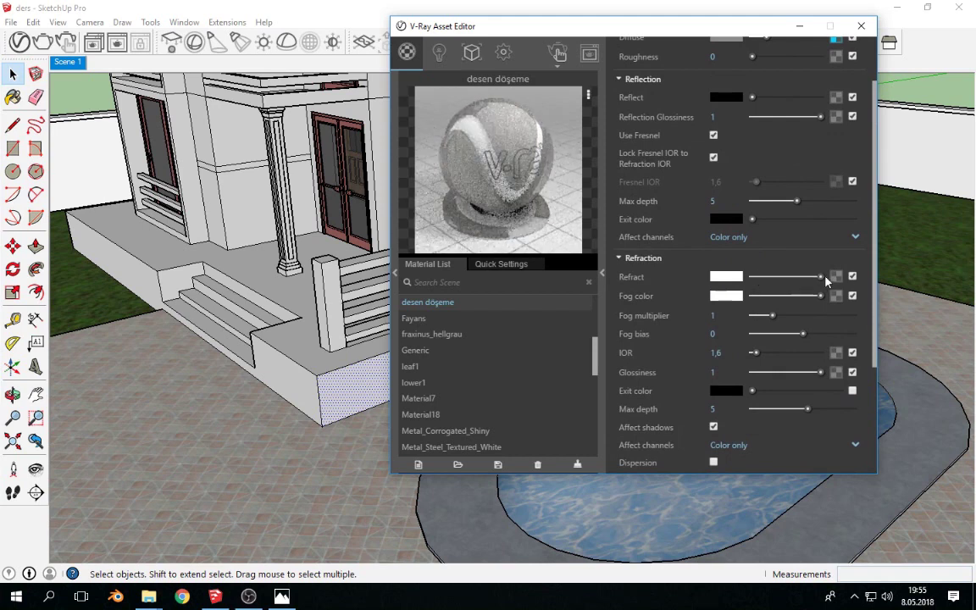
drag(820, 278, 751, 277)
mouse_move(753, 97)
mouse_down()
mouse_move(823, 100)
mouse_move(753, 97)
mouse_up()
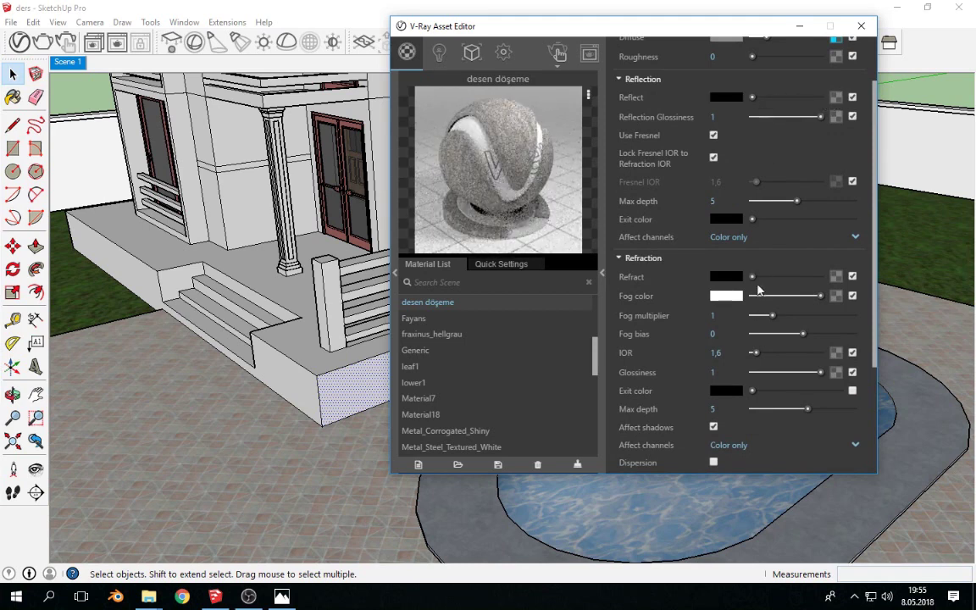
scroll(744, 216, up, 2)
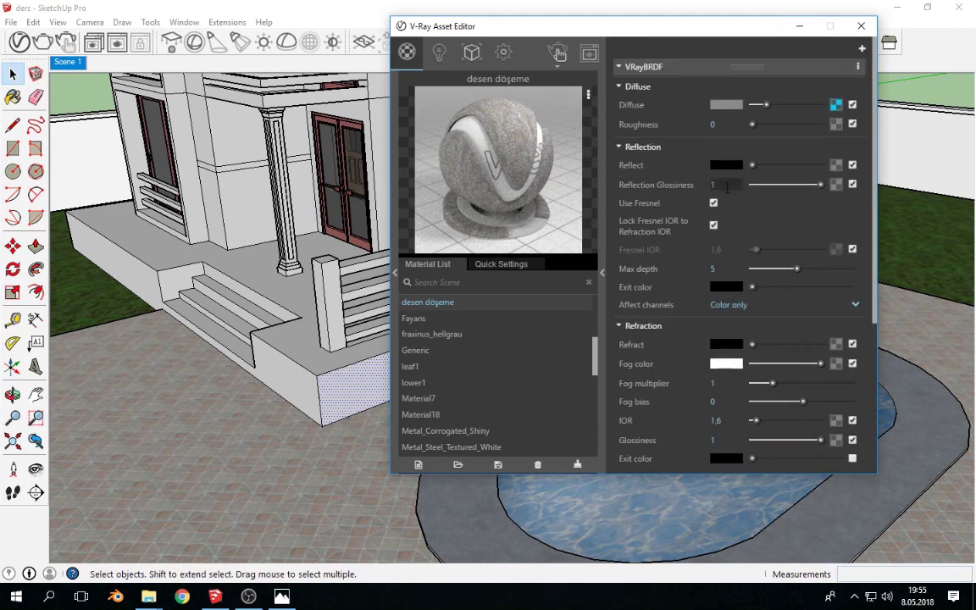
- Load the stone specular image as a bitmap reflection map
click(835, 164)
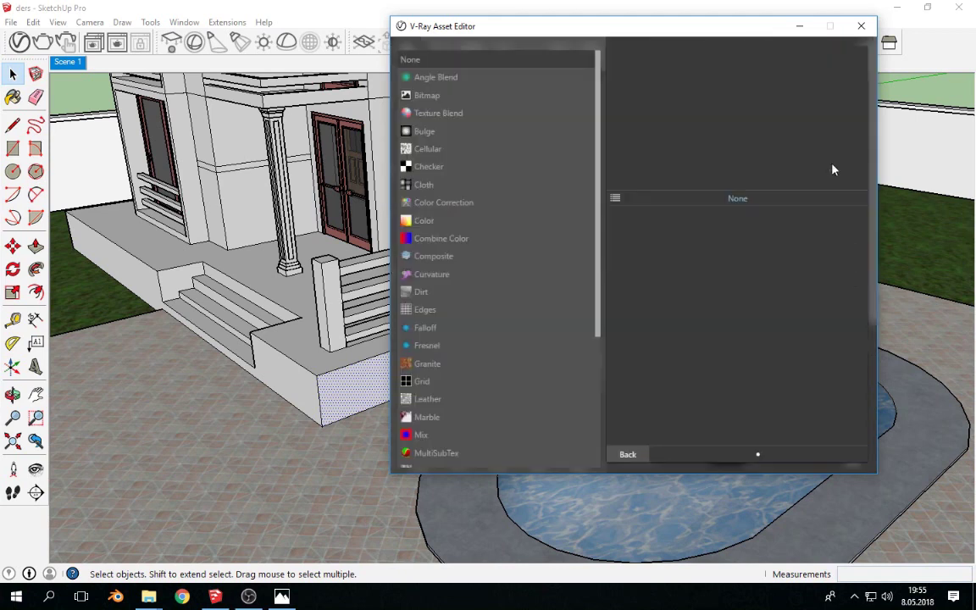
click(462, 101)
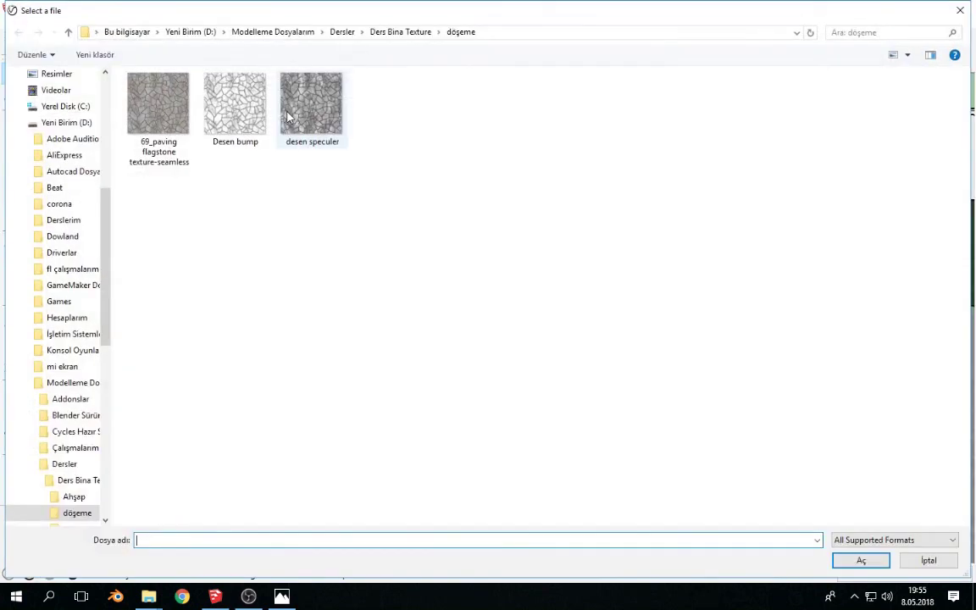
double_click(313, 110)
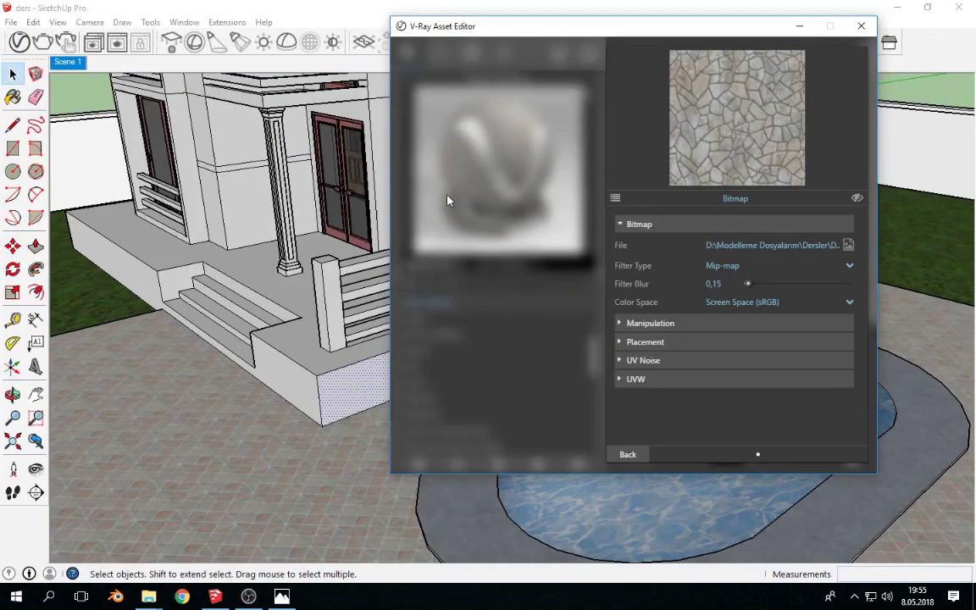
click(628, 455)
drag(750, 165, 762, 165)
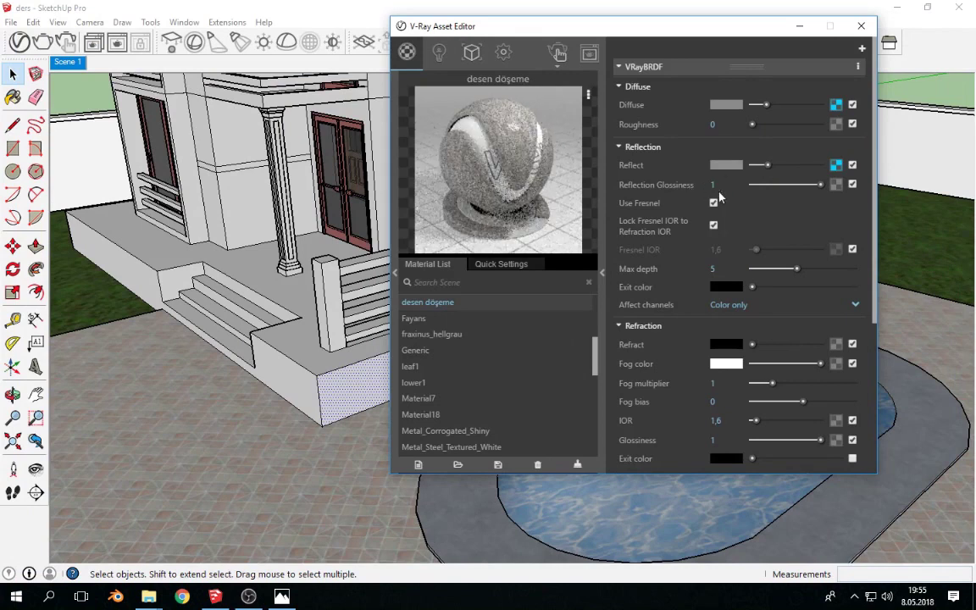
- Turn on Bump under Maps and load Desen bump as its bitmap texture
scroll(738, 230, down, 2)
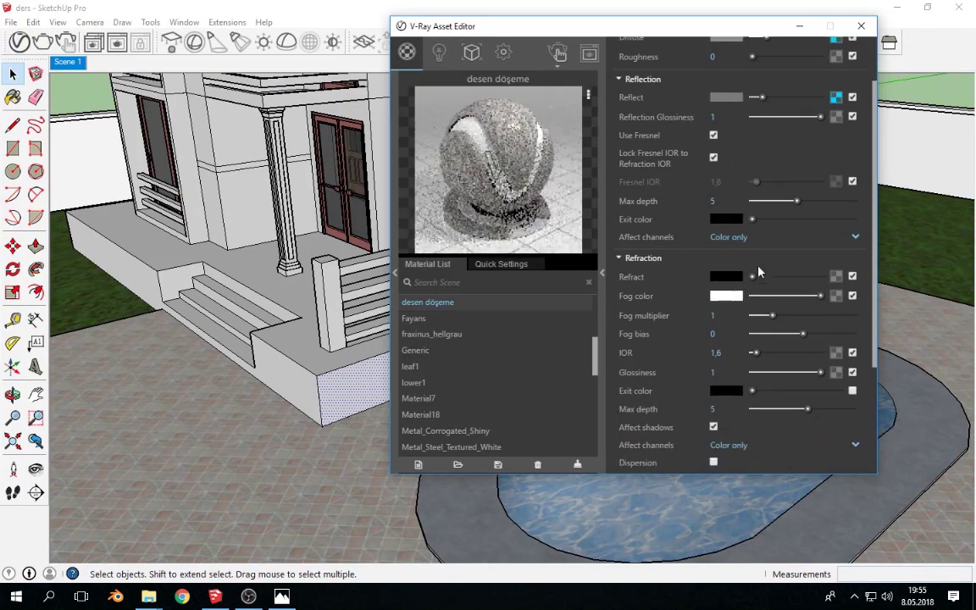
scroll(761, 276, down, 5)
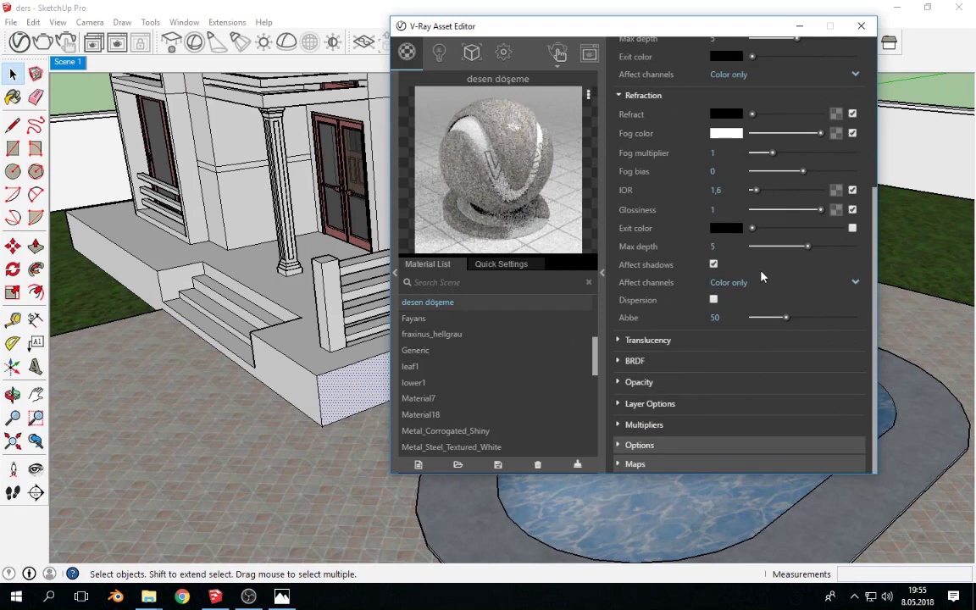
click(648, 466)
scroll(669, 440, down, 2)
click(643, 424)
scroll(676, 406, down, 2)
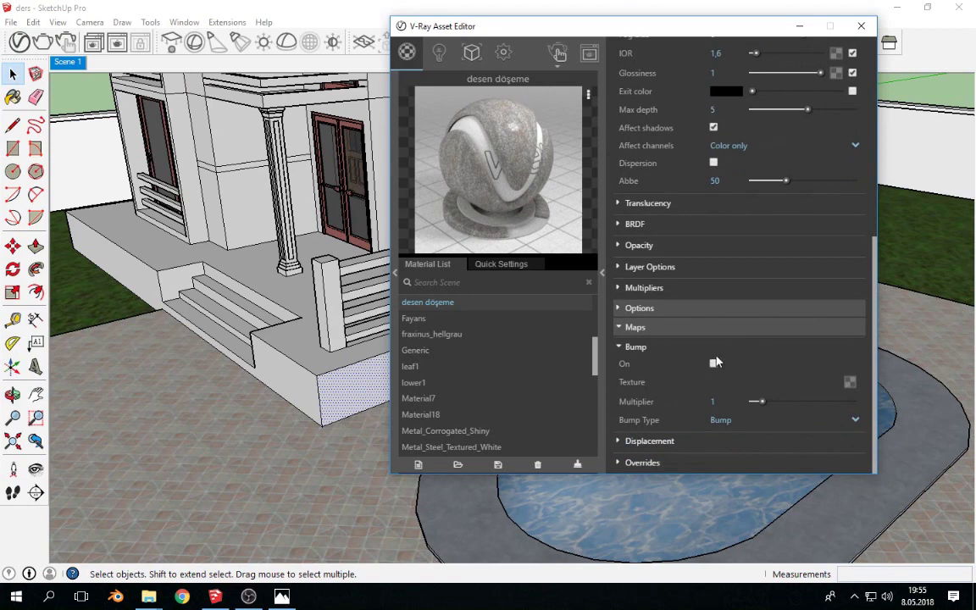
click(713, 363)
click(849, 382)
click(475, 95)
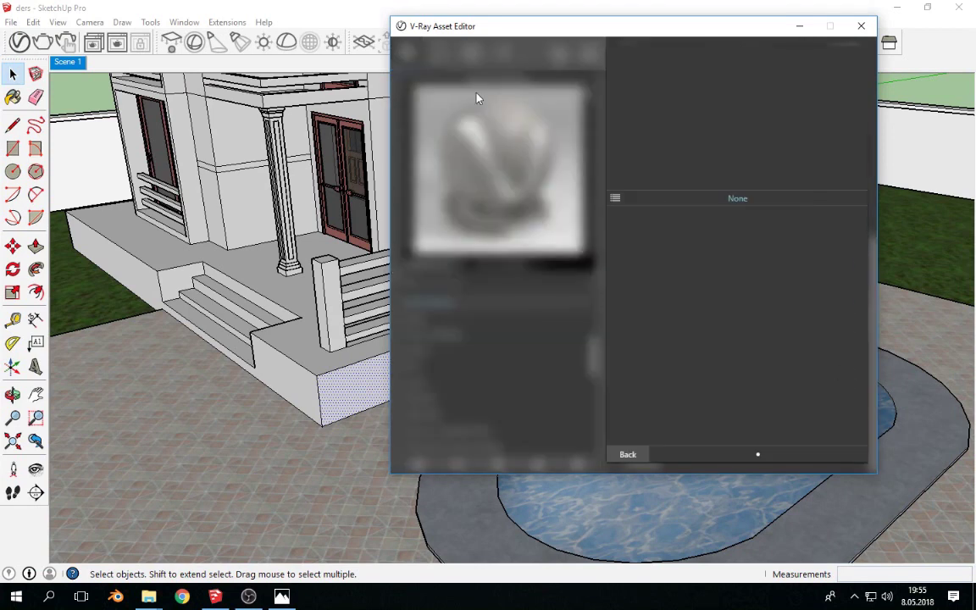
double_click(264, 112)
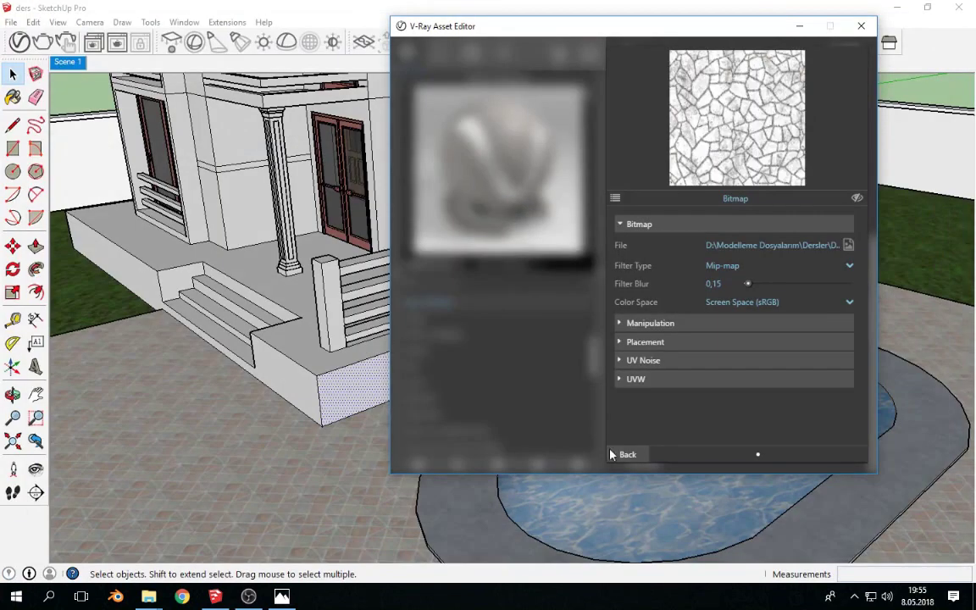
click(601, 455)
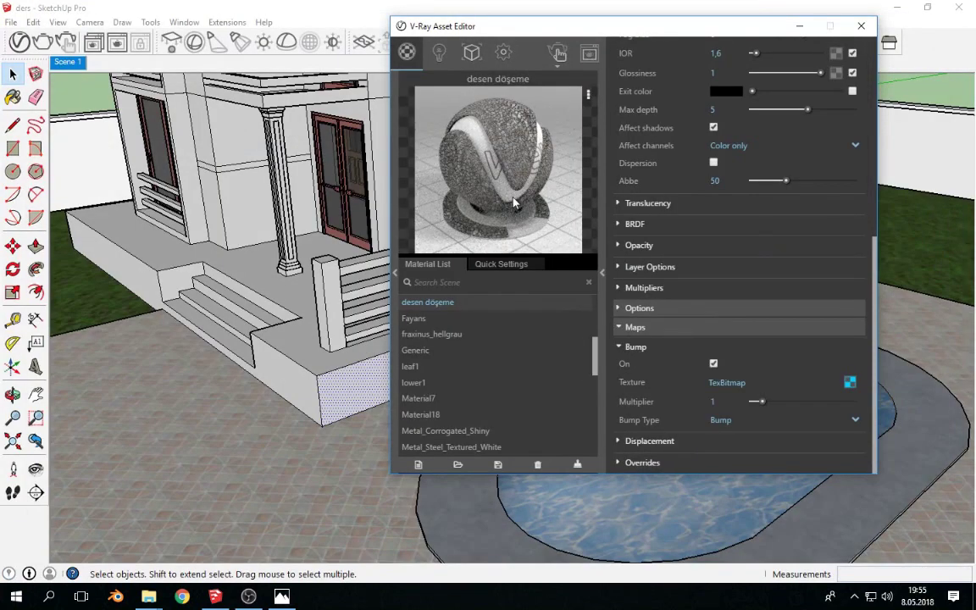
- Select the stairs' side face, the porch front face and a stair riser
mouse_move(552, 25)
mouse_down()
mouse_move(576, 102)
mouse_move(826, 104)
mouse_up()
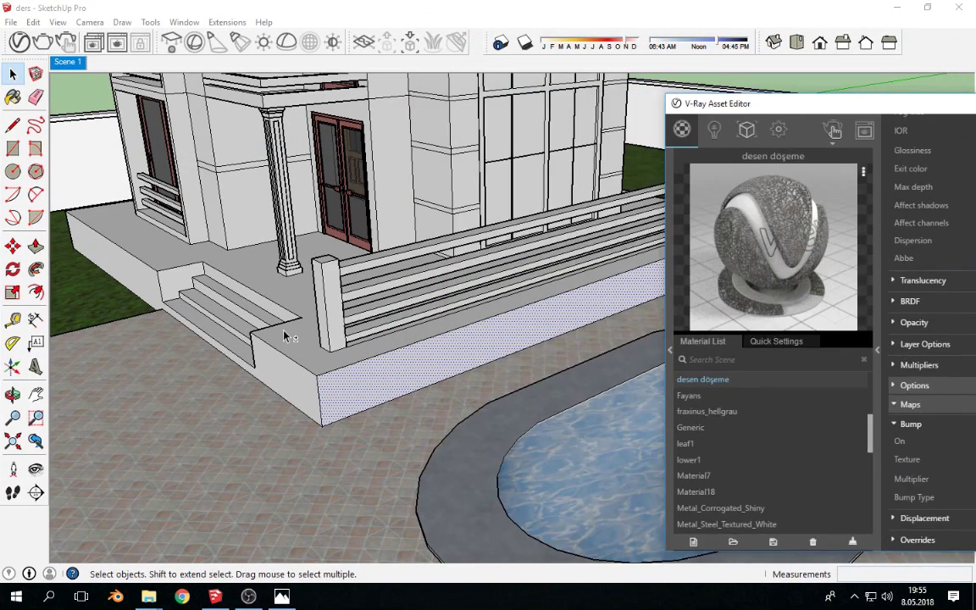
middle_drag(221, 358, 315, 376)
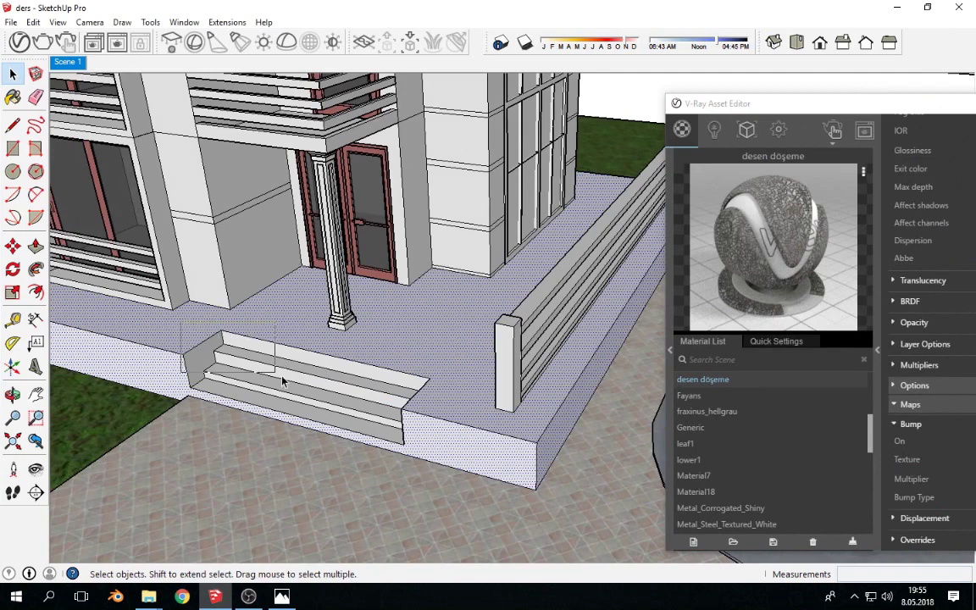
click(288, 409)
mouse_move(287, 409)
middle_down()
mouse_move(398, 305)
mouse_move(343, 367)
middle_up()
click(480, 433)
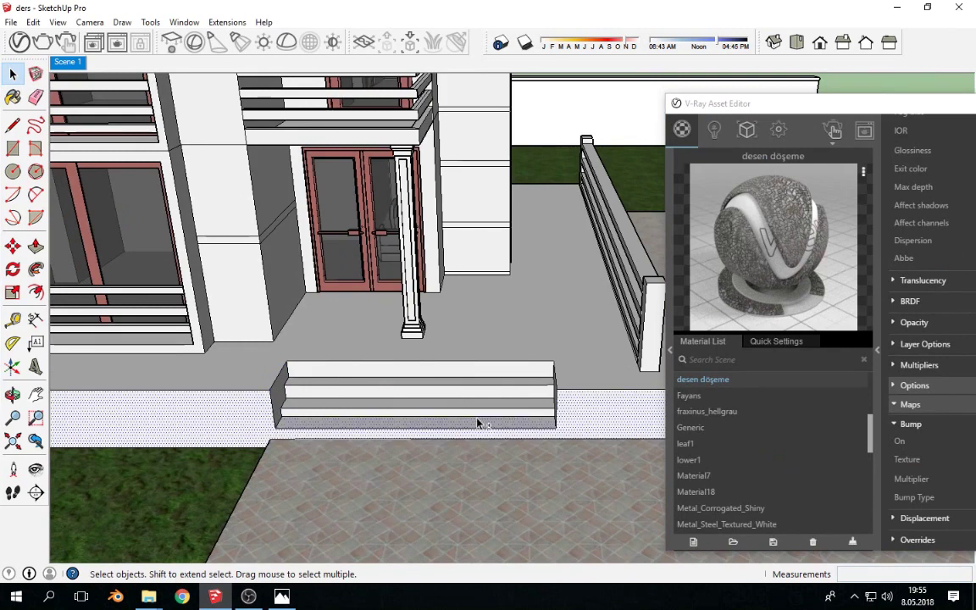
click(472, 389)
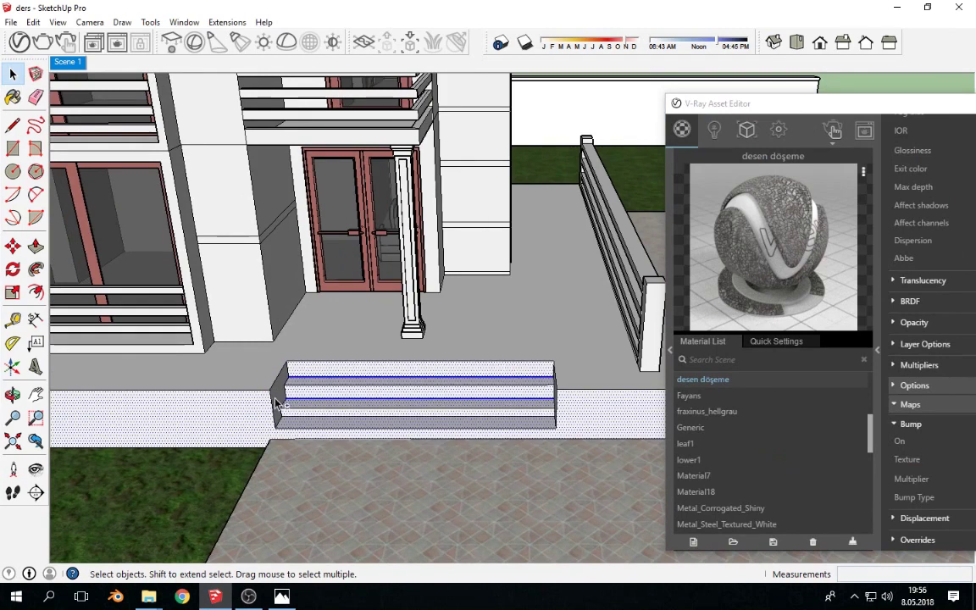
mouse_move(252, 370)
middle_down()
mouse_move(539, 407)
mouse_move(504, 398)
middle_up()
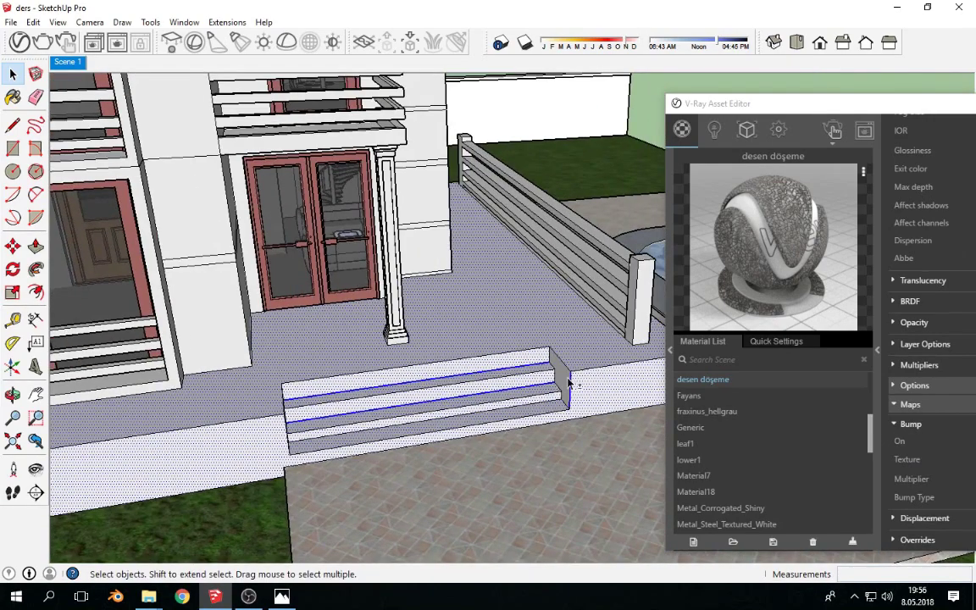
scroll(569, 383, down, 3)
scroll(569, 386, up, 2)
middle_drag(593, 398, 305, 372)
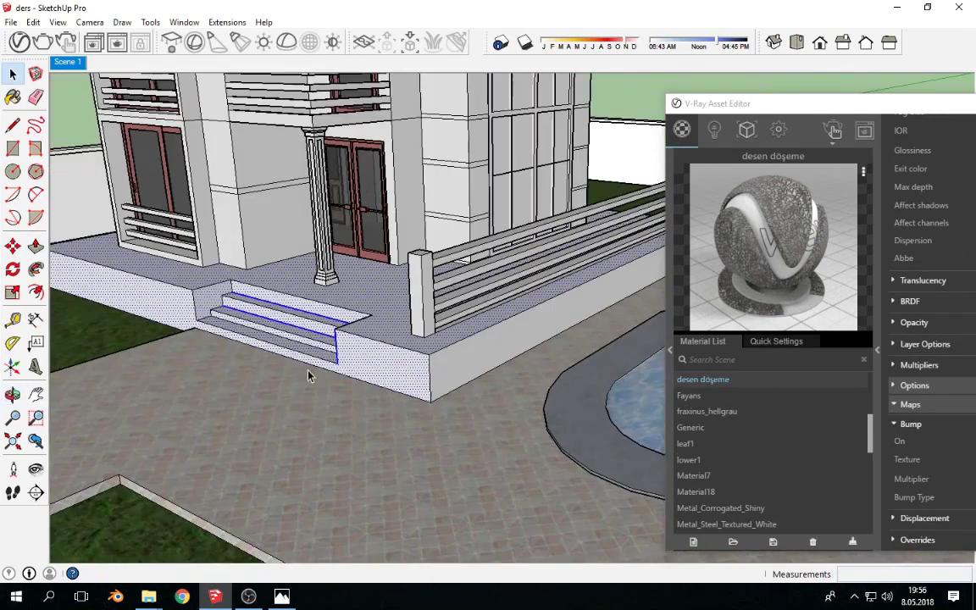
scroll(190, 370, up, 3)
scroll(284, 381, up, 3)
scroll(283, 381, up, 3)
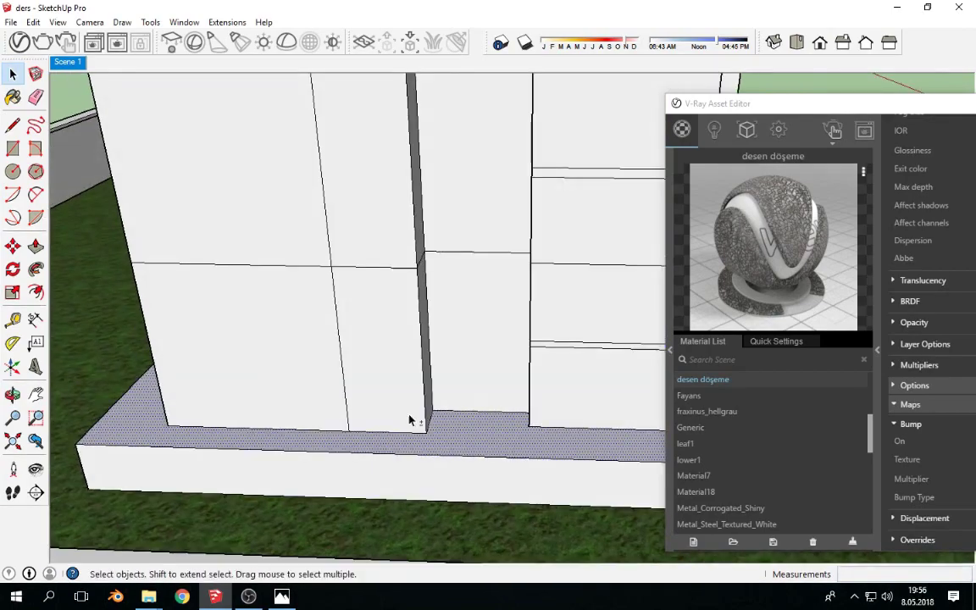
mouse_move(212, 407)
middle_down()
mouse_move(230, 447)
mouse_move(450, 440)
mouse_move(503, 358)
mouse_move(395, 436)
mouse_move(406, 433)
middle_up()
- Apply desen döşeme to the selected porch surfaces from the V-Ray Material List
right_click(699, 395)
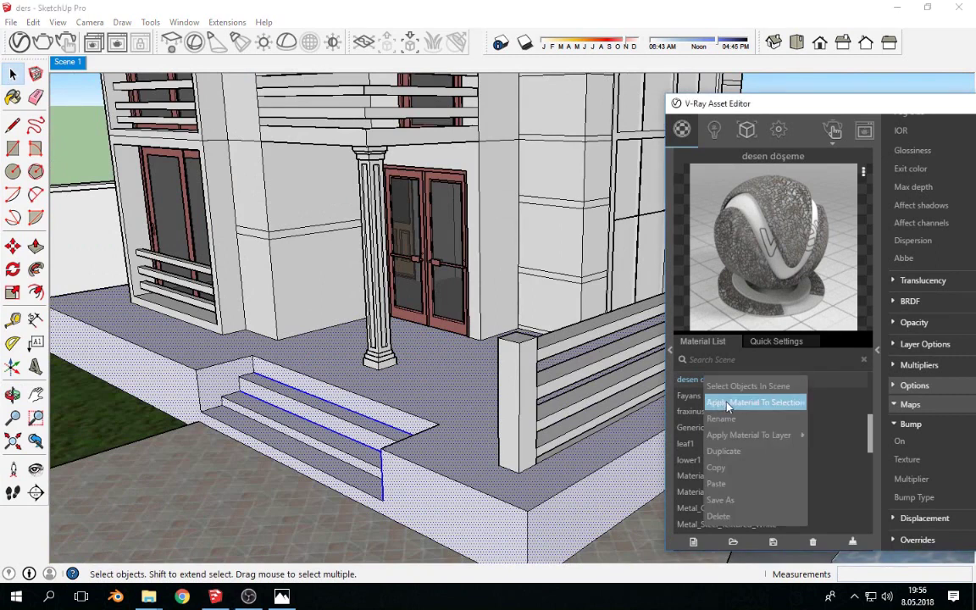
click(716, 402)
middle_drag(468, 364, 393, 352)
scroll(393, 352, up, 3)
scroll(392, 424, up, 2)
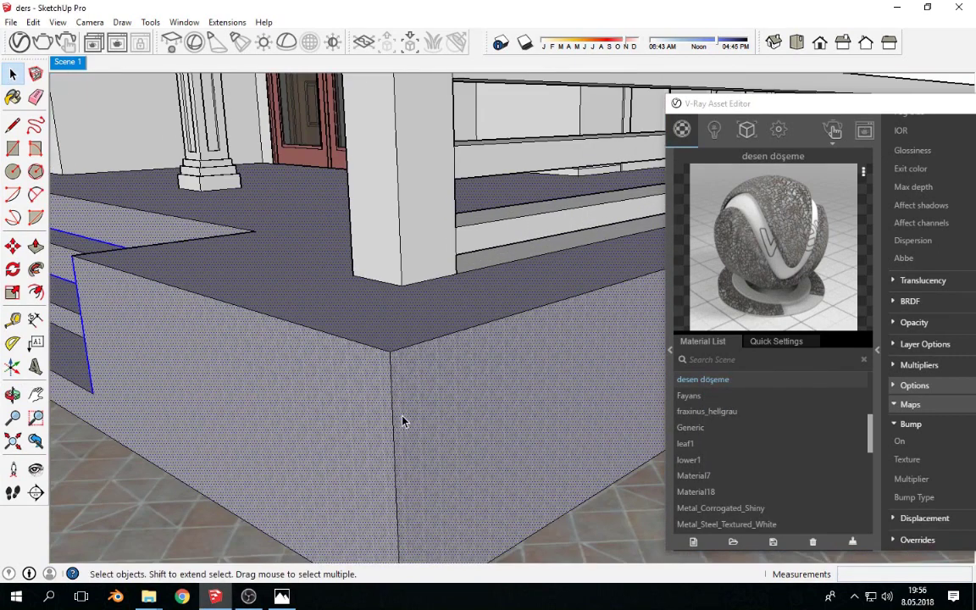
click(12, 96)
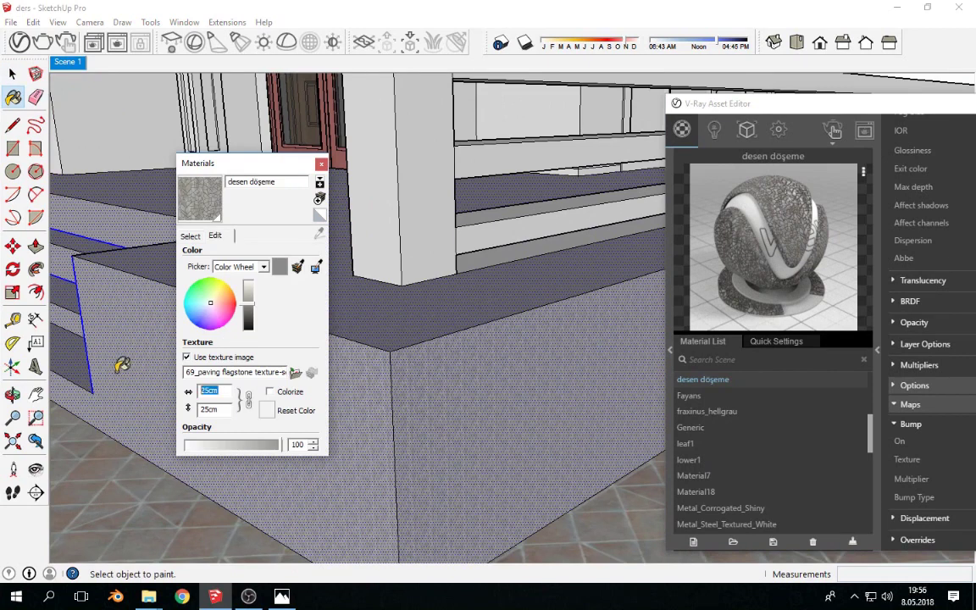
- Try a new desen döşeme texture width, then orbit to inspect the stone-clad corner
text(300)
key(BackSpace)
key(BackSpace)
key(BackSpace)
text(400)
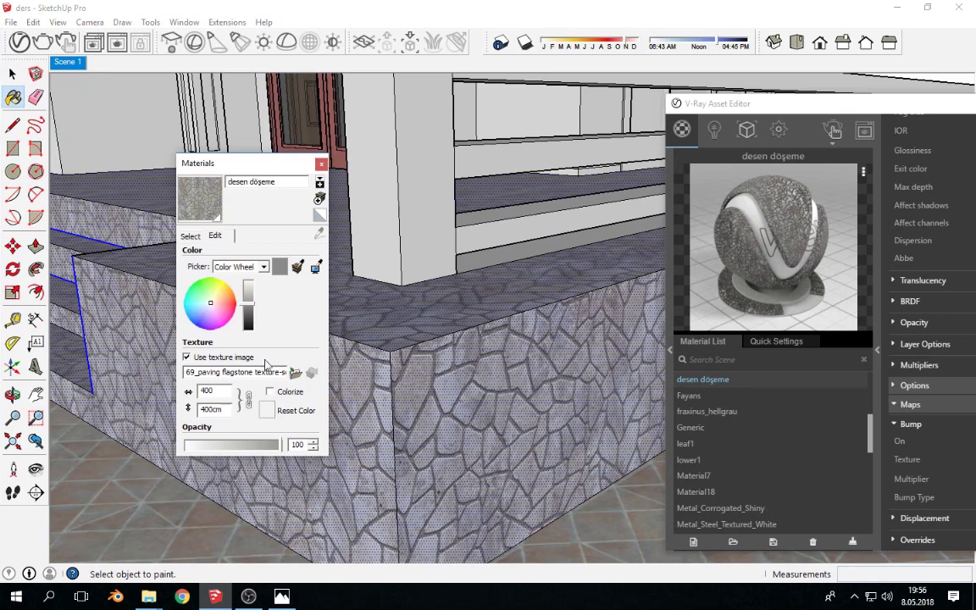
click(320, 164)
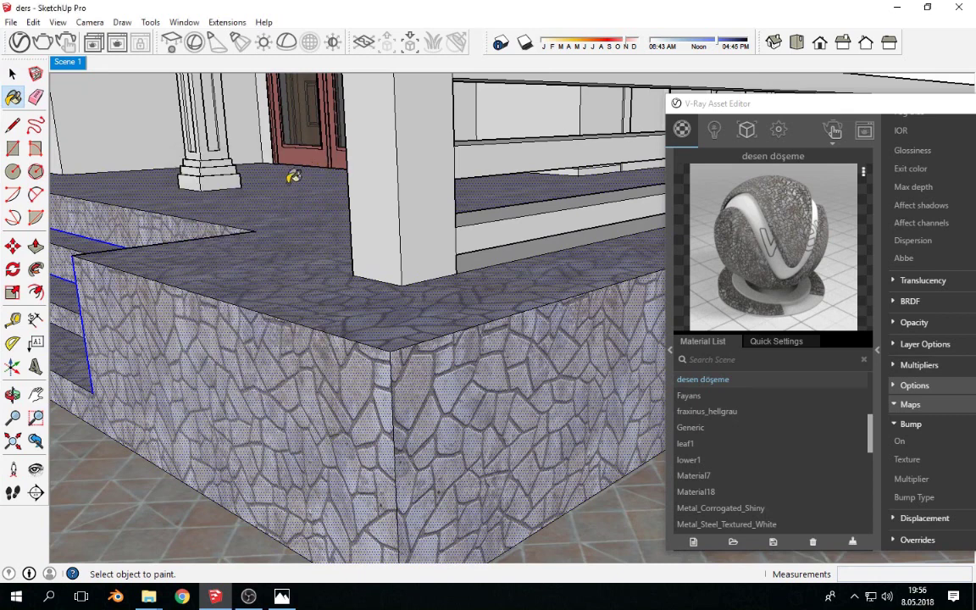
click(13, 73)
mouse_move(403, 358)
middle_down()
mouse_move(370, 290)
mouse_move(574, 165)
middle_up()
mouse_move(333, 369)
middle_down()
mouse_move(370, 366)
mouse_move(76, 357)
mouse_move(450, 382)
mouse_move(464, 530)
mouse_move(668, 447)
mouse_move(435, 420)
mouse_move(166, 278)
middle_up()
- Set the desen döşeme texture size to 450 cm by 450 cm
key(b)
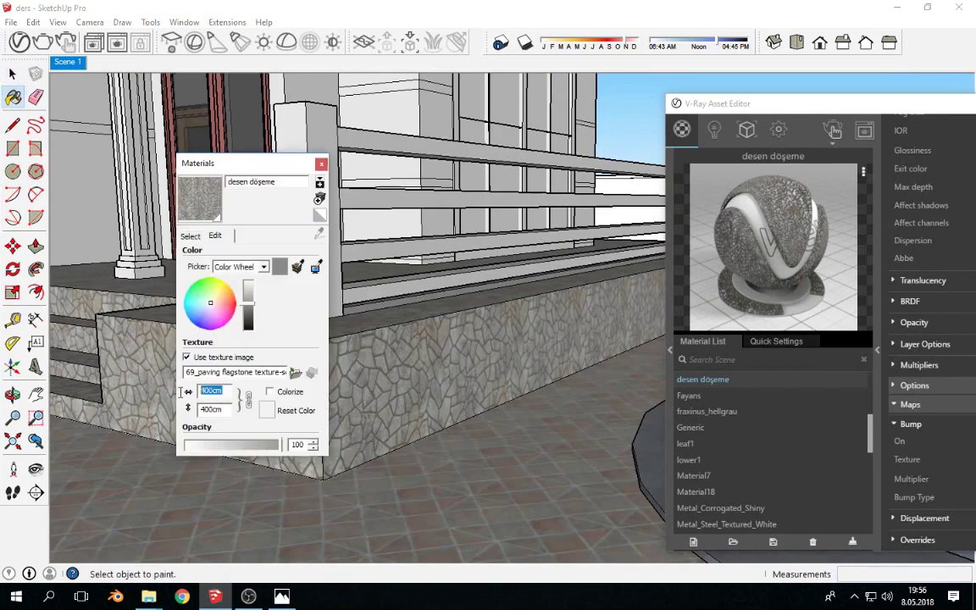
text(150)
key(Return)
key(BackSpace)
key(BackSpace)
key(BackSpace)
text(0)
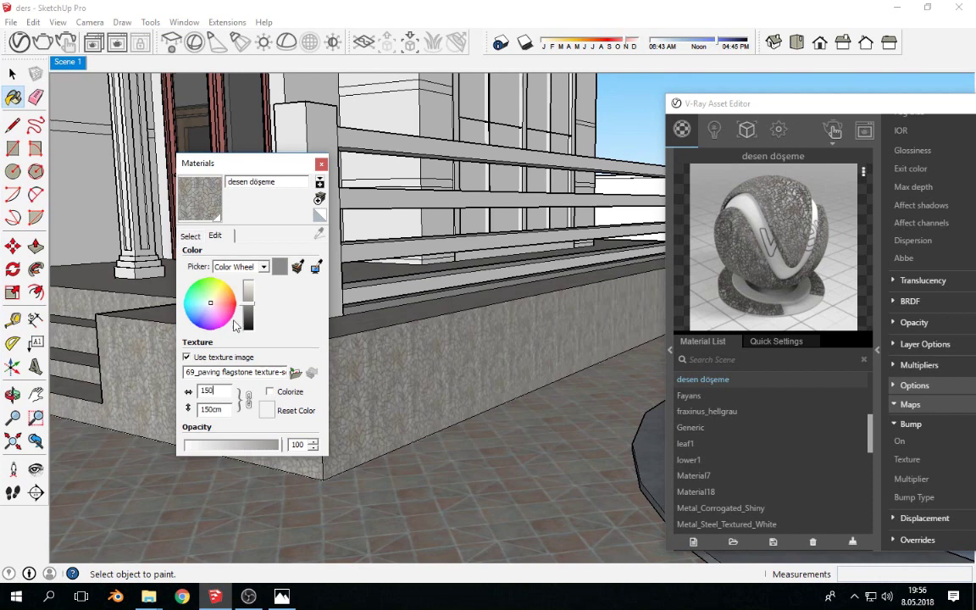
key(BackSpace)
key(BackSpace)
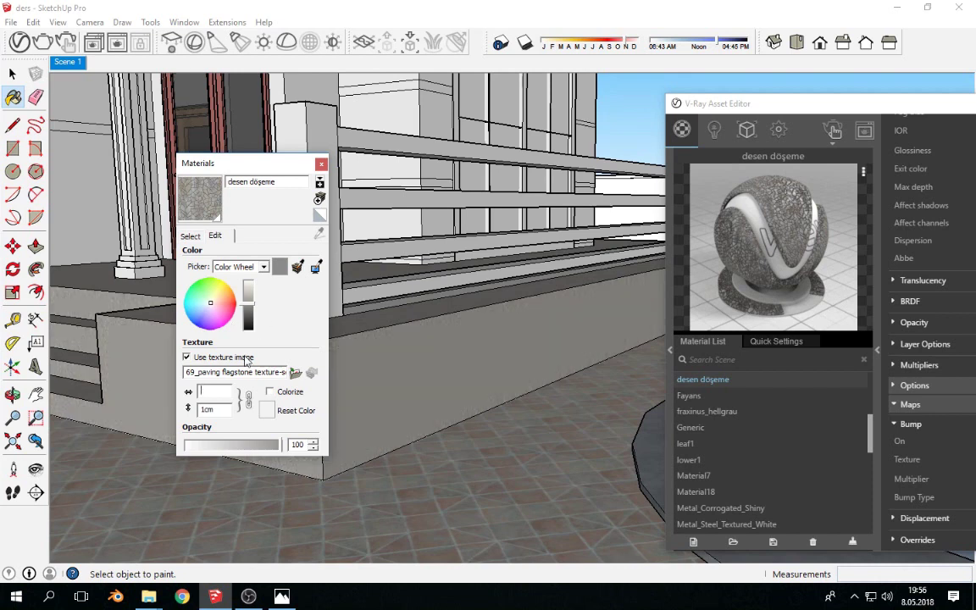
click(319, 169)
click(321, 163)
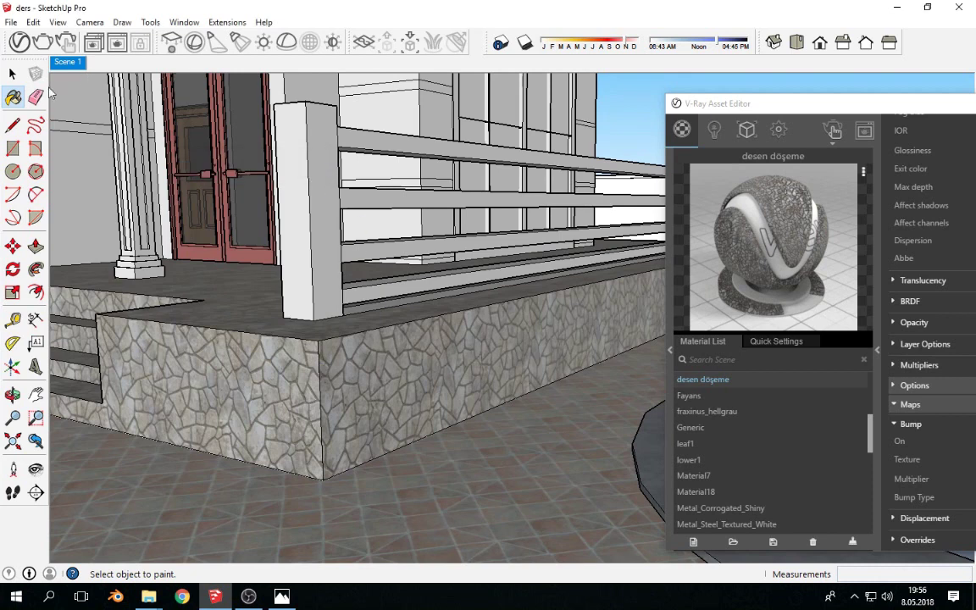
click(13, 74)
middle_drag(127, 203, 222, 200)
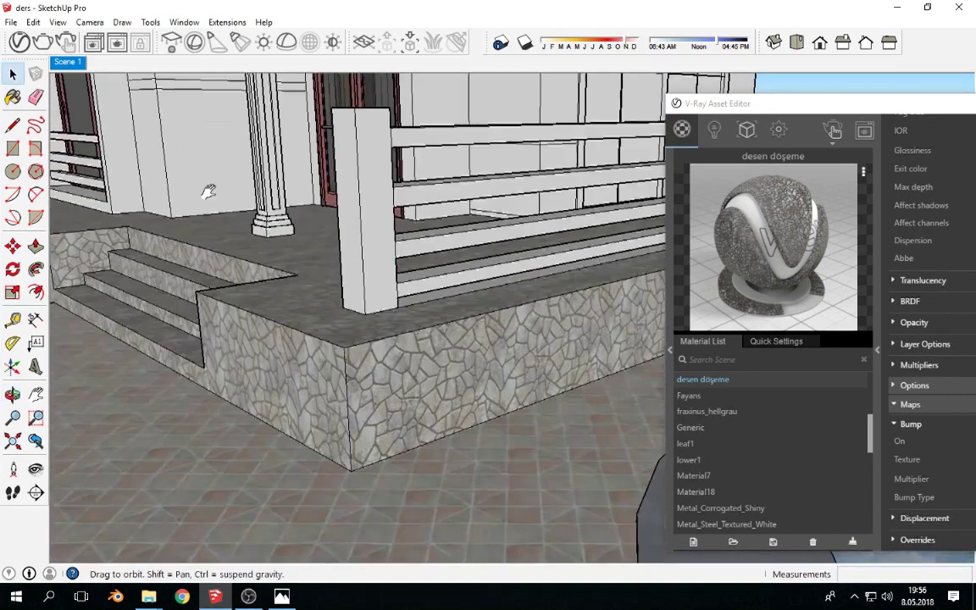
- Render the porch with V-Ray and zoom into the frame buffer to inspect the stone wall
click(65, 41)
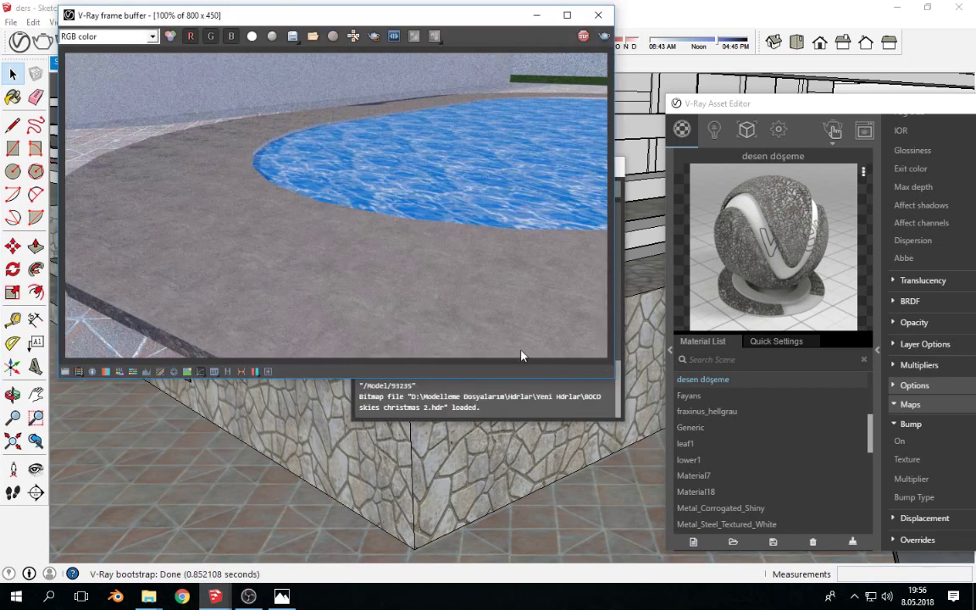
drag(610, 378, 505, 344)
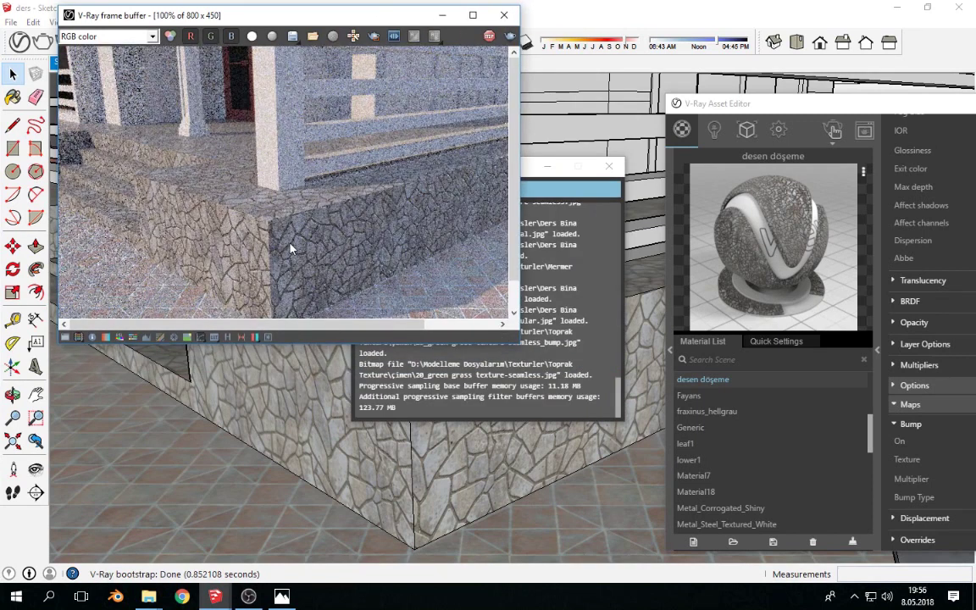
scroll(290, 248, up, 1)
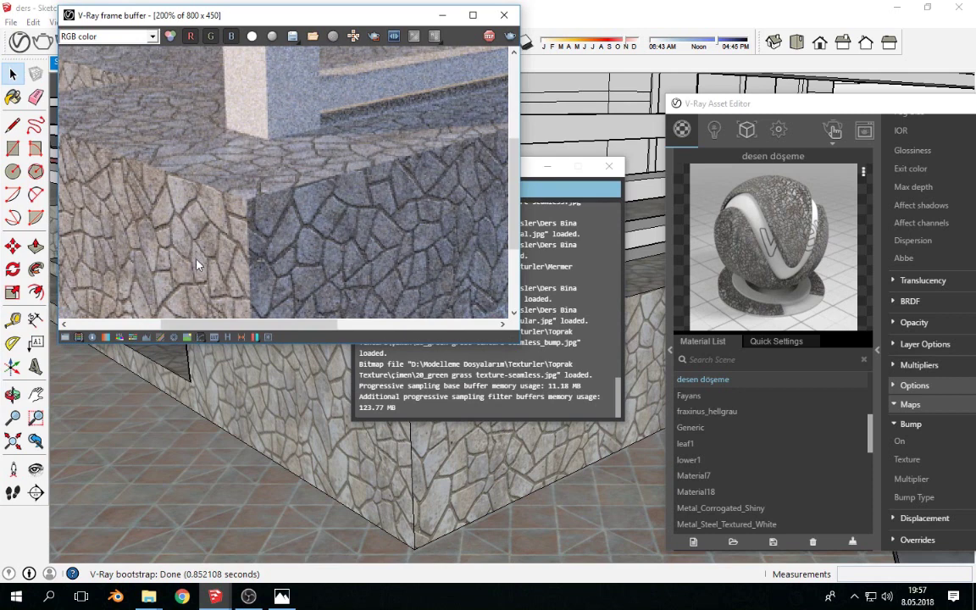
scroll(290, 185, down, 1)
scroll(296, 190, down, 1)
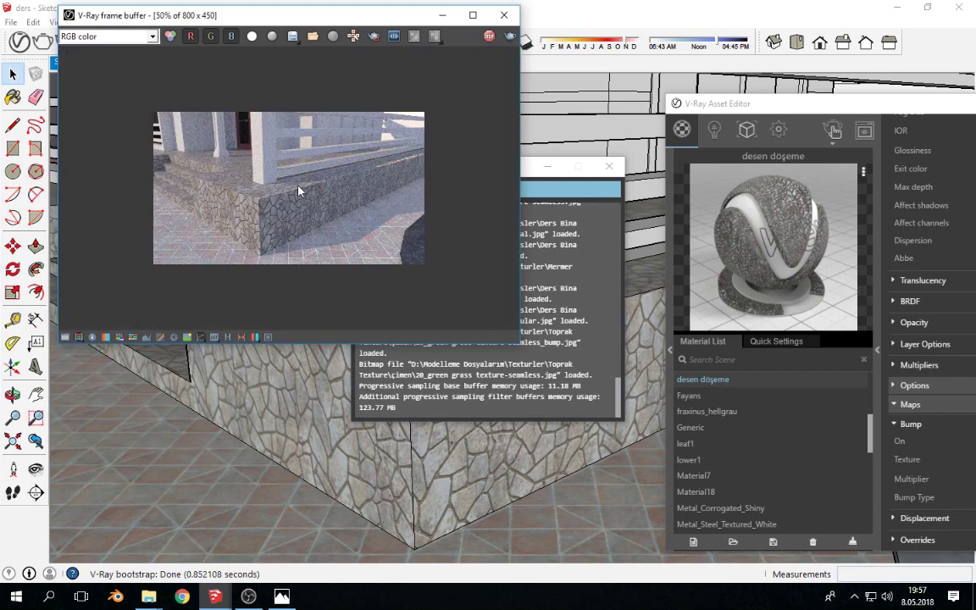
scroll(322, 226, up, 1)
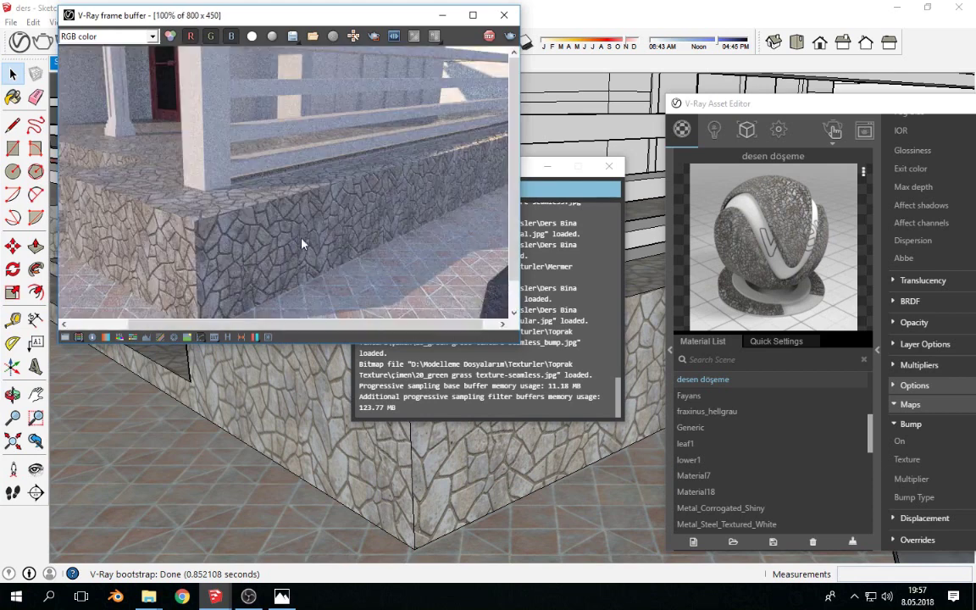
middle_drag(302, 244, 324, 172)
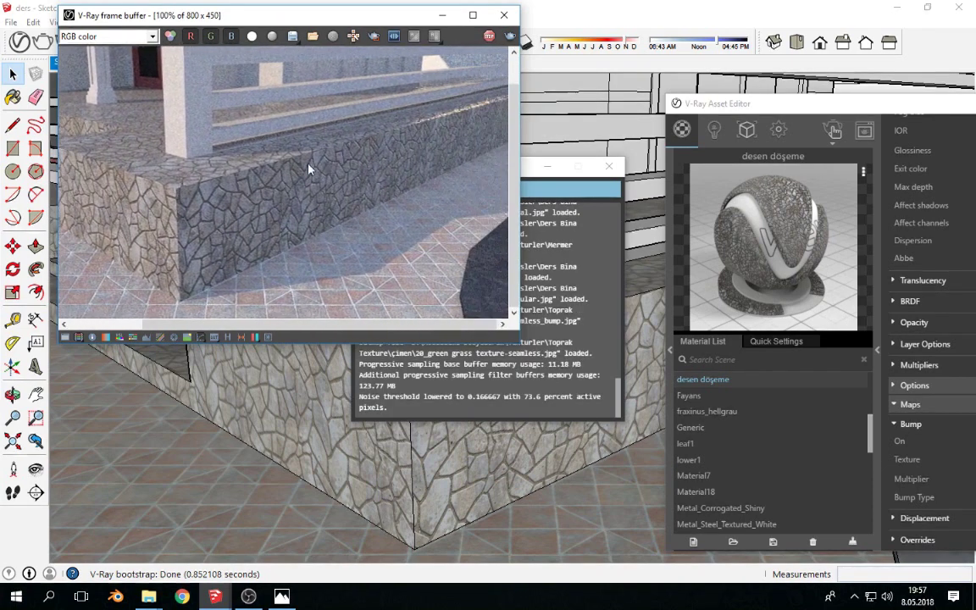
scroll(324, 172, up, 2)
scroll(320, 266, down, 2)
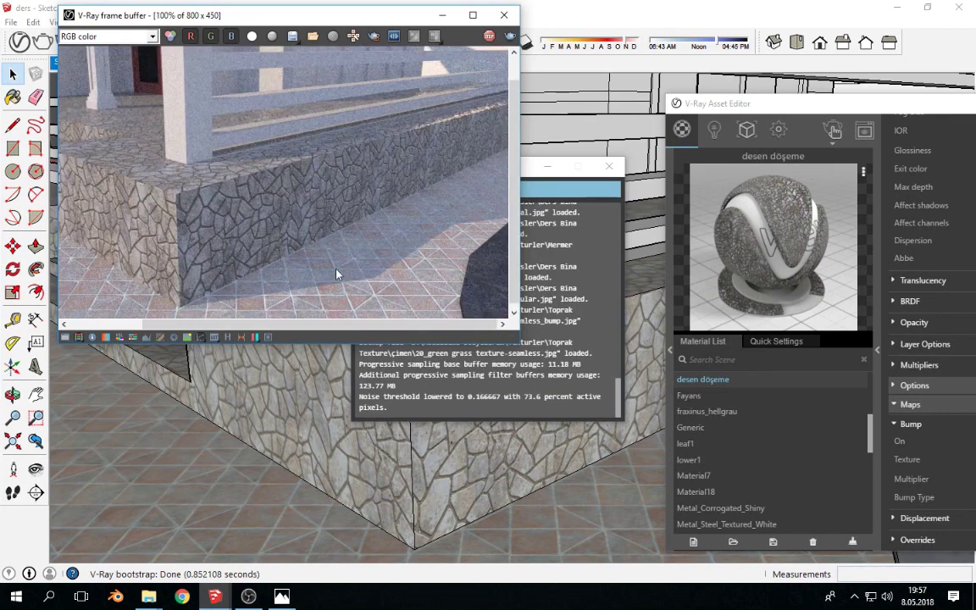
scroll(371, 234, up, 1)
scroll(127, 86, down, 1)
scroll(421, 273, up, 1)
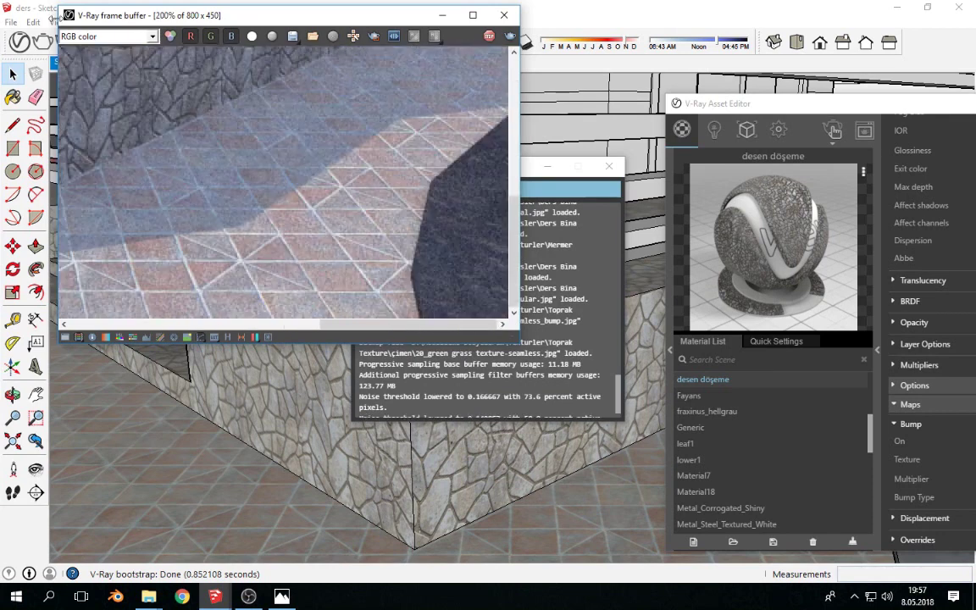
scroll(431, 254, down, 2)
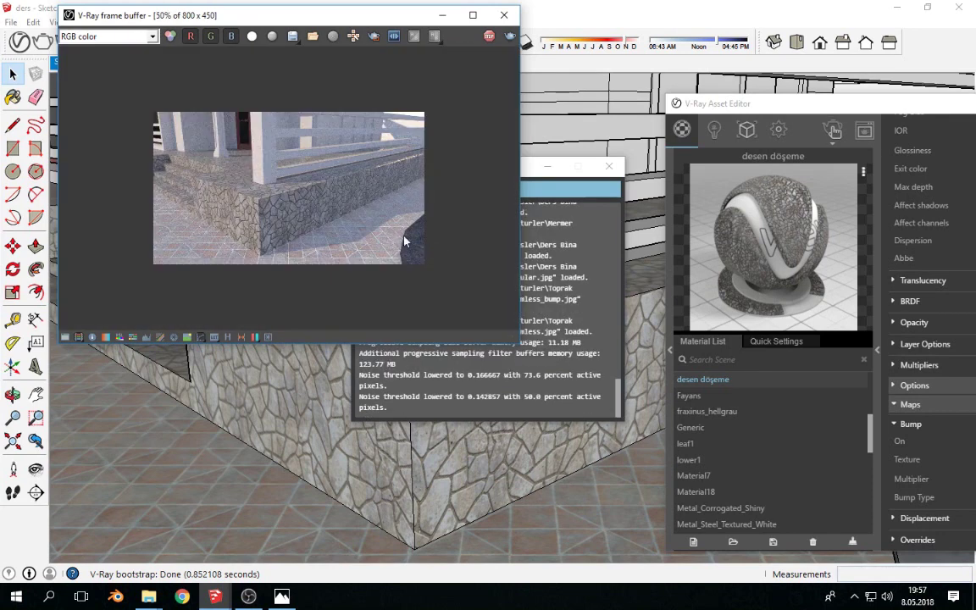
scroll(423, 248, up, 1)
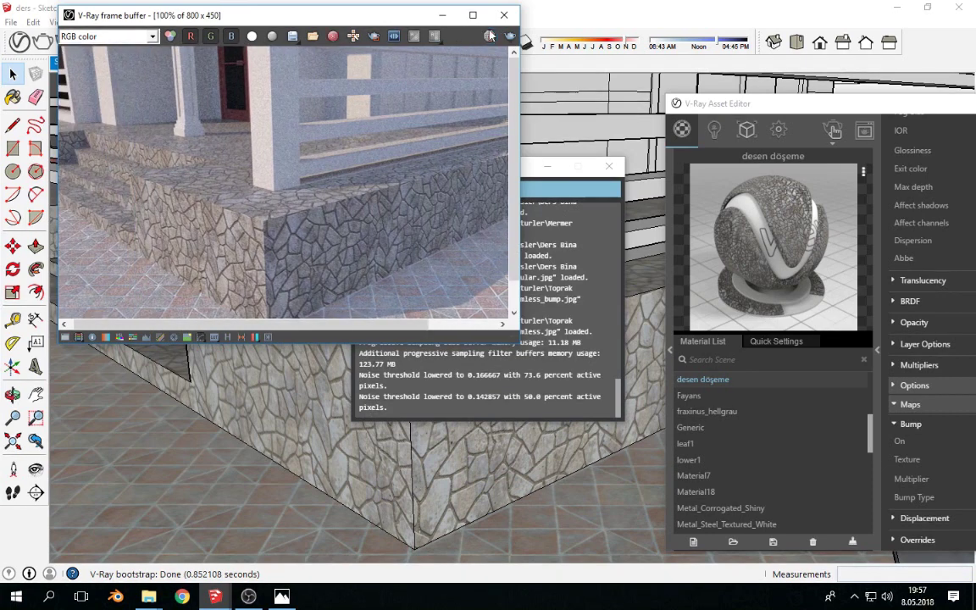
click(442, 15)
- Orbit around the porch and select the railing to inspect it from the side
scroll(543, 263, down, 5)
mouse_move(543, 264)
middle_down()
mouse_move(422, 398)
mouse_move(497, 397)
middle_up()
scroll(489, 425, down, 2)
mouse_move(581, 426)
middle_down()
mouse_move(502, 396)
mouse_move(449, 187)
middle_up()
triple_click(497, 376)
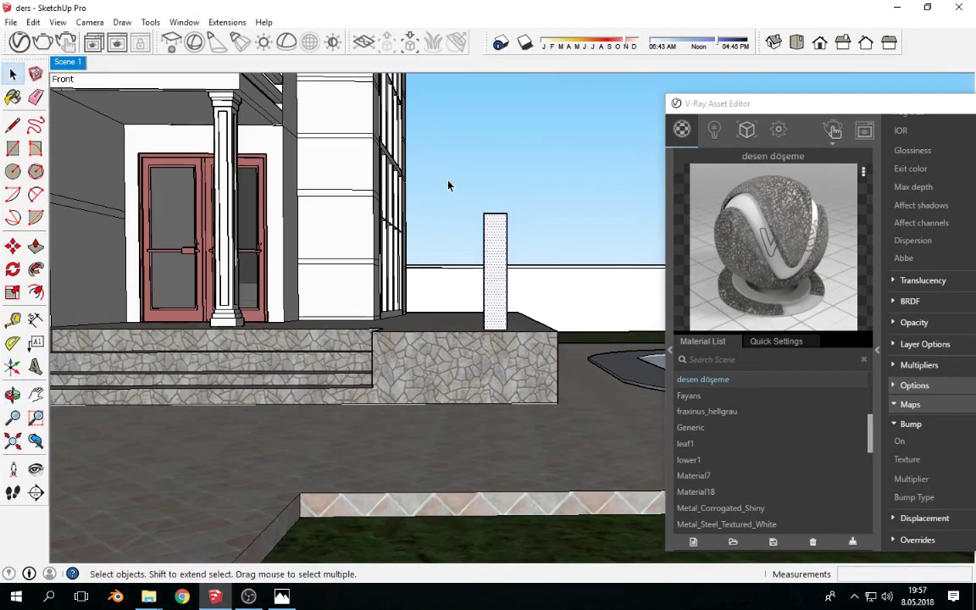
click(491, 288)
mouse_move(466, 308)
middle_down()
mouse_move(313, 391)
mouse_move(508, 405)
middle_up()
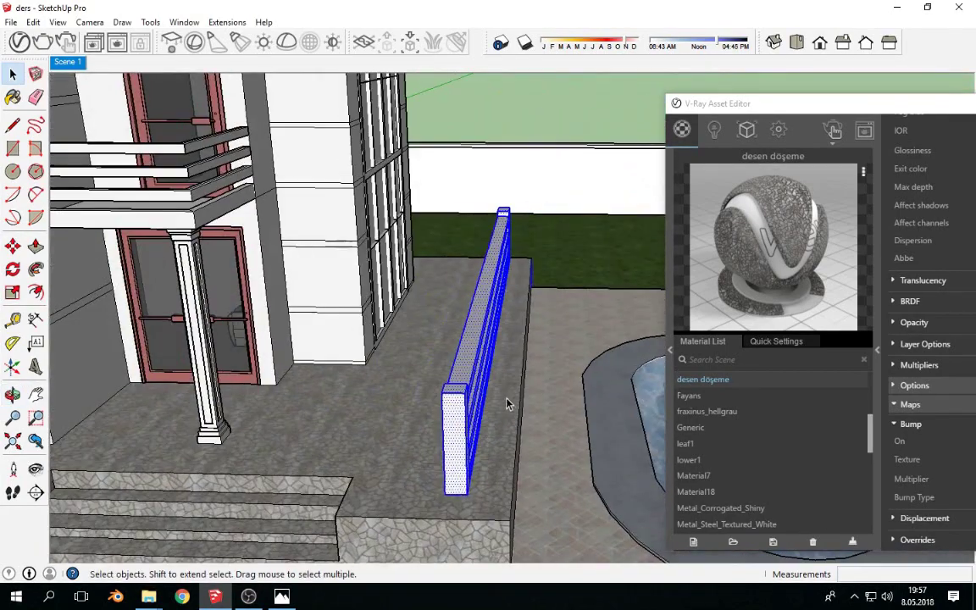
middle_drag(496, 396, 359, 363)
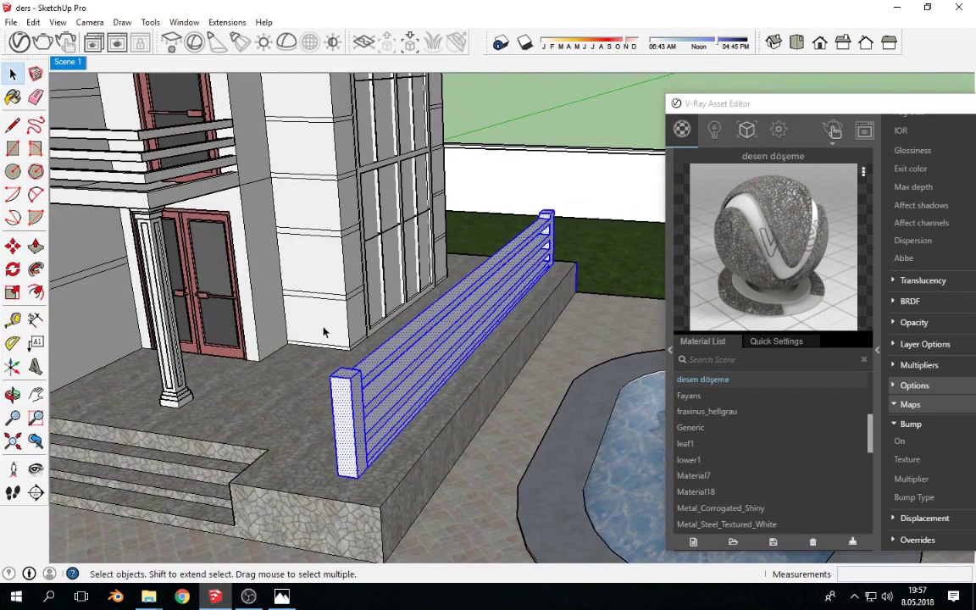
- Clear the railing selection, bring the V-Ray Asset Editor fully on-screen and list new material types
click(558, 128)
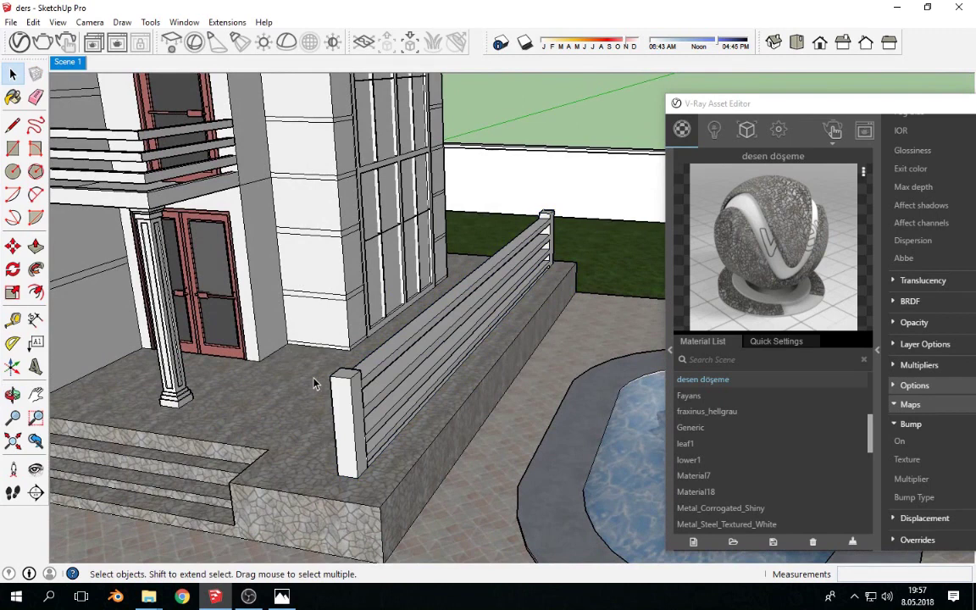
middle_drag(297, 360, 356, 366)
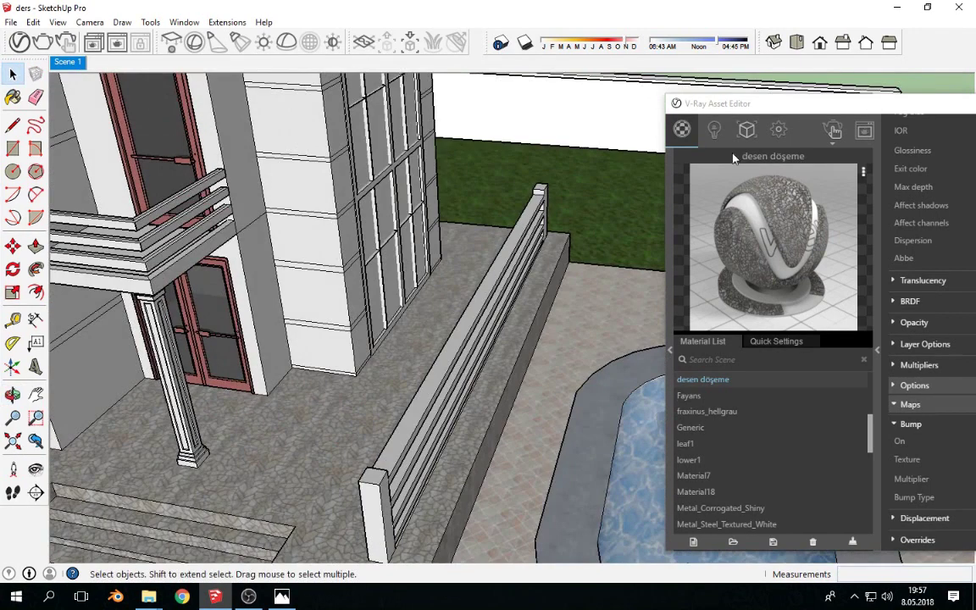
drag(703, 103, 531, 71)
click(521, 509)
- Create a new Generic V-Ray material and rename it ahşap
click(530, 296)
double_click(531, 347)
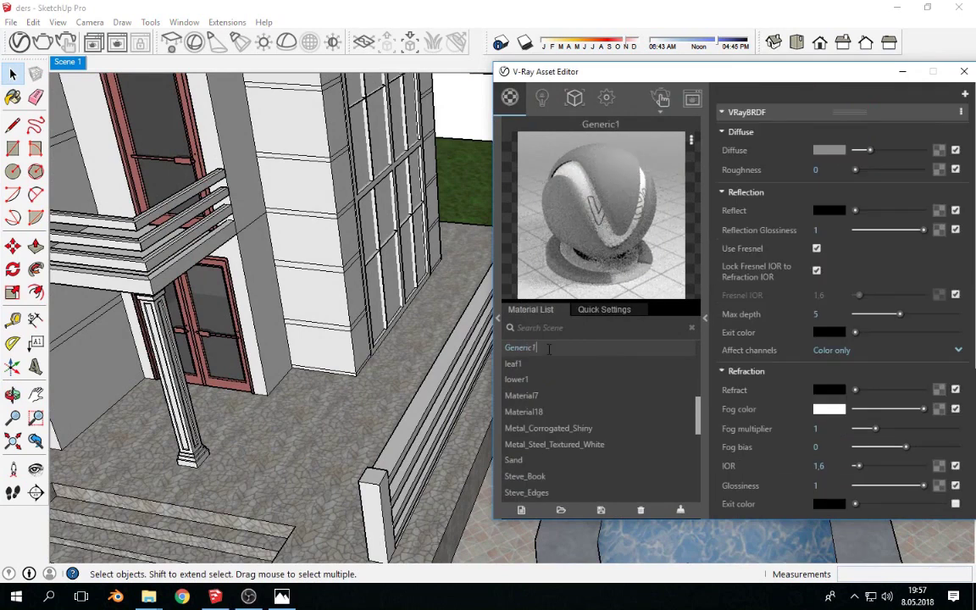
text(ahjop)
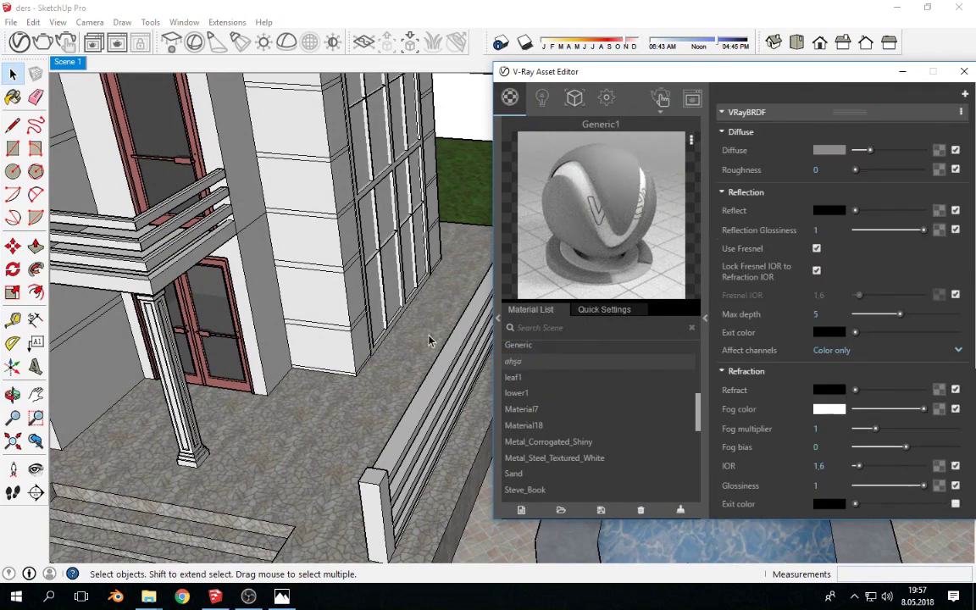
key(Return)
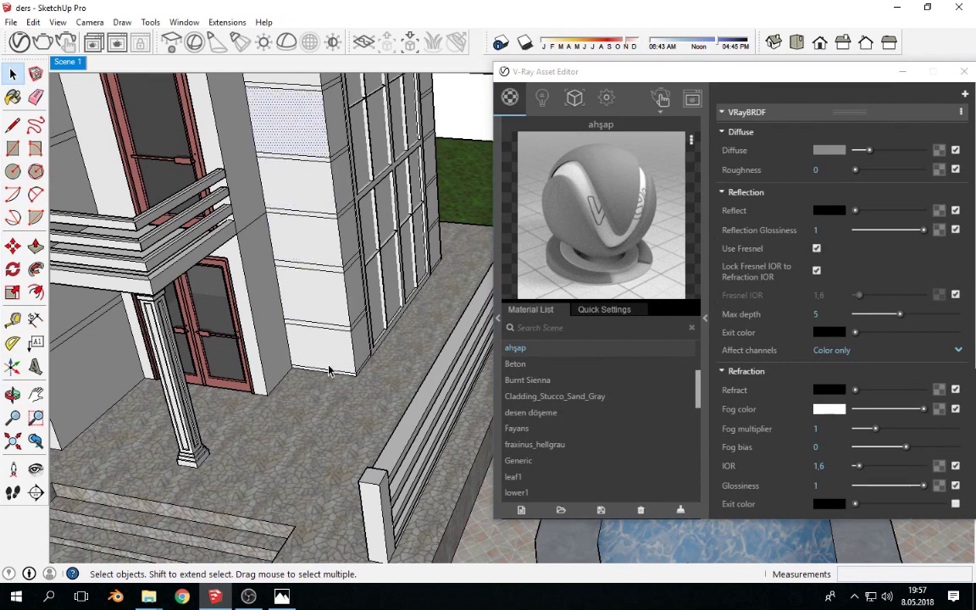
- Give ahşap a Bitmap diffuse texture using the wood image from the Ahşap folder
right_click(520, 348)
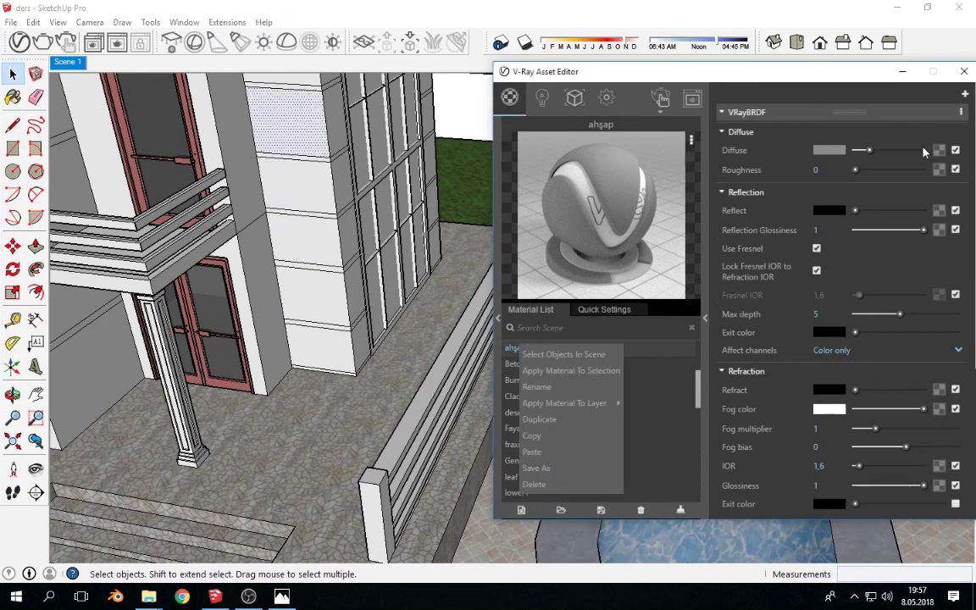
click(938, 150)
click(584, 127)
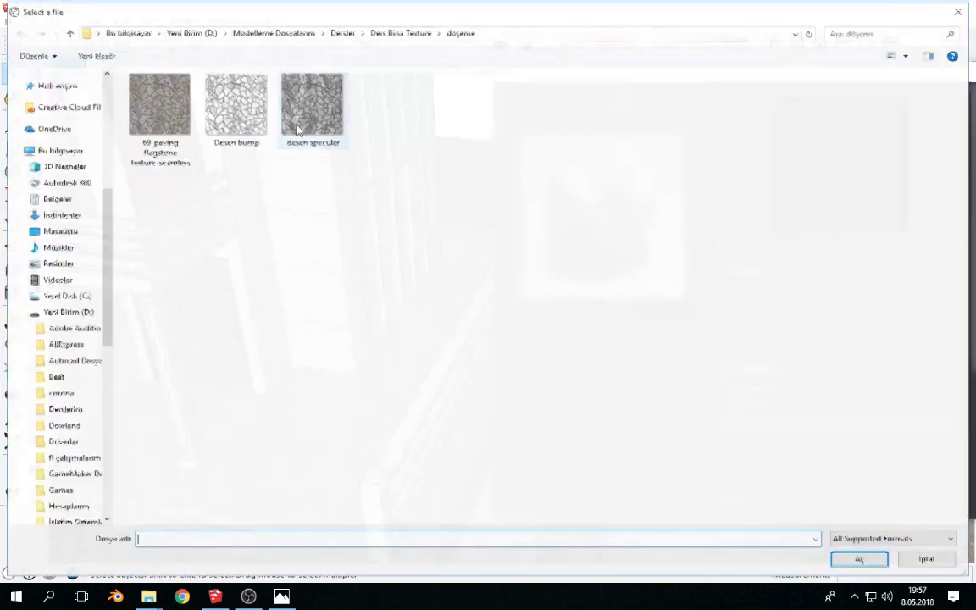
click(399, 31)
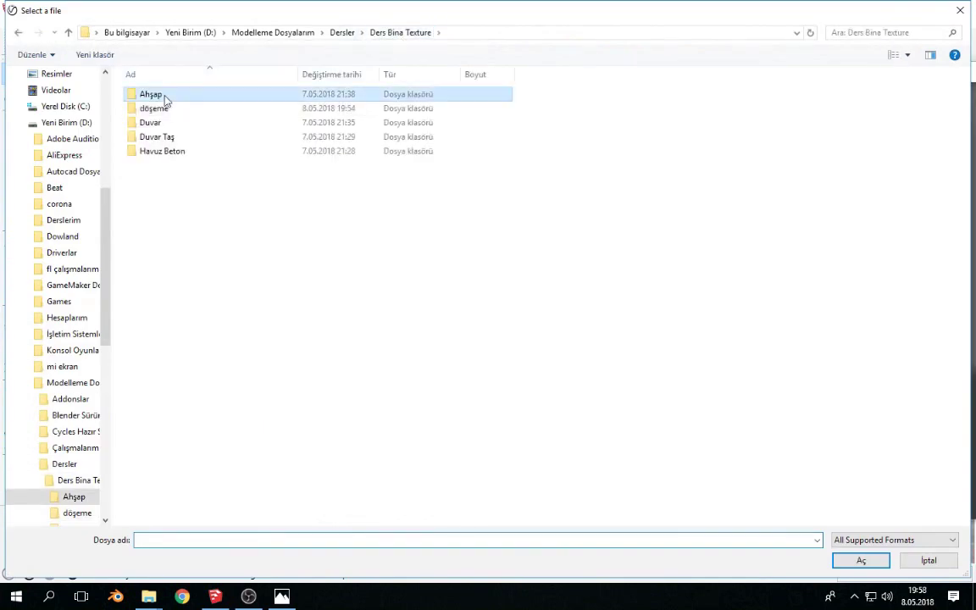
double_click(157, 96)
double_click(144, 83)
click(730, 499)
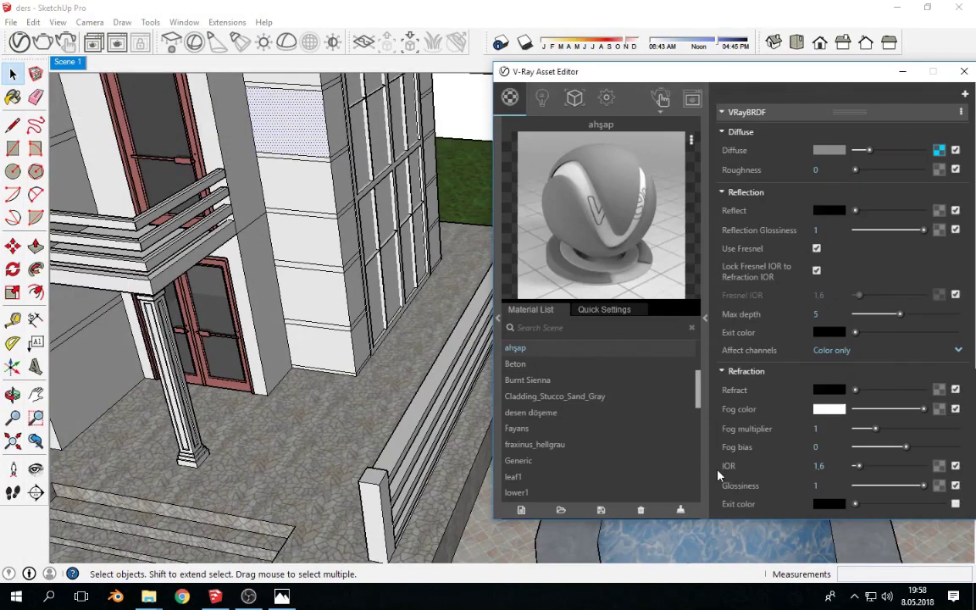
- Enable the Bump map under Maps and load the wood's _bump bitmap into it
drag(698, 77, 577, 70)
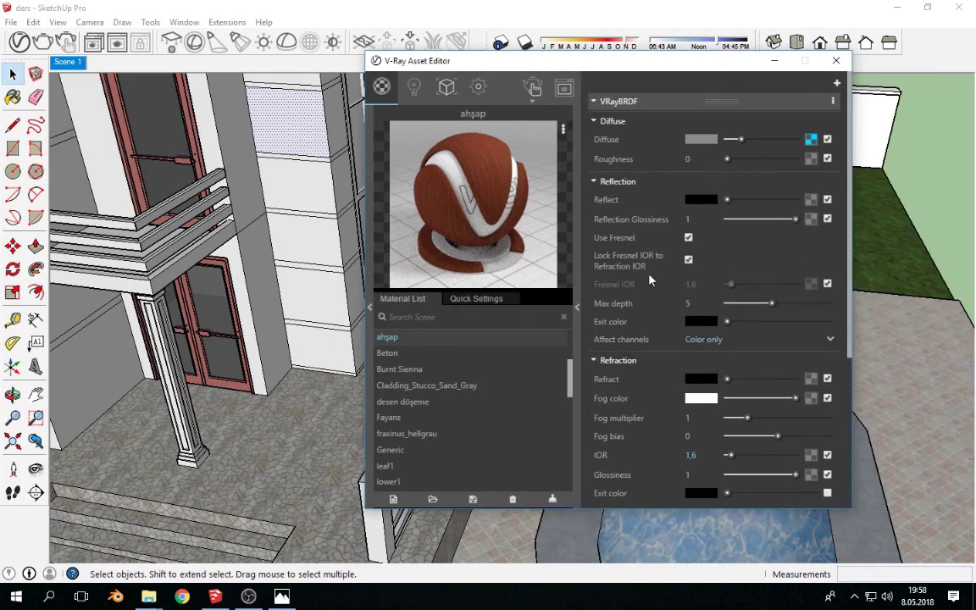
scroll(603, 349, down, 5)
scroll(616, 415, down, 1)
click(606, 503)
scroll(698, 434, down, 2)
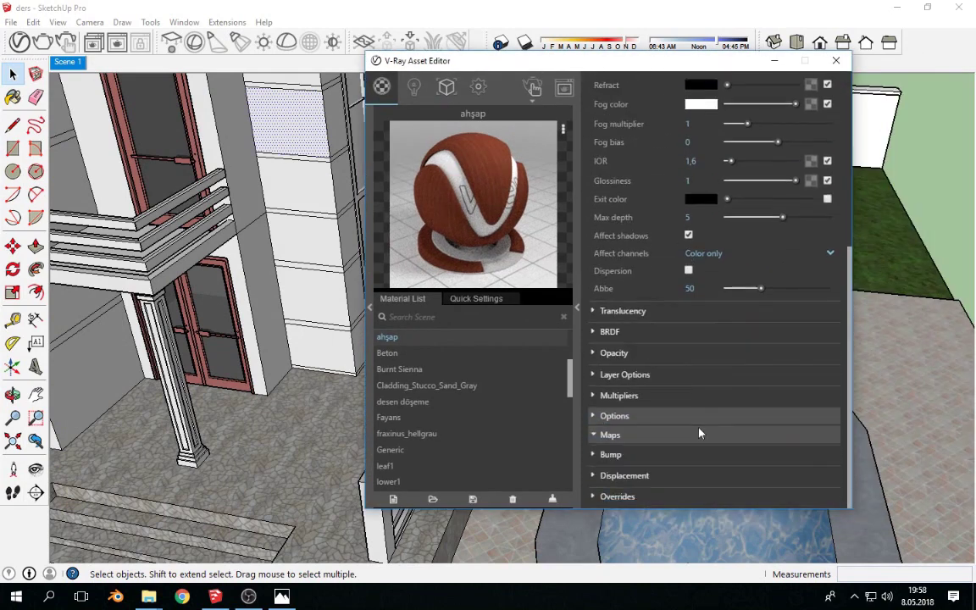
click(608, 456)
scroll(686, 441, down, 2)
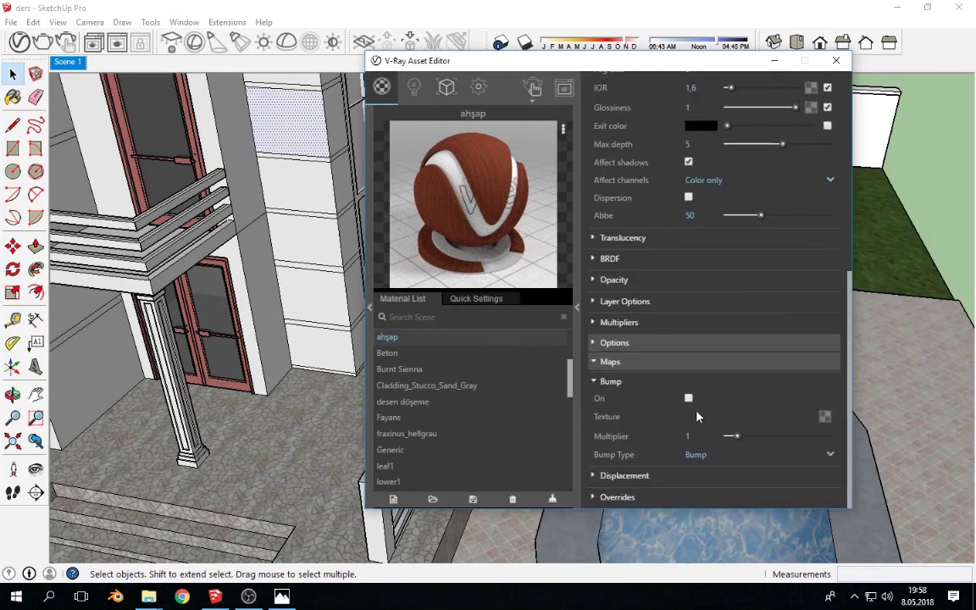
click(824, 416)
click(404, 154)
double_click(216, 119)
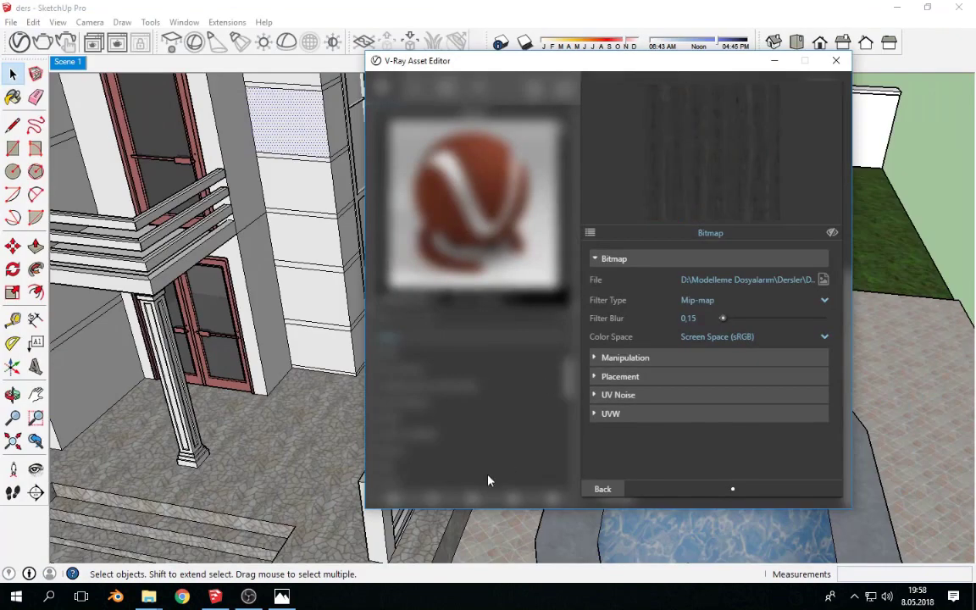
click(602, 496)
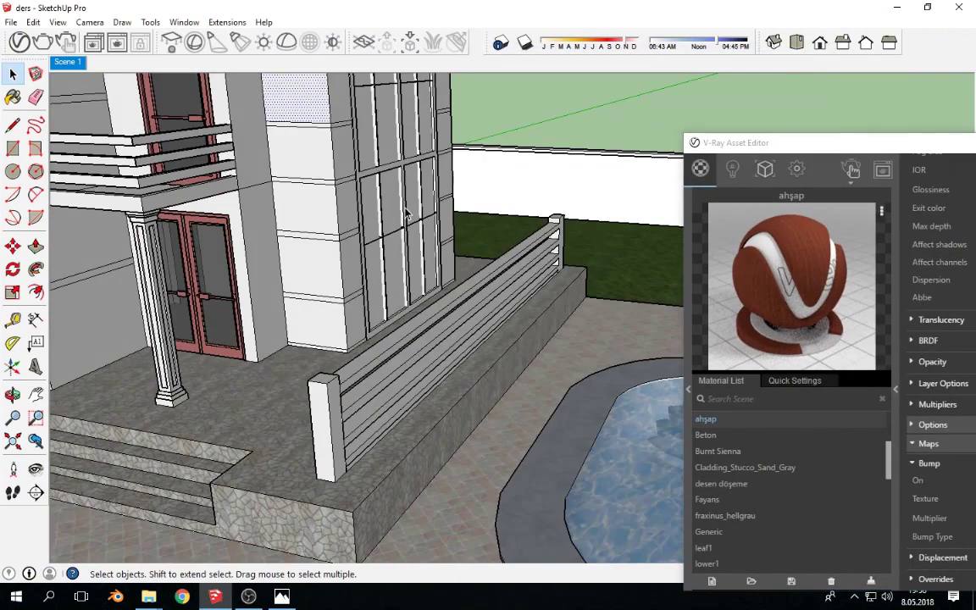
- Shift-select the middle and upper pillar bands and the four right pillar bands
scroll(406, 213, up, 2)
ctrl+click(301, 277)
ctrl+click(309, 205)
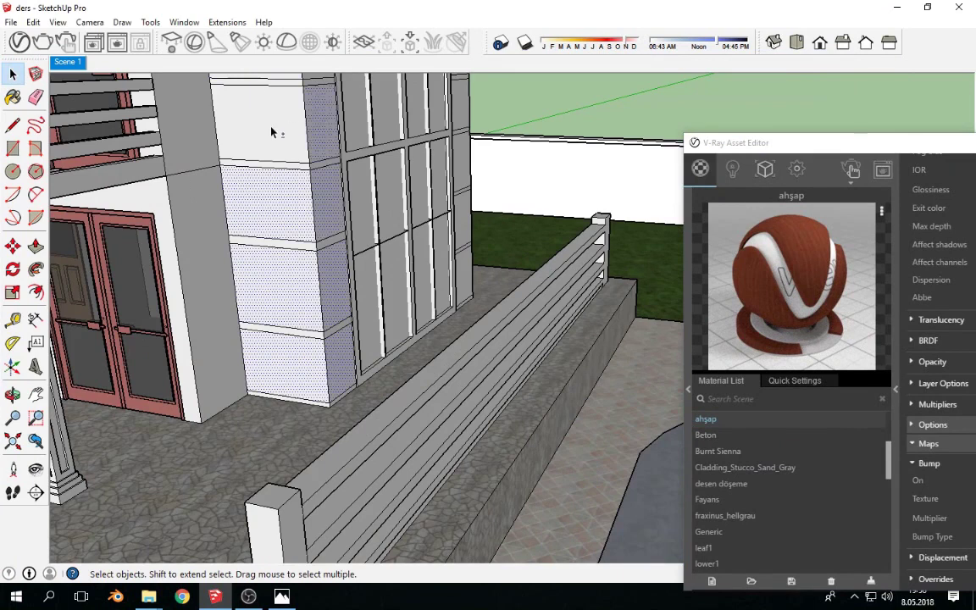
middle_drag(271, 131, 256, 281)
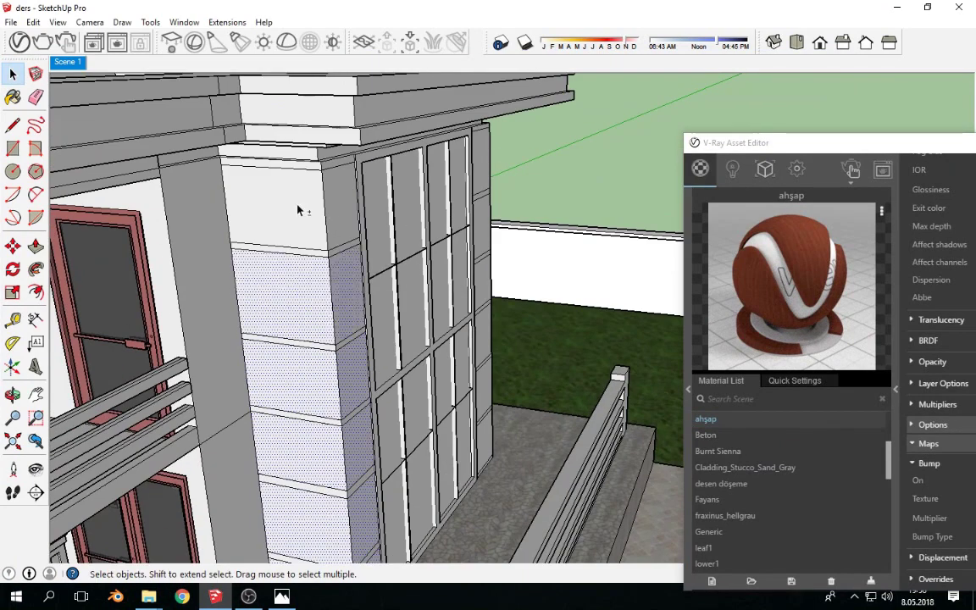
middle_drag(457, 305, 455, 380)
ctrl+click(503, 428)
ctrl+click(505, 370)
ctrl+click(503, 326)
ctrl+click(502, 275)
- Add the six side-wall bands, bottom to top, to the selection
mouse_move(500, 232)
middle_down()
mouse_move(431, 370)
mouse_move(579, 408)
mouse_move(415, 377)
middle_up()
ctrl+click(465, 400)
ctrl+click(465, 334)
ctrl+click(464, 294)
ctrl+click(464, 252)
ctrl+click(464, 212)
ctrl+click(465, 147)
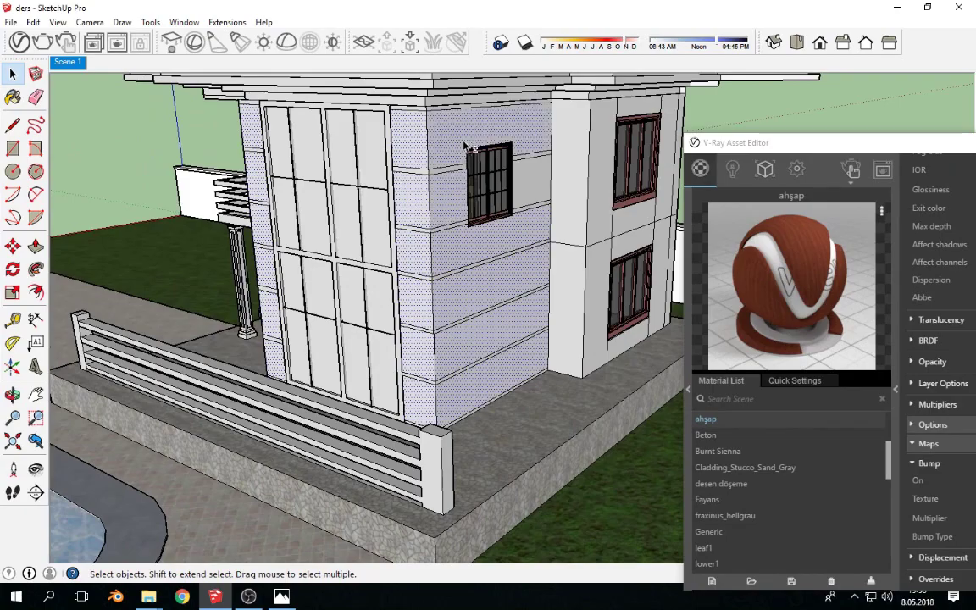
- Orbit to the front facade and compare it with the Adsiz.png reference render
middle_drag(241, 362, 634, 374)
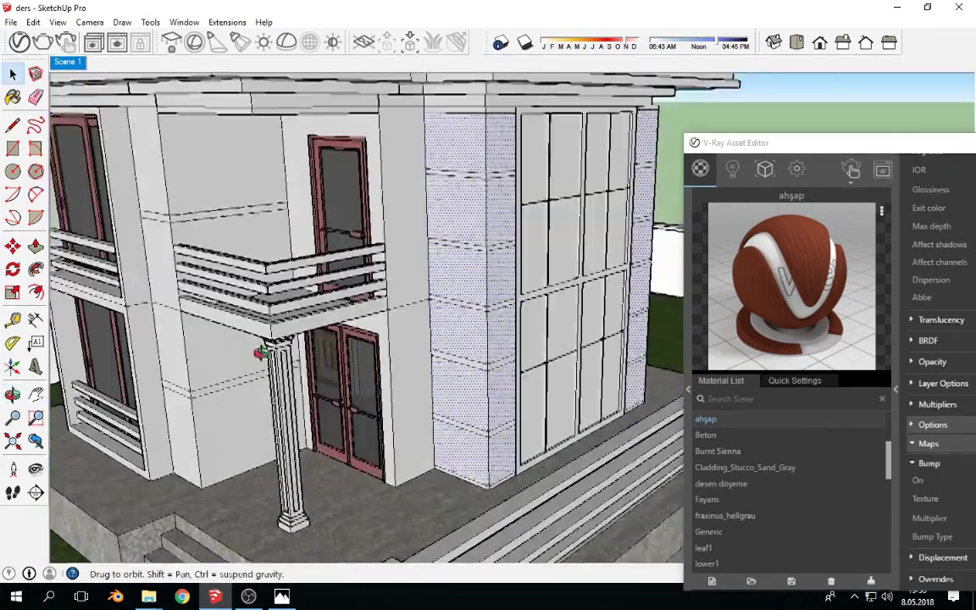
middle_drag(261, 348, 202, 366)
click(281, 596)
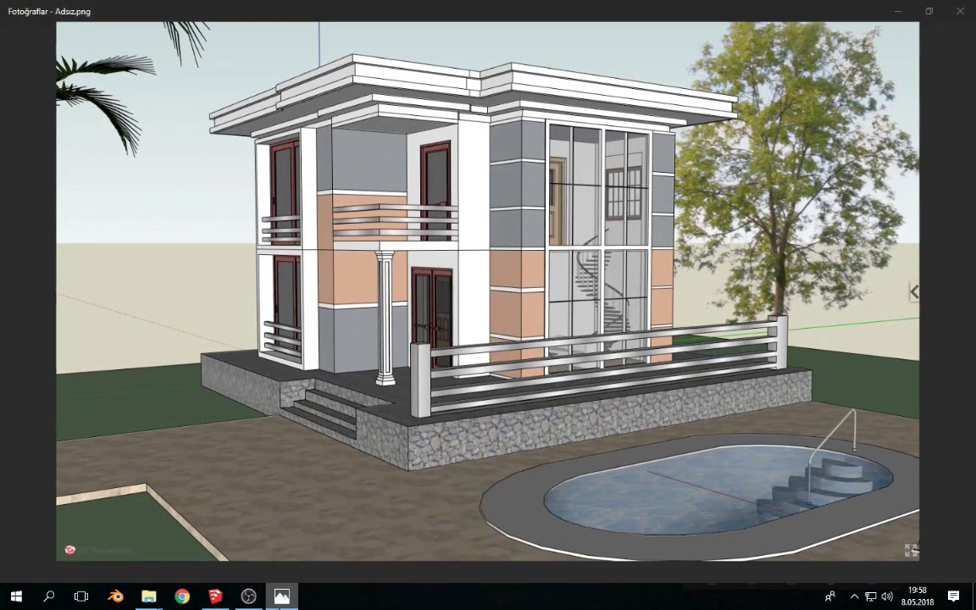
key(alt+Tab)
- Add the left wall faces to the selection and apply ahşap to the selection
shift+click(241, 373)
shift+click(238, 264)
shift+click(280, 292)
shift+click(249, 220)
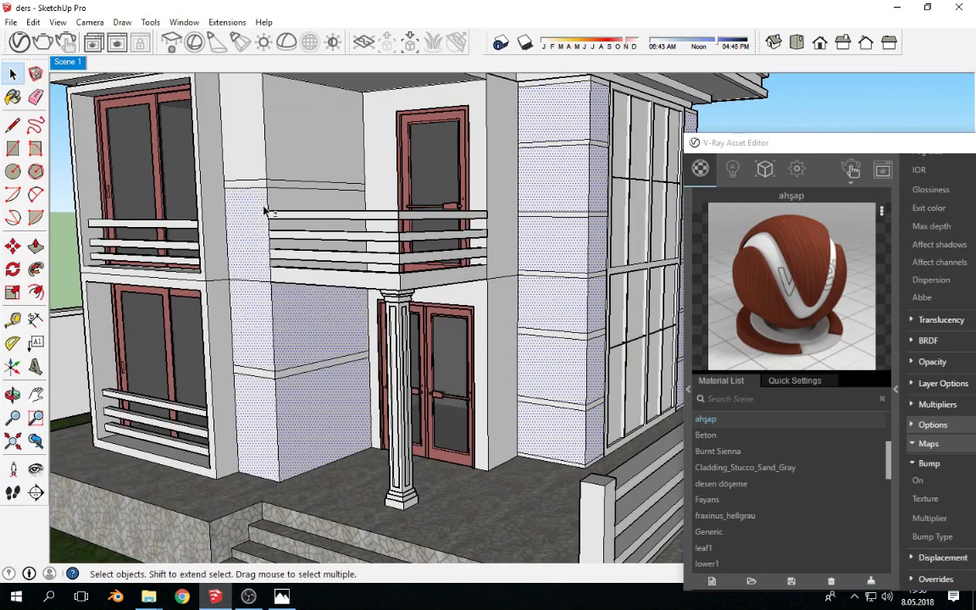
shift+click(288, 166)
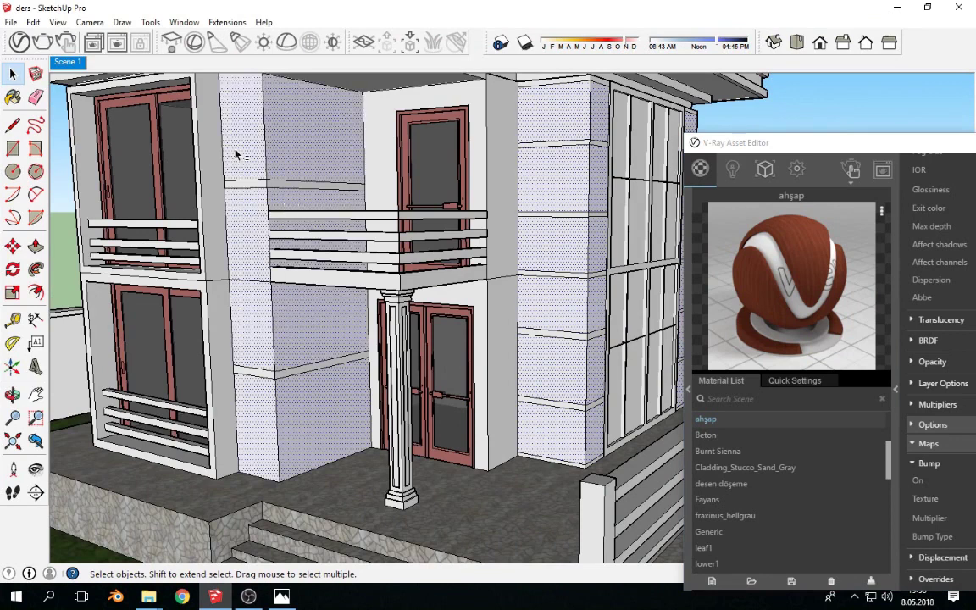
right_click(710, 415)
click(741, 440)
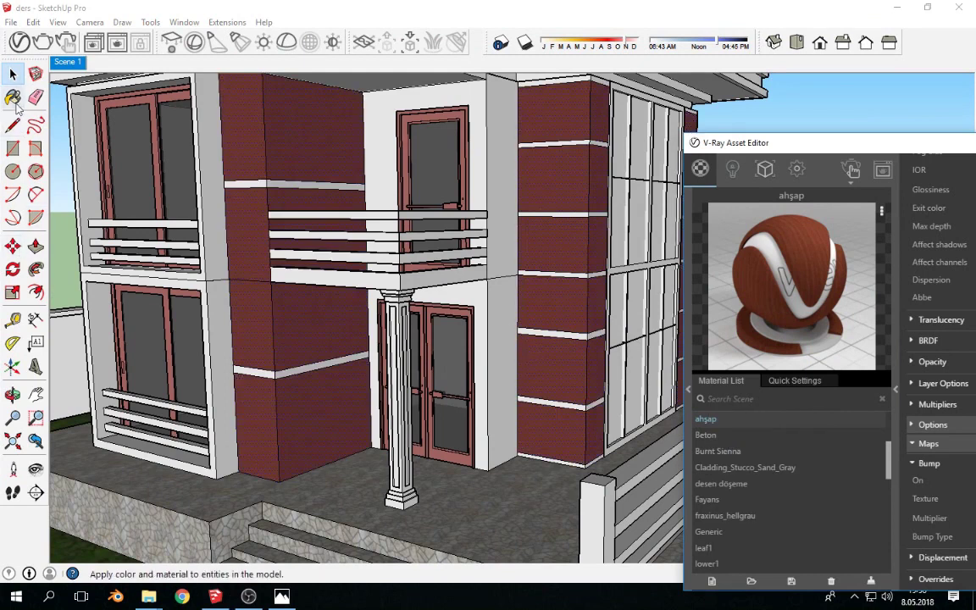
- Set the ahşap texture tile width to 3 in the material's edit settings
click(13, 97)
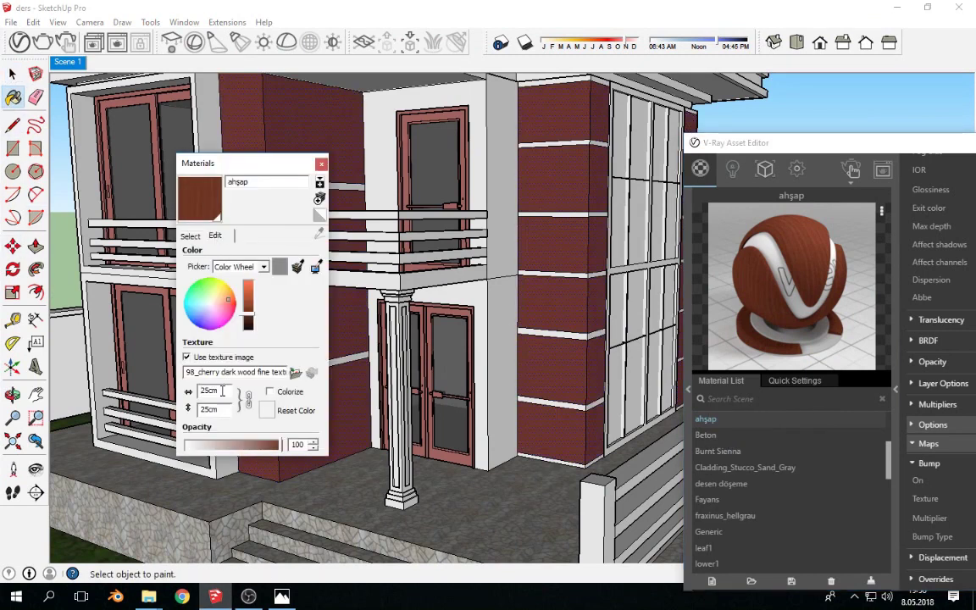
text(3)
click(321, 164)
key(space)
- Orbit around the building to inspect the wood on the walls and column
mouse_move(673, 117)
middle_down()
mouse_move(374, 342)
mouse_move(378, 360)
mouse_move(407, 347)
middle_up()
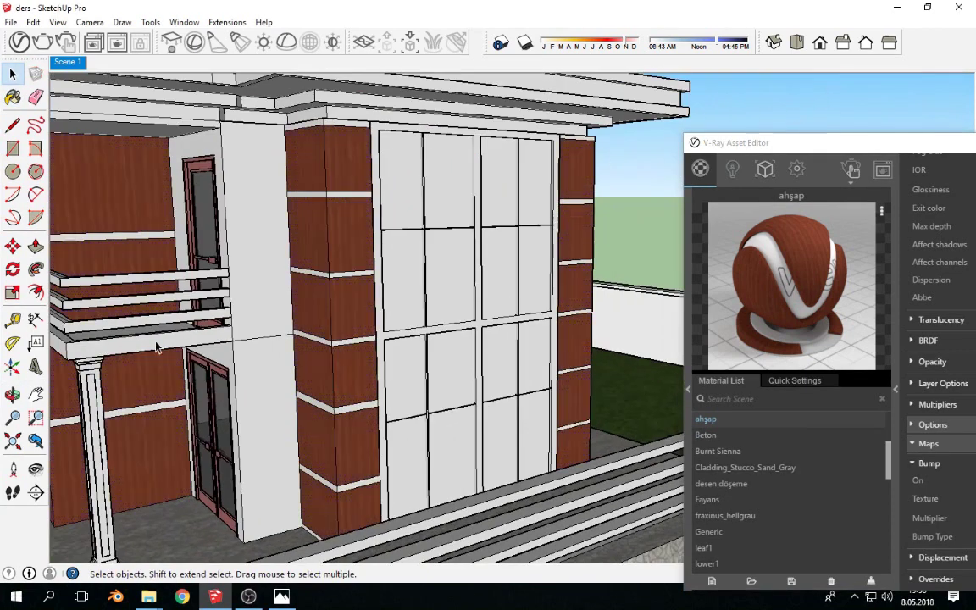
scroll(157, 347, up, 3)
mouse_move(378, 400)
middle_down()
mouse_move(428, 474)
mouse_move(393, 333)
mouse_move(403, 369)
middle_up()
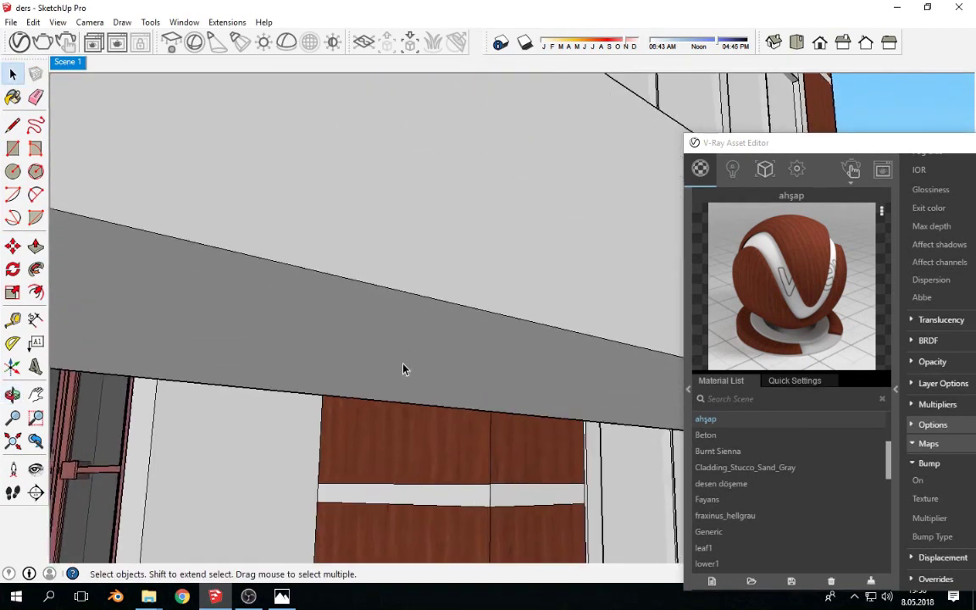
scroll(401, 464, down, 3)
middle_drag(400, 464, 384, 353)
scroll(388, 434, up, 3)
scroll(393, 432, up, 2)
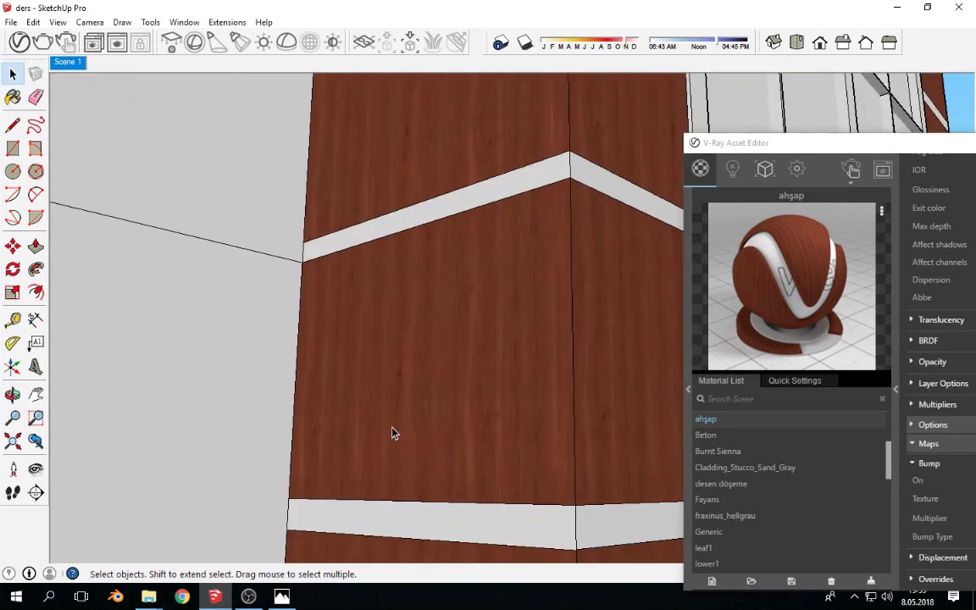
scroll(392, 432, down, 2)
scroll(424, 483, down, 3)
mouse_move(397, 434)
middle_down()
mouse_move(252, 301)
mouse_move(526, 334)
middle_up()
- Preview the wood walls in V-Ray Interactive from a new angle and Scene 1, then close it
click(66, 42)
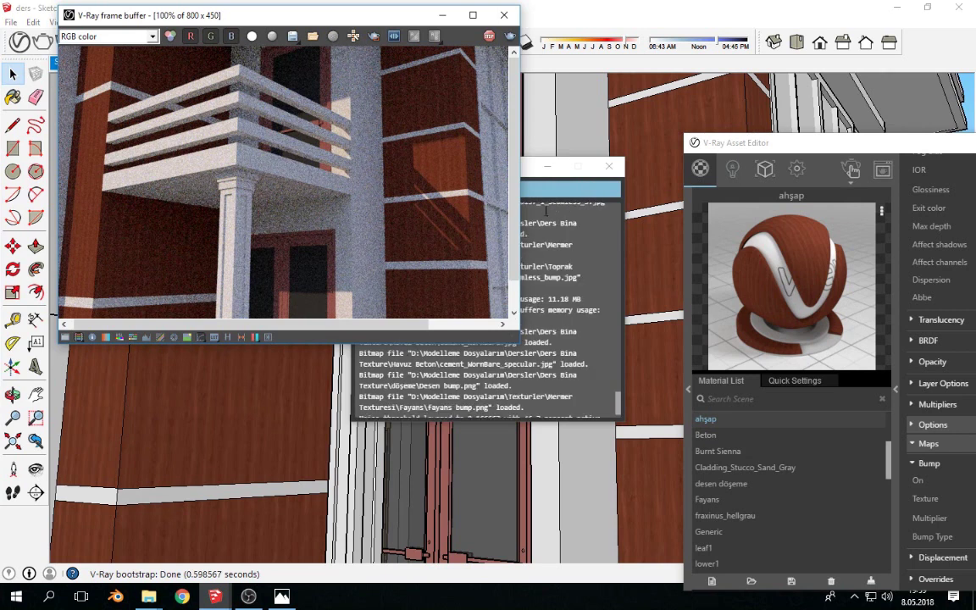
mouse_move(591, 146)
middle_down()
mouse_move(473, 475)
mouse_move(508, 536)
mouse_move(424, 442)
mouse_move(413, 405)
middle_up()
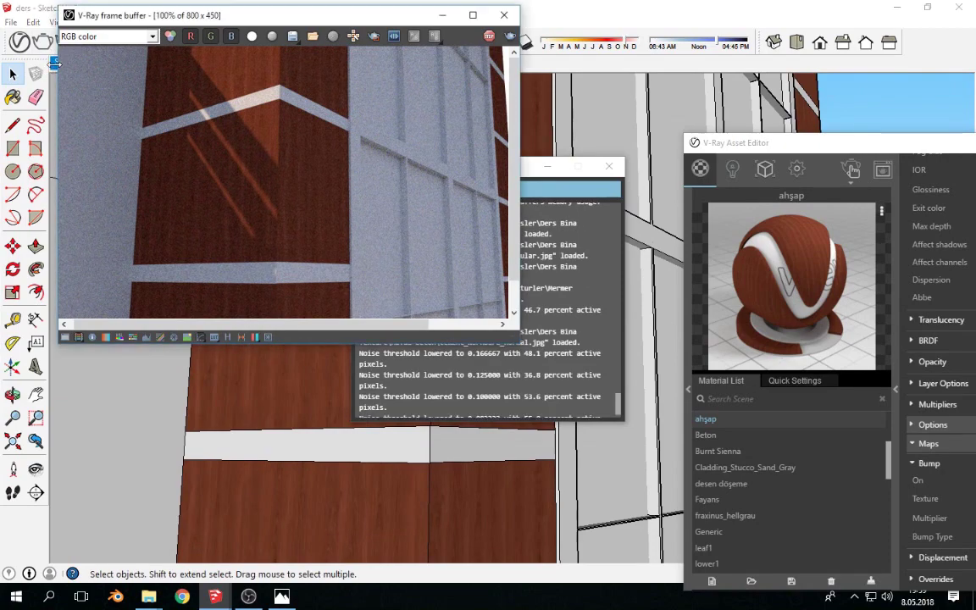
click(53, 68)
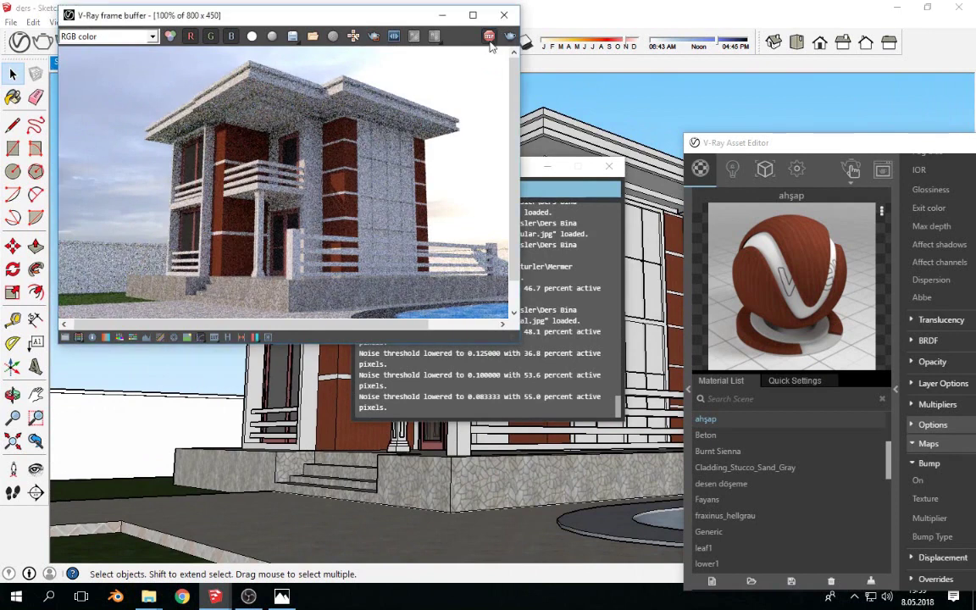
click(441, 15)
- Browse D: to Modelleme Dosyalarım > Texturler > Ahşap Kaplamaları and preview the Ahşap and walnut images
click(85, 491)
key(super+d)
double_click(38, 106)
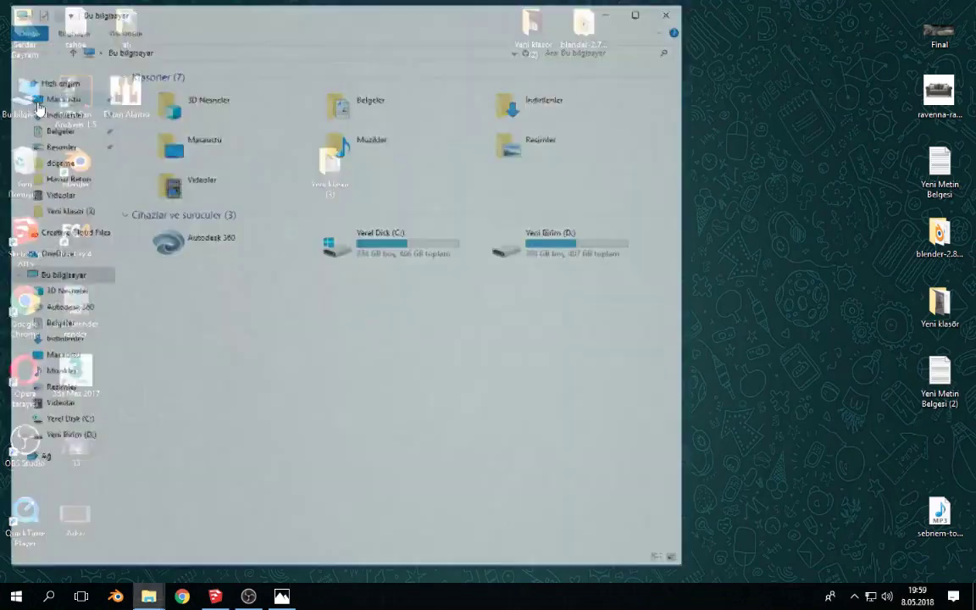
double_click(525, 233)
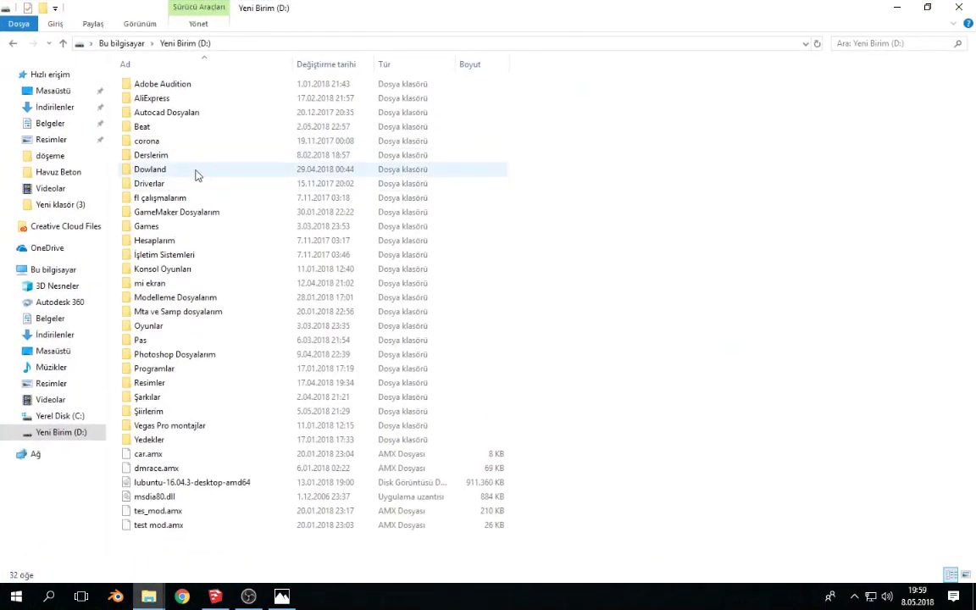
double_click(163, 301)
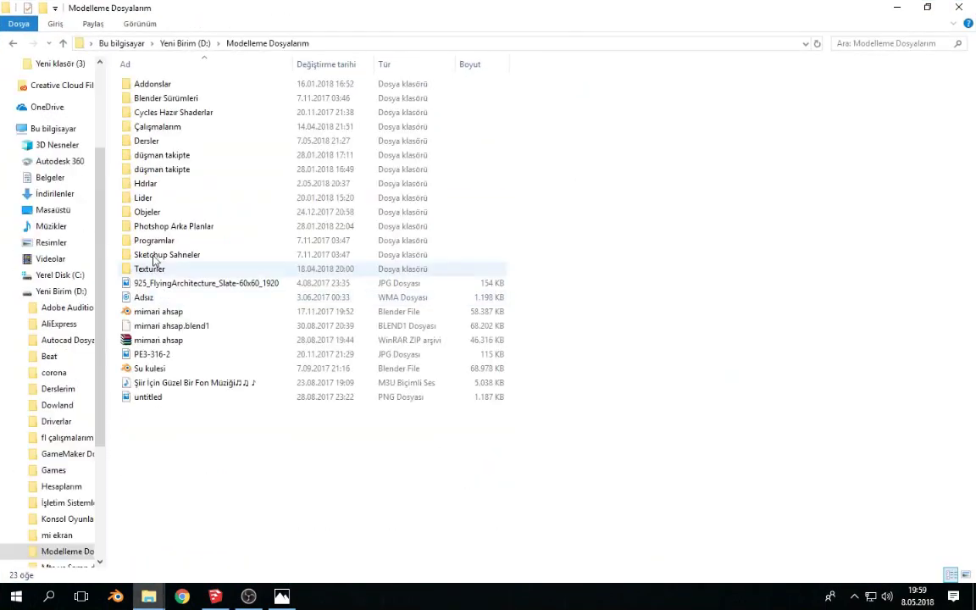
double_click(154, 267)
double_click(155, 97)
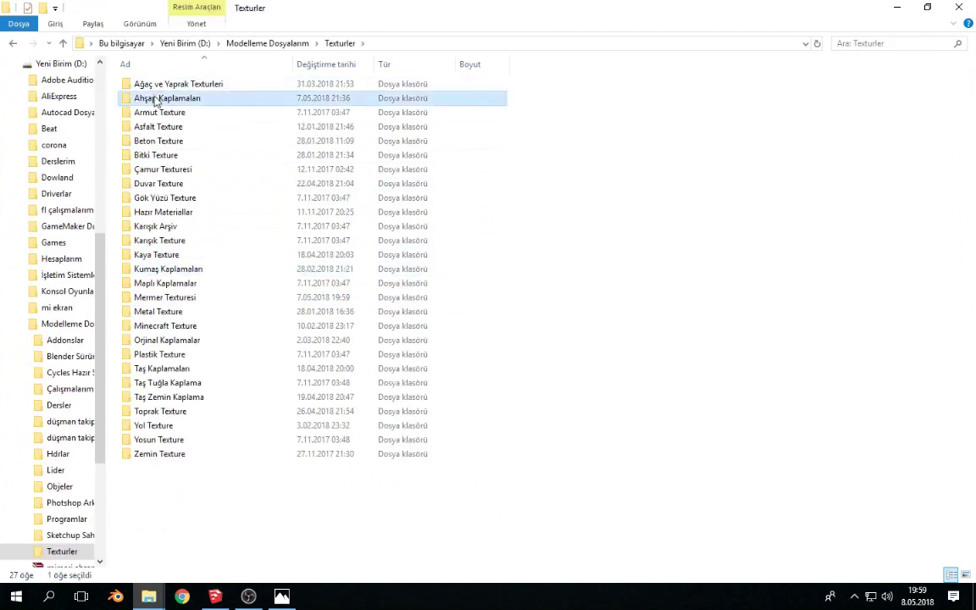
double_click(929, 190)
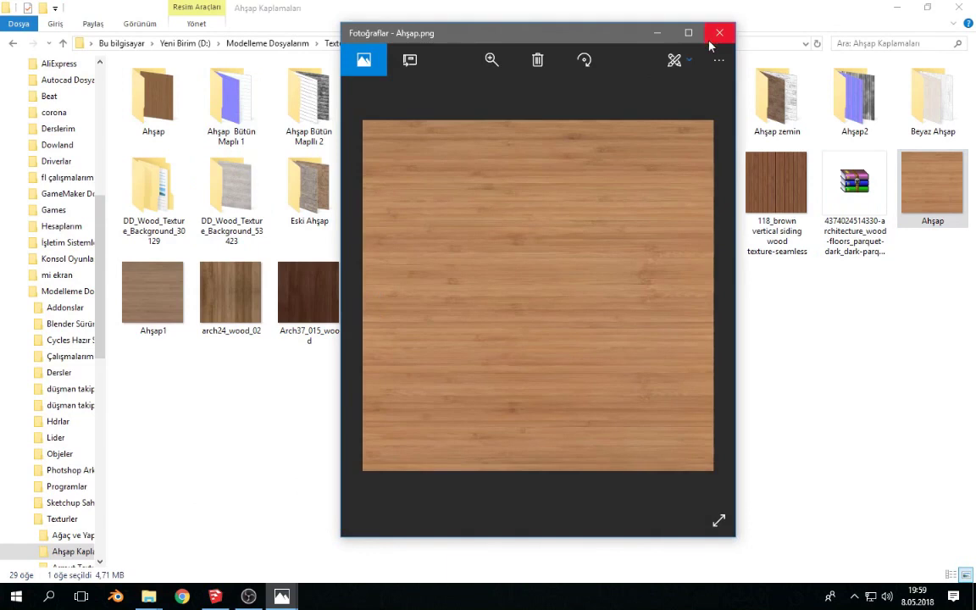
click(716, 36)
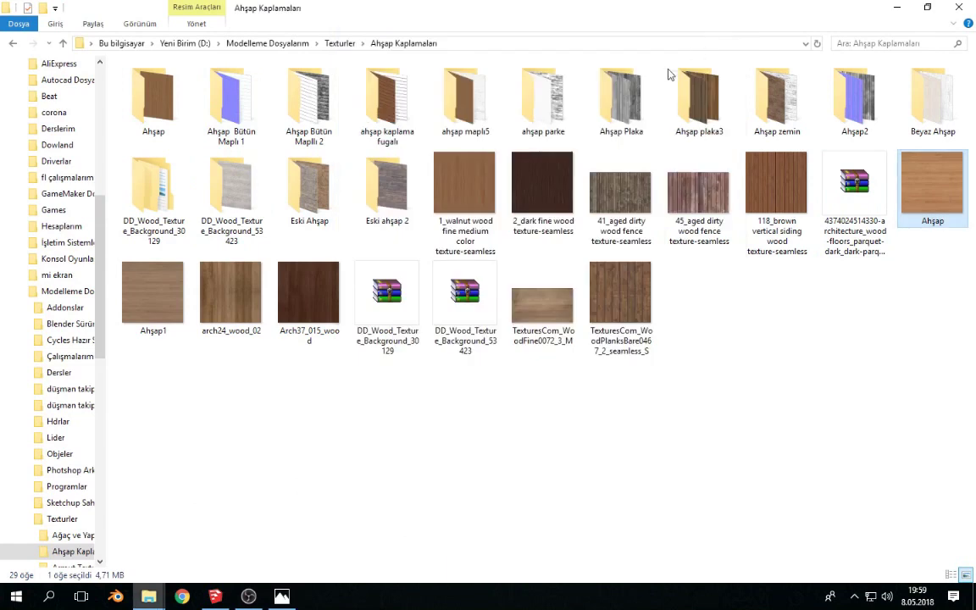
double_click(482, 193)
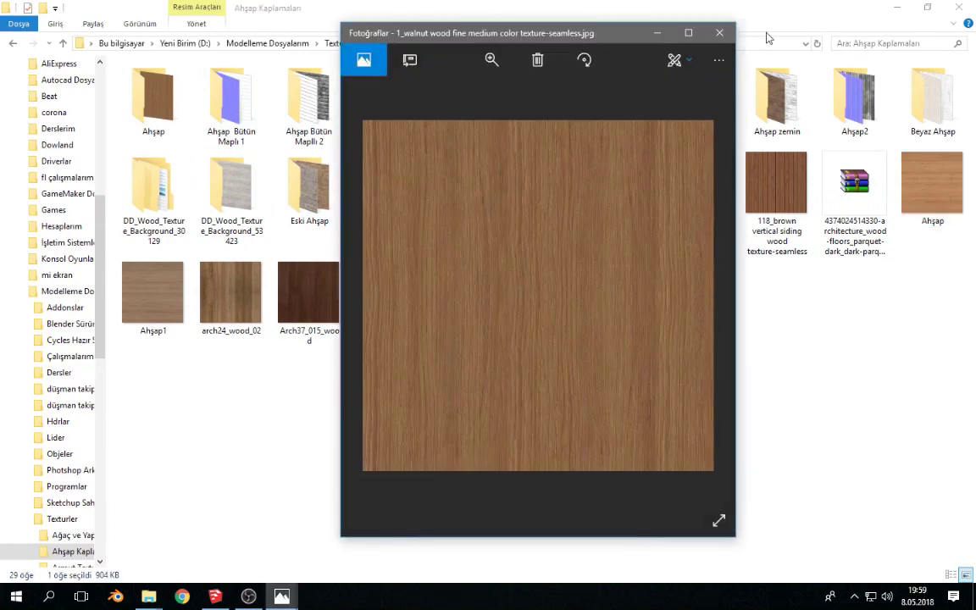
click(719, 33)
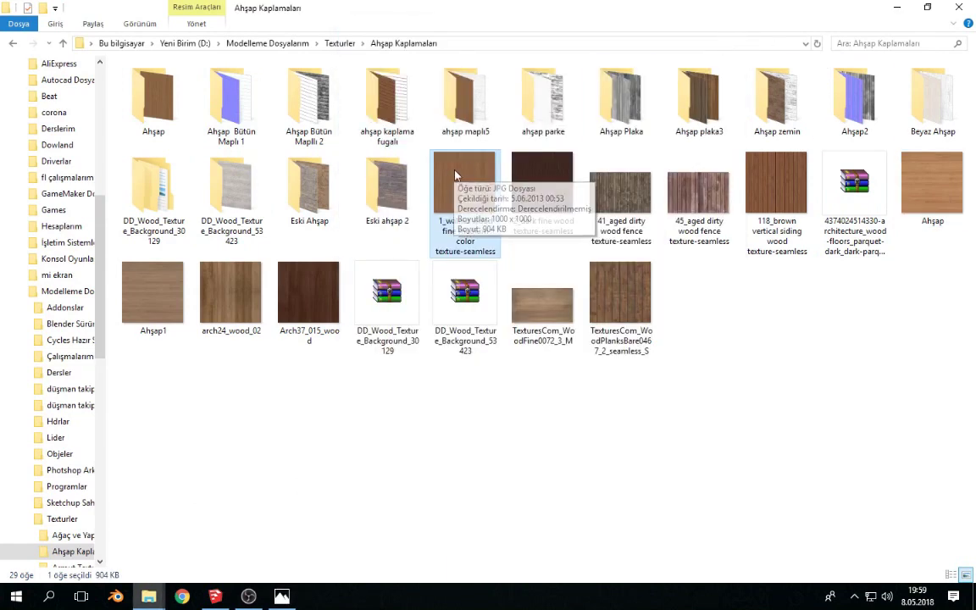
- Delete the two cherry textures from the lesson's Ders Bina Texture > Ahşap folder
click(148, 596)
click(144, 540)
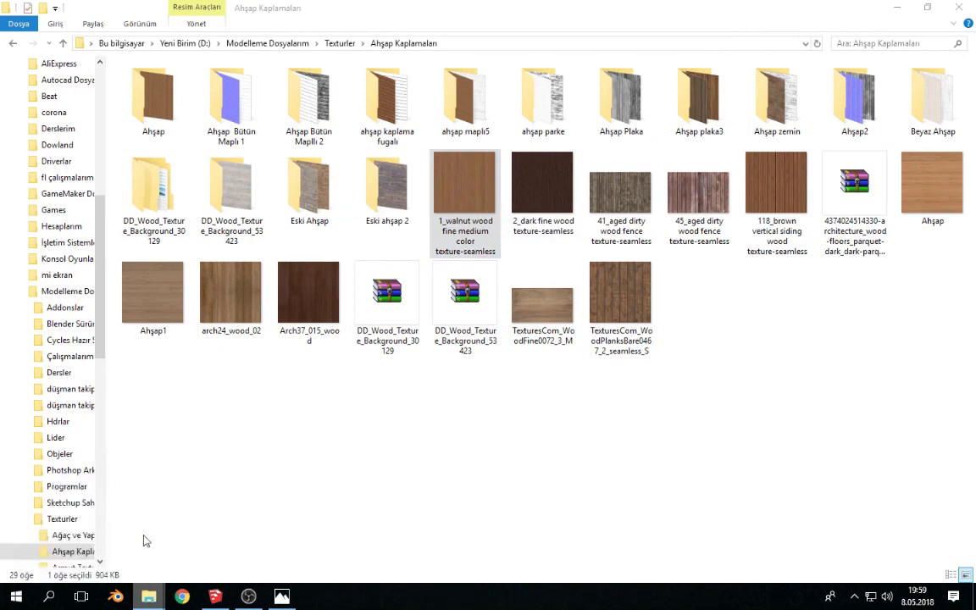
double_click(396, 216)
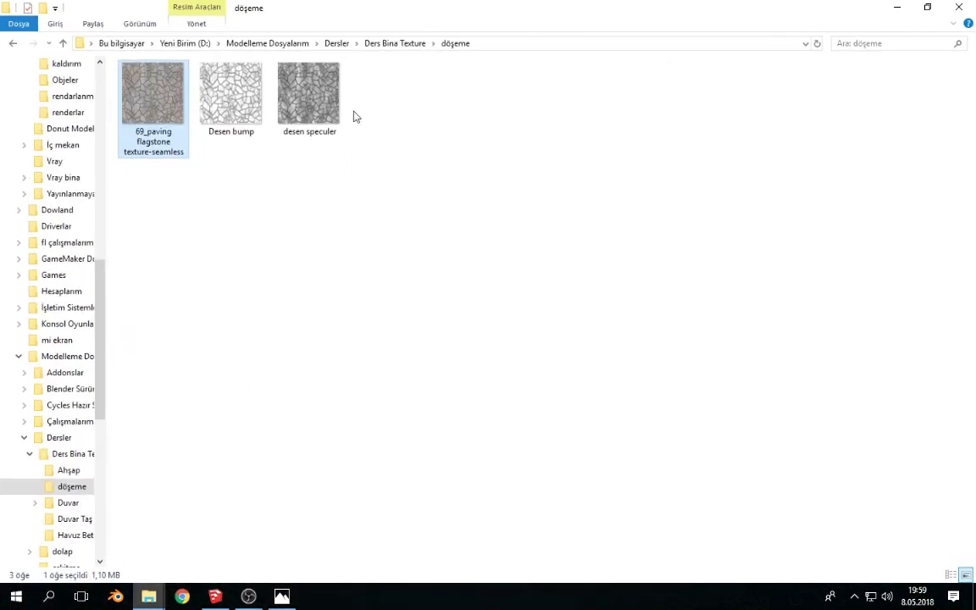
click(401, 46)
double_click(148, 81)
drag(387, 217, 251, 96)
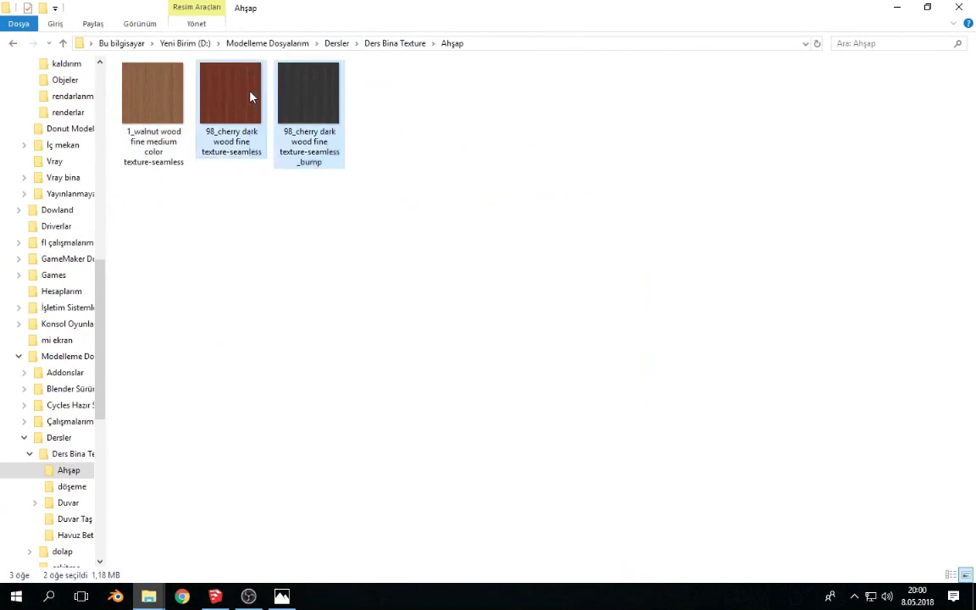
key(Delete)
- Open the walnut wood texture in Adobe Photoshop CS6
click(178, 112)
right_click(172, 107)
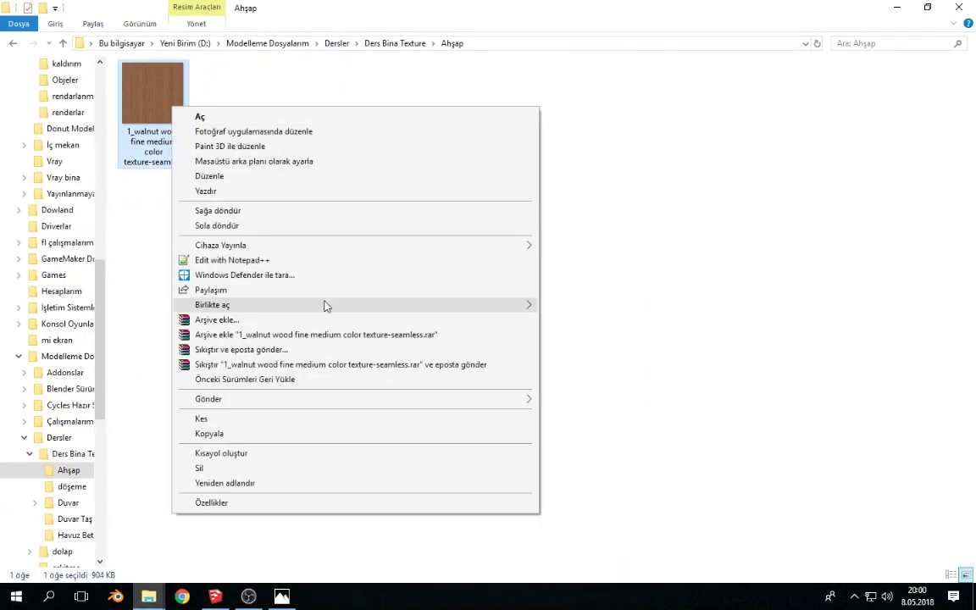
mouse_move(211, 304)
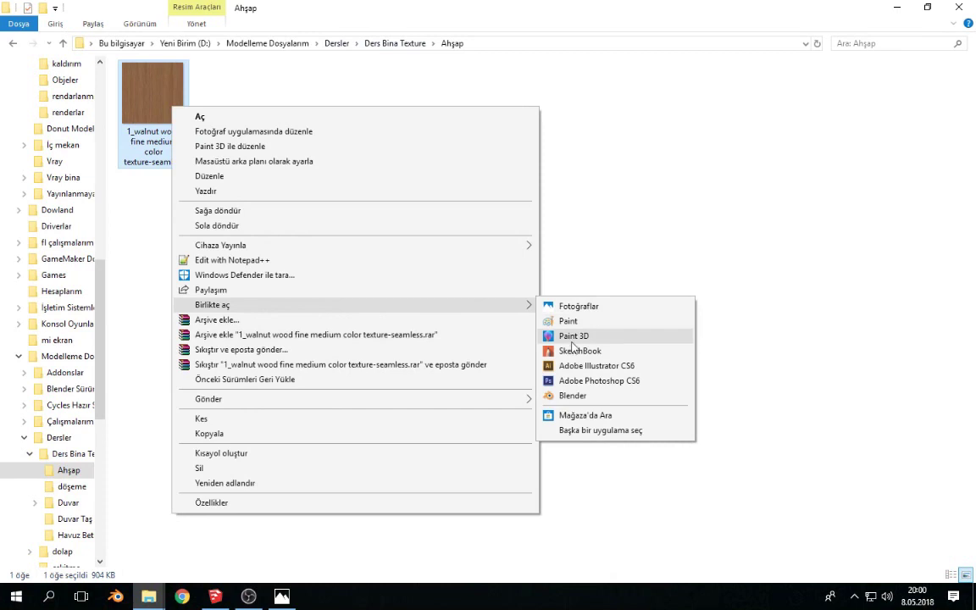
click(593, 380)
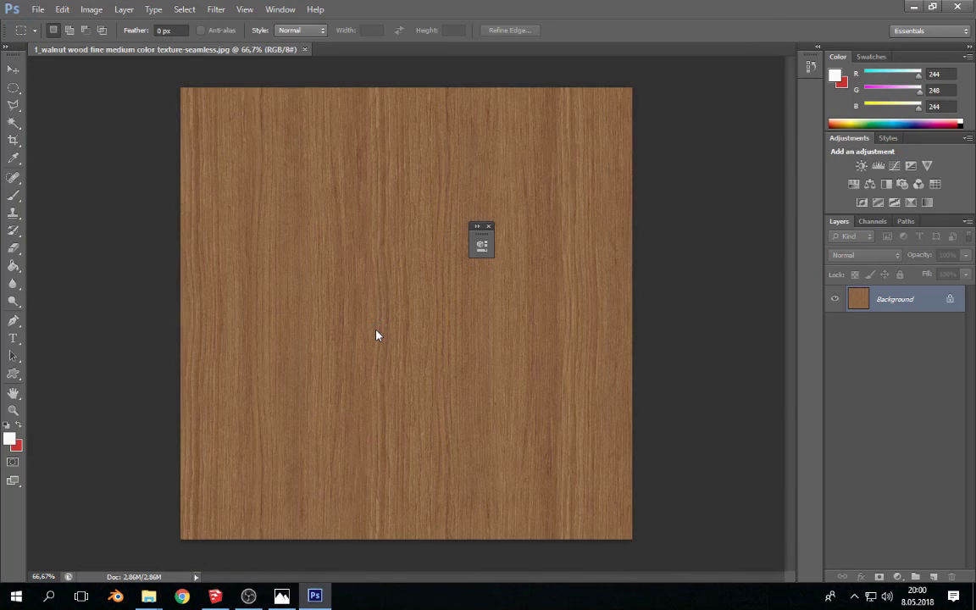
- Rotate the walnut canvas 90° and convert the Background into an editable Layer 0
click(93, 10)
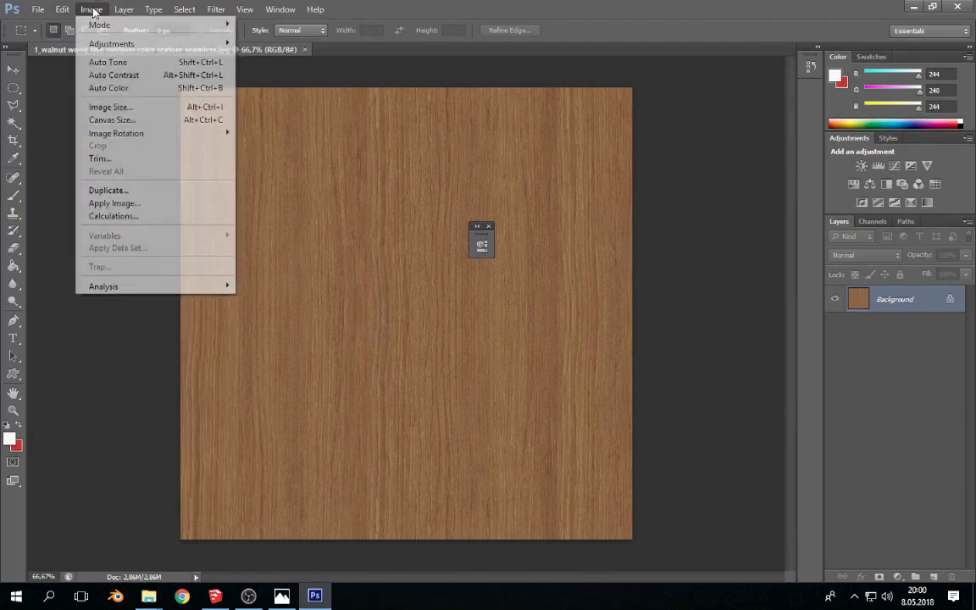
mouse_move(116, 132)
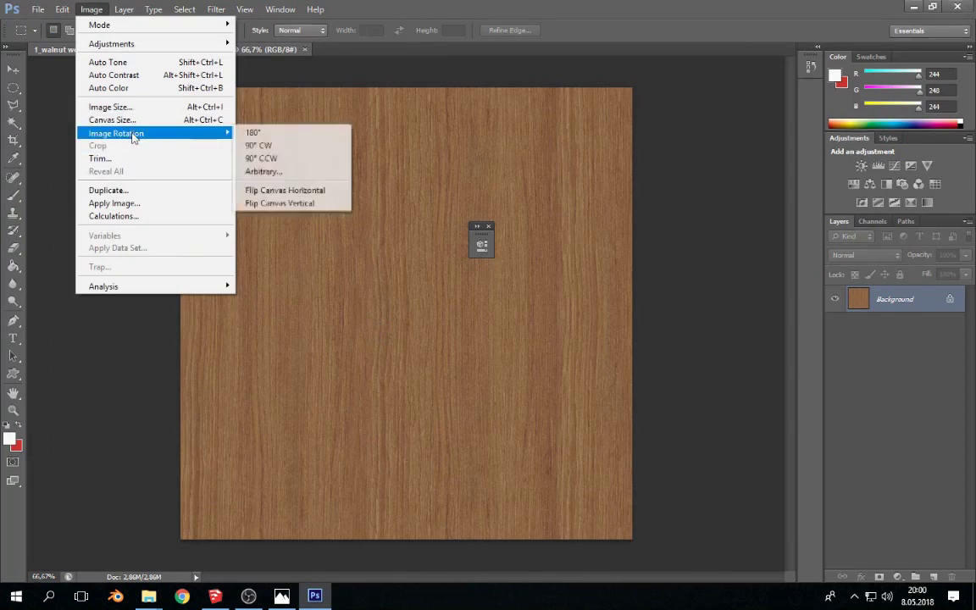
click(254, 160)
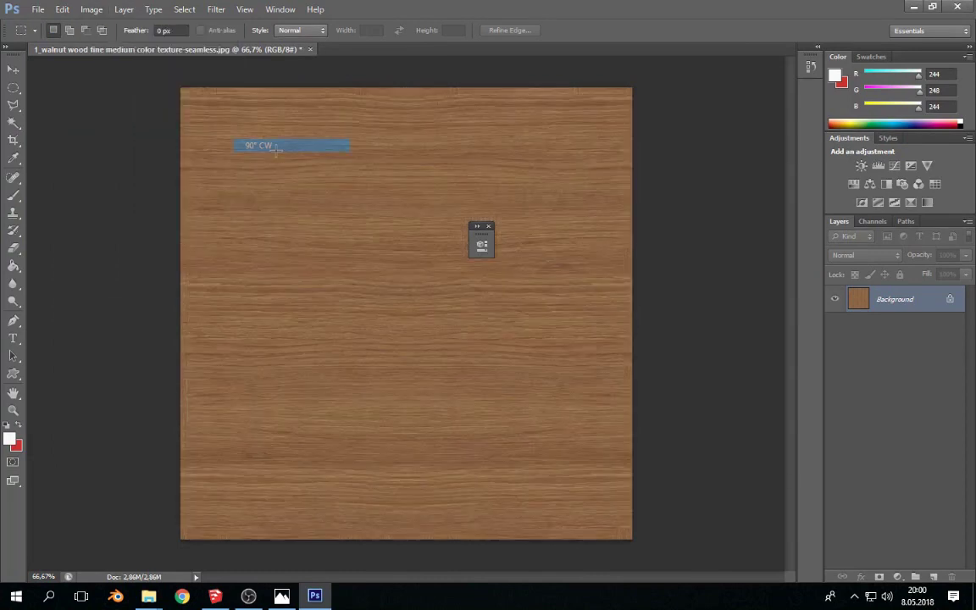
double_click(891, 300)
key(Return)
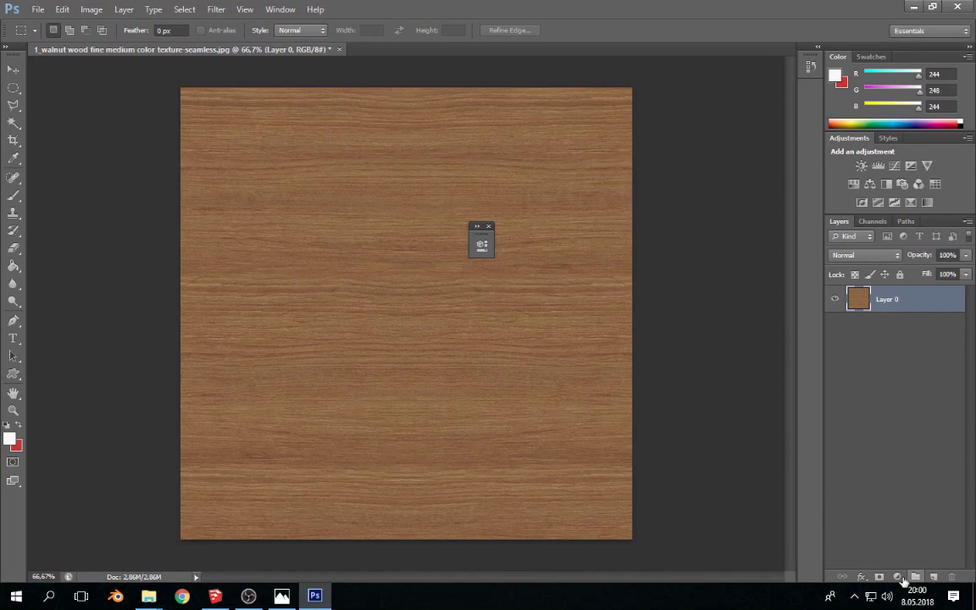
- Add a Hue/Saturation adjustment layer with a slight saturation tweak
click(899, 578)
click(860, 410)
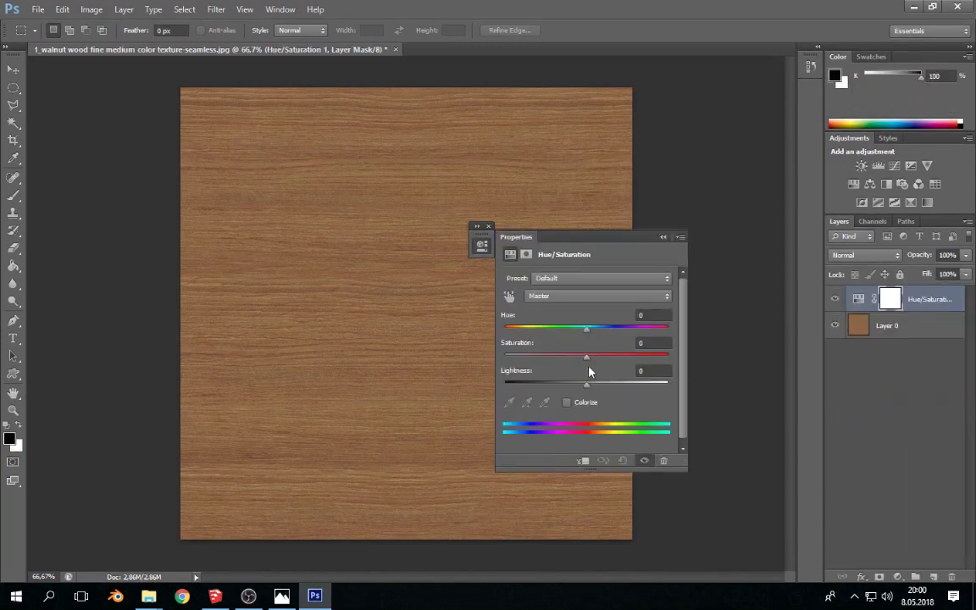
drag(599, 361, 592, 361)
click(663, 236)
- Add a Brightness/Contrast adjustment layer with brightness 7 and contrast 42
click(897, 578)
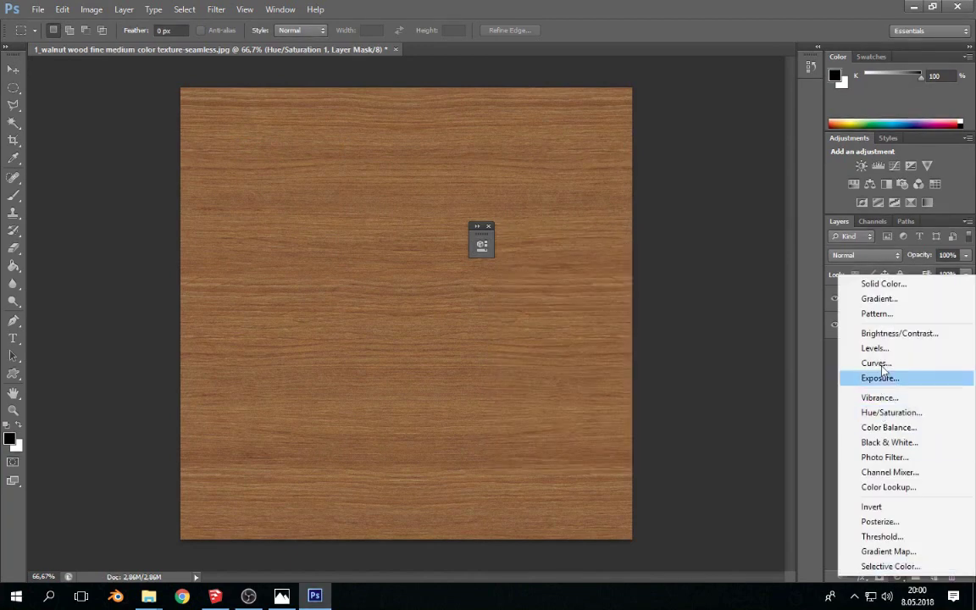
click(885, 334)
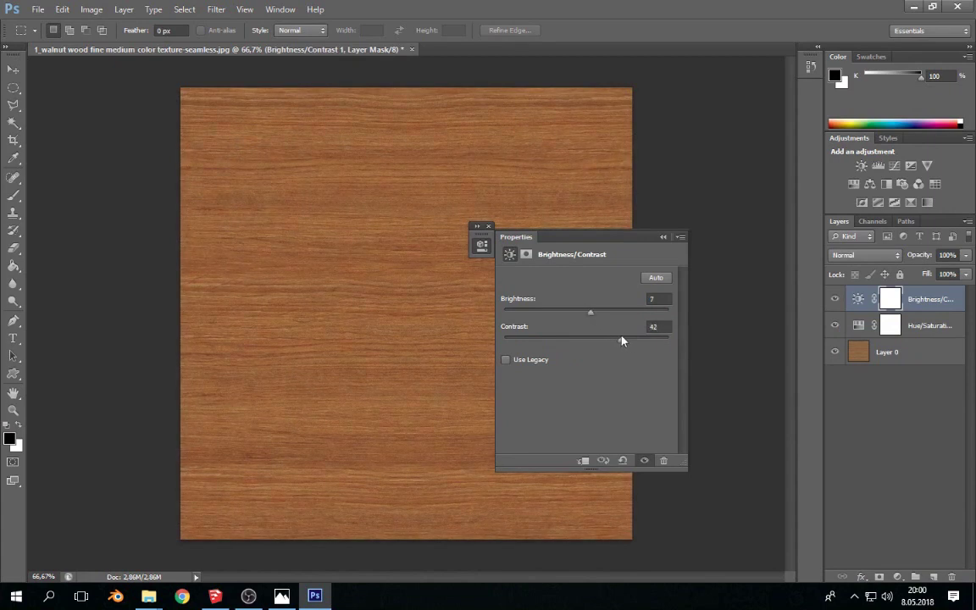
click(663, 236)
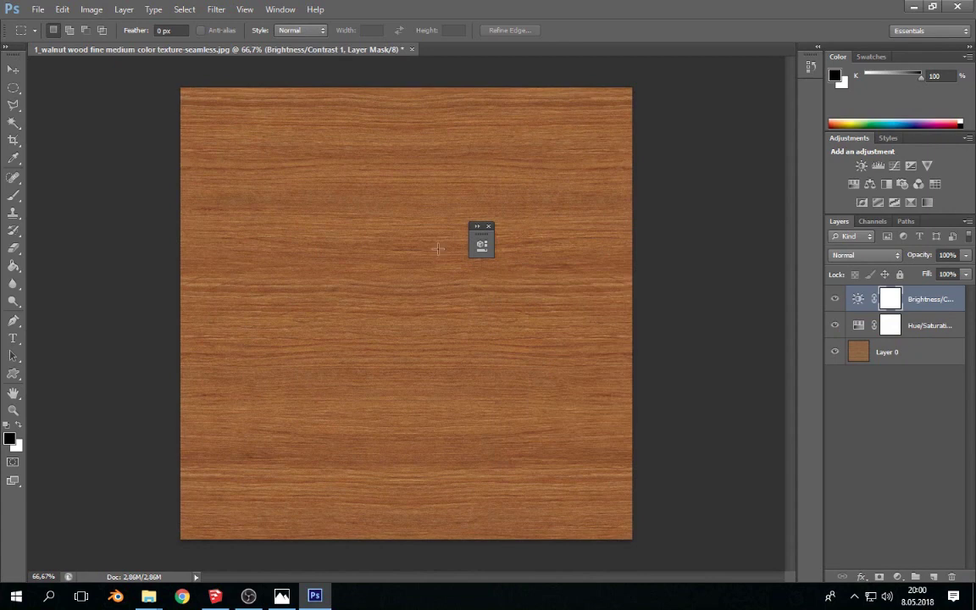
- Save a PNG copy of the wood named 'kompozit ahşap' in the Ahşap folder
key(ctrl+shift+s)
click(207, 415)
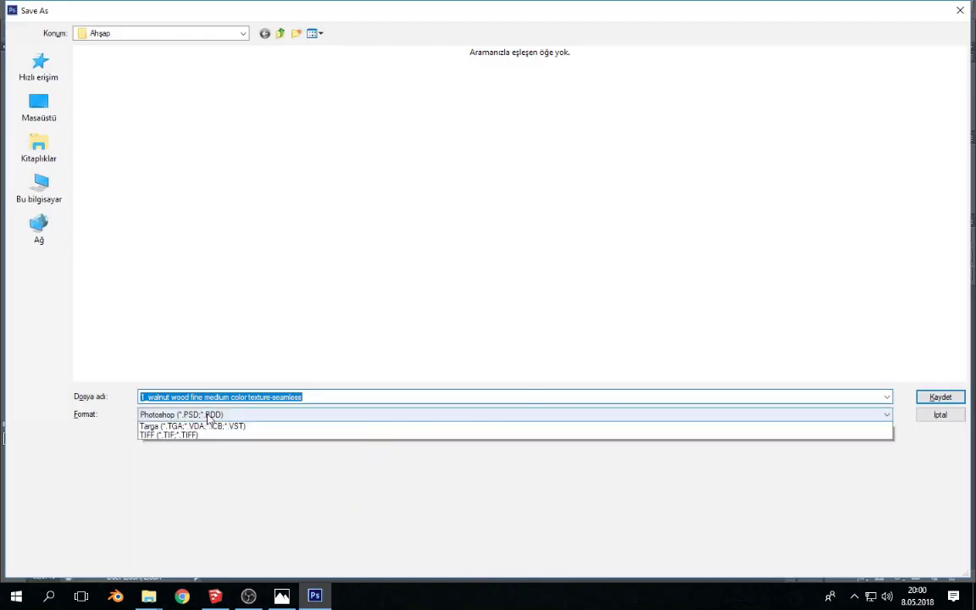
click(207, 560)
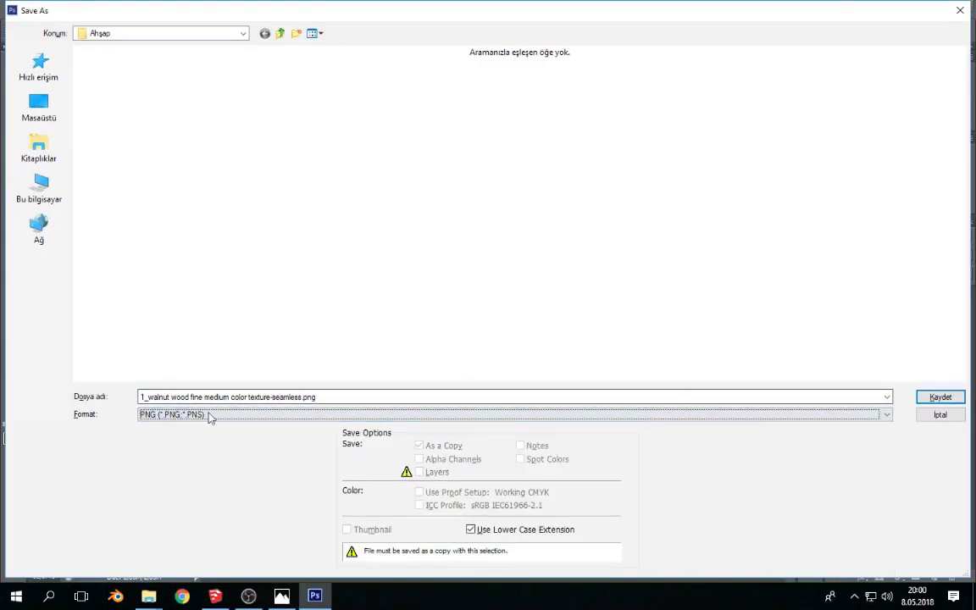
triple_click(299, 397)
text(an)
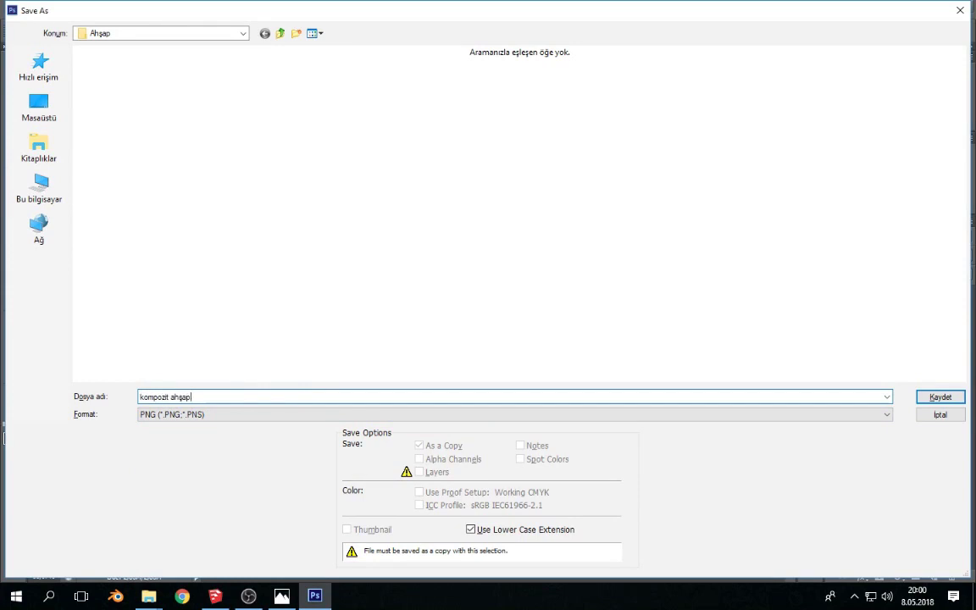
key(Return)
key(Return)
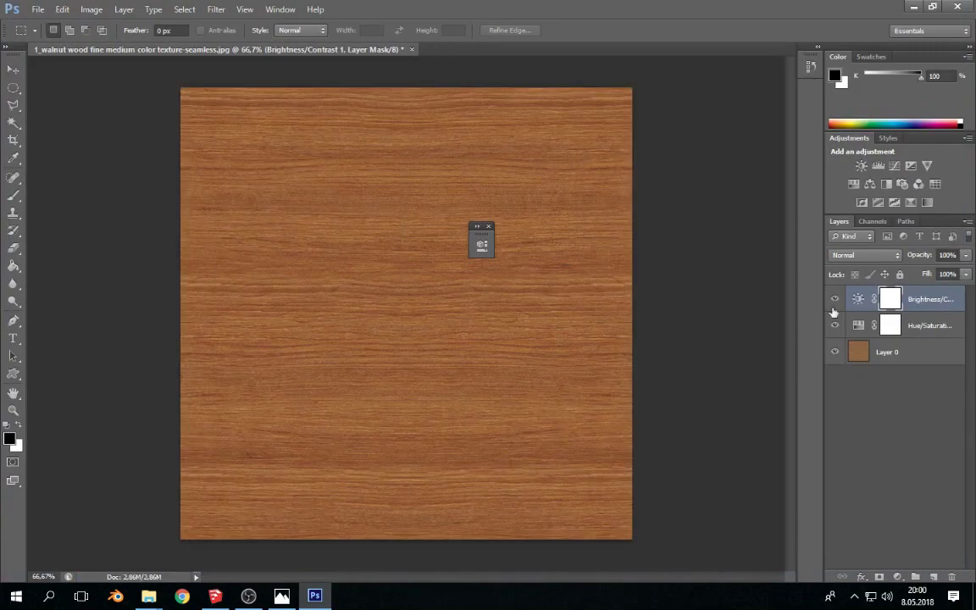
- Delete the Hue/Saturation and Brightness/Contrast adjustment layers
shift+click(890, 325)
click(858, 299)
shift+click(858, 330)
key(Delete)
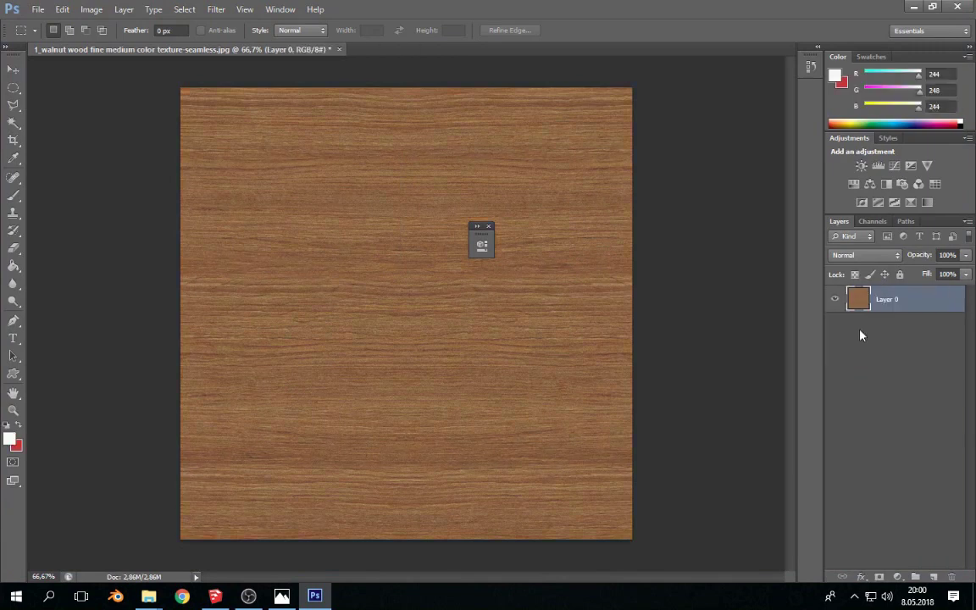
- Try Invert and Vibrance adjustment layers, removing each again
click(897, 577)
click(873, 500)
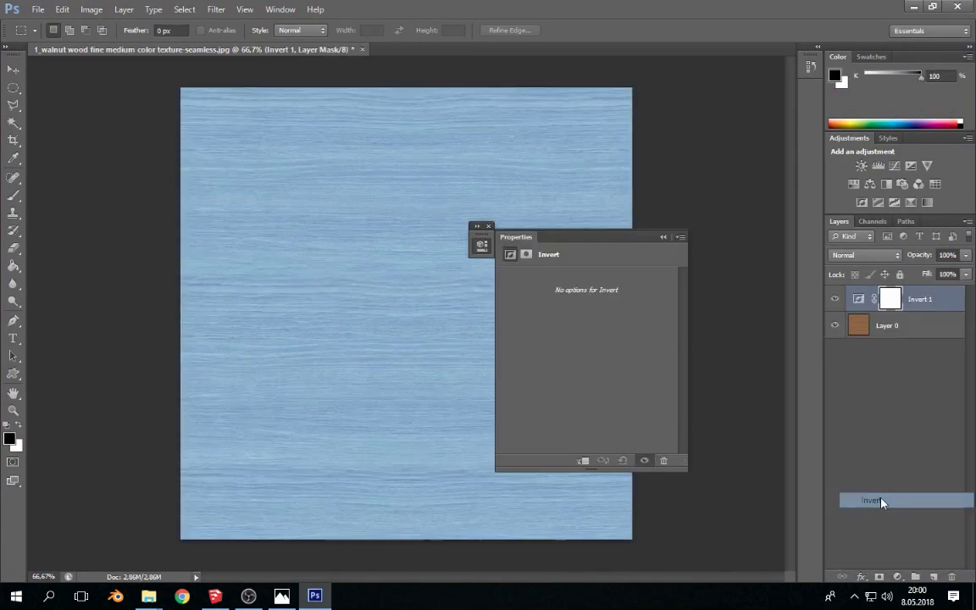
key(Delete)
click(663, 237)
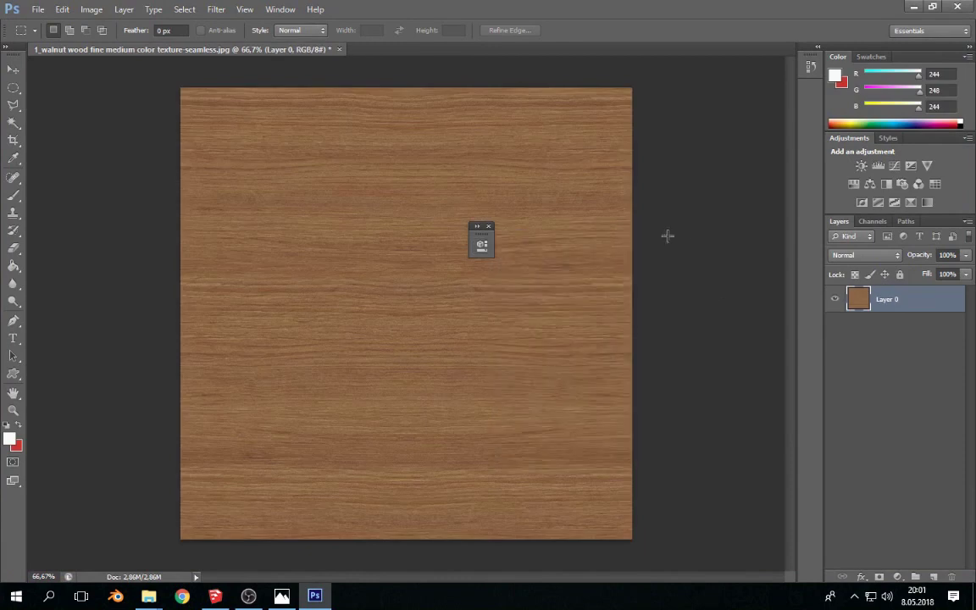
click(897, 577)
click(872, 392)
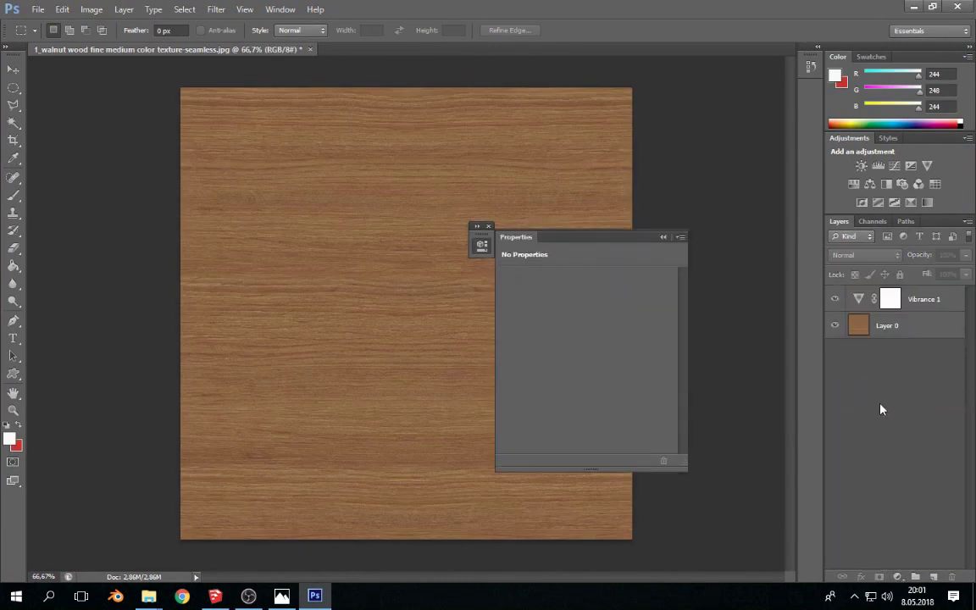
key(Delete)
click(663, 237)
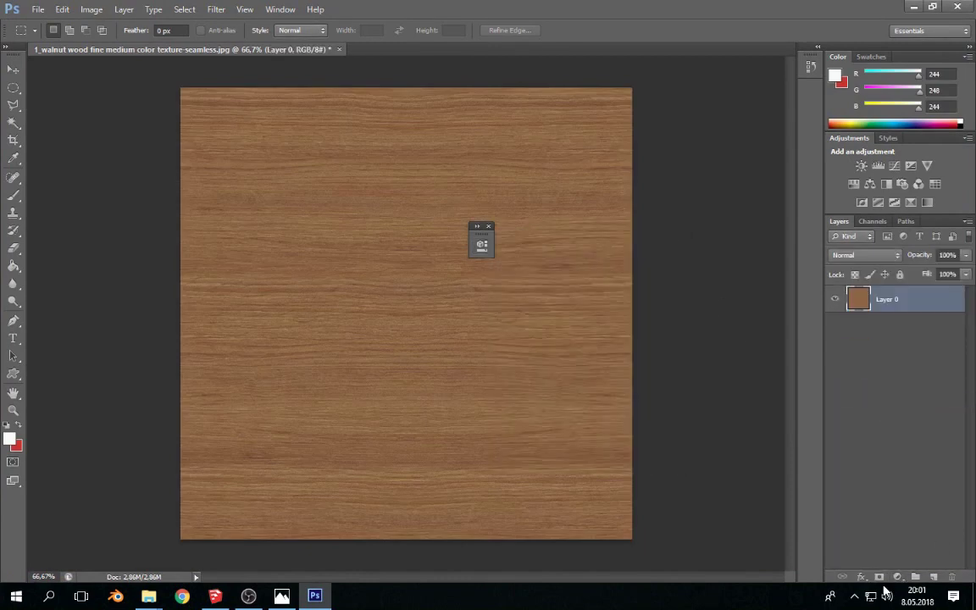
- Add Hue/Saturation at saturation -100 and a Levels layer with white input 96
click(897, 576)
click(891, 409)
drag(586, 356, 440, 337)
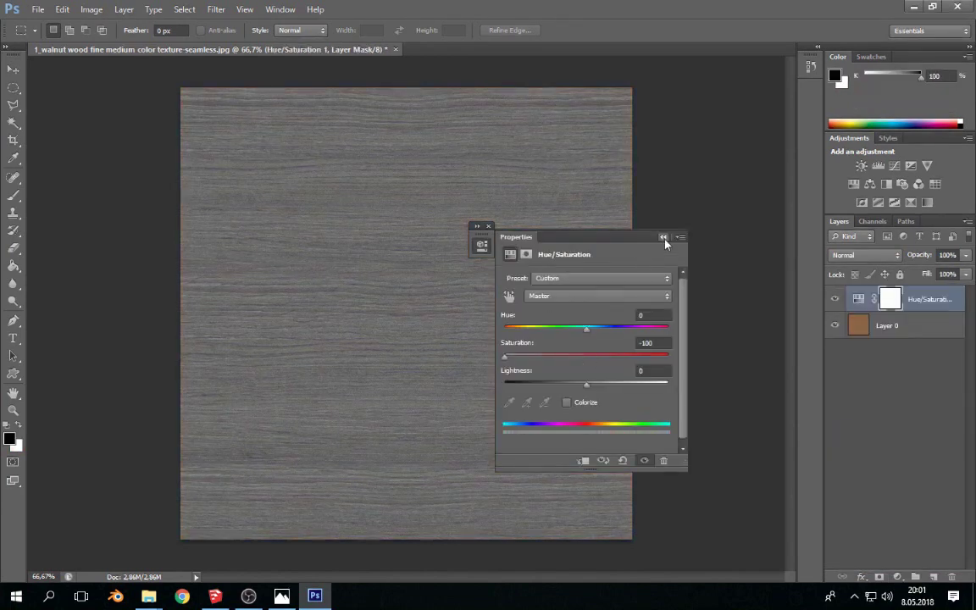
click(663, 237)
click(897, 577)
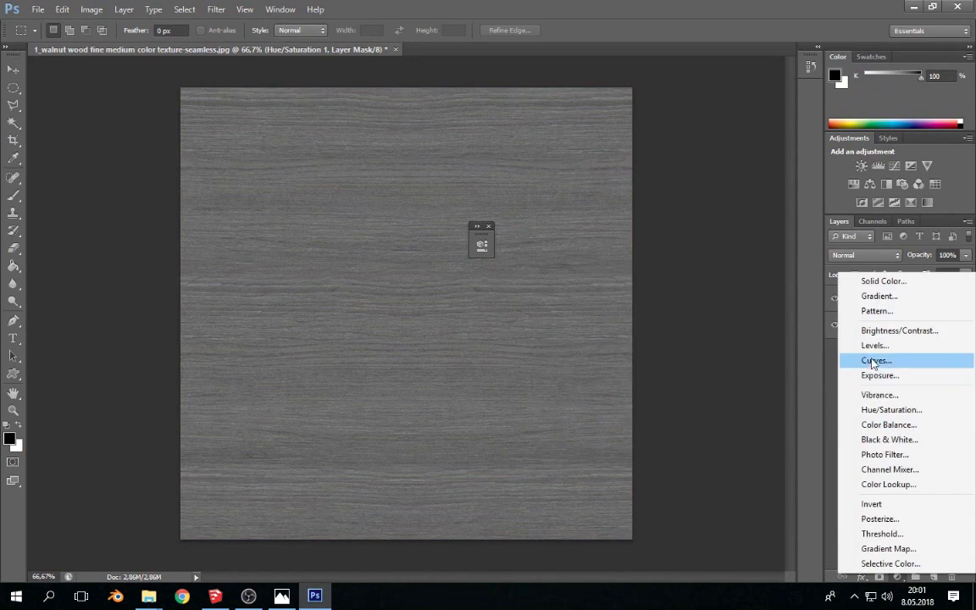
click(873, 344)
mouse_move(669, 376)
mouse_down()
mouse_move(561, 381)
mouse_move(578, 379)
mouse_up()
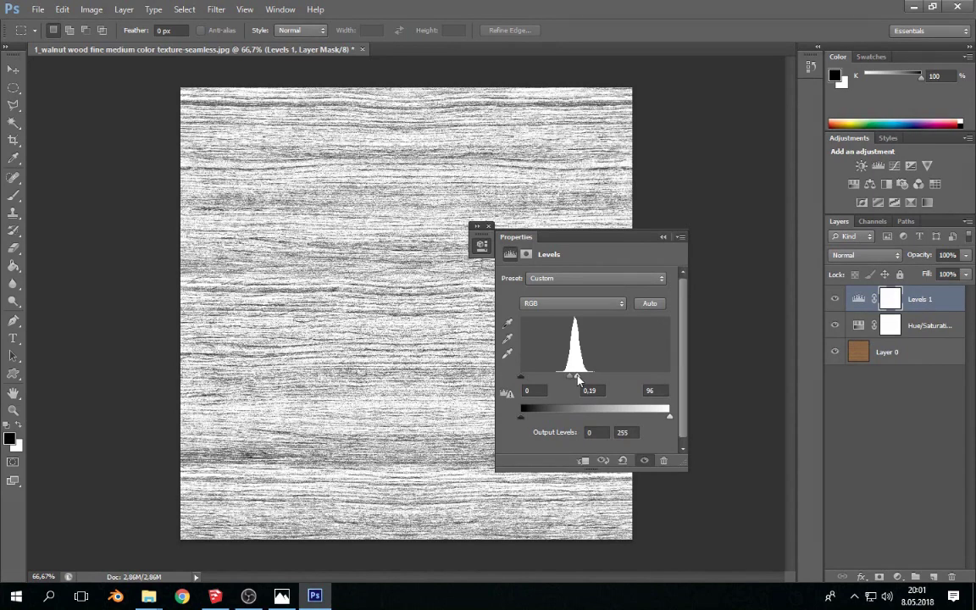
- Save the grayscale wood texture as a PNG bump copy of 'kompozit ahşap' in the Ahşap folder
click(664, 237)
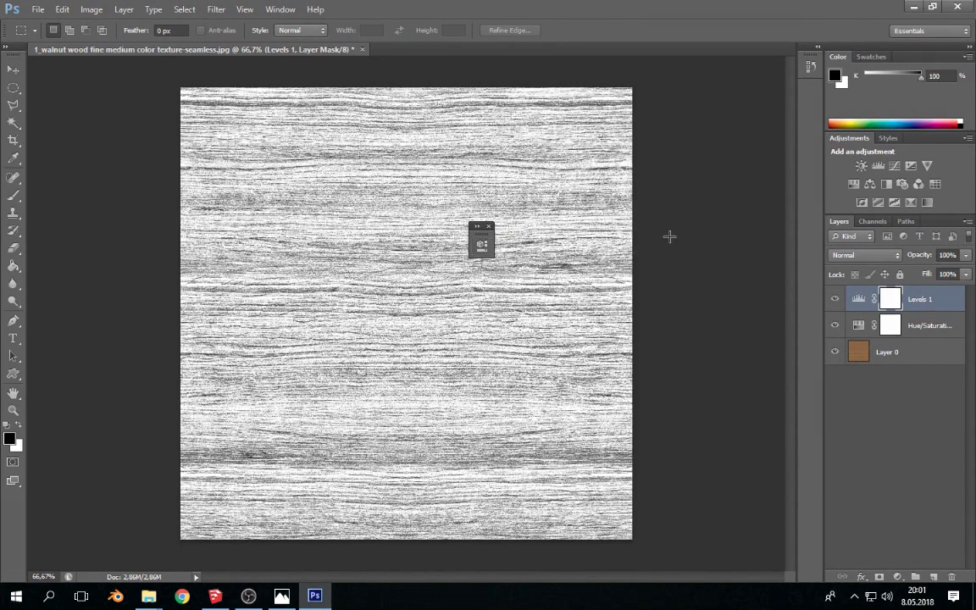
click(38, 9)
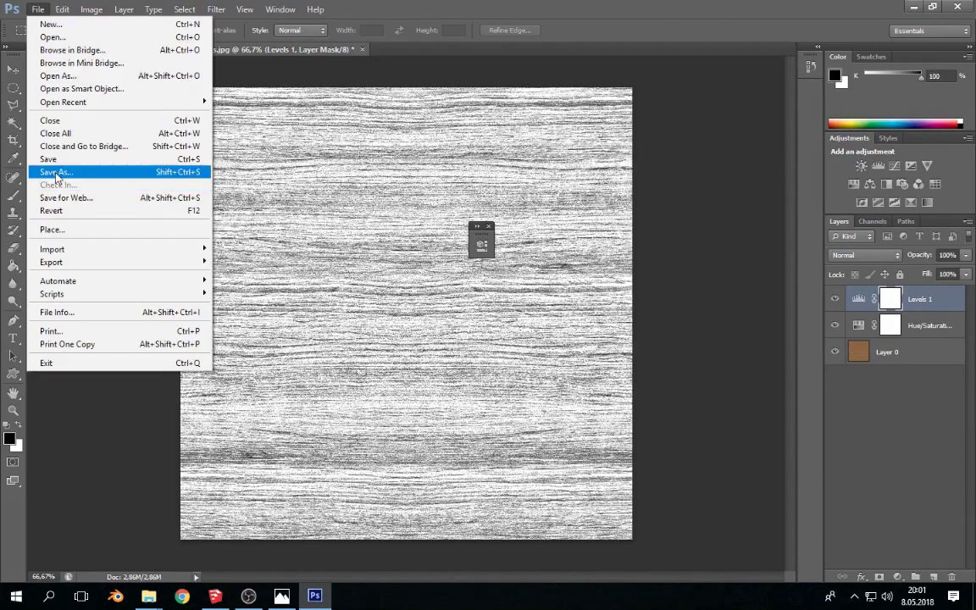
click(47, 172)
click(203, 414)
click(188, 568)
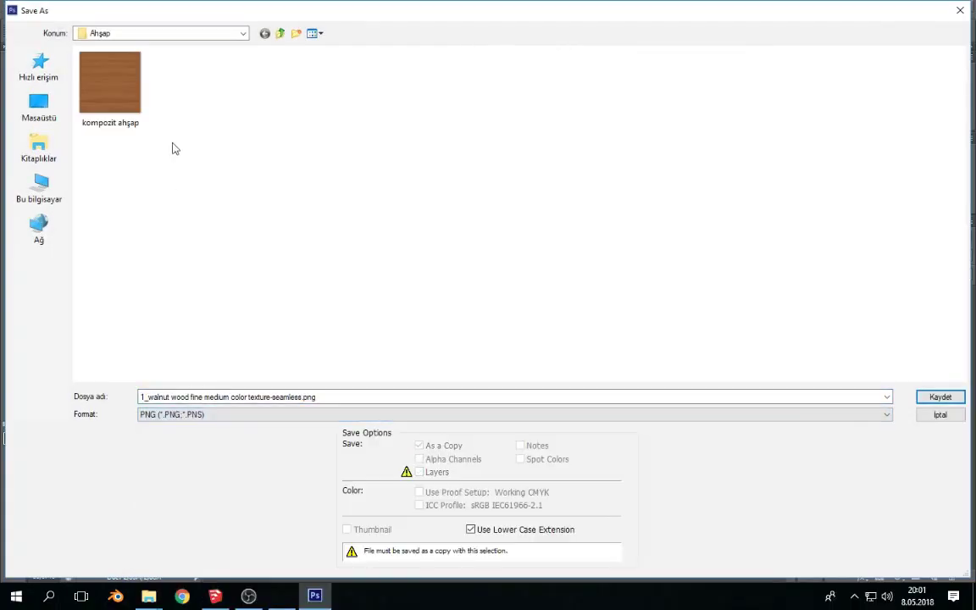
click(106, 81)
click(204, 397)
click(217, 399)
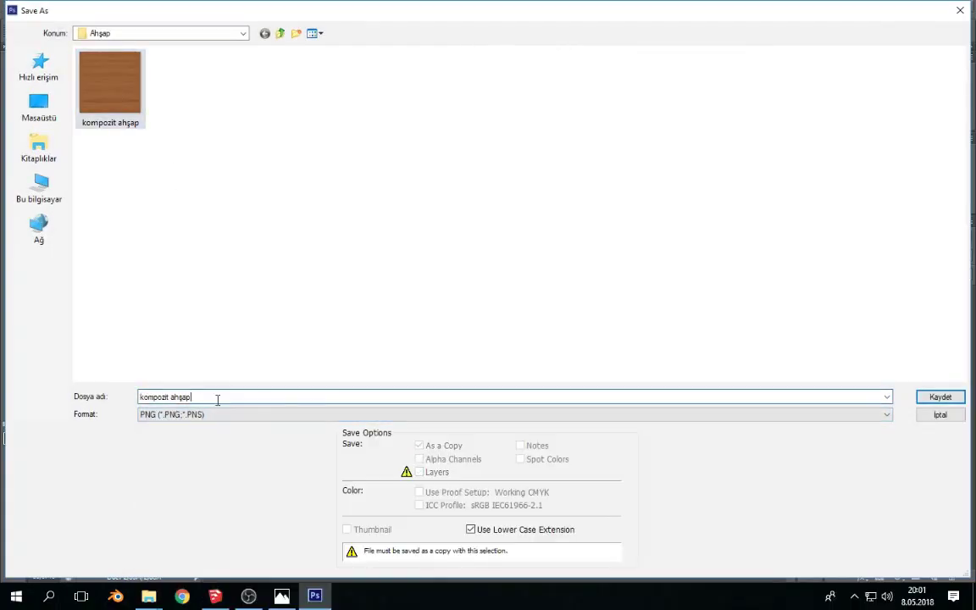
key(Return)
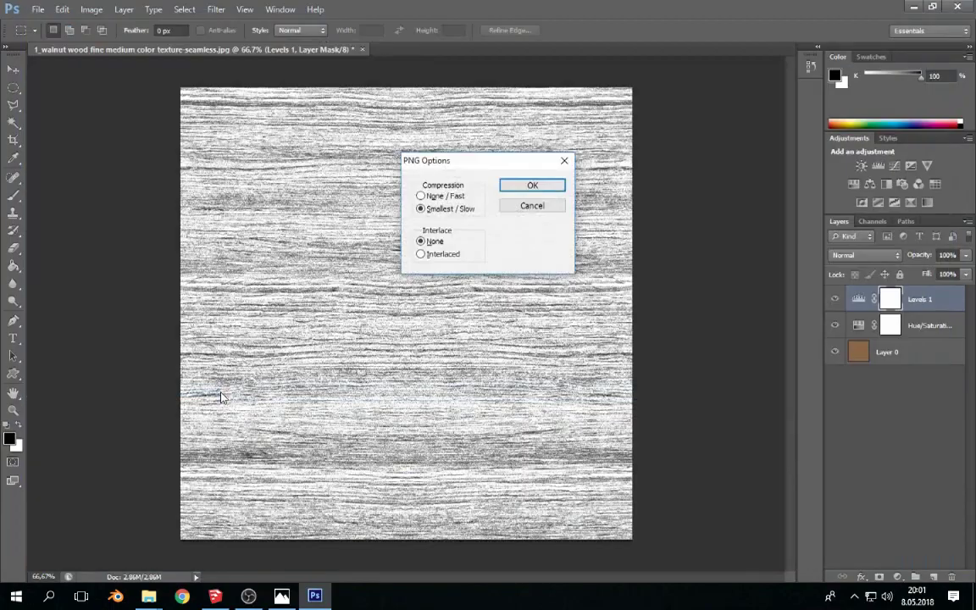
key(Return)
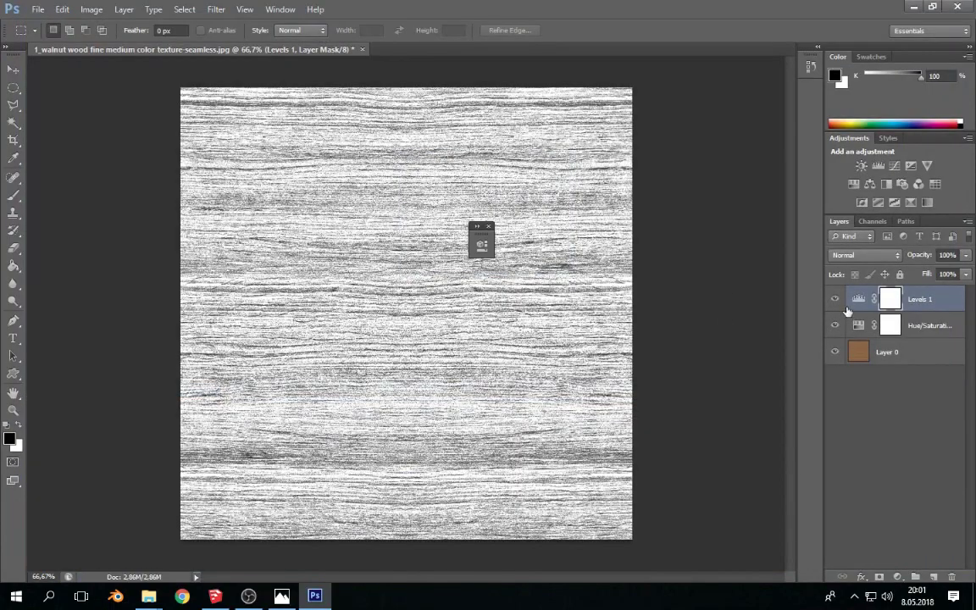
double_click(858, 299)
- Adjust the Levels midtones to 0.30, with highlights at 103
drag(583, 382, 580, 376)
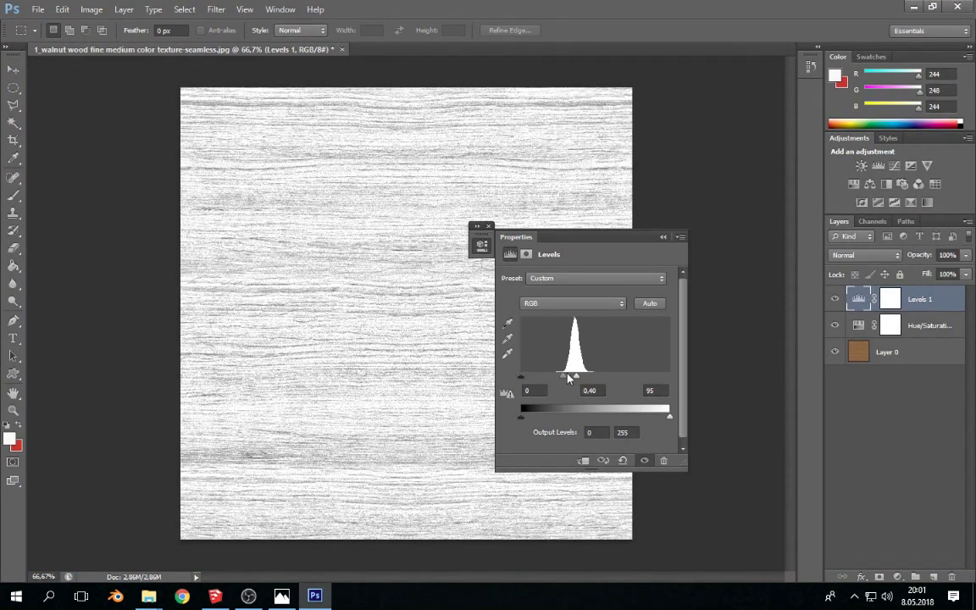
mouse_move(581, 378)
mouse_down()
mouse_move(568, 375)
mouse_move(581, 382)
mouse_up()
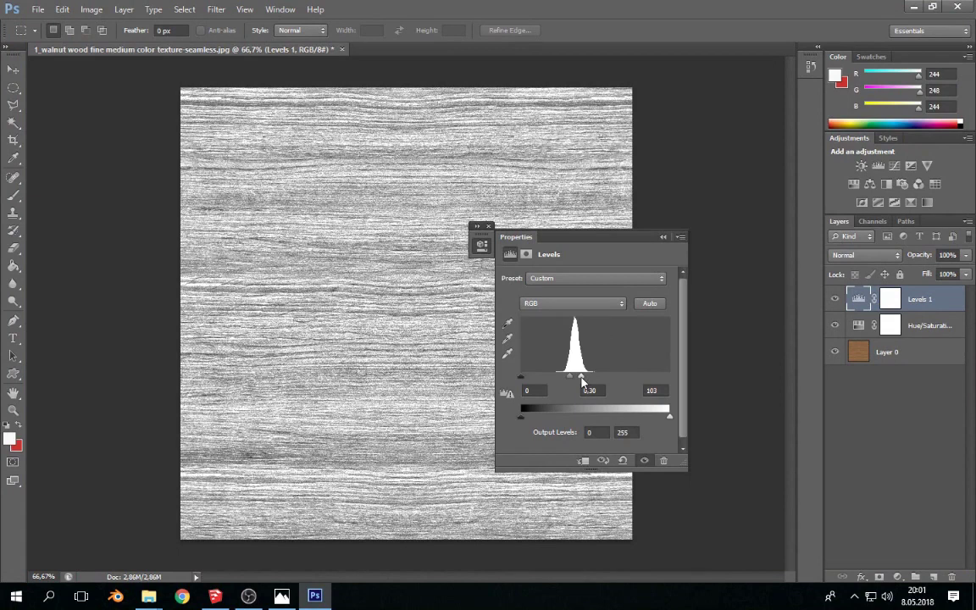
click(663, 237)
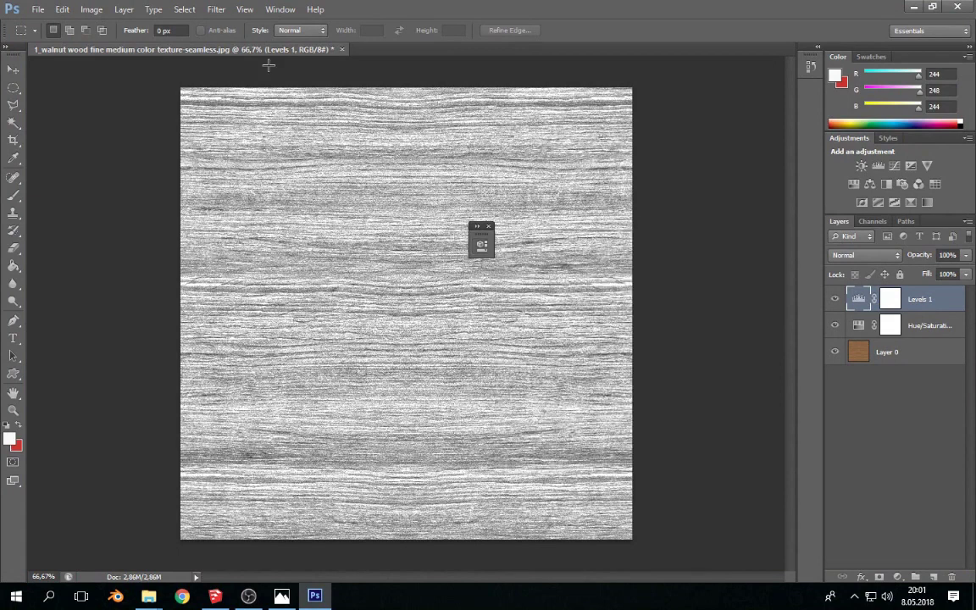
- Save the result as a 'kompozit ahşap' speculer PNG in the Ahşap folder and quit Photoshop
click(38, 9)
click(51, 172)
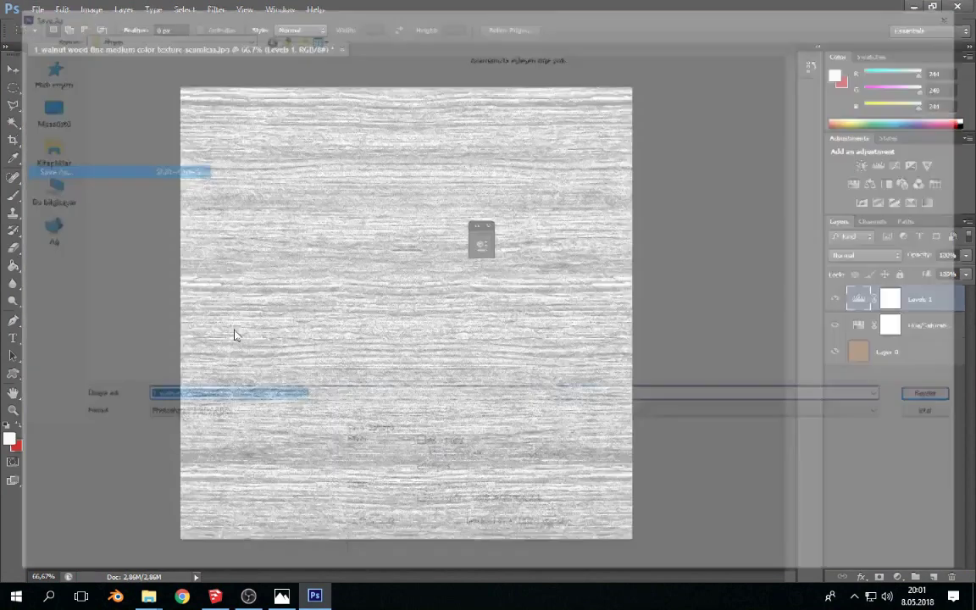
click(210, 415)
click(211, 567)
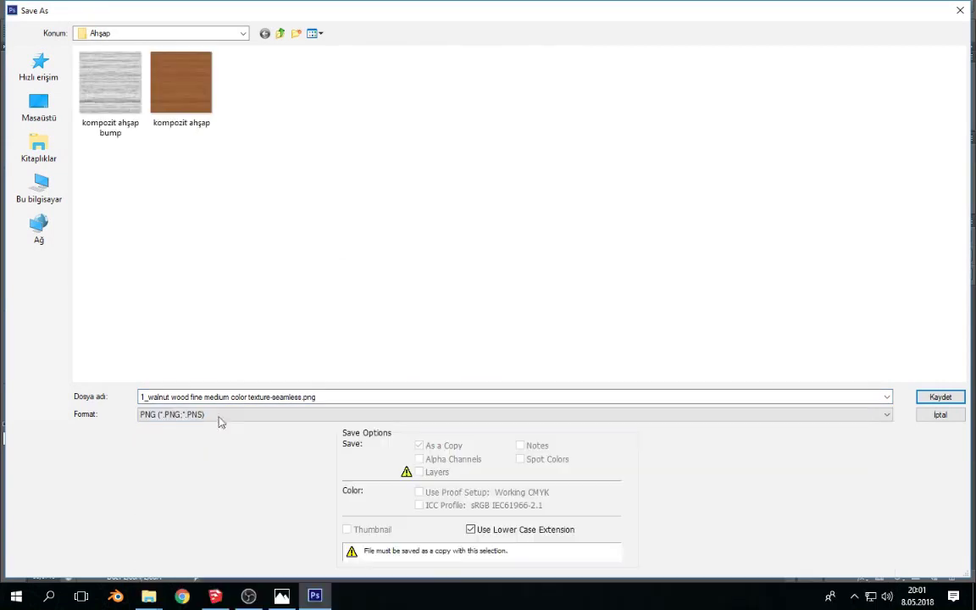
click(181, 84)
click(110, 85)
click(244, 397)
key(BackSpace)
key(BackSpace)
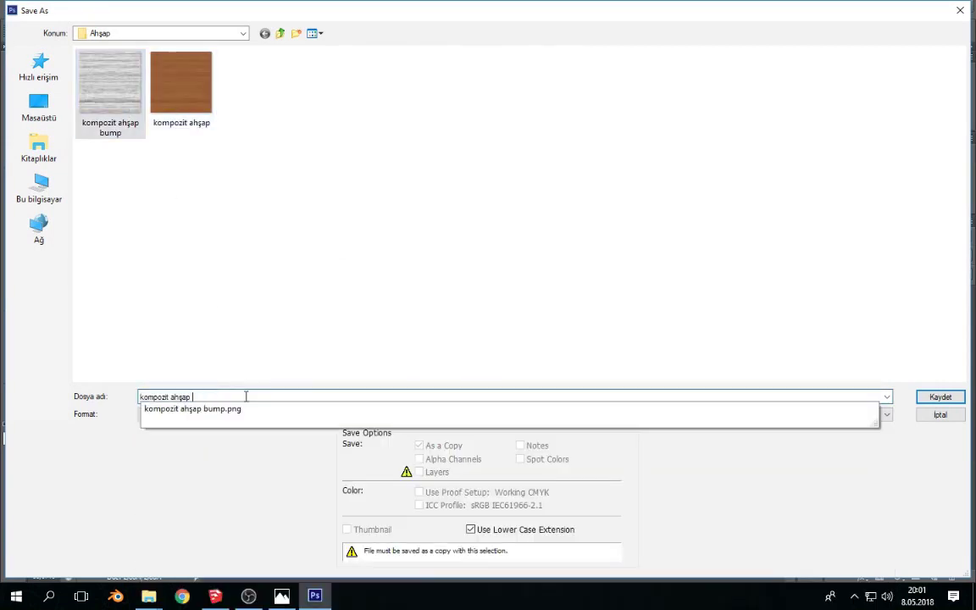
text(specul)
key(Return)
key(Return)
click(957, 7)
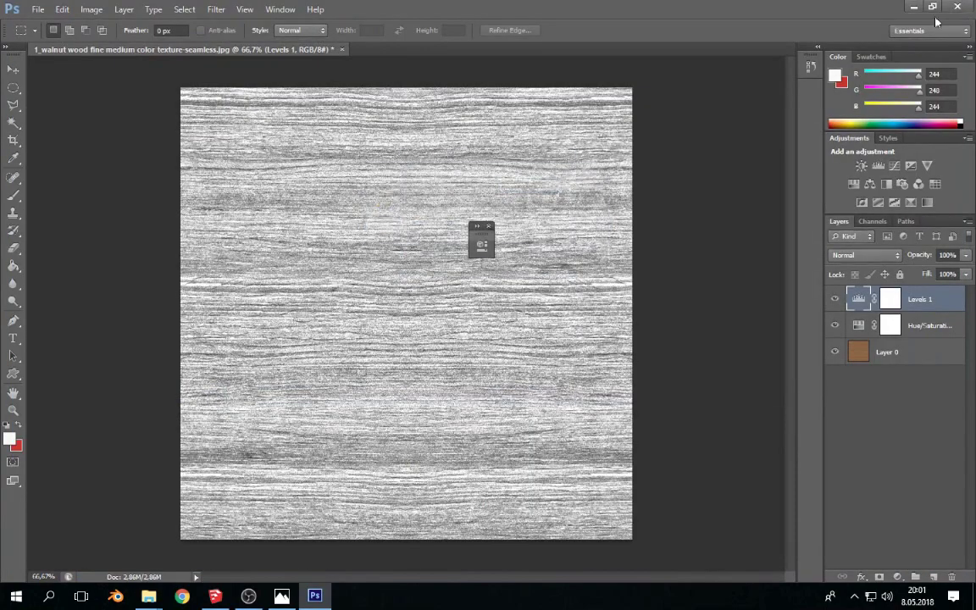
- Discard Photoshop's unsaved changes, delete the original walnut JPG, and return to SketchUp
click(489, 227)
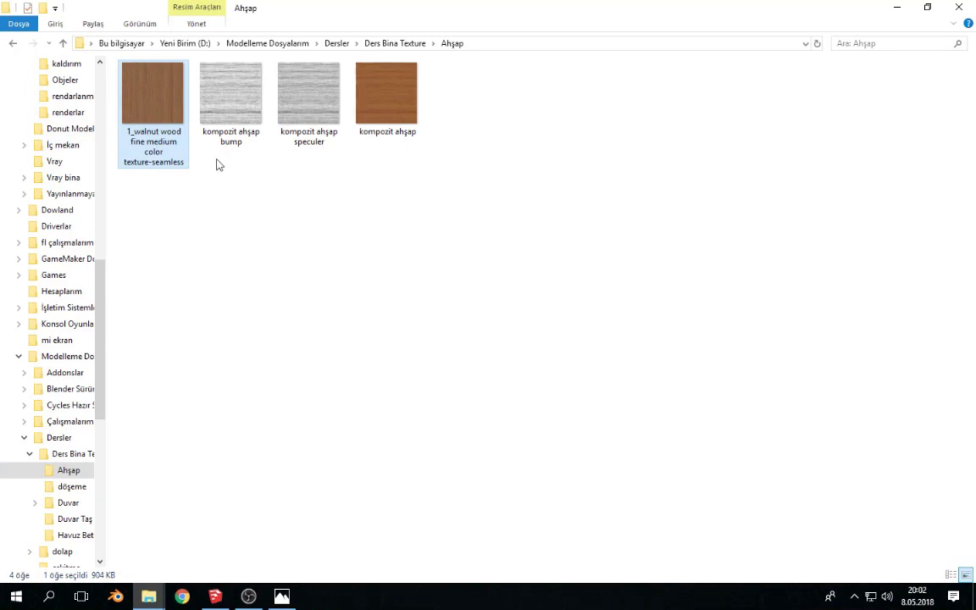
key(Delete)
right_click(321, 263)
click(268, 199)
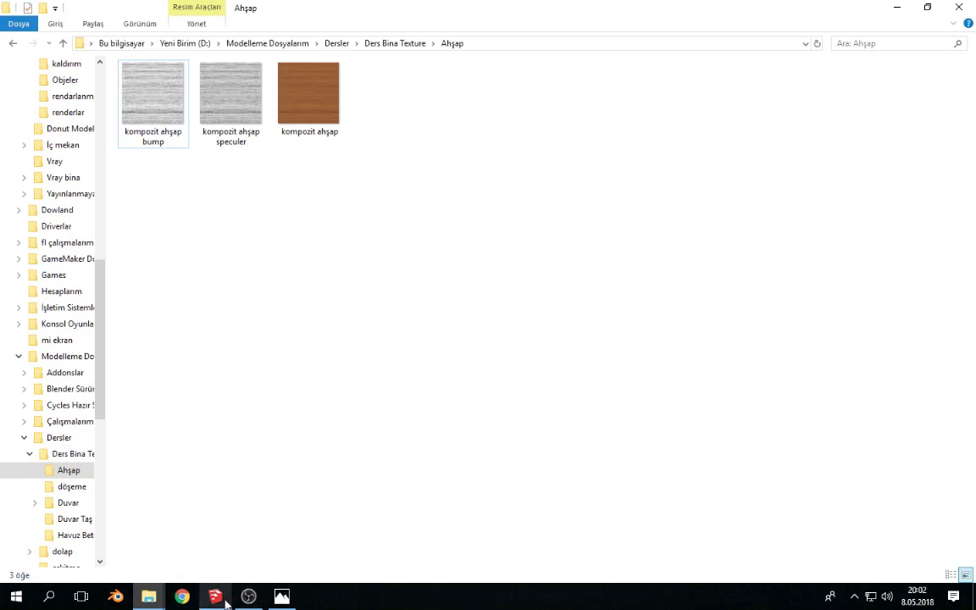
click(216, 597)
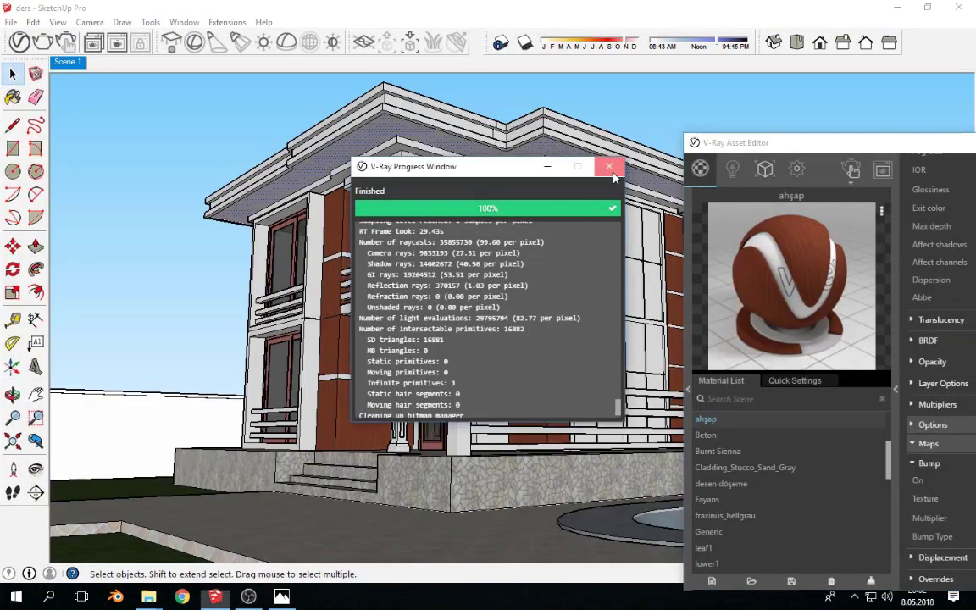
- Load the lighter kompozit ahşap image as a bitmap texture in the ahşap V-Ray material
click(549, 166)
drag(745, 143, 457, 108)
click(839, 171)
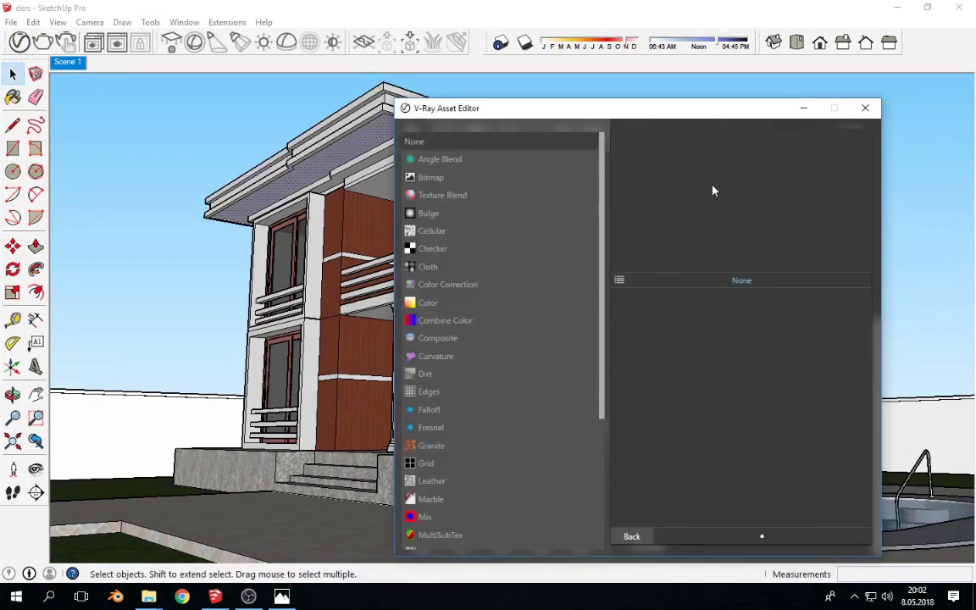
click(473, 181)
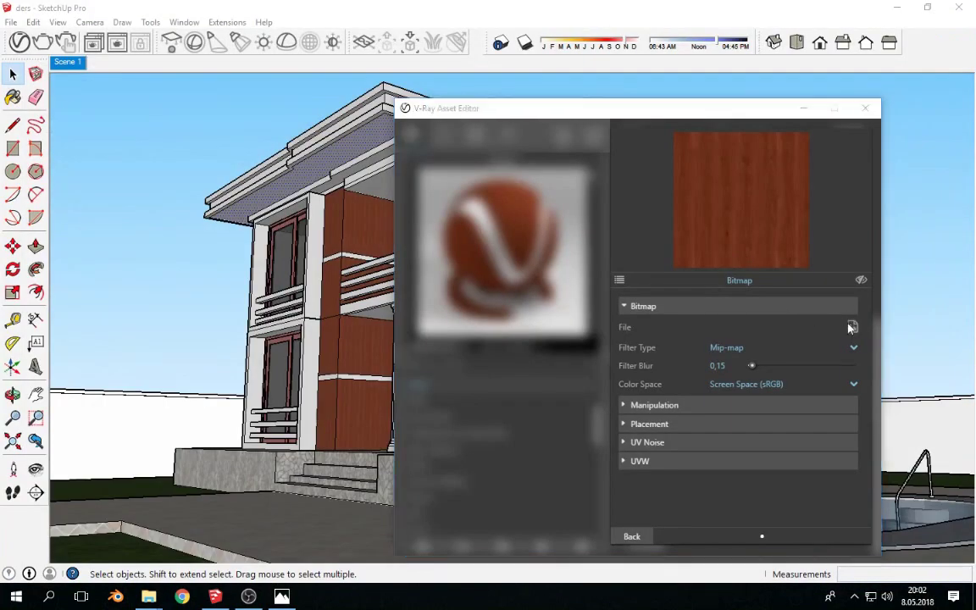
click(852, 327)
double_click(312, 104)
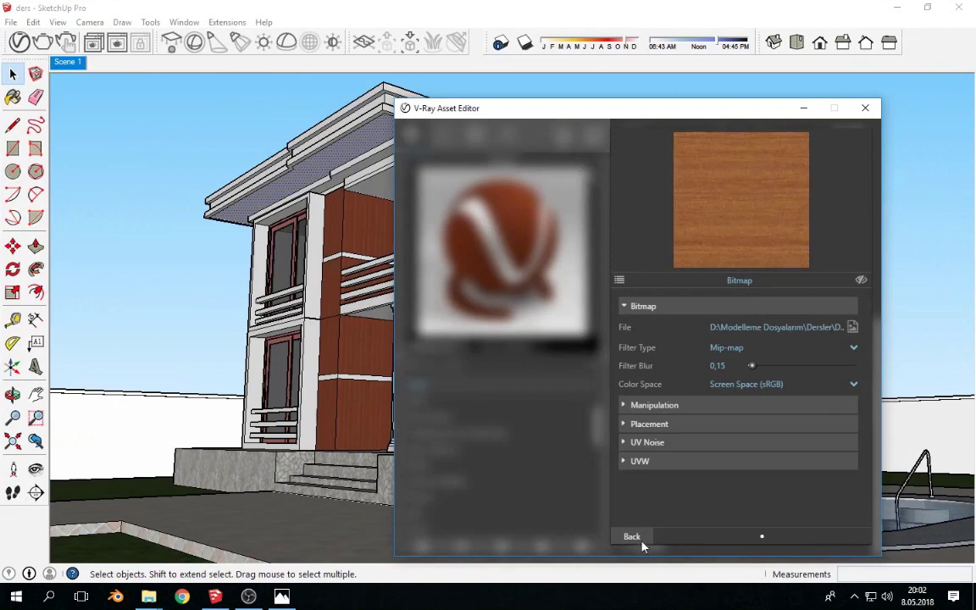
click(640, 539)
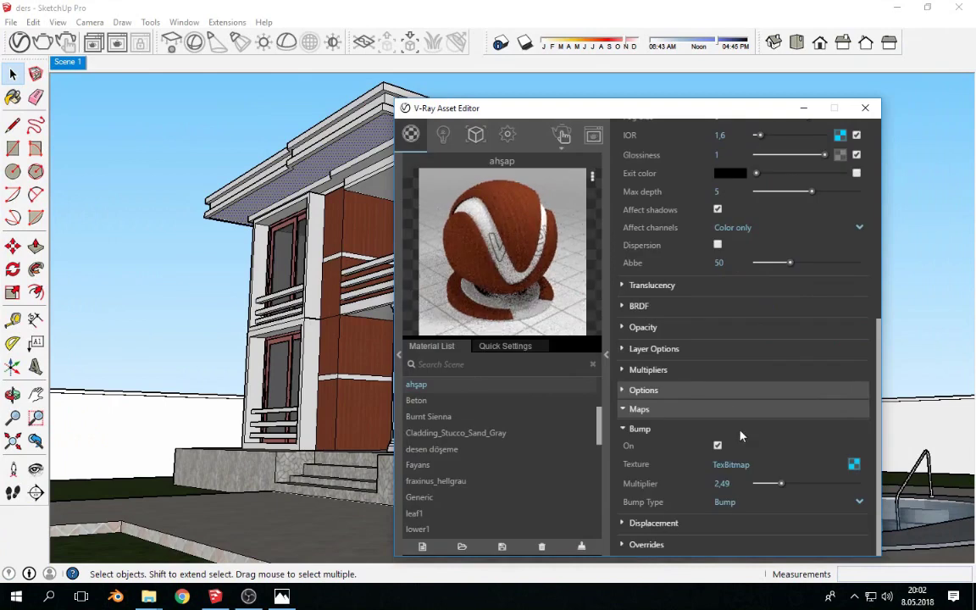
scroll(758, 415, up, 3)
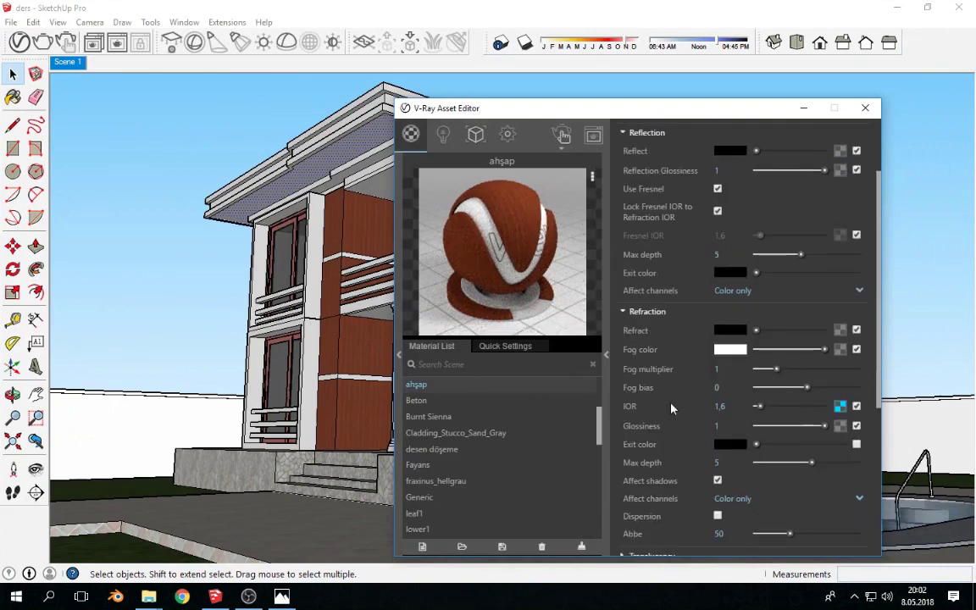
- Clear the file path of the refraction IOR bitmap so it is empty
click(839, 406)
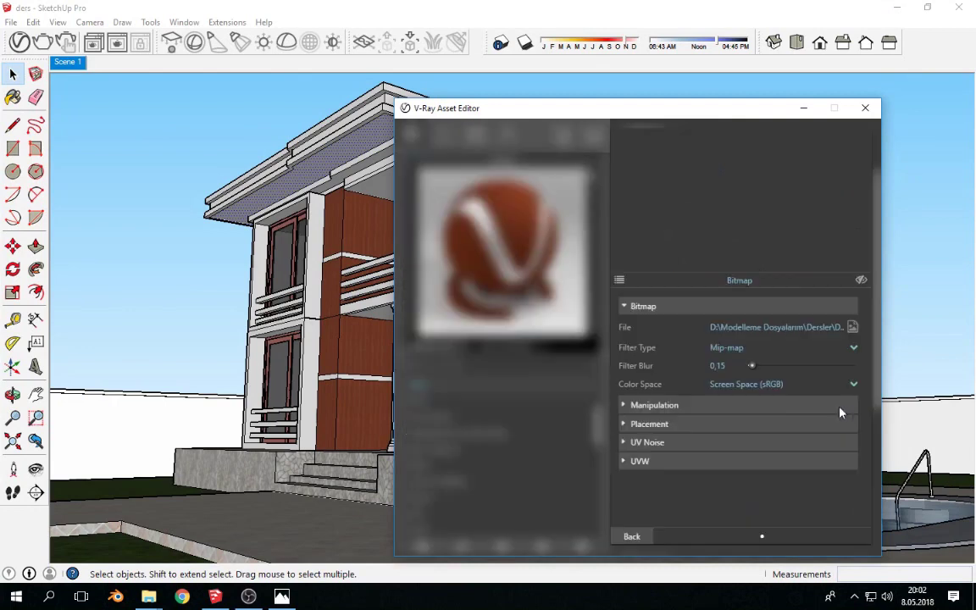
click(851, 326)
key(Escape)
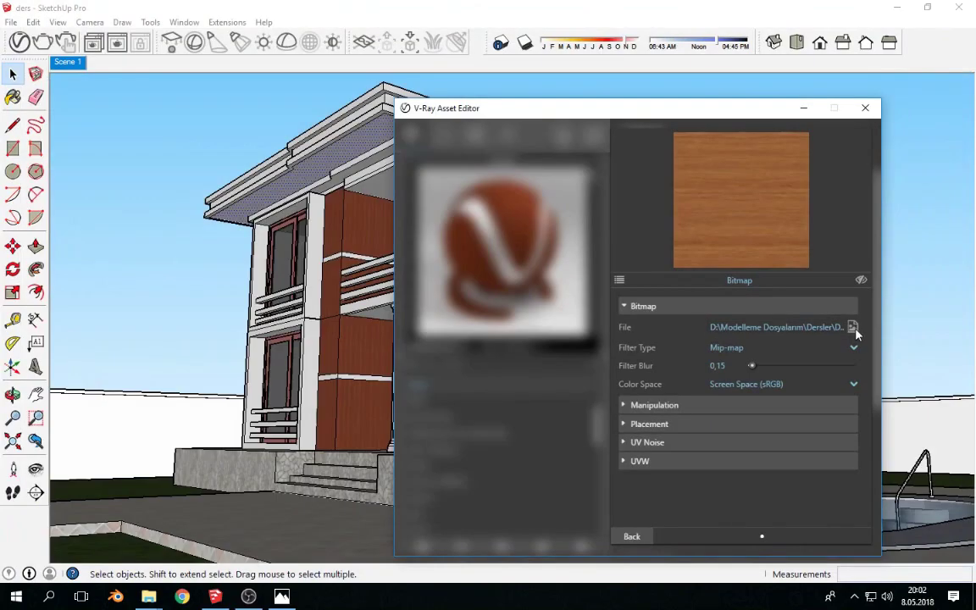
click(852, 327)
key(Escape)
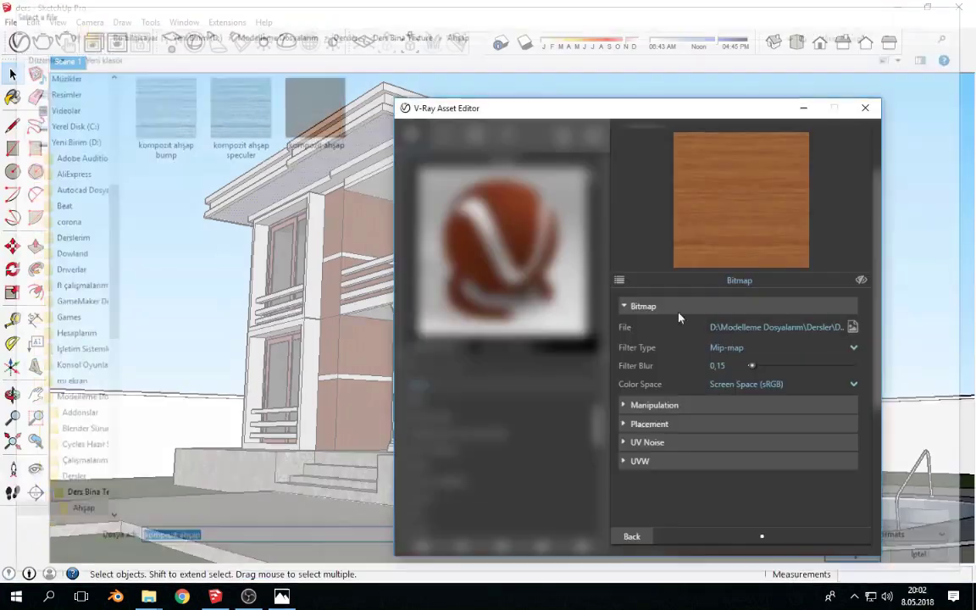
double_click(774, 326)
key(ctrl+a)
key(BackSpace)
click(739, 505)
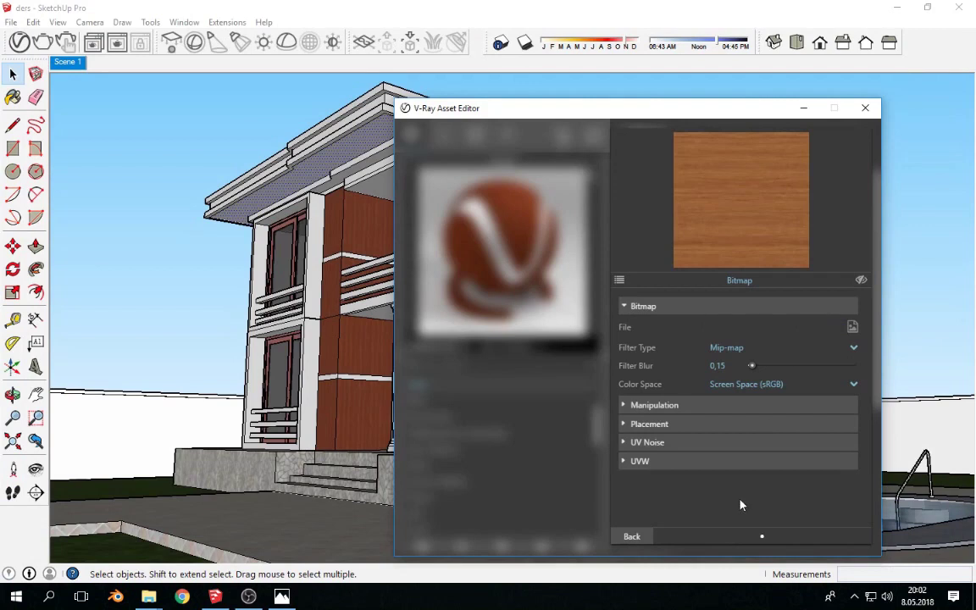
click(642, 544)
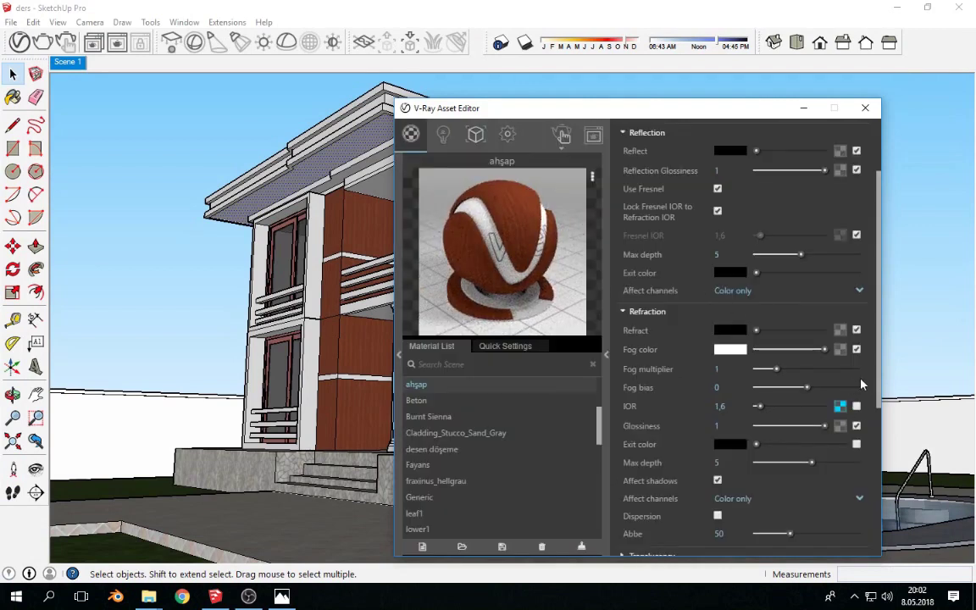
- Open the diffuse bitmap's file browser, then cancel without choosing a new file
scroll(862, 384, up, 2)
scroll(864, 373, up, 2)
click(836, 189)
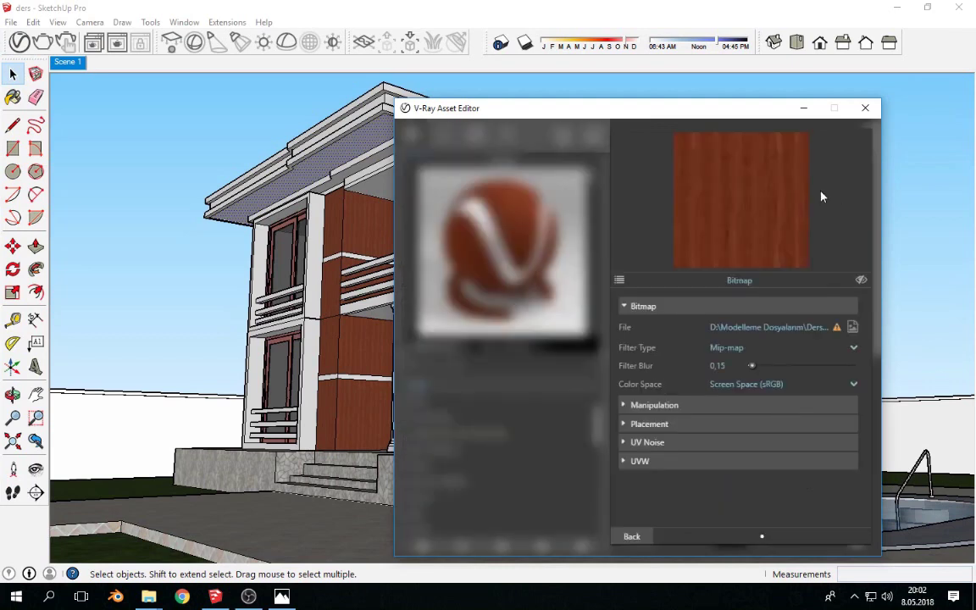
click(852, 327)
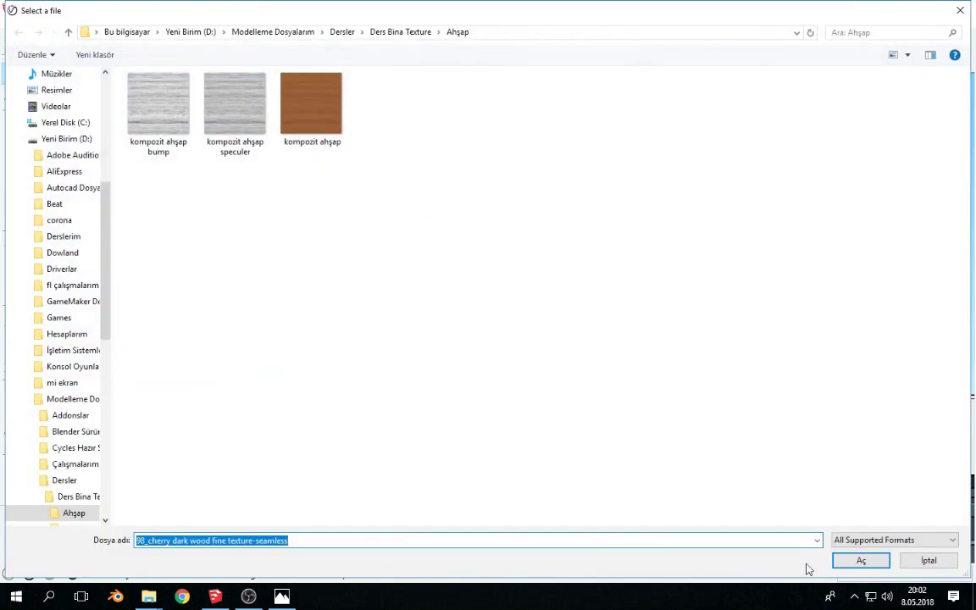
key(Escape)
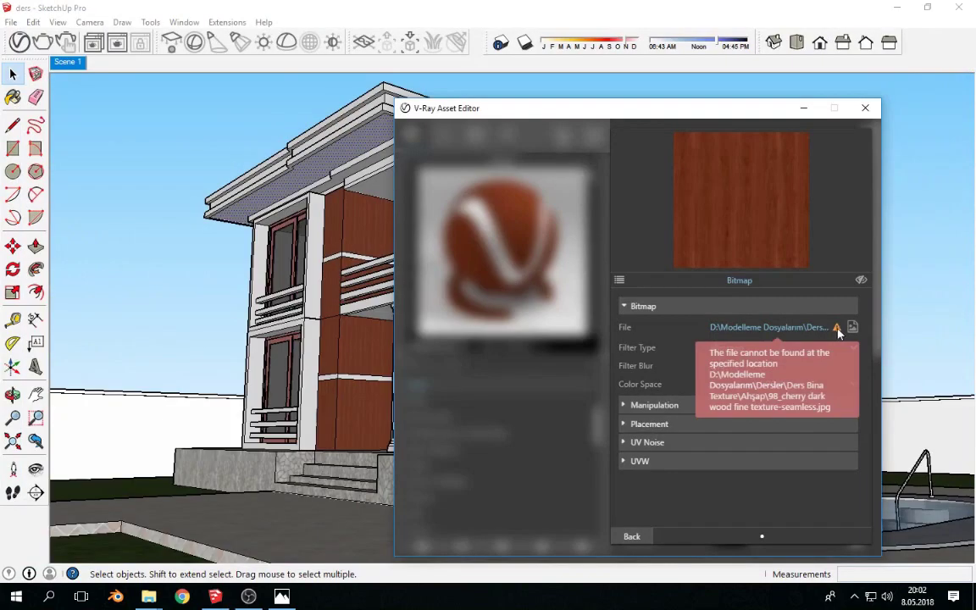
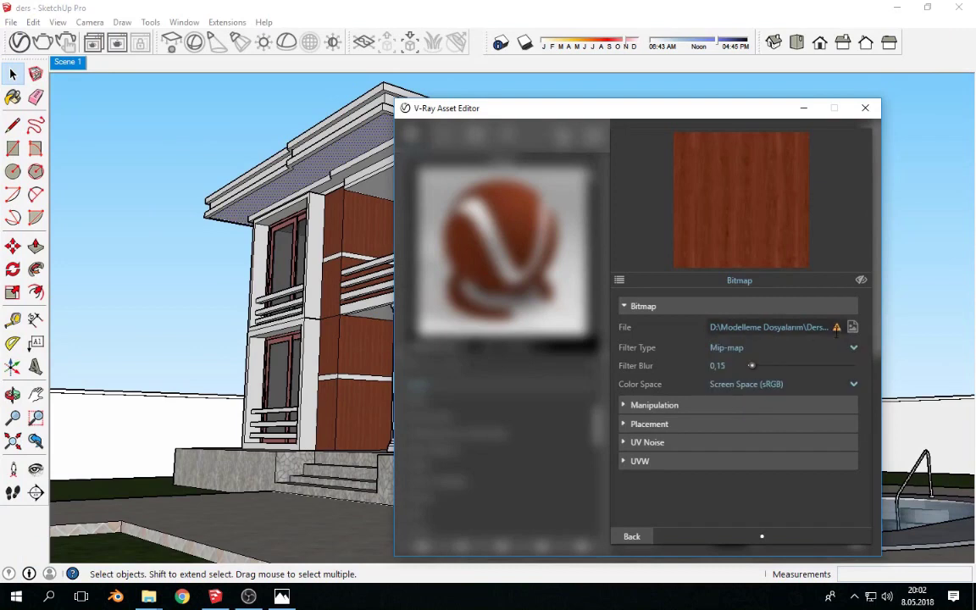
- Relink the ahşap material's missing diffuse texture to the 'kompozit ahşap' image
drag(744, 327, 843, 327)
click(811, 327)
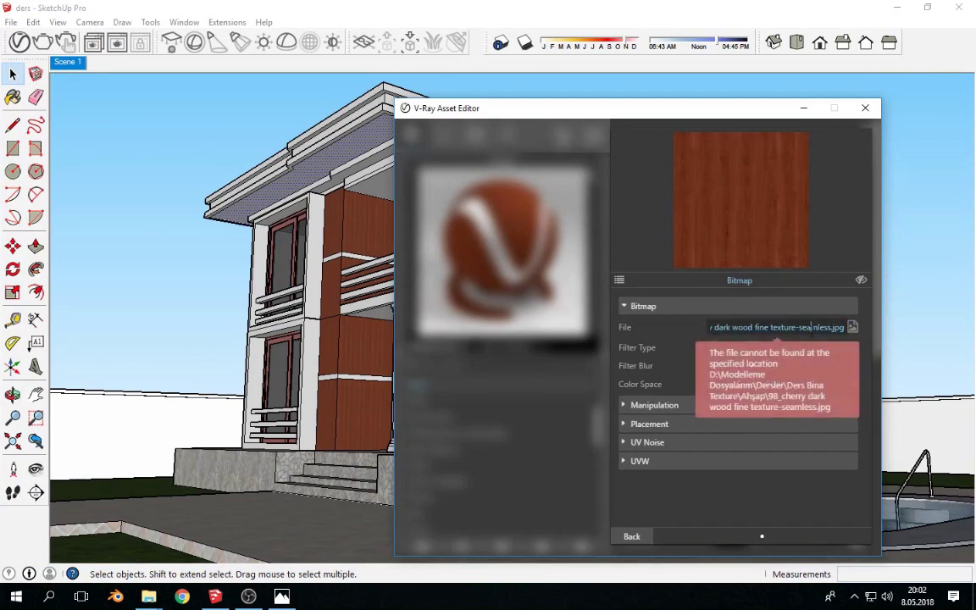
click(852, 327)
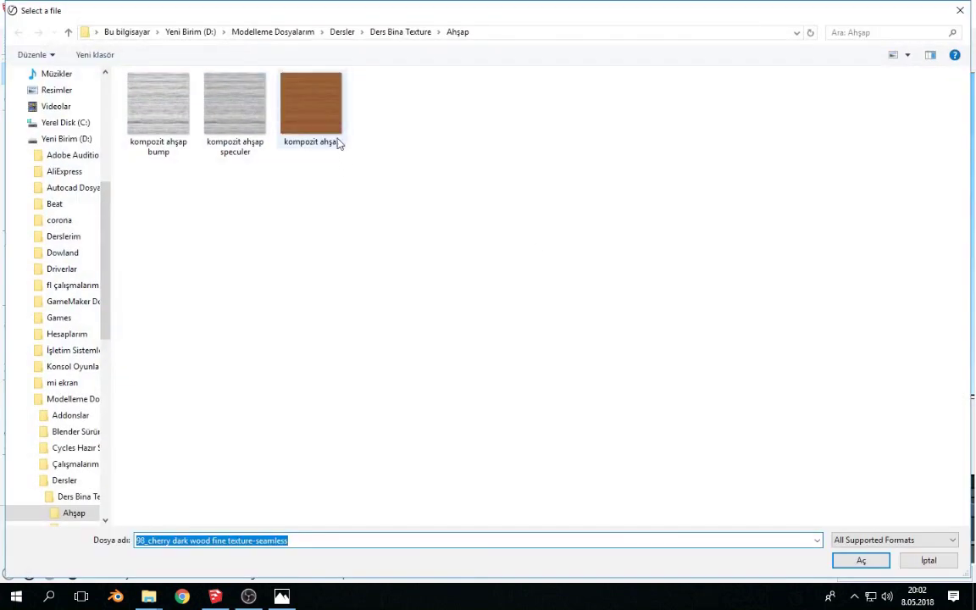
double_click(337, 142)
click(641, 537)
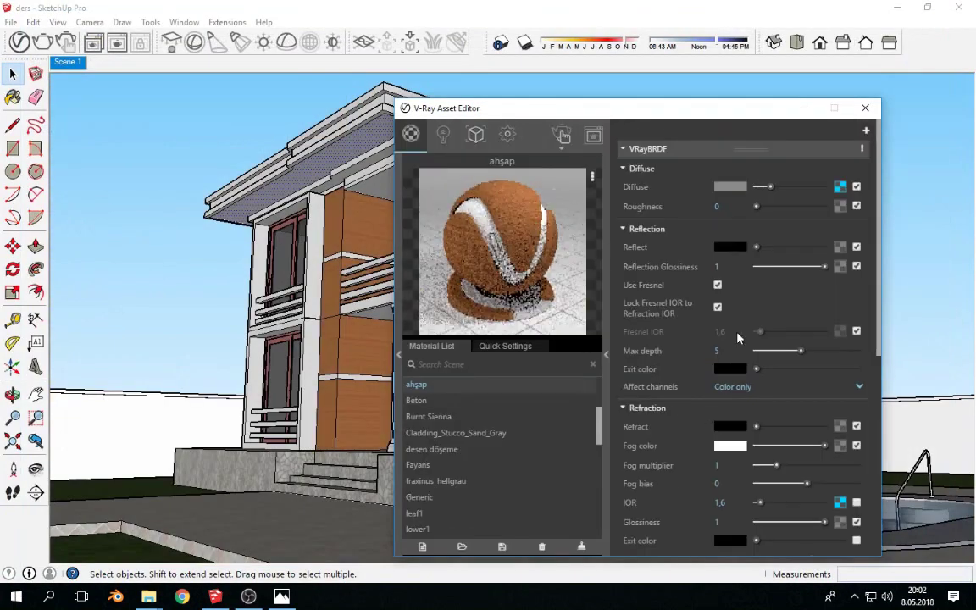
- Raise ahşap's reflection and map the 'kompozit ahşap speculer' bitmap to Reflect
scroll(756, 440, down, 2)
scroll(758, 396, up, 2)
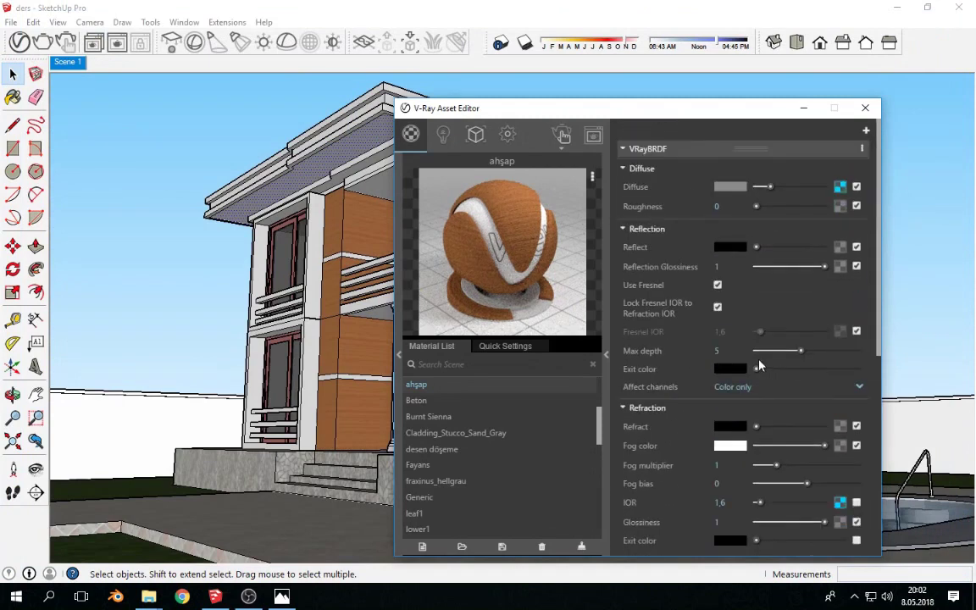
drag(755, 247, 773, 247)
click(840, 246)
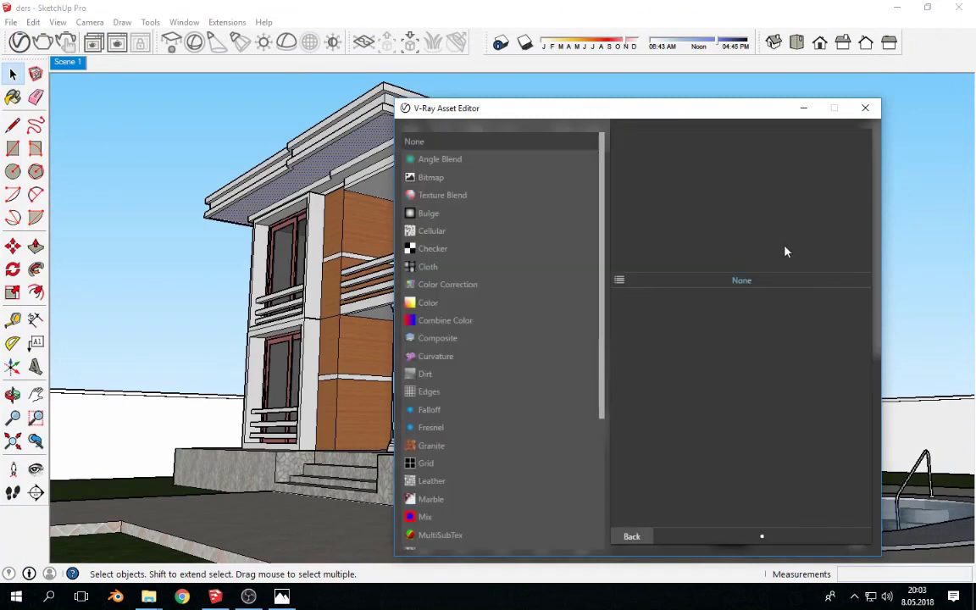
click(415, 178)
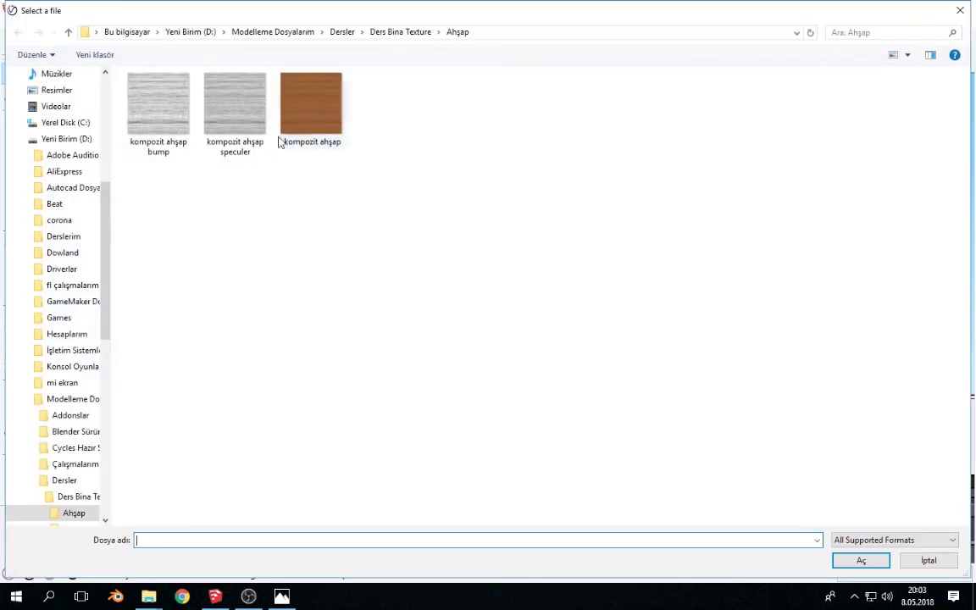
double_click(218, 133)
click(633, 535)
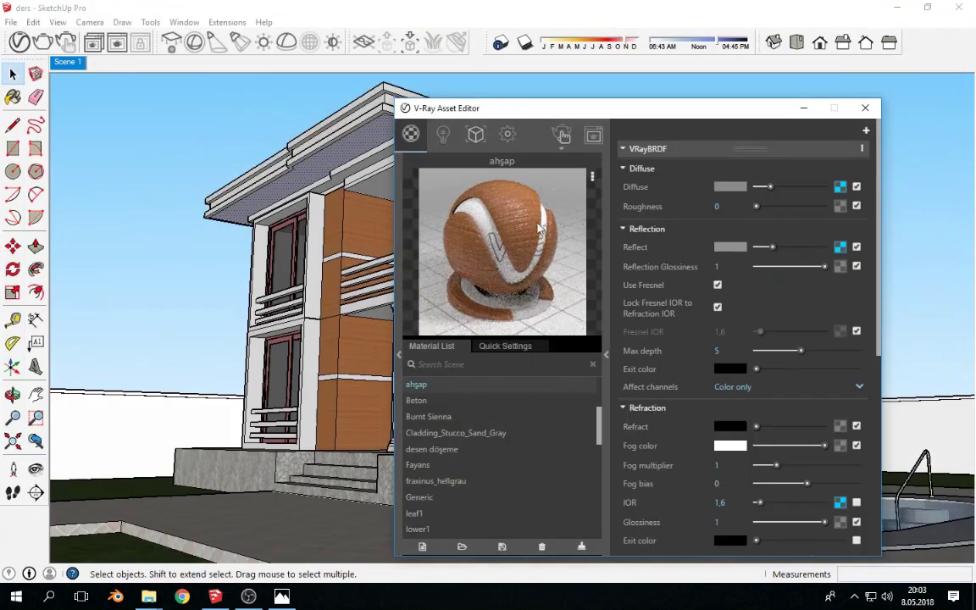
scroll(745, 381, down, 6)
- Load 'kompozit ahşap bump' as ahşap's bump texture at multiplier 0,49, then close the editor
click(639, 409)
click(853, 466)
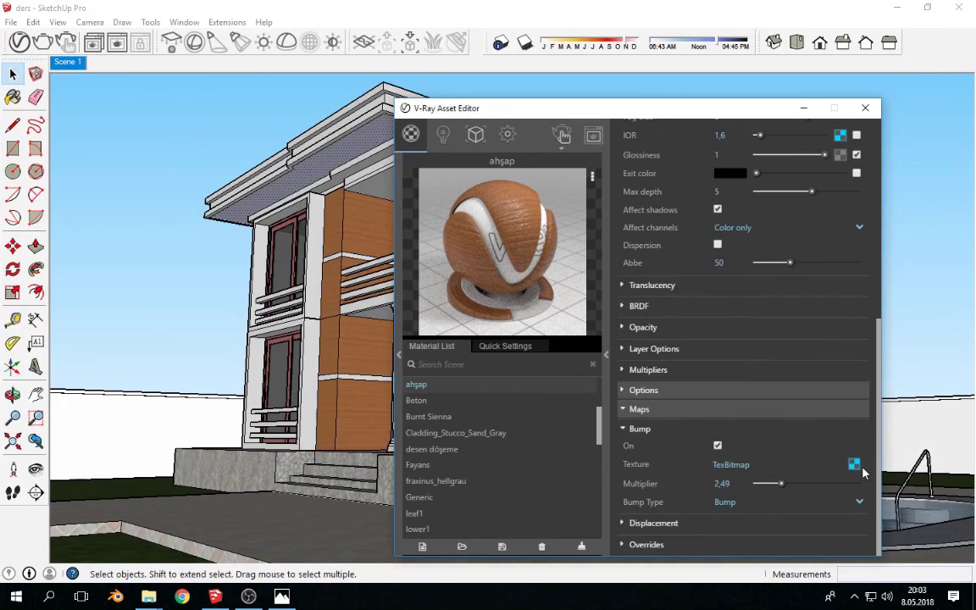
click(853, 329)
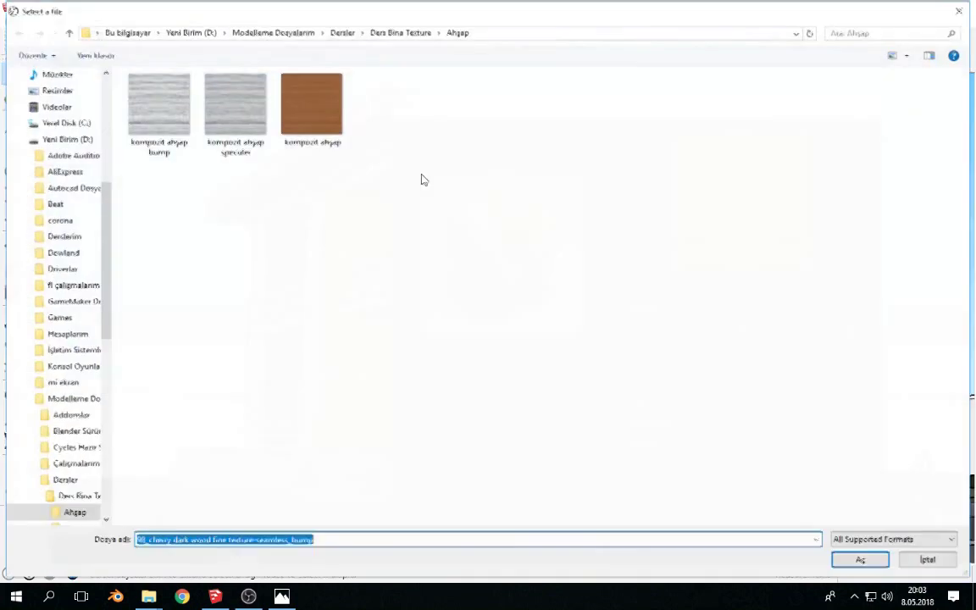
double_click(162, 108)
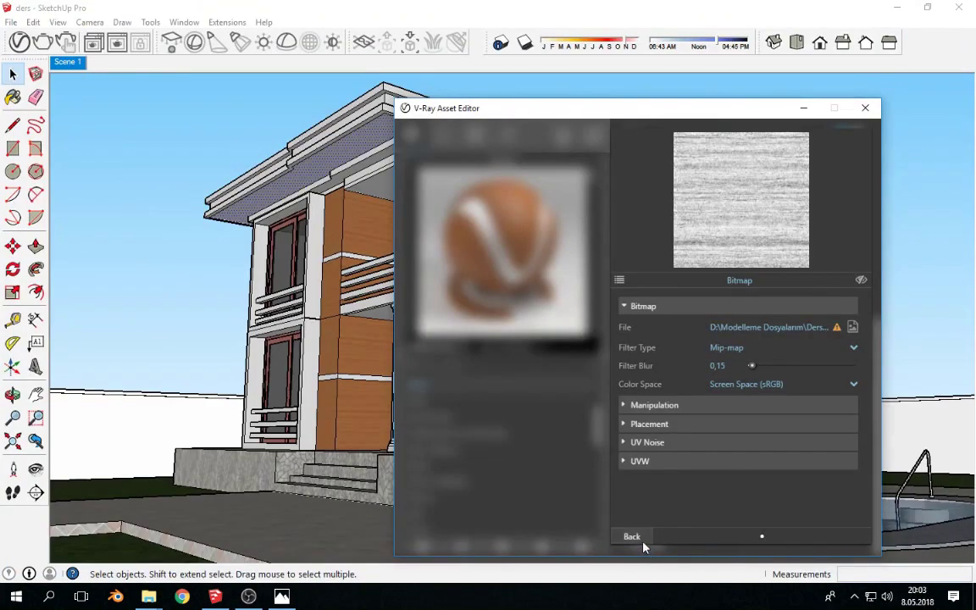
click(641, 541)
drag(785, 484, 763, 485)
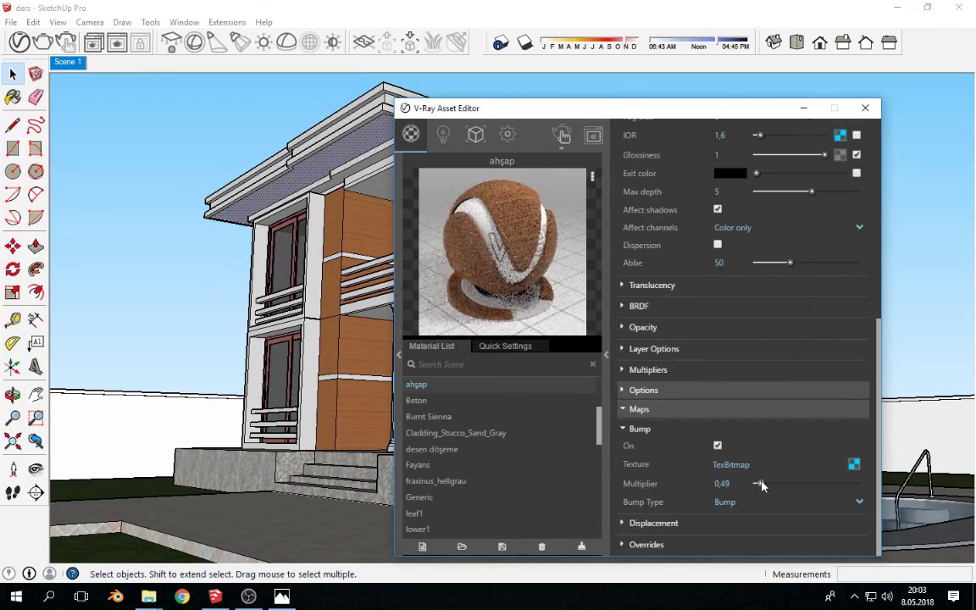
click(863, 111)
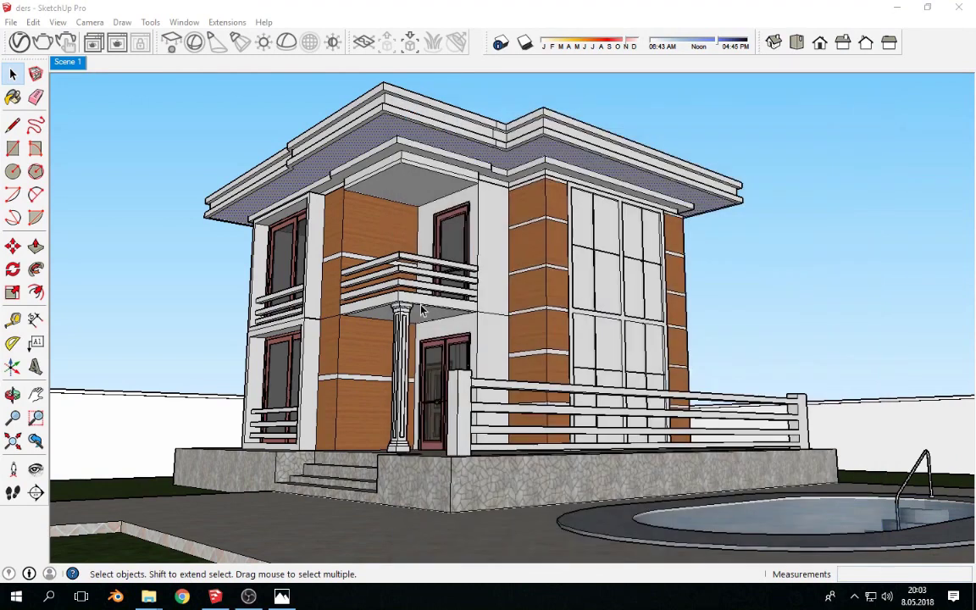
- Orbit and zoom in on the wood-clad corner column by the glass wall, then reopen the V-Ray Asset Editor
middle_drag(377, 274, 668, 445)
scroll(561, 369, up, 10)
middle_drag(560, 368, 735, 409)
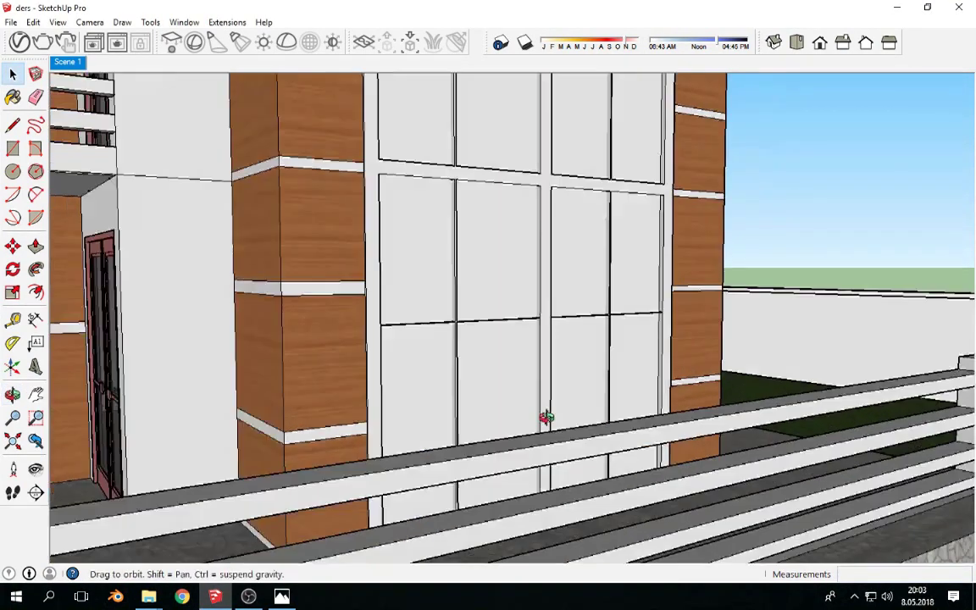
scroll(569, 458, up, 3)
click(535, 454)
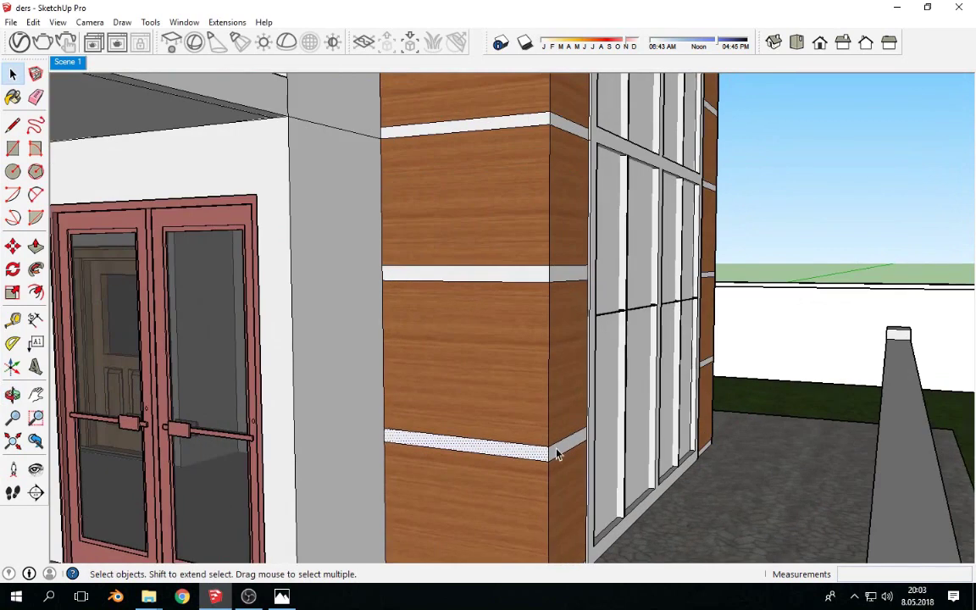
middle_drag(522, 280, 546, 349)
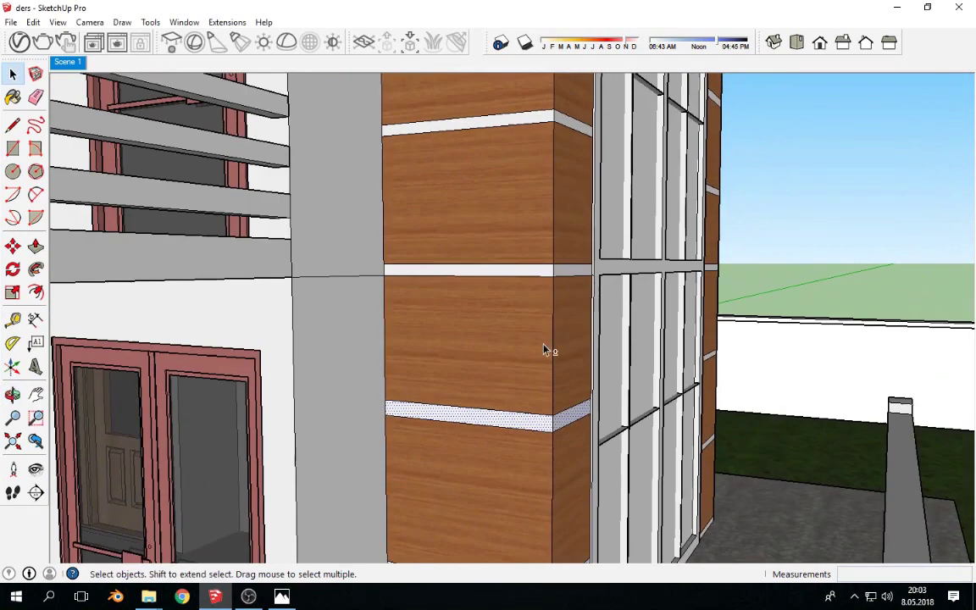
middle_drag(575, 202, 564, 354)
click(557, 342)
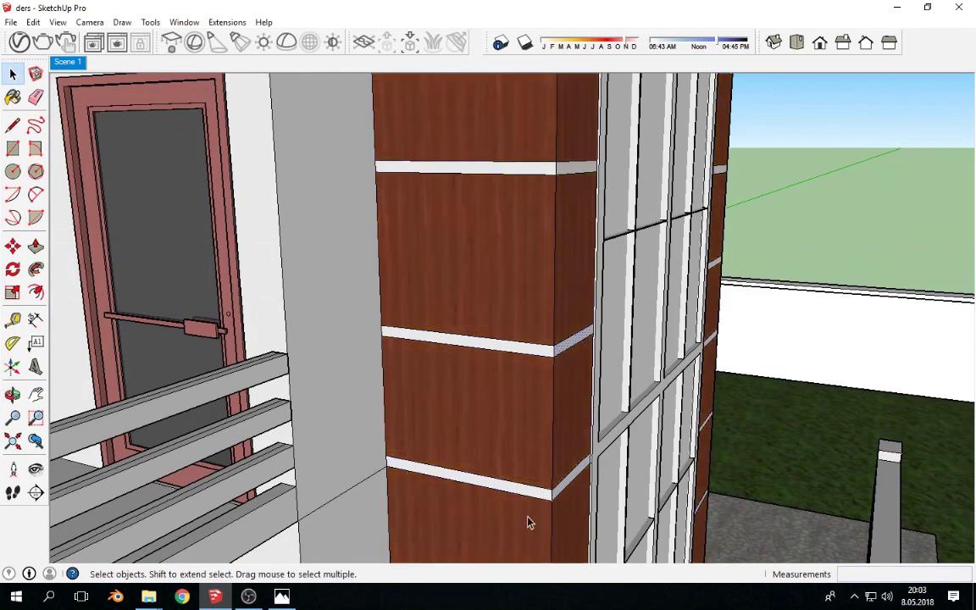
middle_drag(526, 518, 531, 391)
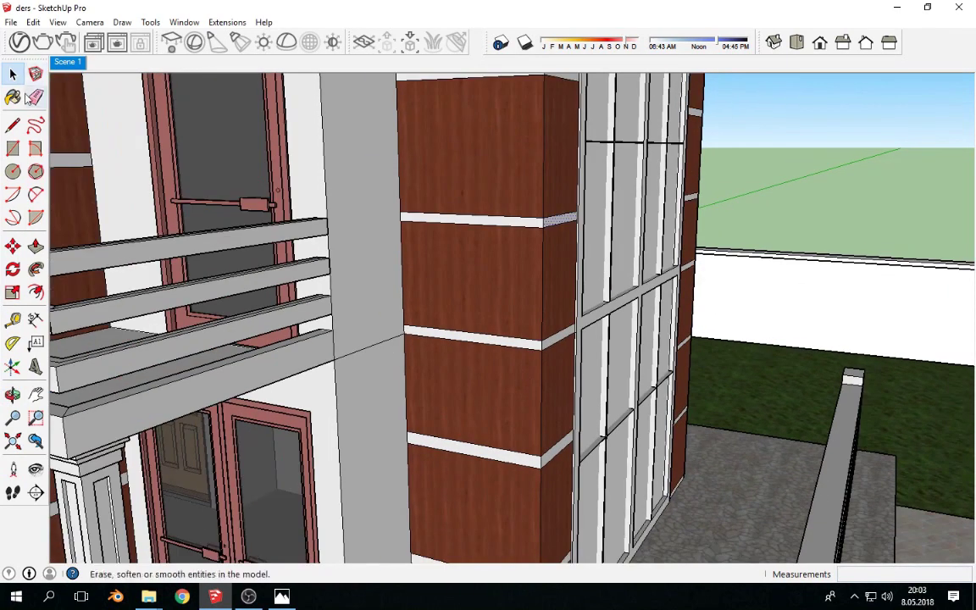
click(19, 42)
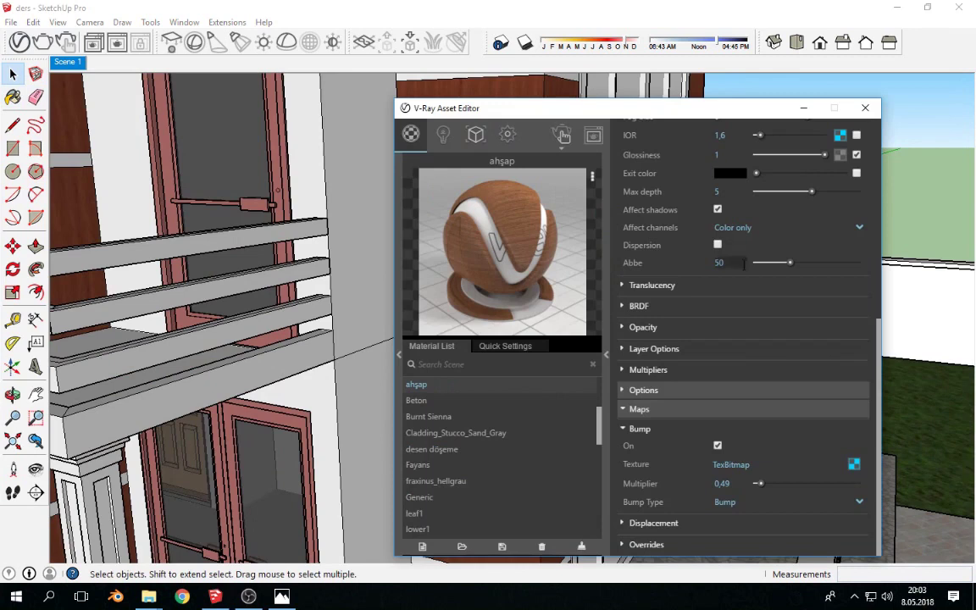
- Reload the 'kompozit ahşap' image as the ahşap diffuse texture
scroll(720, 280, up, 3)
scroll(723, 317, up, 3)
scroll(722, 330, up, 2)
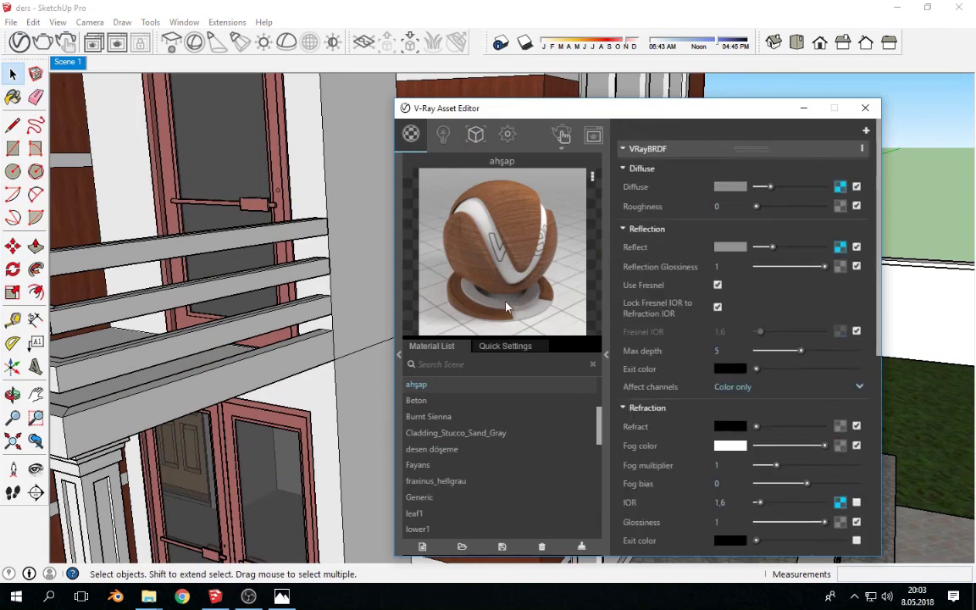
click(839, 187)
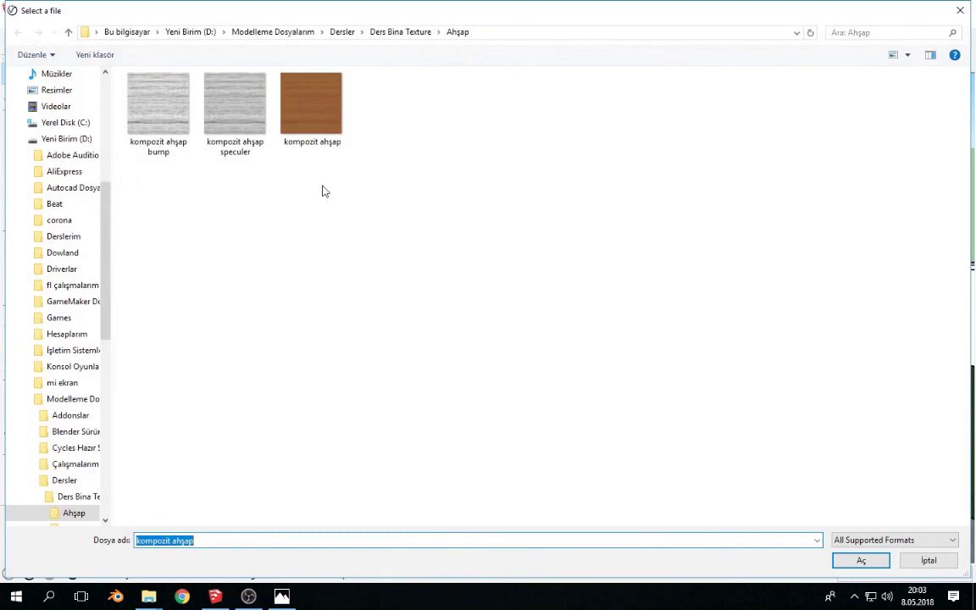
double_click(292, 98)
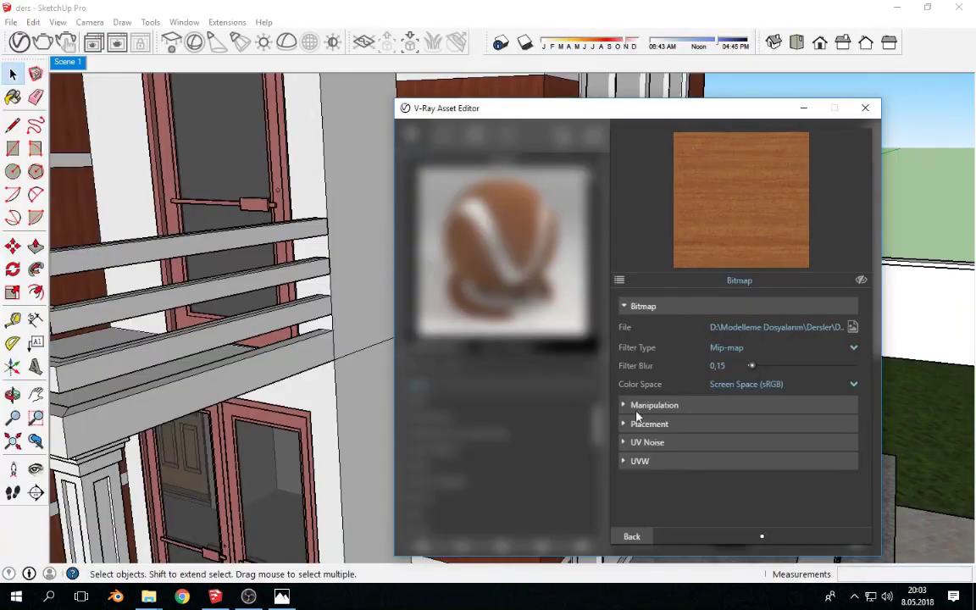
click(631, 536)
- Reload the grey 'kompozit ahşap speculer' image as the reflection map
scroll(264, 327, down, 5)
scroll(263, 327, down, 2)
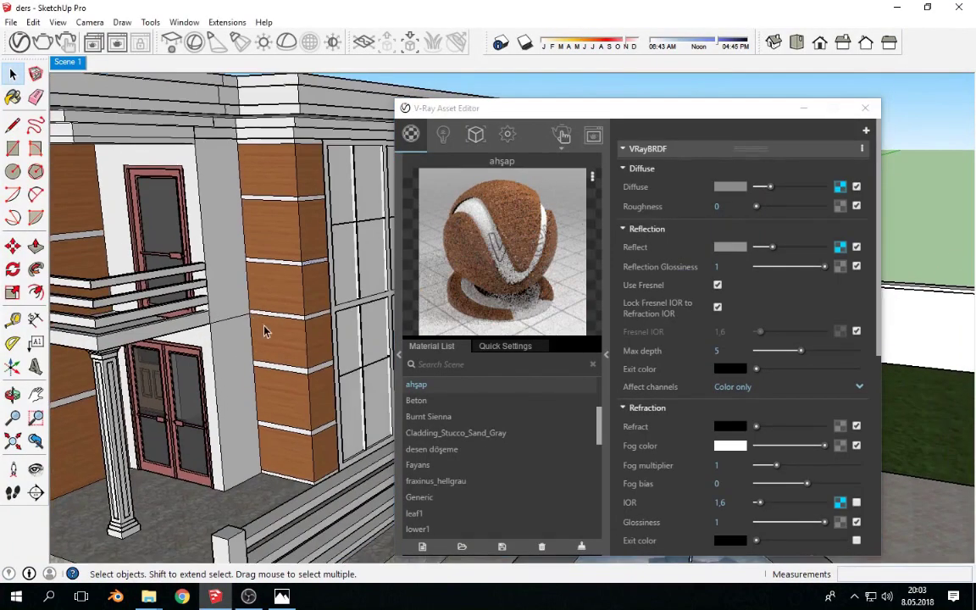
scroll(780, 326, down, 5)
scroll(763, 347, down, 1)
scroll(818, 272, up, 2)
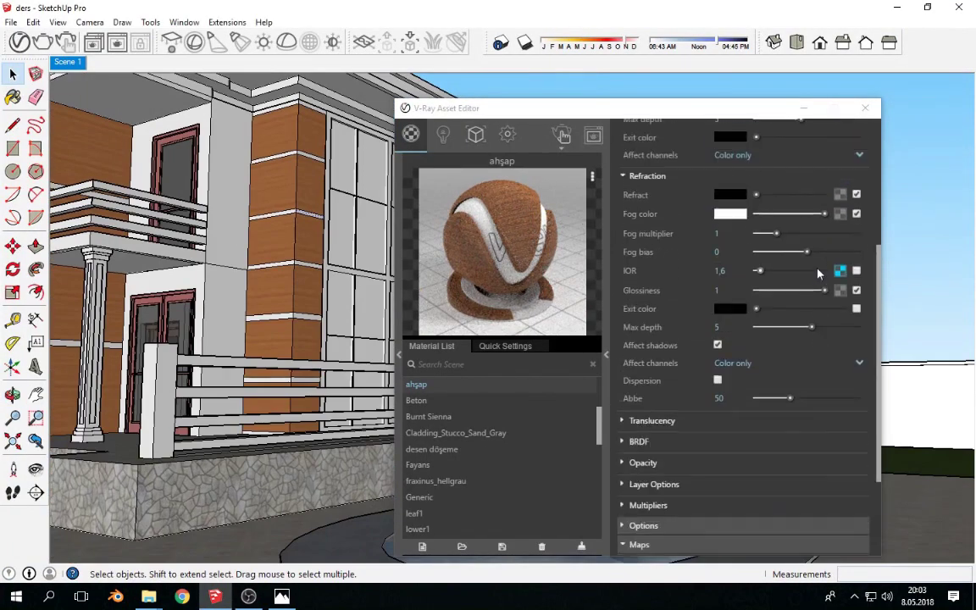
scroll(822, 280, up, 3)
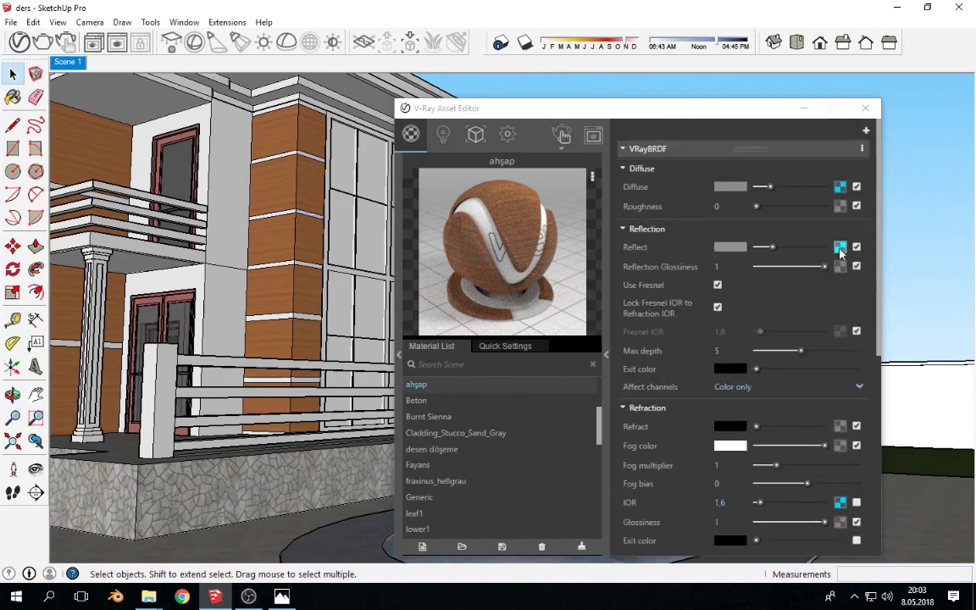
click(839, 247)
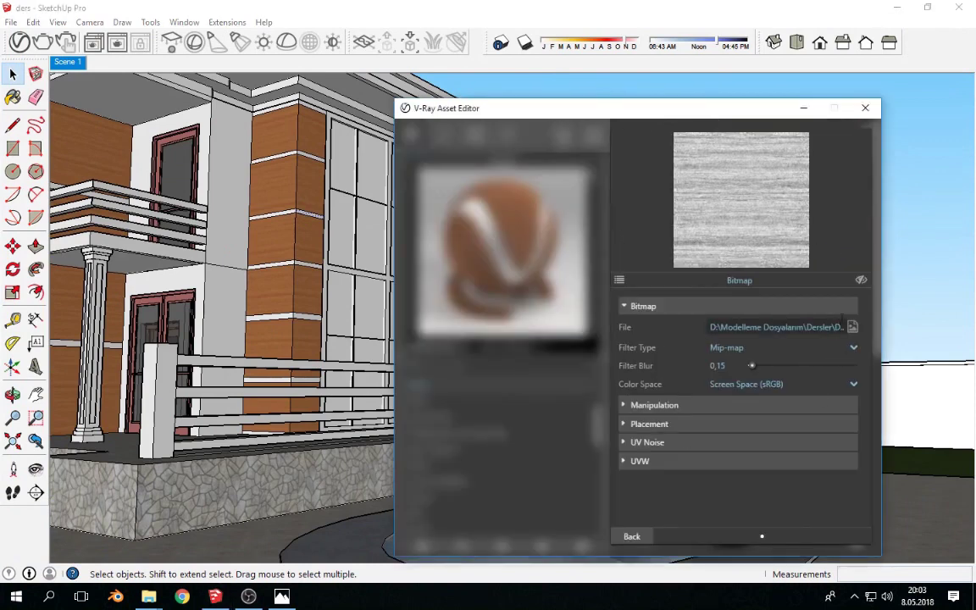
click(810, 326)
double_click(227, 123)
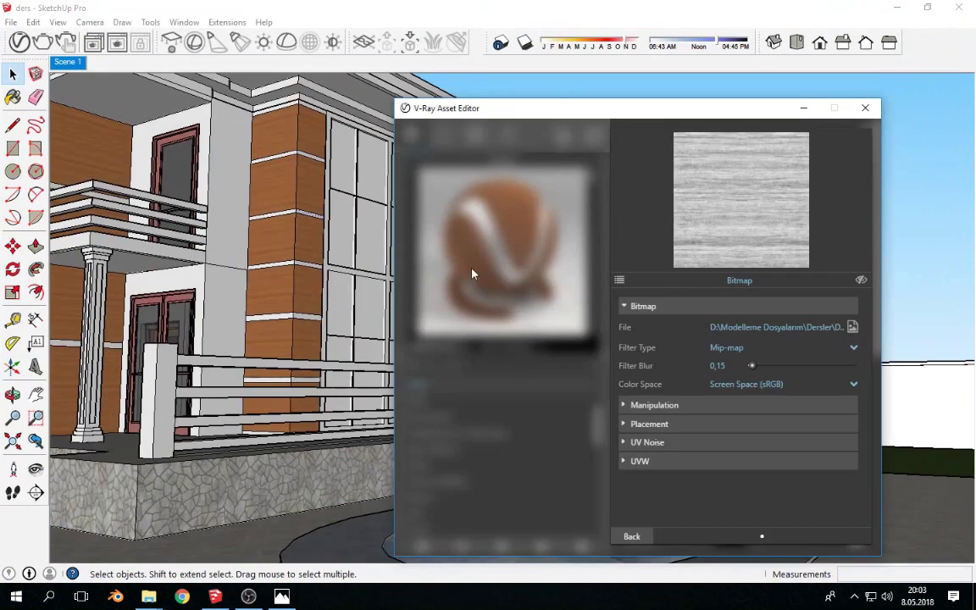
click(628, 535)
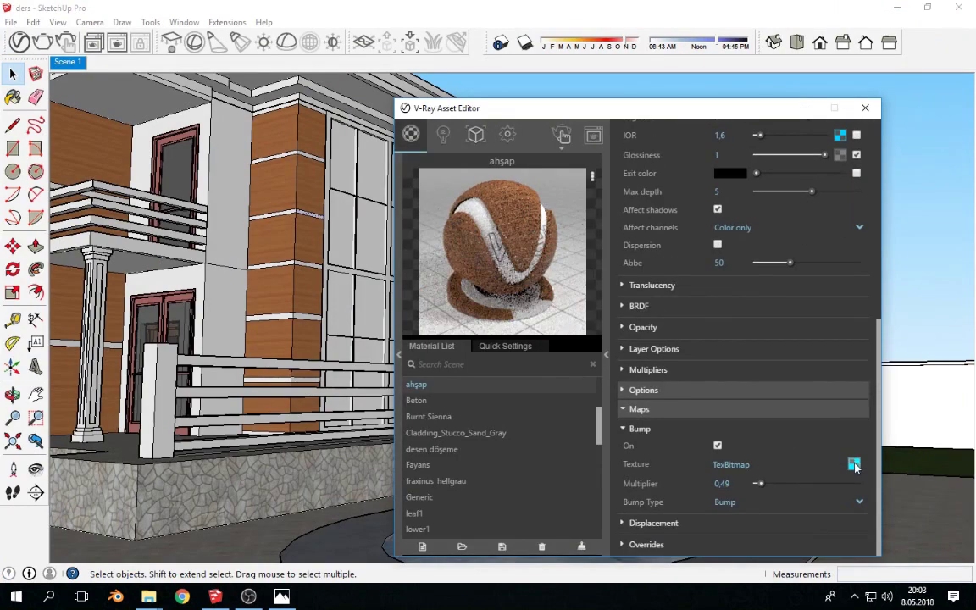
- Load 'kompozit ahşap bump' as the bump texture and close the material editor
click(853, 464)
click(852, 326)
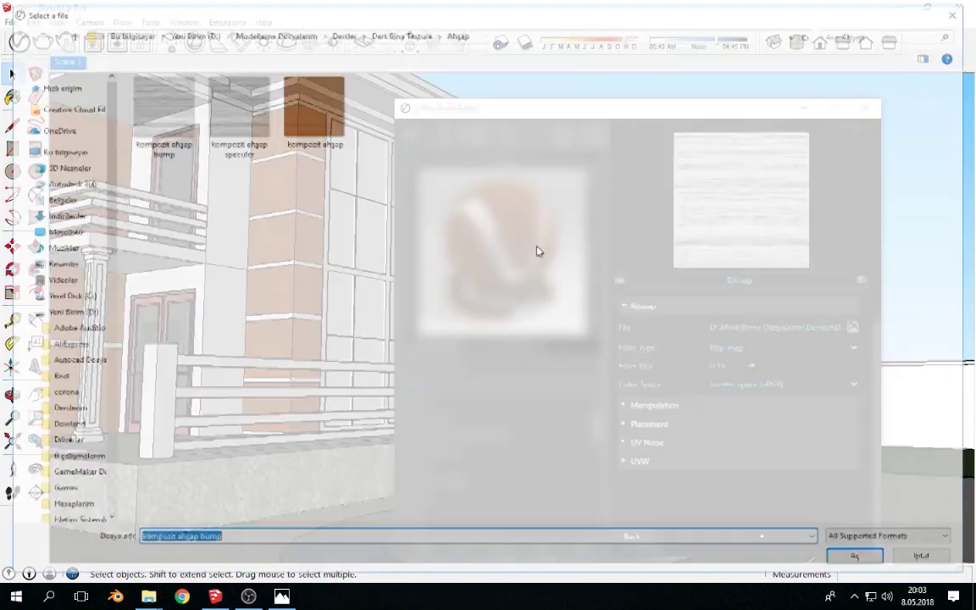
double_click(156, 108)
click(619, 542)
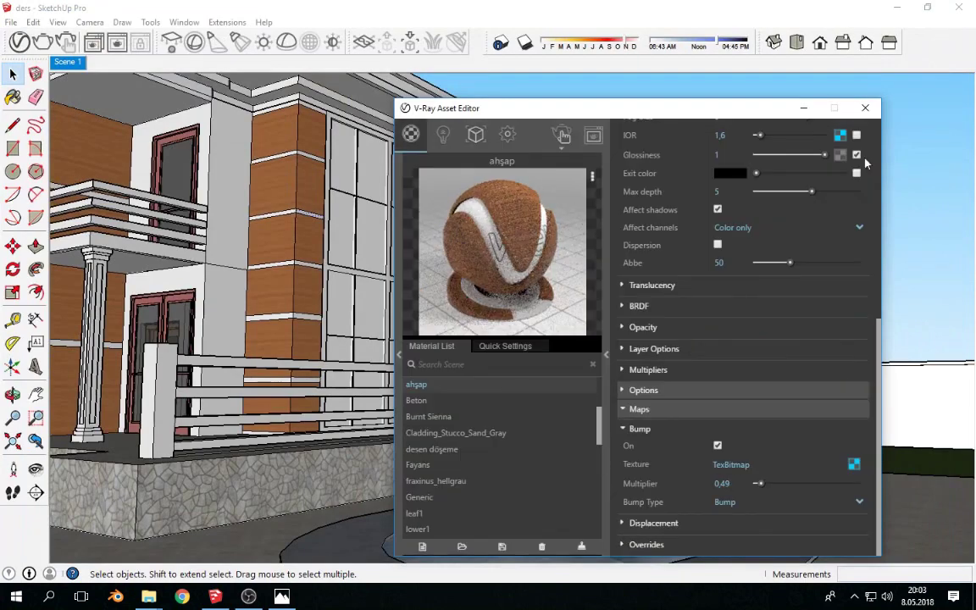
click(864, 108)
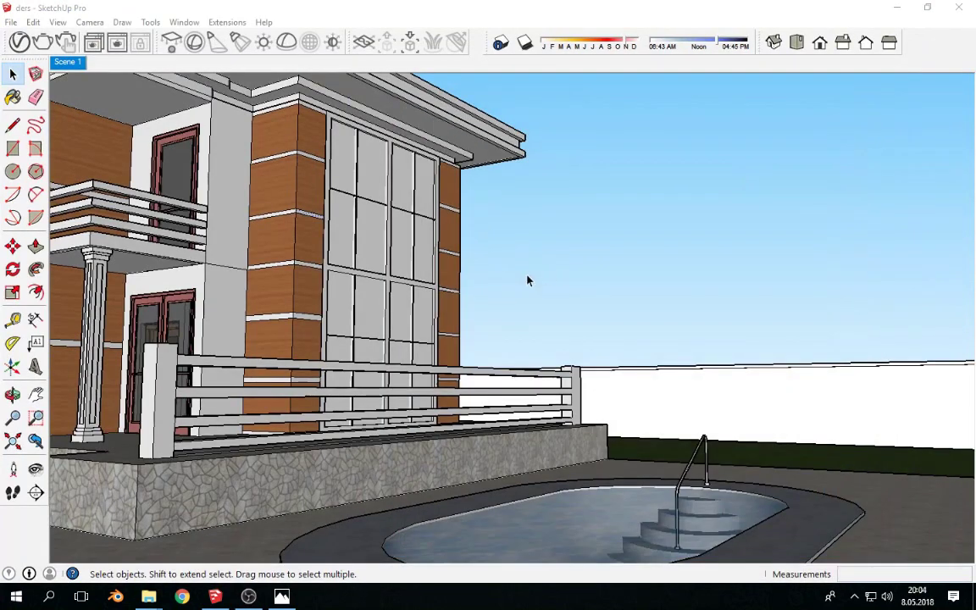
- Save the model, then orbit around the front door, balcony and column
click(11, 22)
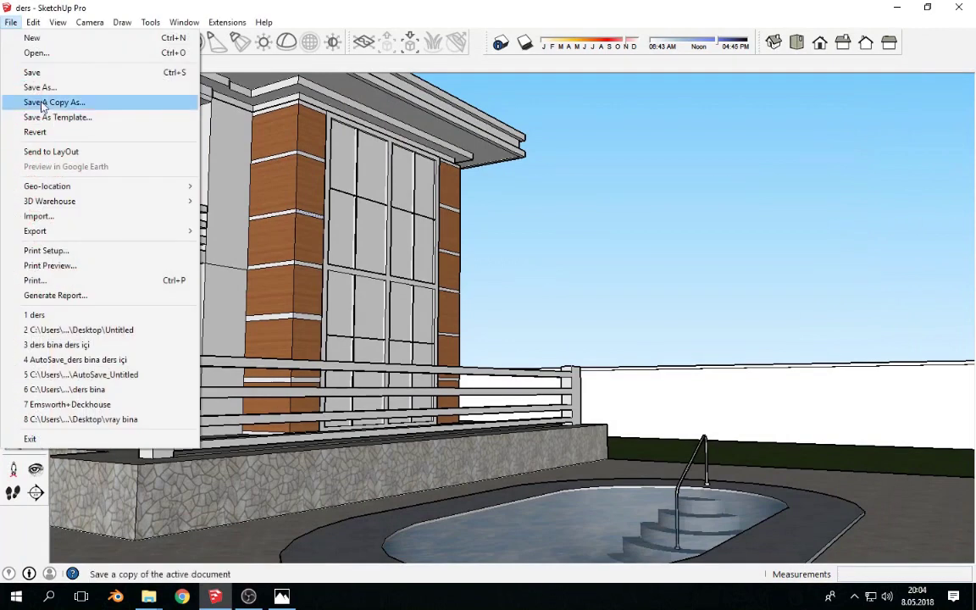
click(34, 73)
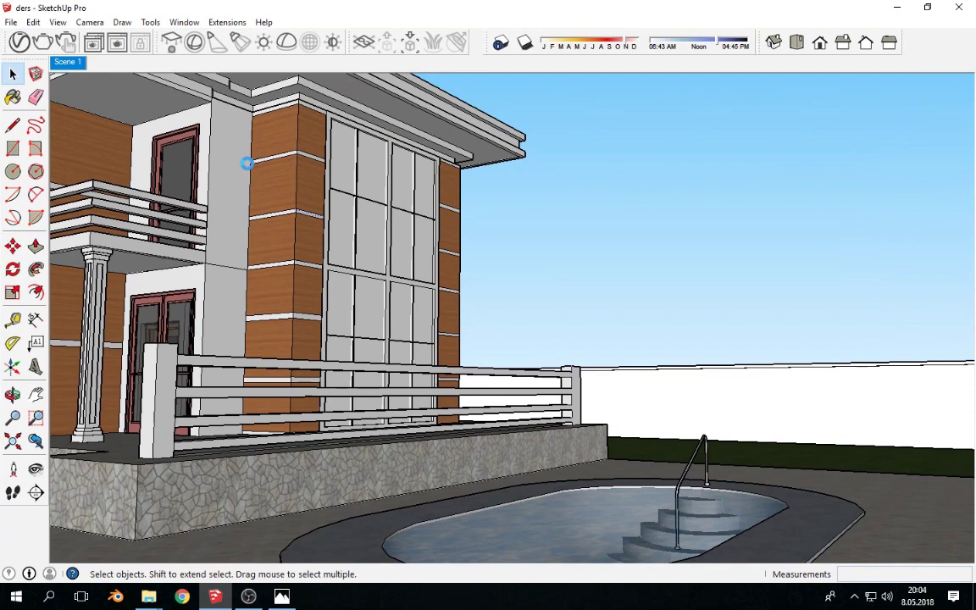
middle_drag(250, 176, 432, 379)
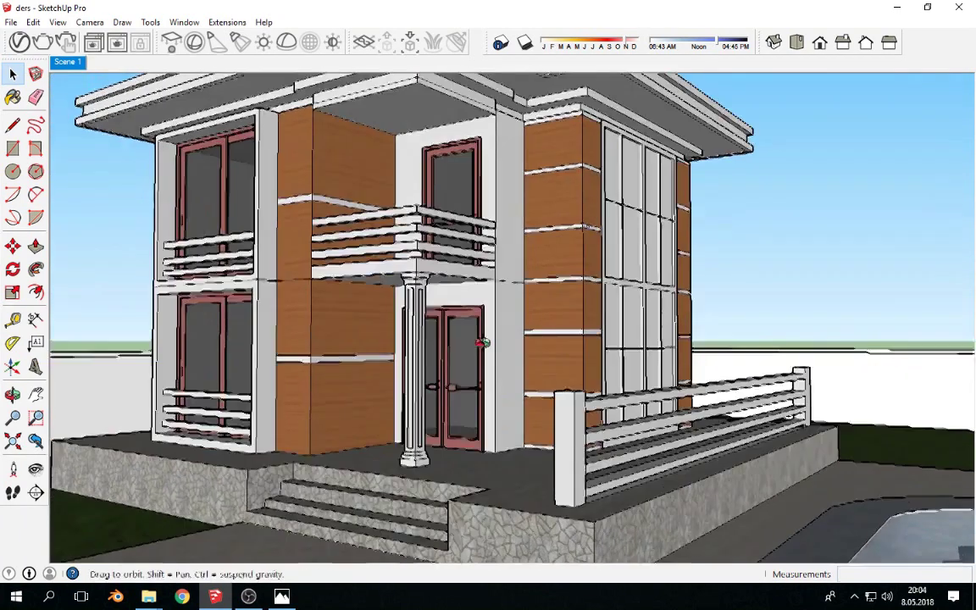
scroll(614, 477, up, 3)
scroll(594, 509, up, 2)
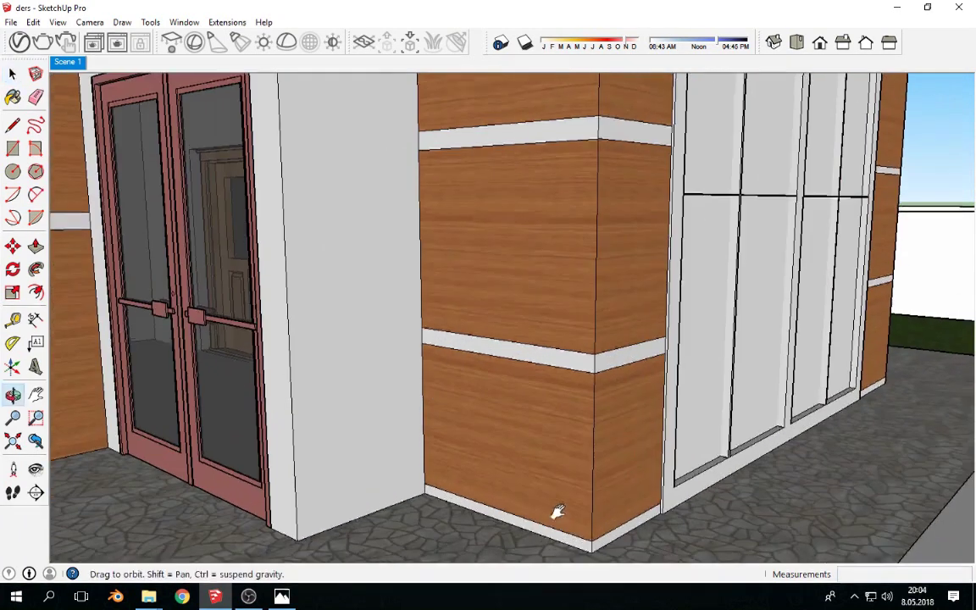
middle_drag(553, 509, 577, 528)
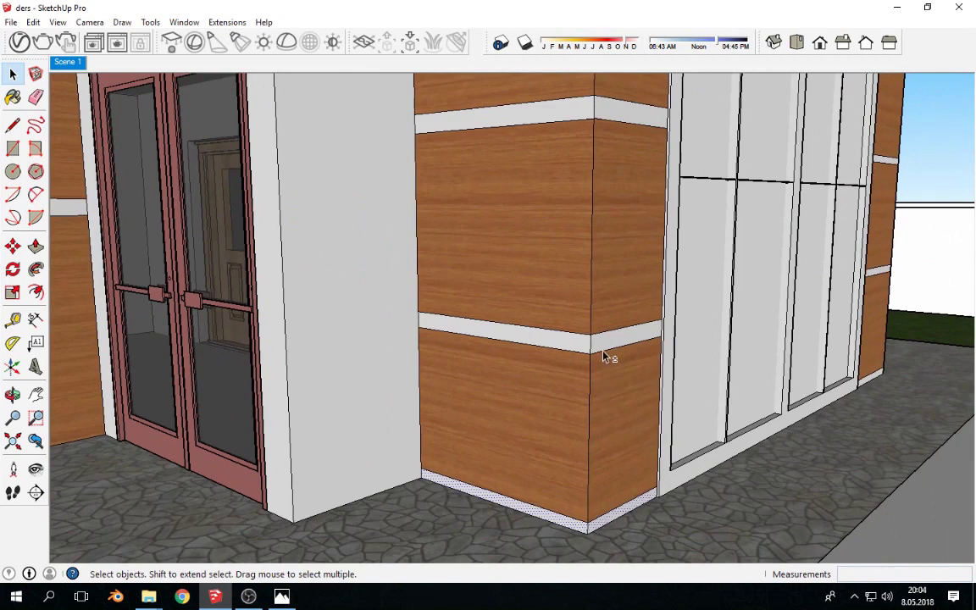
scroll(613, 354, up, 2)
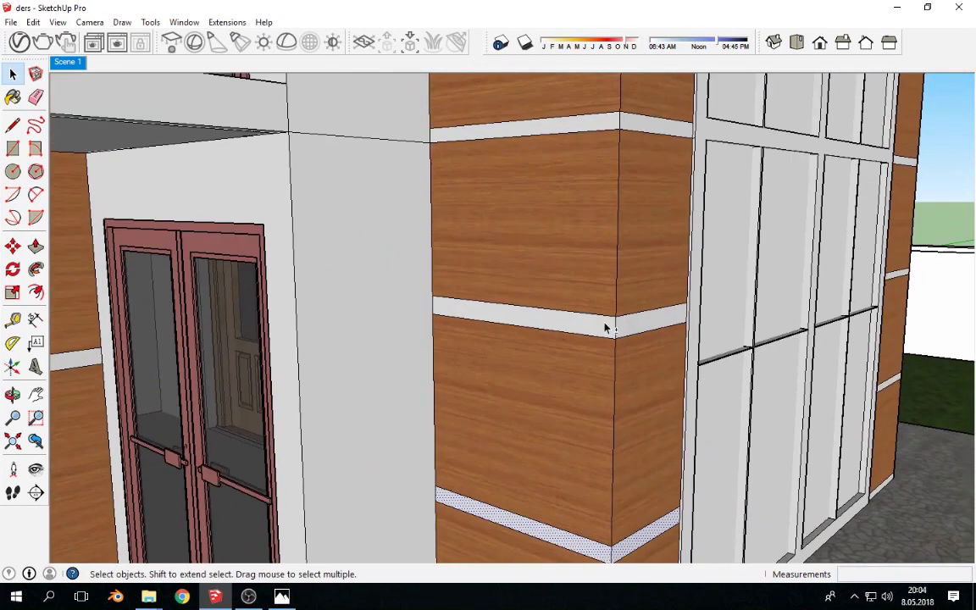
middle_drag(658, 231, 615, 399)
mouse_move(578, 357)
middle_down()
mouse_move(597, 307)
mouse_move(553, 333)
mouse_move(595, 297)
mouse_move(580, 421)
middle_up()
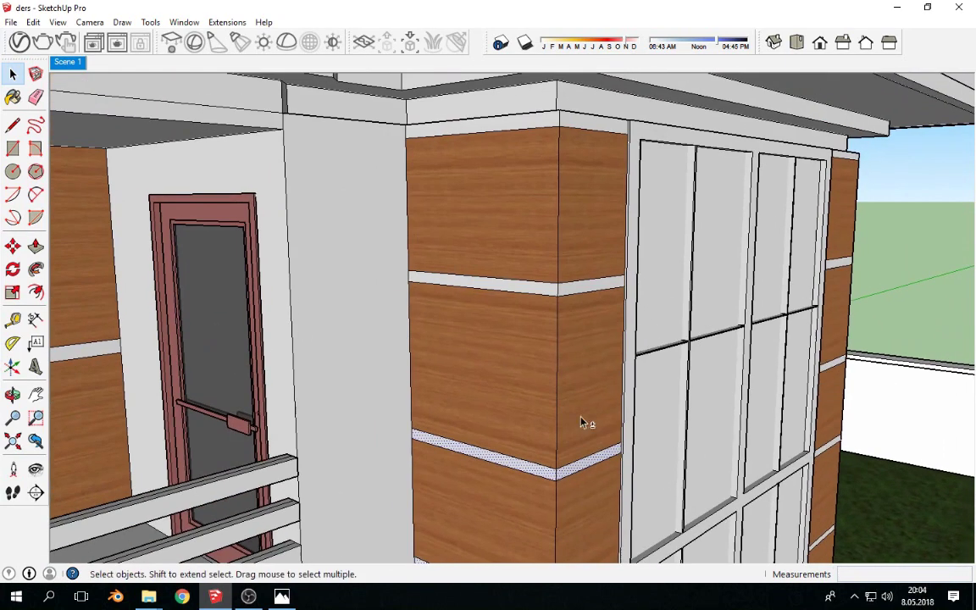
middle_drag(552, 293, 485, 283)
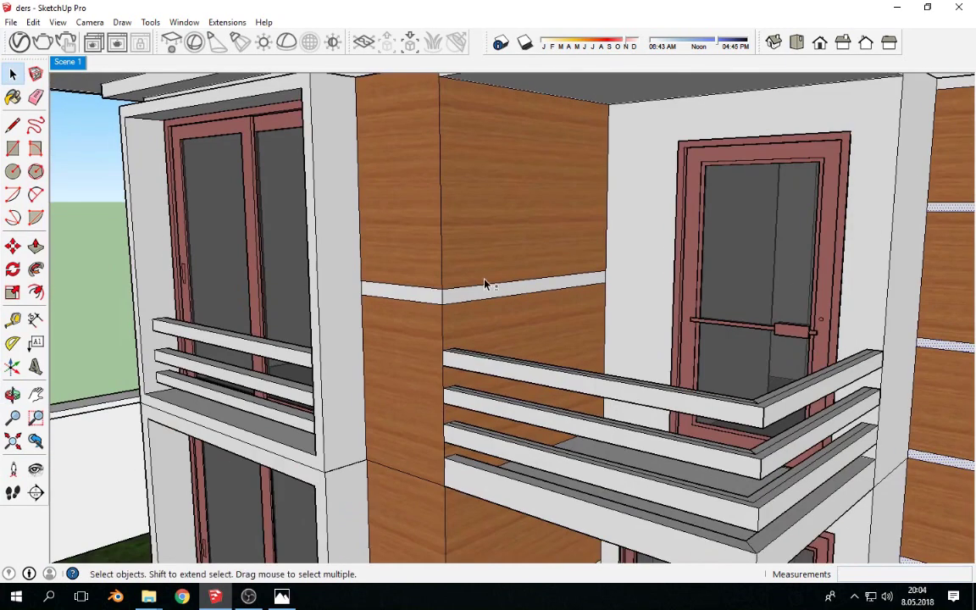
- Orbit to the wood-clad corner and select the white base and horizontal trim bands
shift+middle_drag(464, 394, 464, 343)
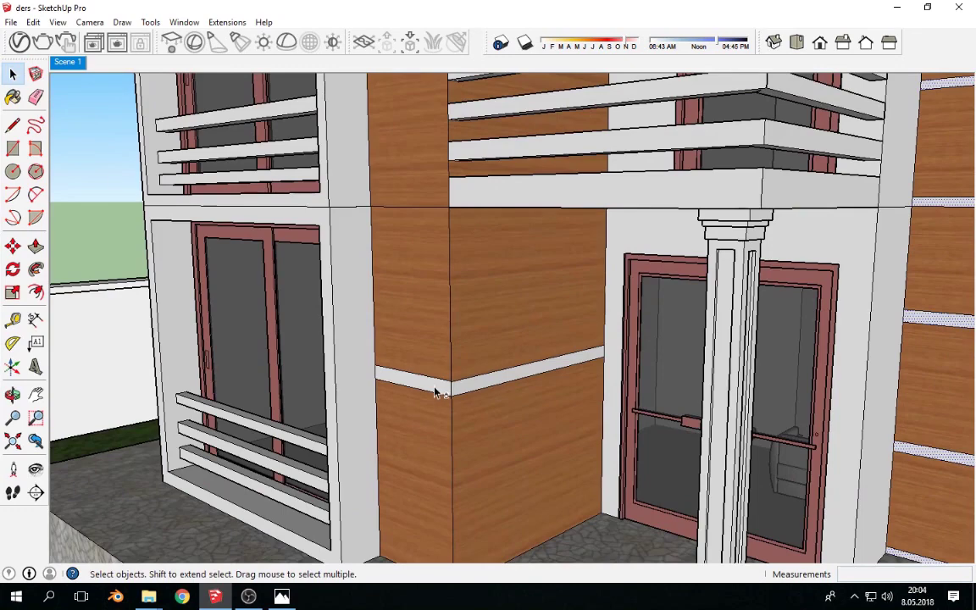
scroll(463, 392, down, 5)
mouse_move(462, 391)
middle_down()
mouse_move(530, 456)
mouse_move(355, 425)
middle_up()
scroll(530, 456, up, 5)
scroll(420, 440, down, 3)
mouse_move(544, 333)
middle_down()
mouse_move(425, 439)
mouse_move(553, 353)
middle_up()
scroll(454, 448, up, 3)
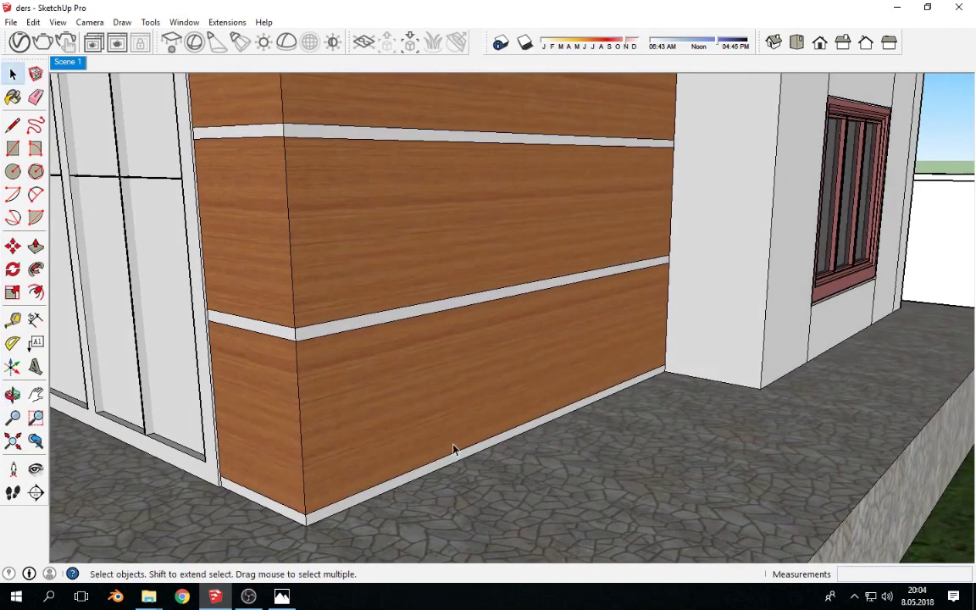
click(310, 517)
mouse_move(285, 337)
middle_down()
mouse_move(387, 342)
mouse_move(366, 277)
mouse_move(463, 359)
mouse_move(409, 318)
mouse_move(498, 275)
mouse_move(333, 266)
middle_up()
click(197, 276)
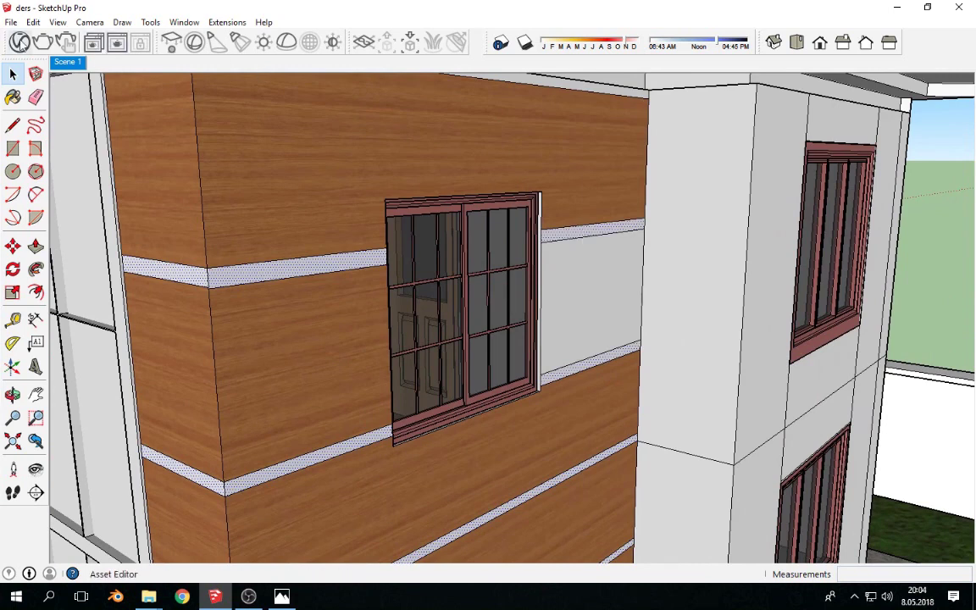
- Open the V-Ray Asset Editor and expand the material library's category list
click(20, 42)
click(400, 356)
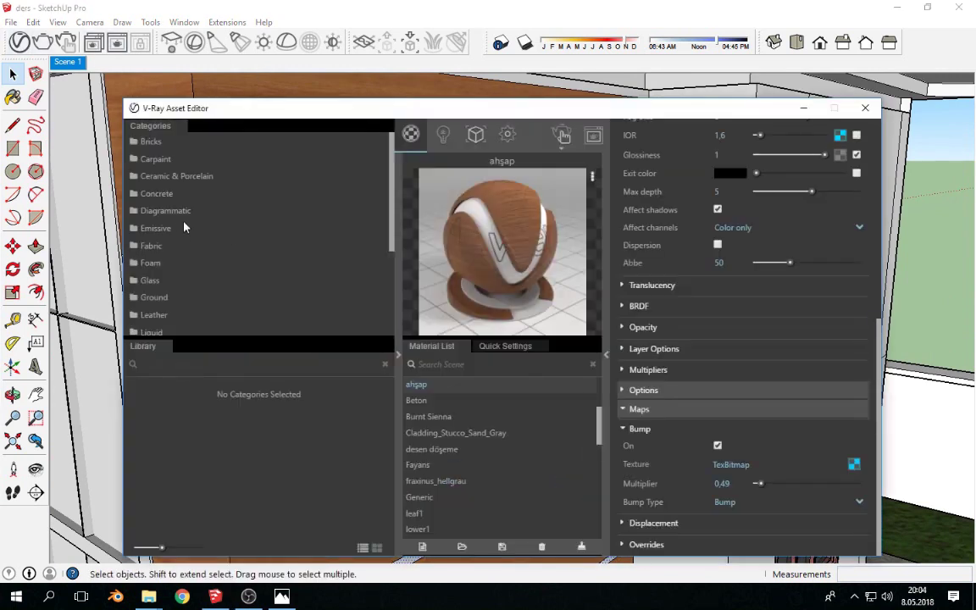
scroll(187, 225, down, 3)
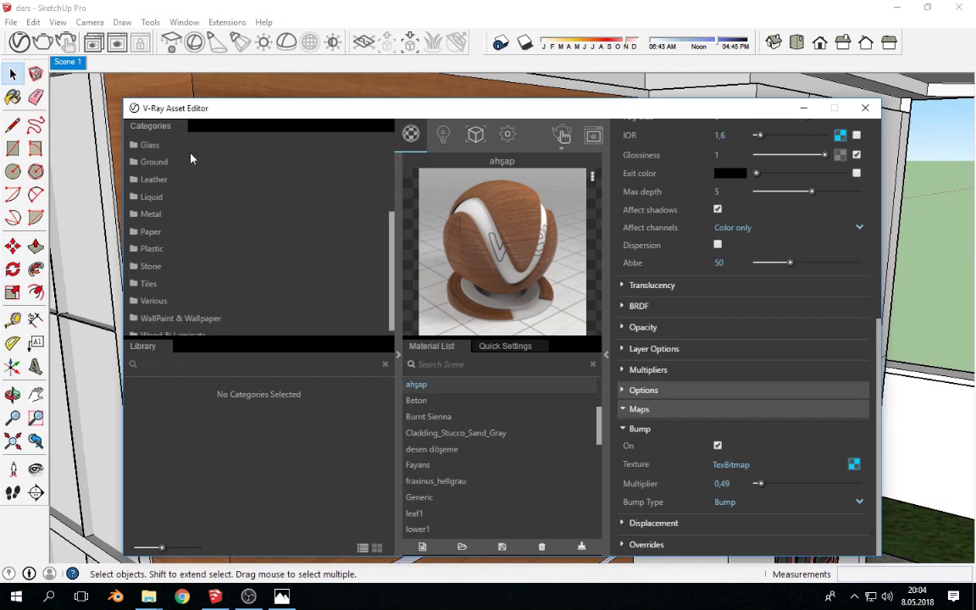
scroll(161, 229, down, 1)
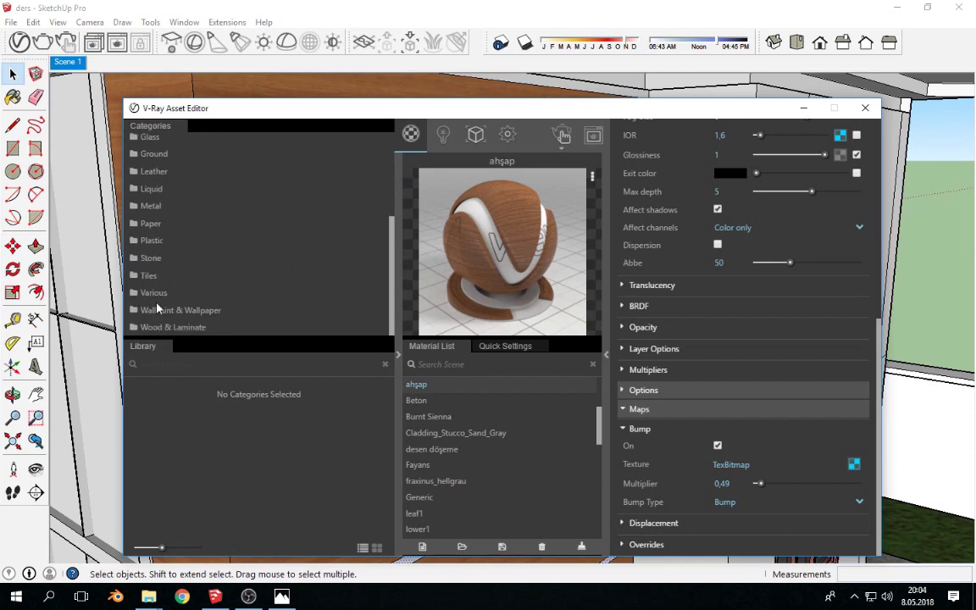
scroll(161, 296, up, 4)
scroll(183, 267, down, 3)
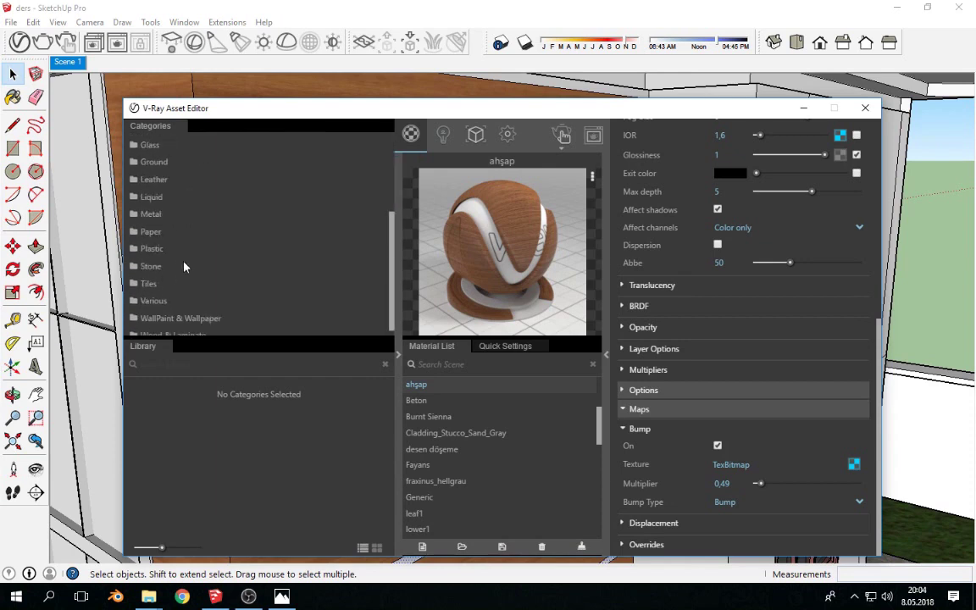
- Drag Chrome Polished from the library's Metal category into the scene's Material List
click(146, 215)
scroll(202, 398, down, 1)
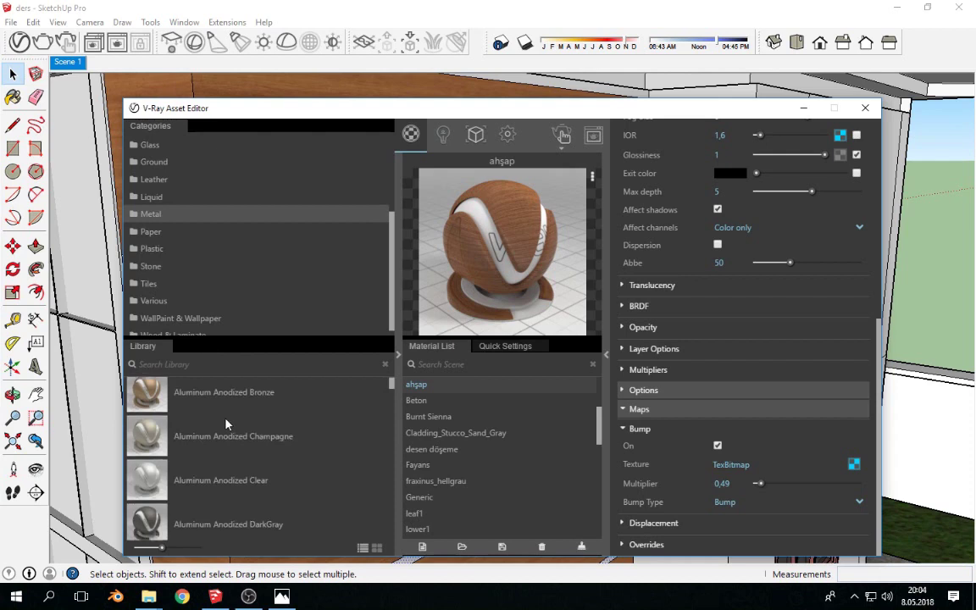
scroll(212, 446, down, 1)
scroll(234, 449, down, 3)
scroll(234, 444, down, 3)
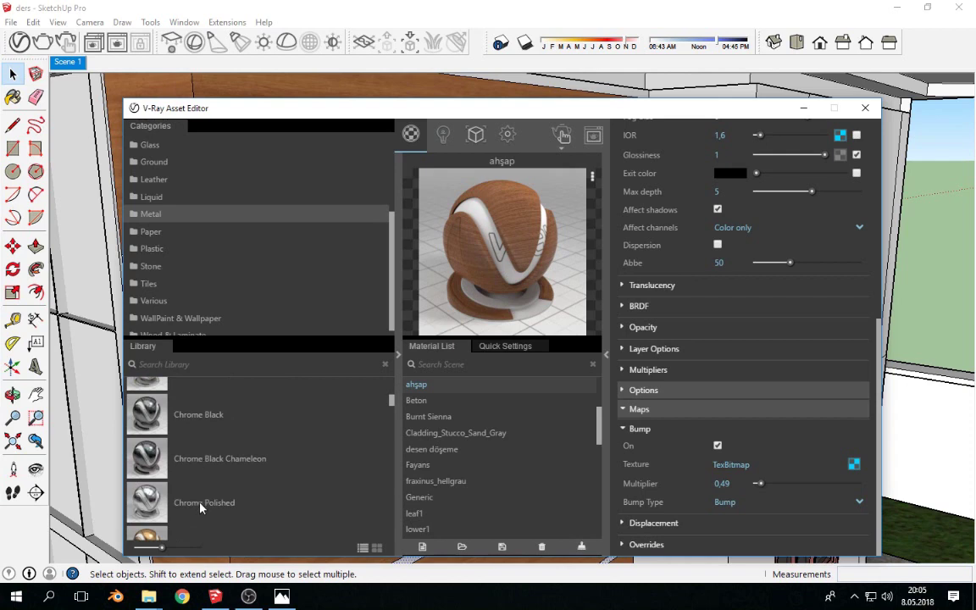
scroll(202, 498, down, 2)
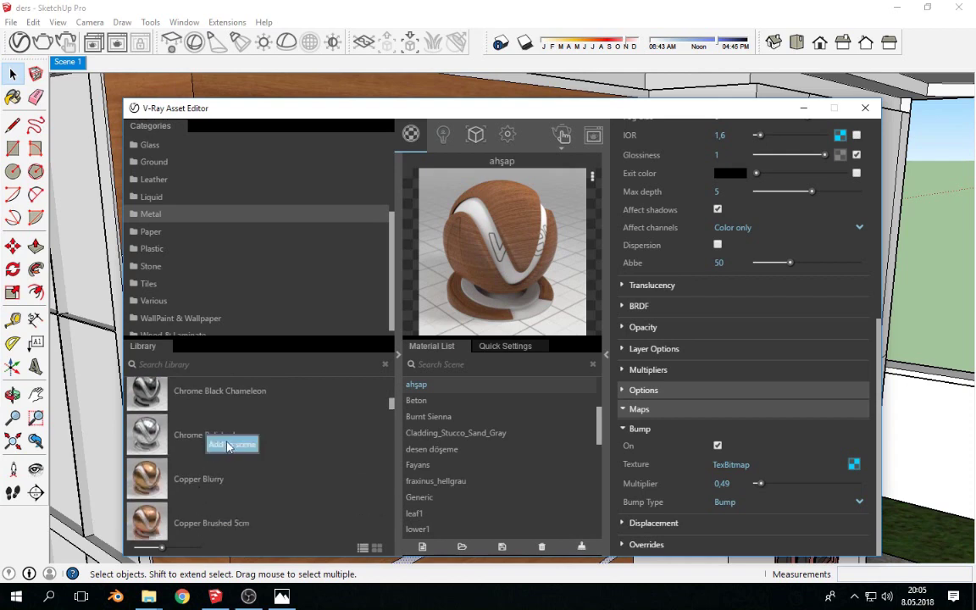
drag(205, 438, 454, 388)
- Apply Chrome_Polished to the selected trim bands and inspect them around the window
right_click(454, 388)
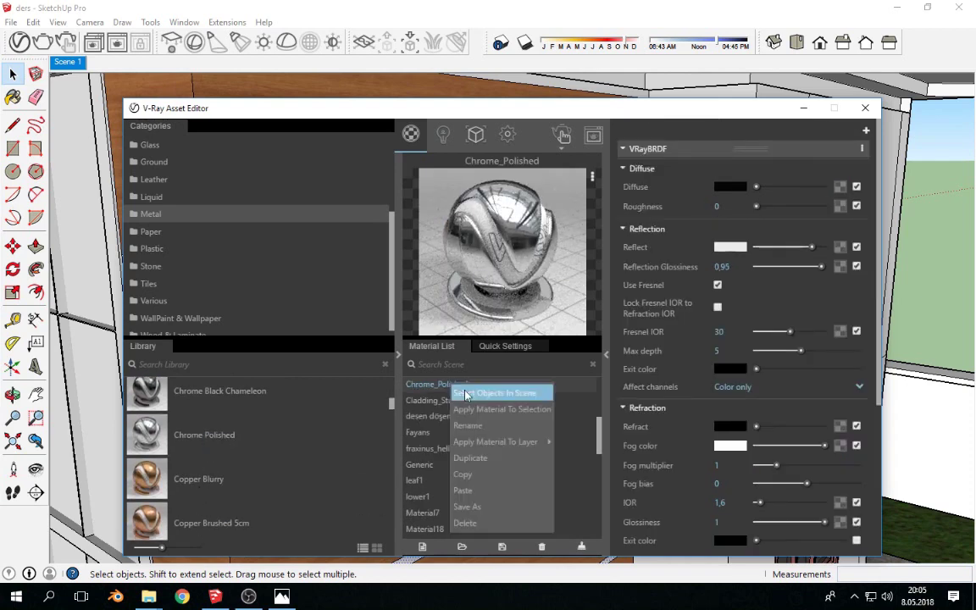
click(455, 388)
drag(278, 110, 693, 299)
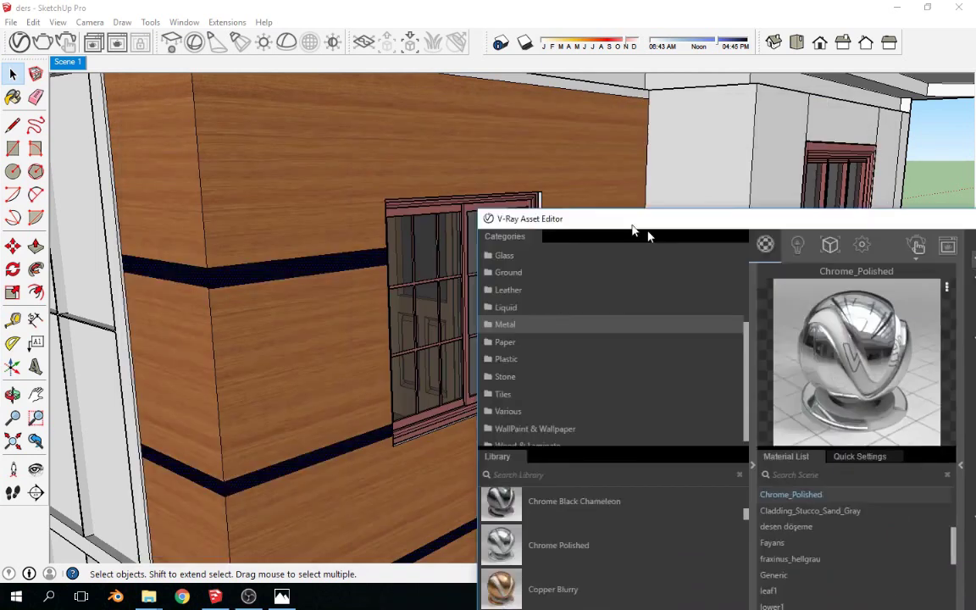
click(950, 193)
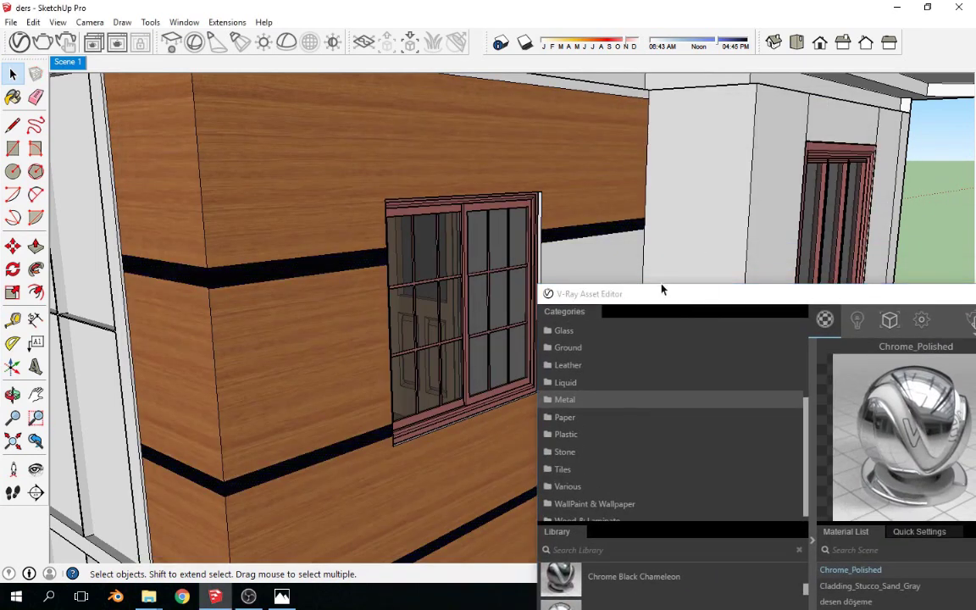
middle_drag(368, 318, 401, 317)
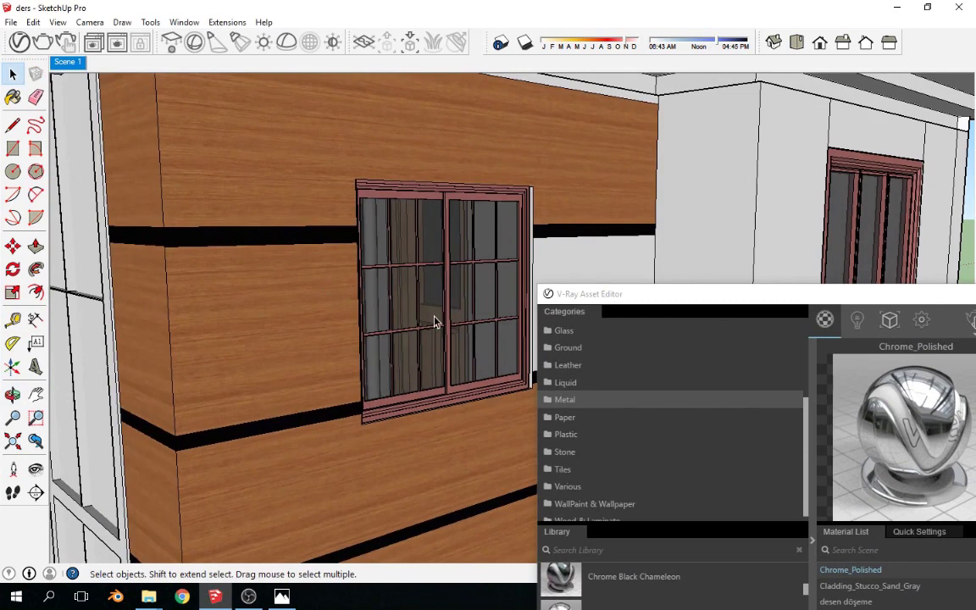
middle_drag(514, 321, 459, 293)
drag(630, 298, 445, 182)
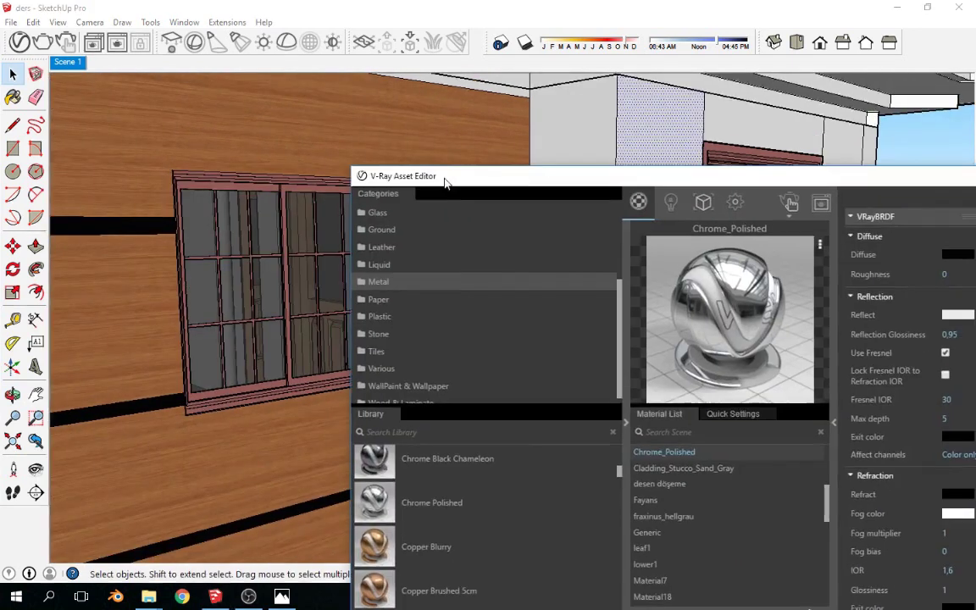
scroll(682, 490, up, 3)
scroll(692, 516, up, 1)
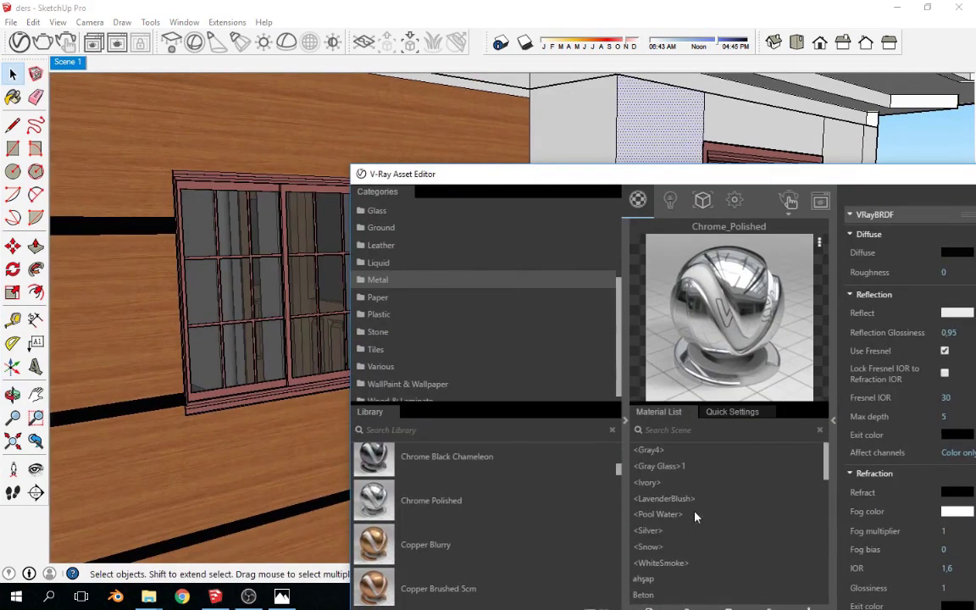
scroll(691, 511, down, 4)
- Find the ahşap material by searching 'ah' and apply it to the selected faces
click(719, 430)
text(ah)
click(645, 449)
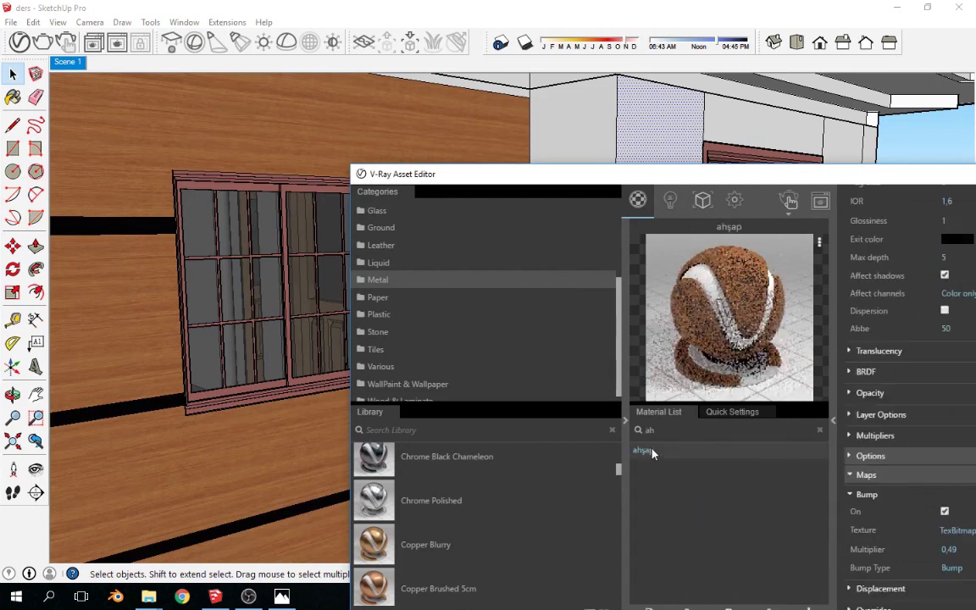
mouse_move(597, 179)
mouse_down()
mouse_move(852, 322)
mouse_move(937, 417)
mouse_up()
scroll(481, 287, down, 3)
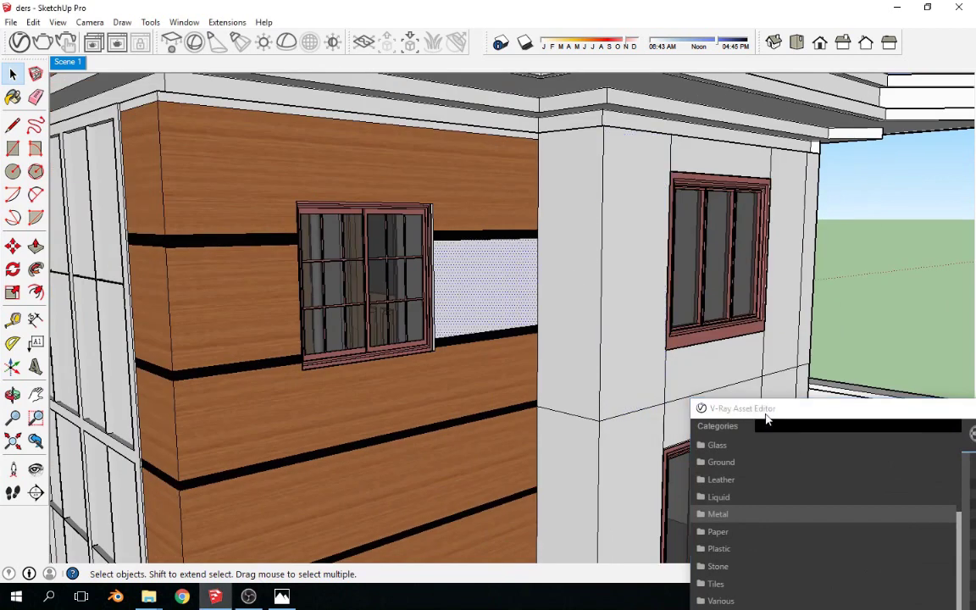
drag(766, 418, 547, 167)
right_click(804, 443)
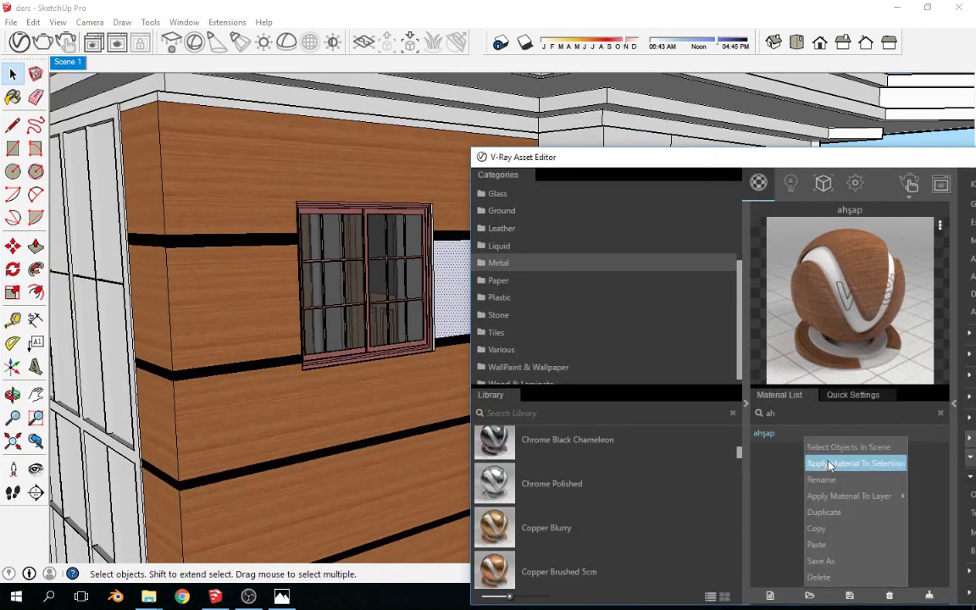
click(813, 458)
- Orbit and zoom around the house to check the wood cladding
scroll(359, 415, down, 3)
scroll(390, 403, up, 2)
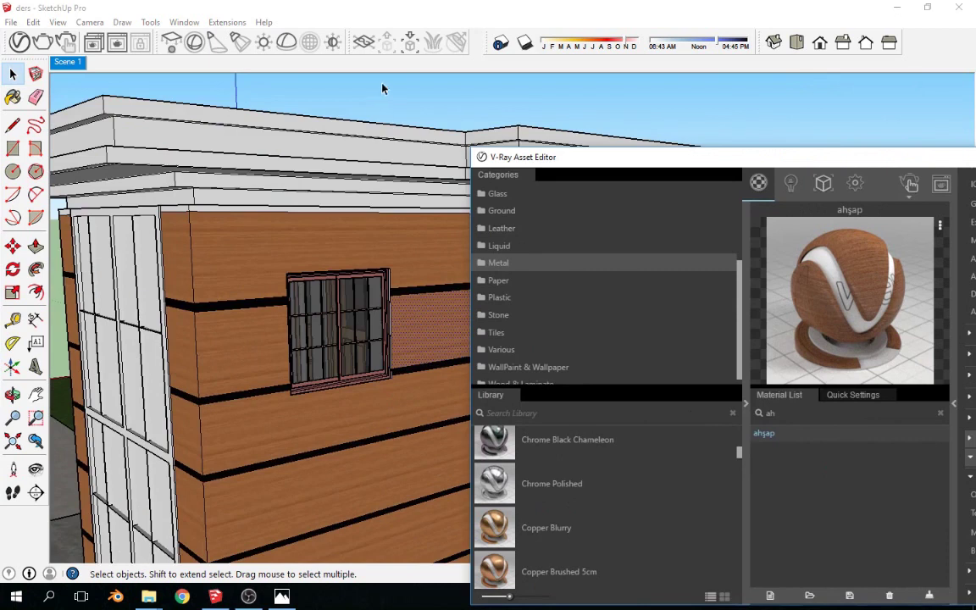
scroll(413, 366, up, 2)
drag(877, 161, 829, 223)
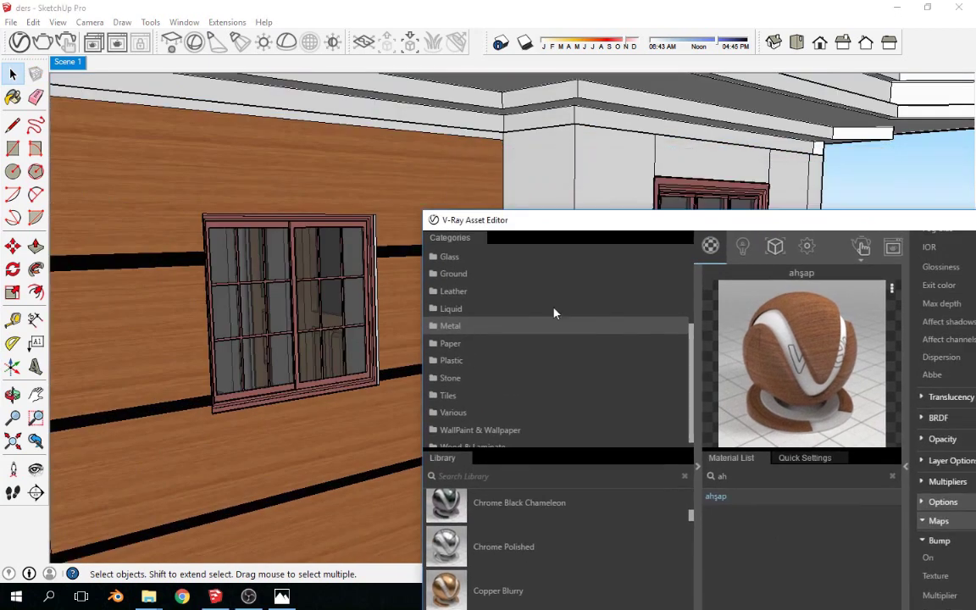
scroll(178, 365, down, 3)
drag(449, 219, 609, 161)
mouse_move(530, 159)
middle_down()
mouse_move(309, 442)
mouse_move(409, 468)
middle_up()
scroll(259, 355, up, 2)
middle_drag(259, 355, 442, 394)
scroll(264, 486, up, 2)
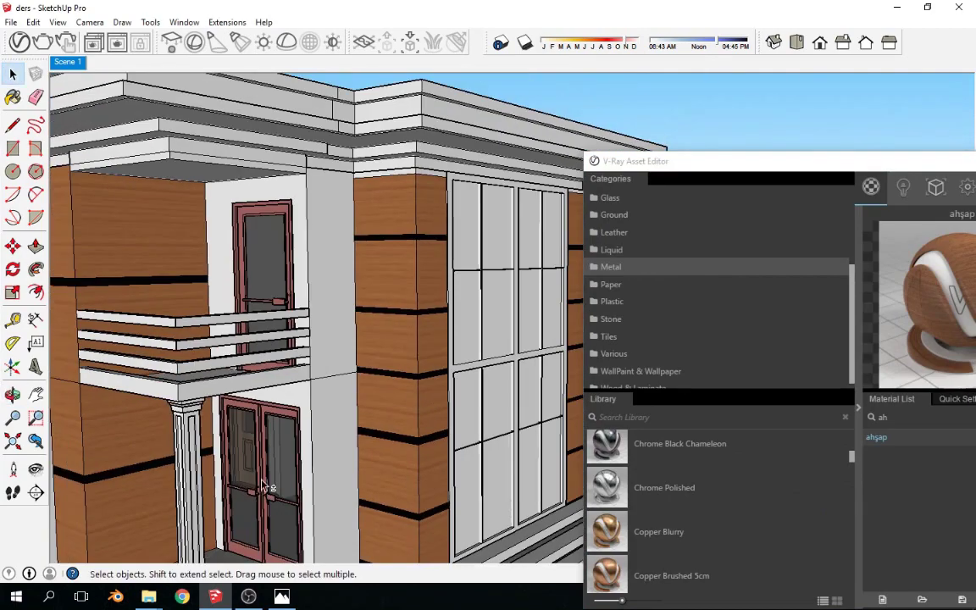
scroll(264, 486, down, 2)
middle_drag(286, 473, 271, 542)
- View the Adsız.png reference render in Photos, then return to SketchUp's Scene 1 view
click(282, 596)
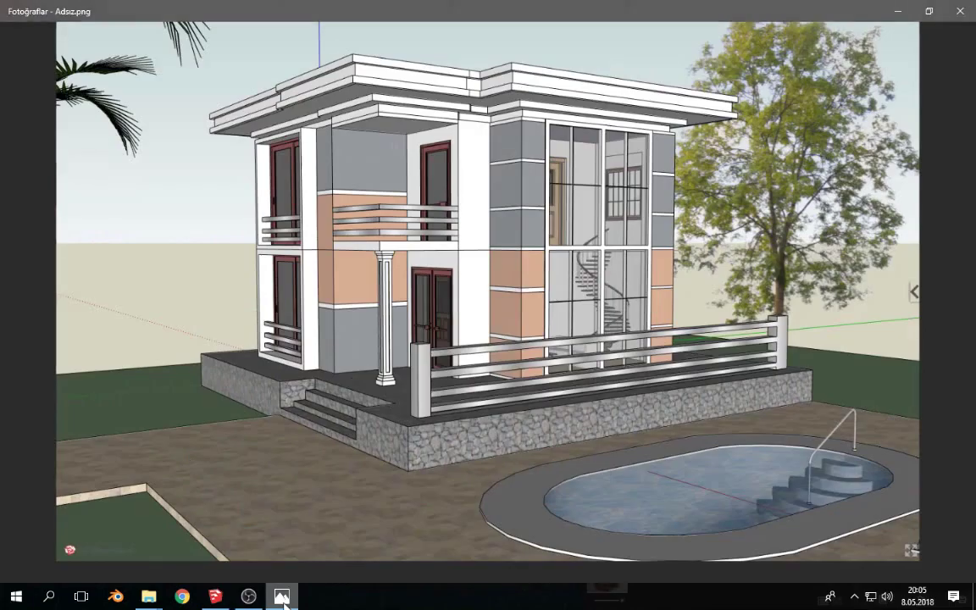
click(249, 596)
click(248, 596)
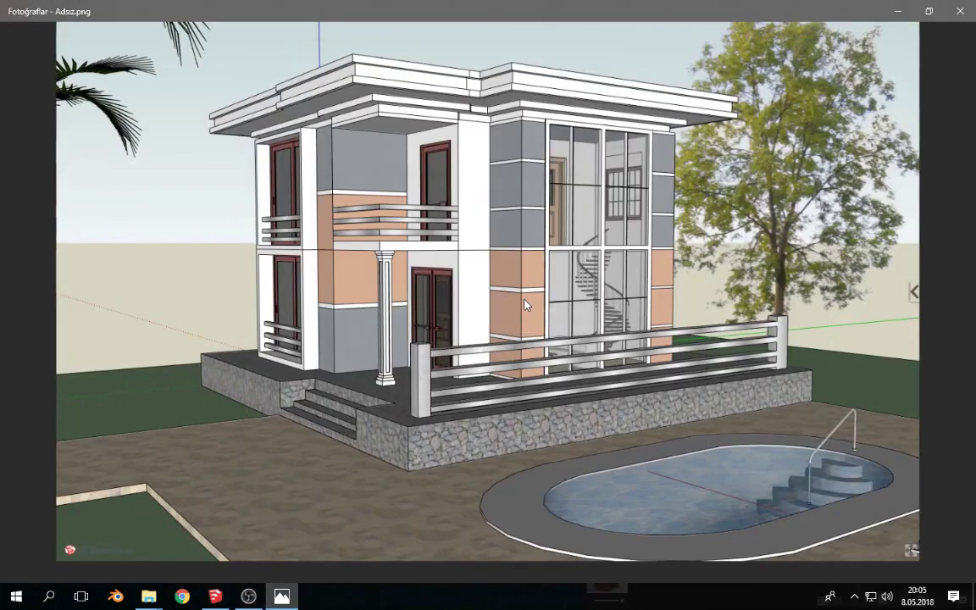
click(285, 597)
click(288, 596)
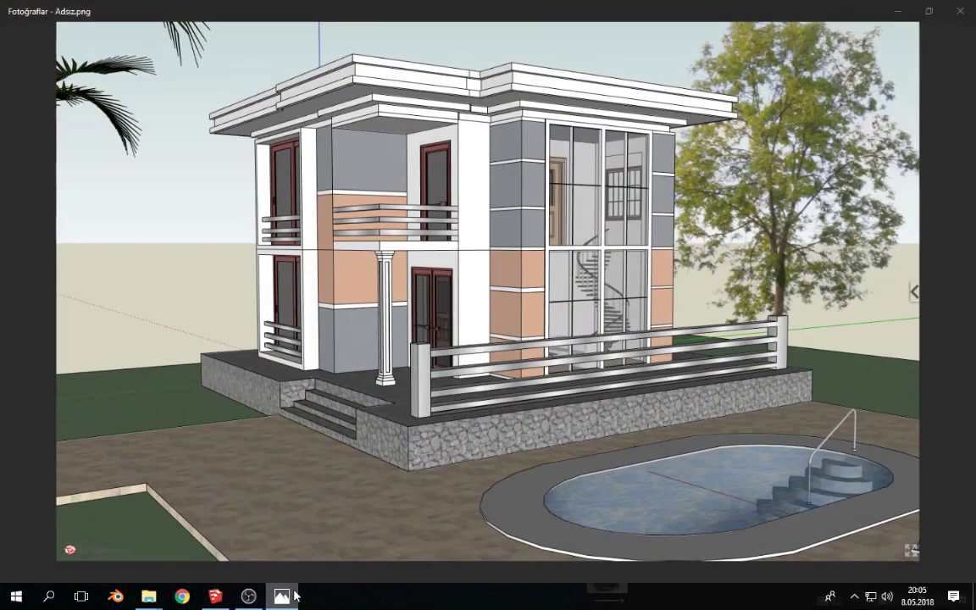
click(282, 596)
click(67, 61)
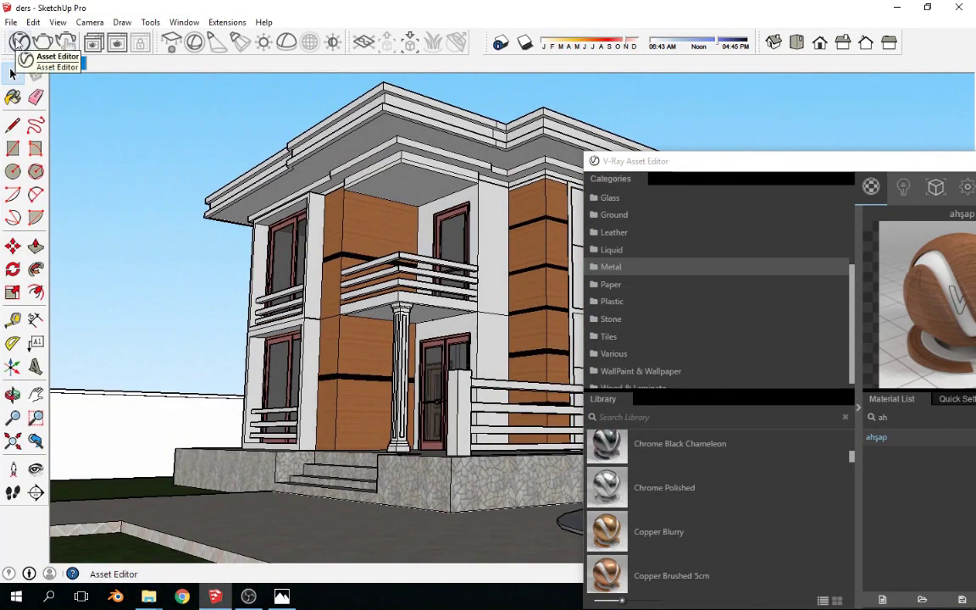
- Render the current view with V-Ray and zoom into the frame buffer image
click(43, 42)
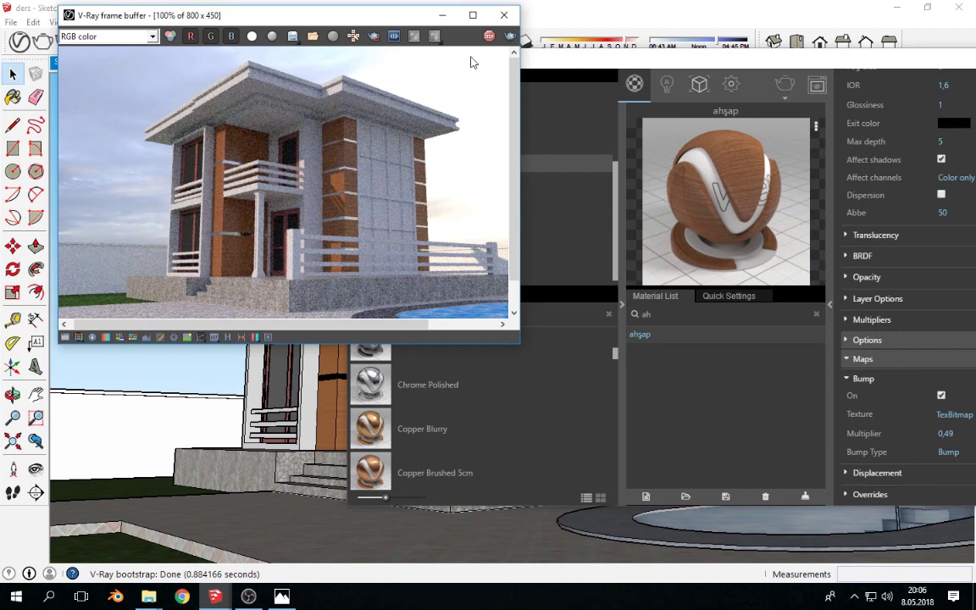
scroll(254, 165, up, 2)
scroll(264, 173, down, 1)
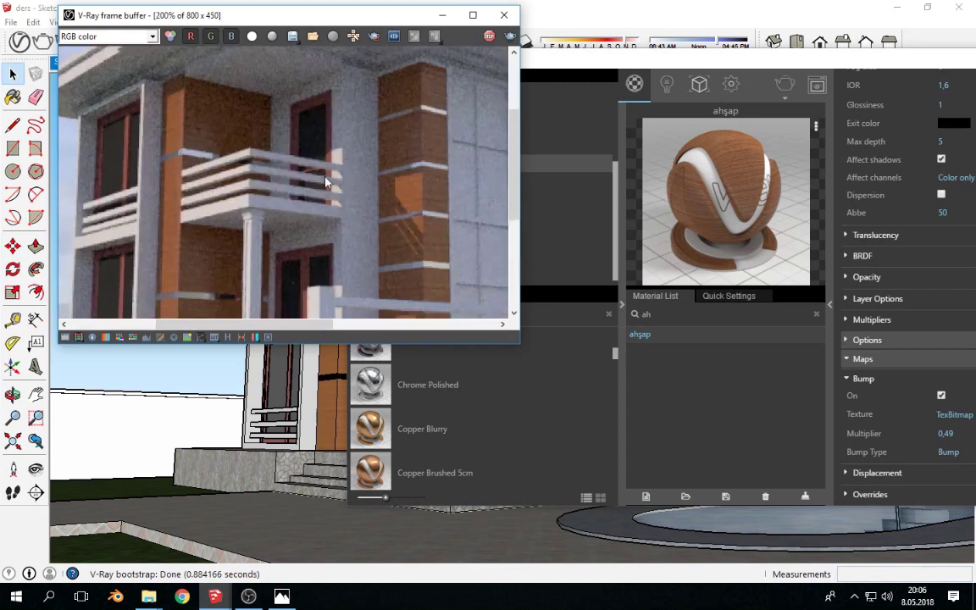
mouse_move(380, 220)
middle_down()
mouse_move(277, 125)
mouse_move(348, 157)
mouse_move(211, 84)
middle_up()
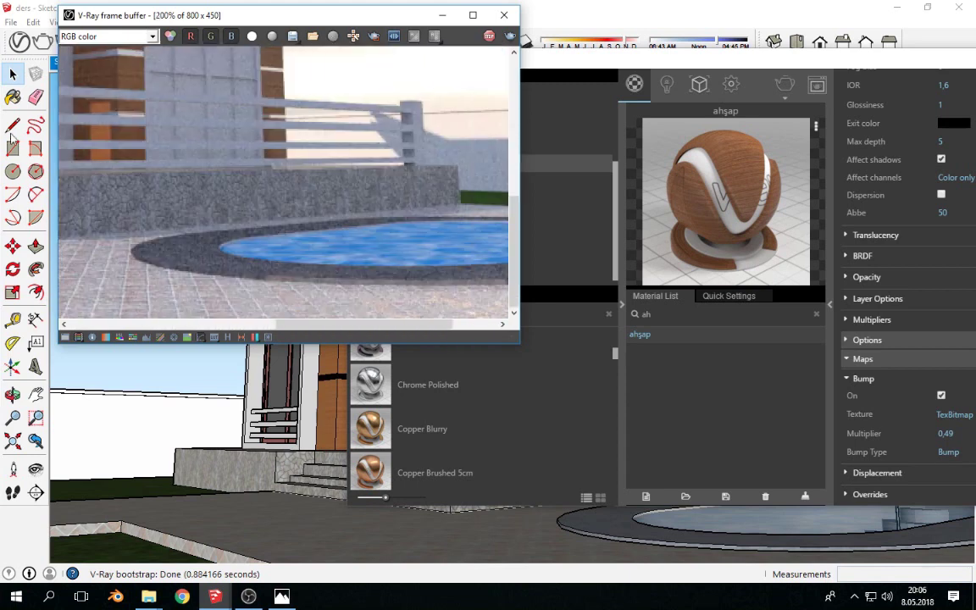
scroll(467, 226, down, 1)
scroll(487, 166, up, 1)
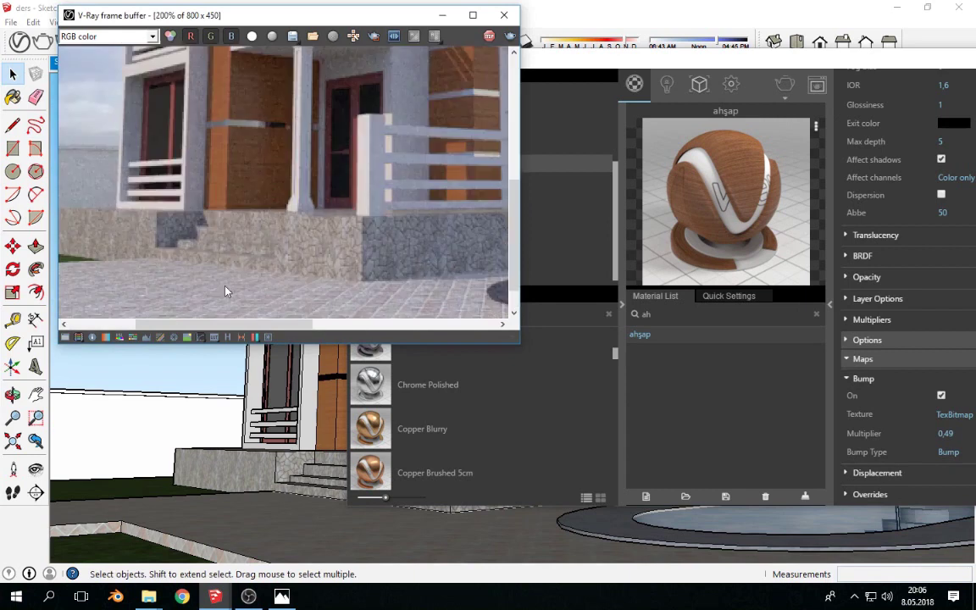
- Pan across the render's wall, pavement, roof and balcony, then close the frame buffer
middle_drag(226, 289, 347, 197)
scroll(320, 204, down, 1)
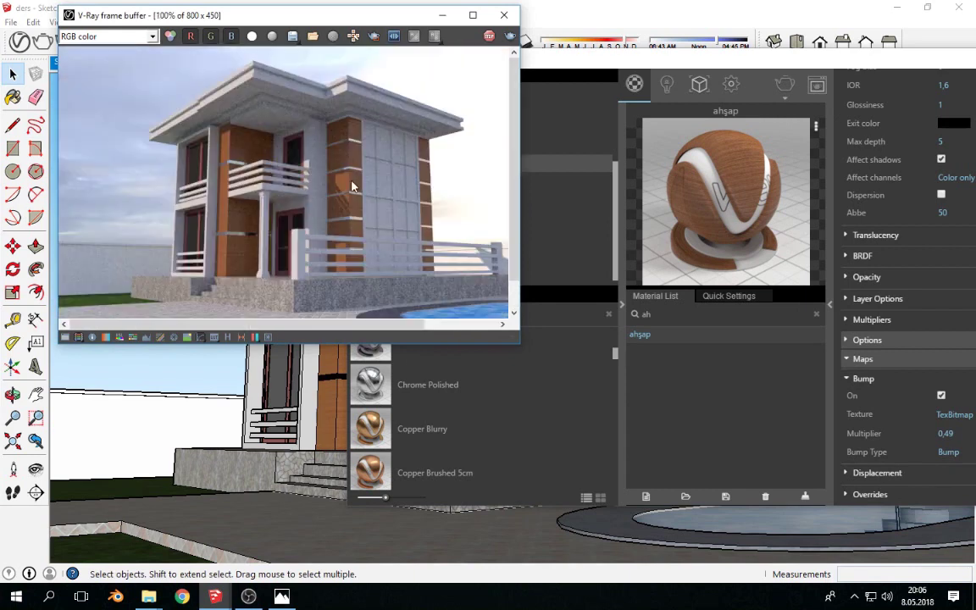
scroll(352, 186, up, 1)
mouse_move(348, 135)
middle_down()
mouse_move(344, 252)
mouse_move(240, 164)
mouse_move(252, 233)
mouse_move(405, 155)
mouse_move(228, 269)
middle_up()
scroll(228, 269, down, 1)
scroll(251, 261, up, 1)
scroll(307, 188, down, 2)
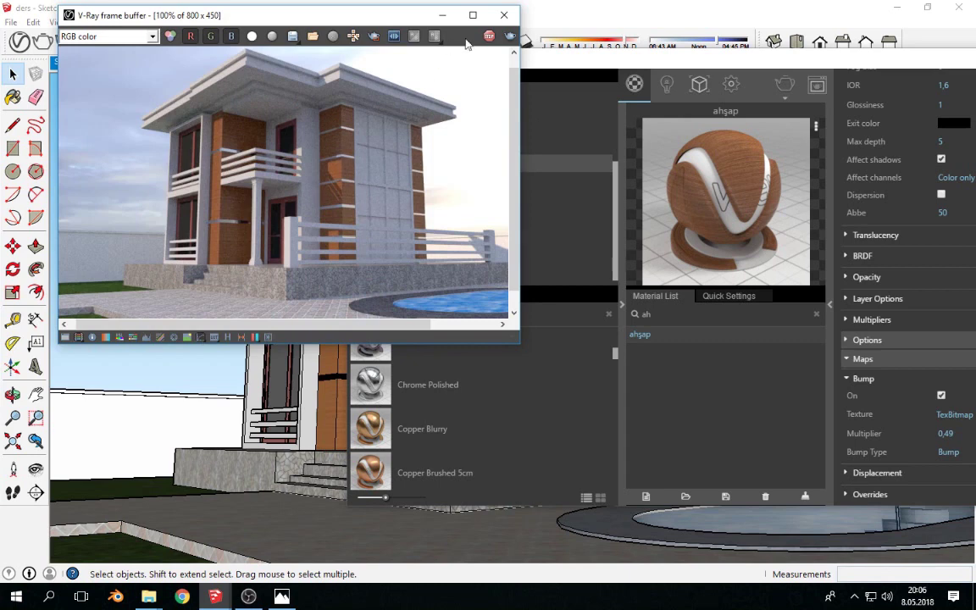
click(504, 14)
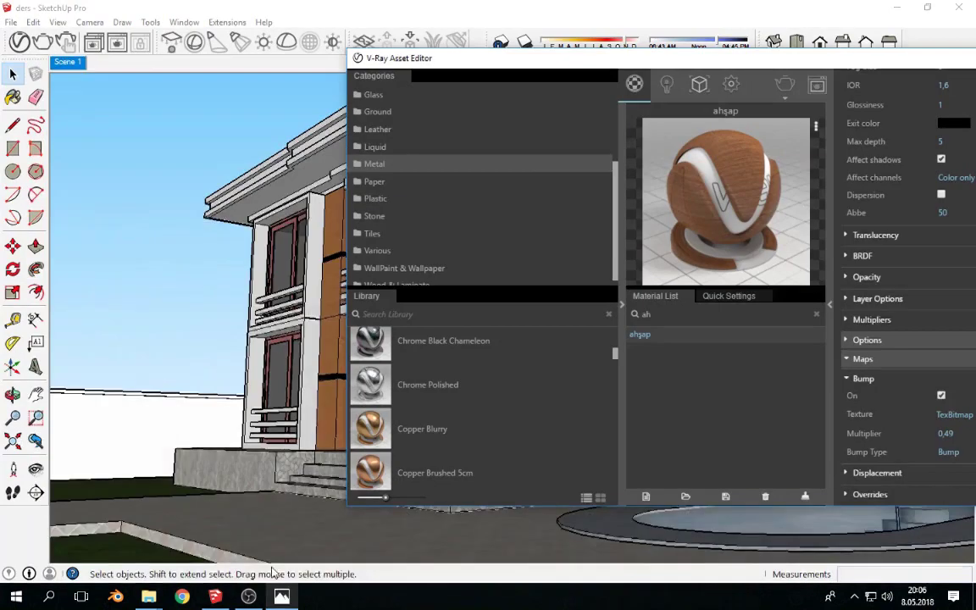
- Filter the V-Ray material list by 'ch' and close the render progress report
mouse_move(254, 406)
middle_down()
mouse_move(197, 421)
mouse_move(170, 415)
middle_up()
scroll(212, 338, up, 3)
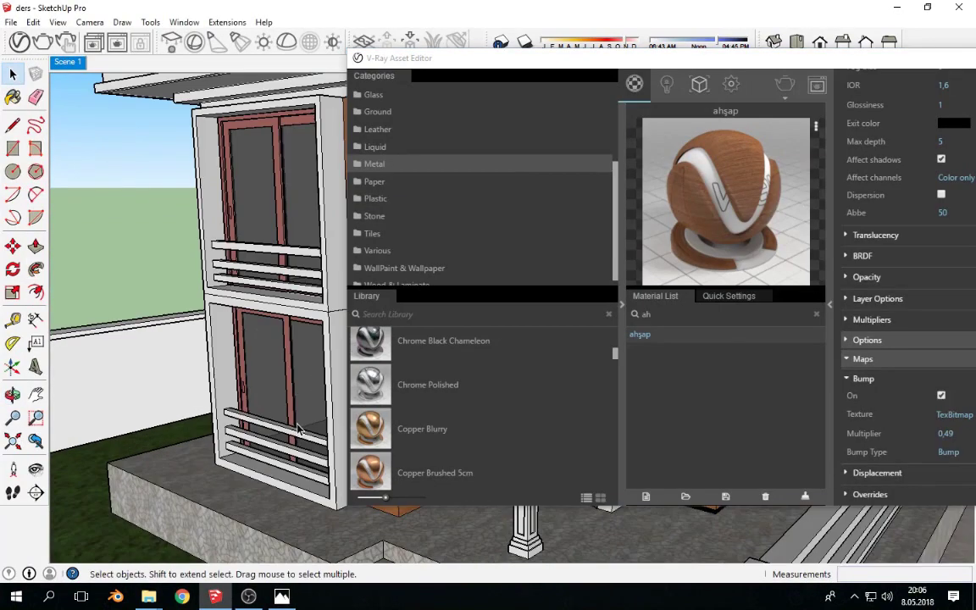
drag(625, 59, 903, 120)
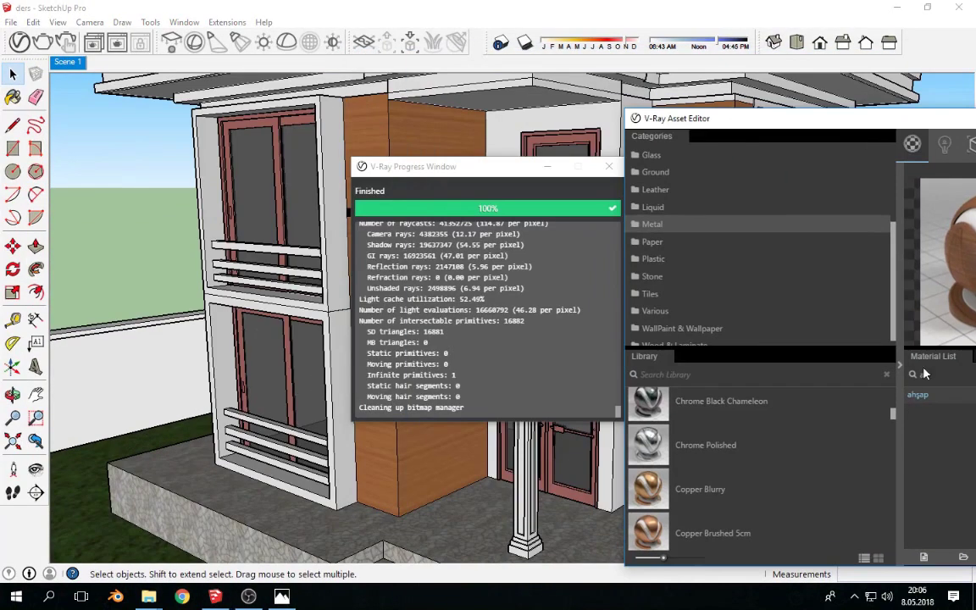
key(BackSpace)
key(BackSpace)
text(ch)
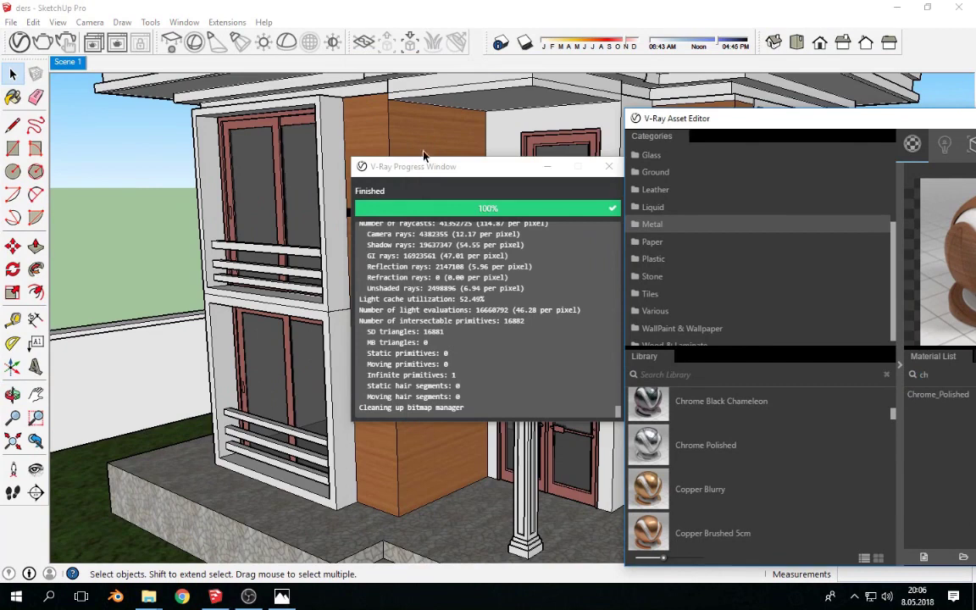
click(608, 166)
scroll(326, 426, up, 3)
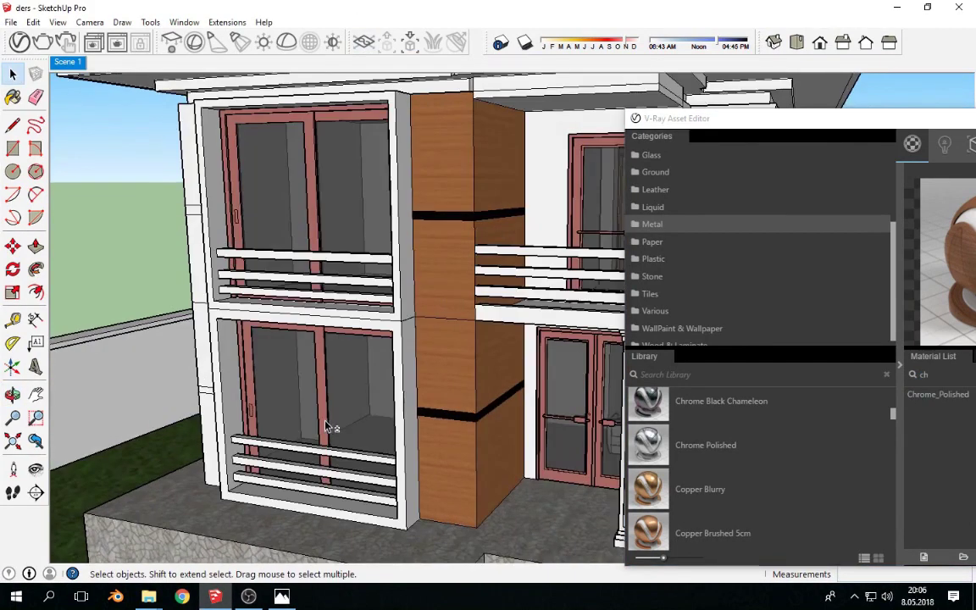
scroll(330, 427, up, 3)
scroll(275, 464, up, 3)
- Window-select the lower and upper balcony railings
click(347, 378)
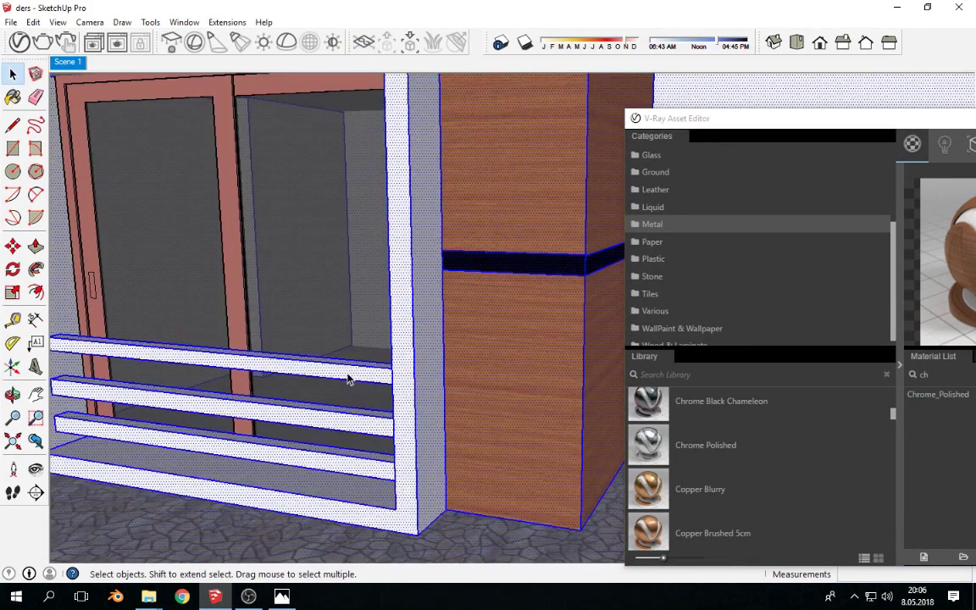
scroll(342, 398, down, 3)
middle_drag(289, 396, 169, 356)
drag(72, 309, 542, 457)
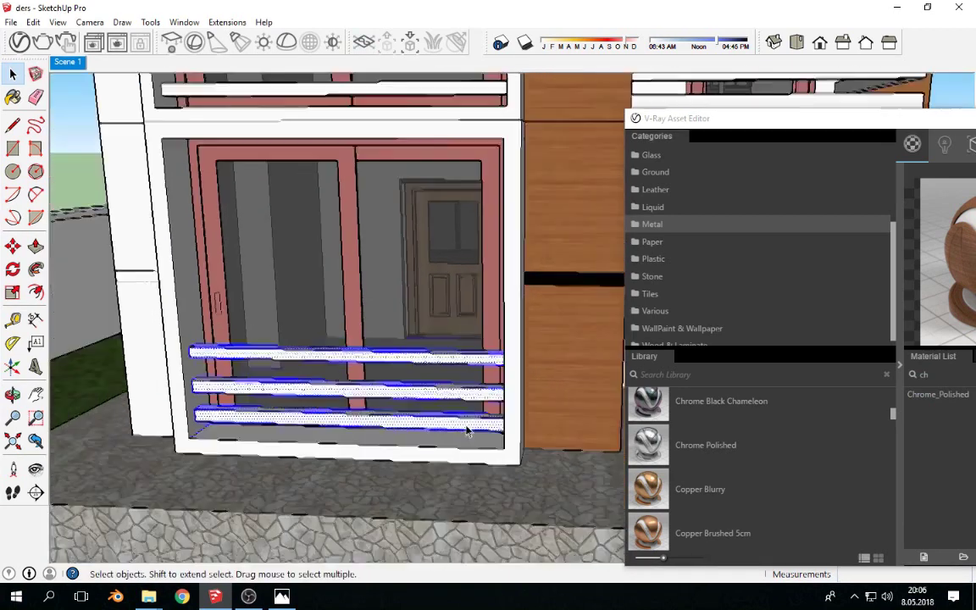
shift+middle_drag(466, 430, 475, 546)
drag(123, 165, 491, 276)
middle_drag(491, 276, 370, 278)
drag(279, 186, 590, 306)
middle_drag(576, 329, 448, 285)
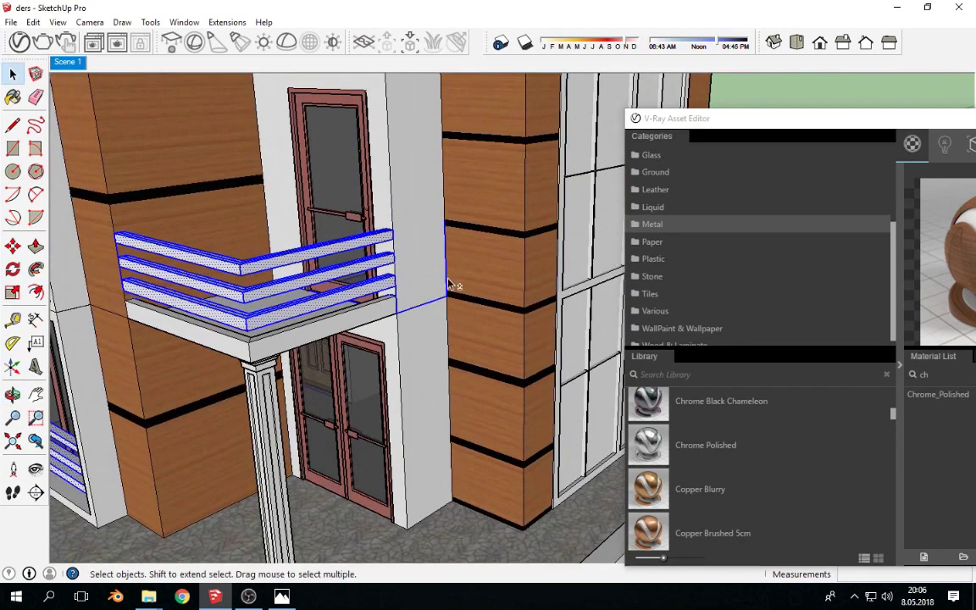
- Reselect the whole balcony railing, dropping the slab's bottom edges from the selection
shift+click(428, 305)
mouse_move(427, 318)
middle_down()
mouse_move(433, 326)
mouse_move(302, 305)
middle_up()
click(302, 305)
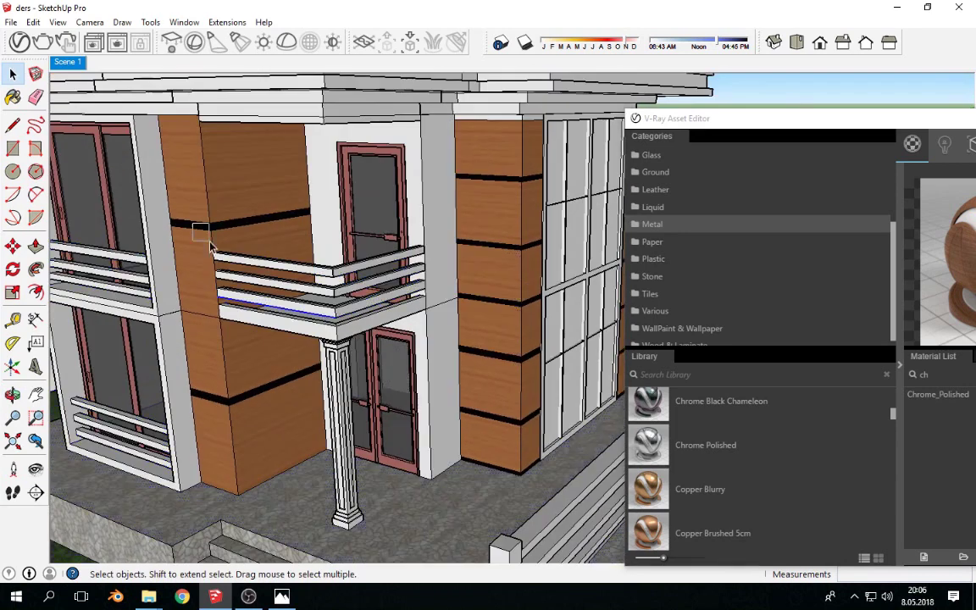
triple_click(428, 320)
middle_drag(428, 321, 199, 213)
click(288, 247)
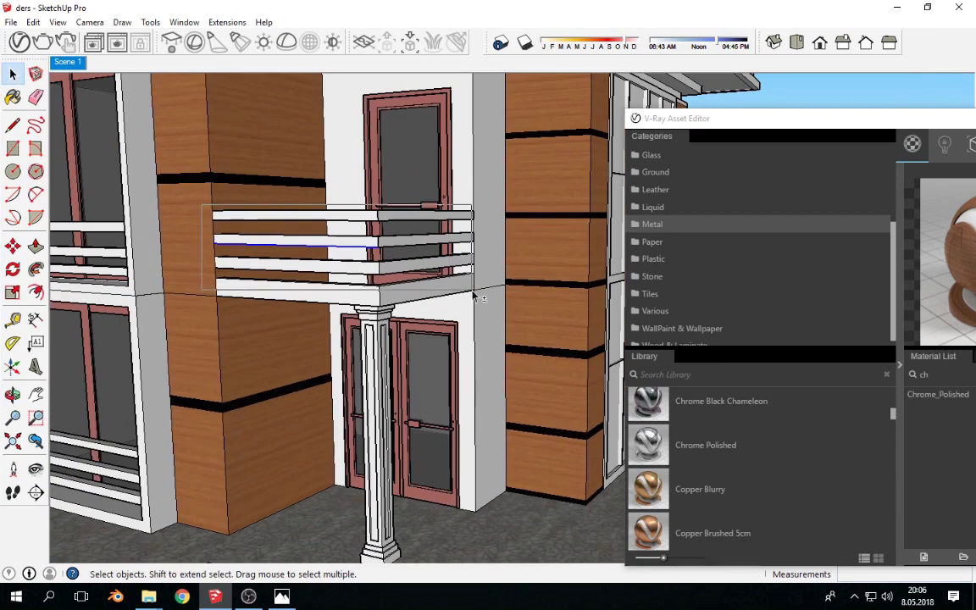
triple_click(413, 246)
middle_drag(413, 248, 332, 376)
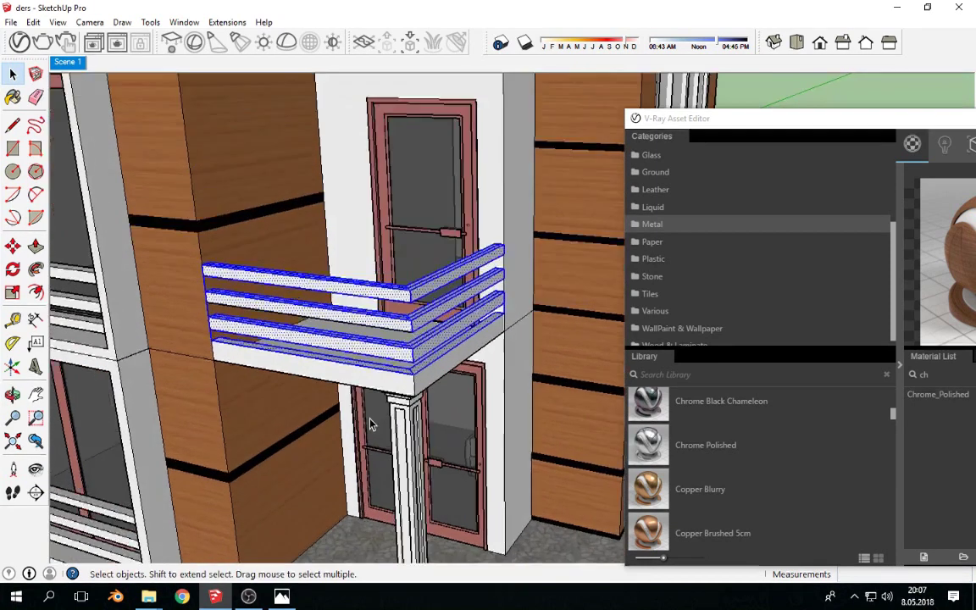
scroll(452, 341, up, 5)
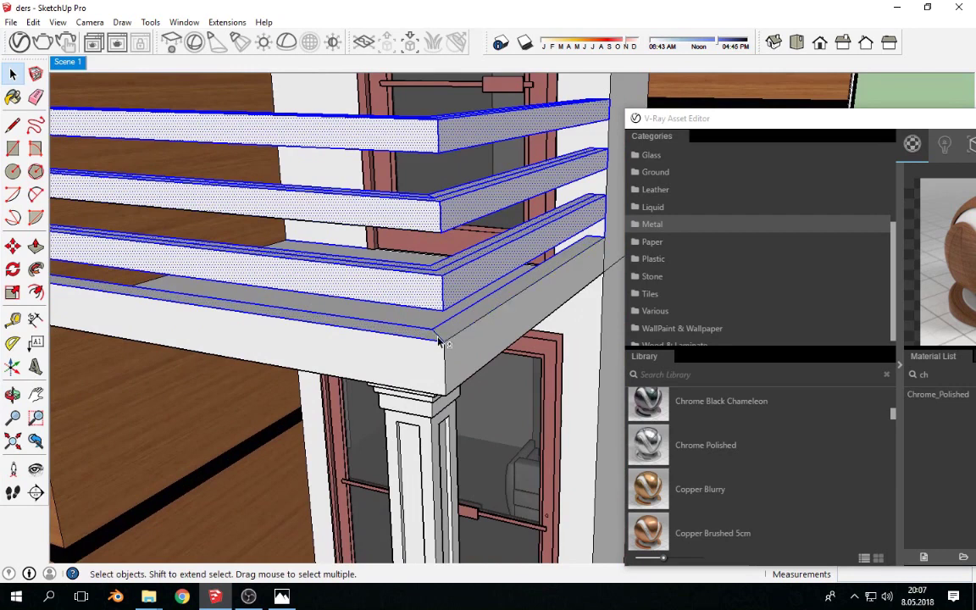
scroll(439, 340, up, 2)
shift+click(426, 344)
shift+click(419, 329)
- Orbit and zoom to frame both railing bars at the corner beside the column
middle_drag(438, 324, 434, 280)
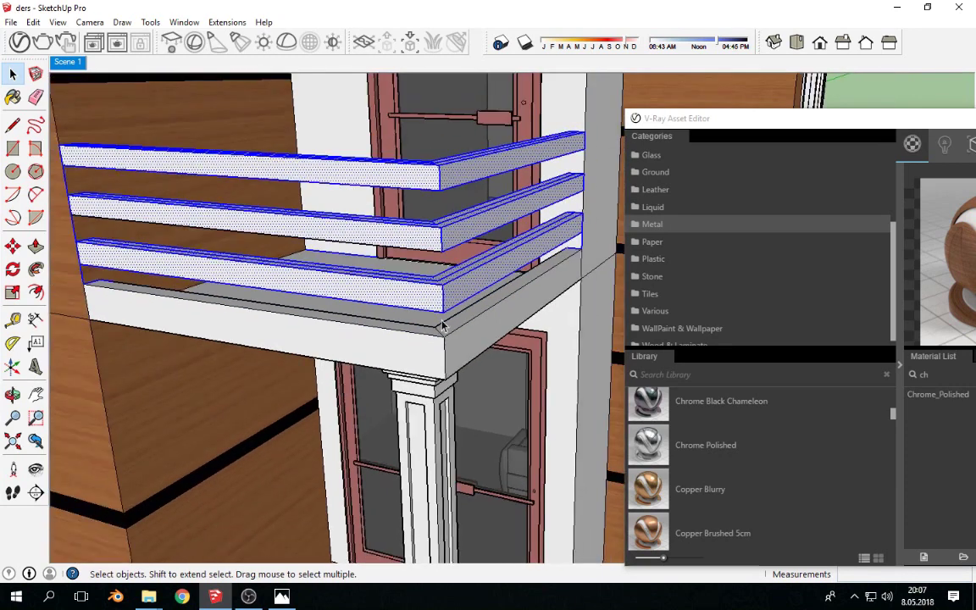
scroll(433, 278, up, 3)
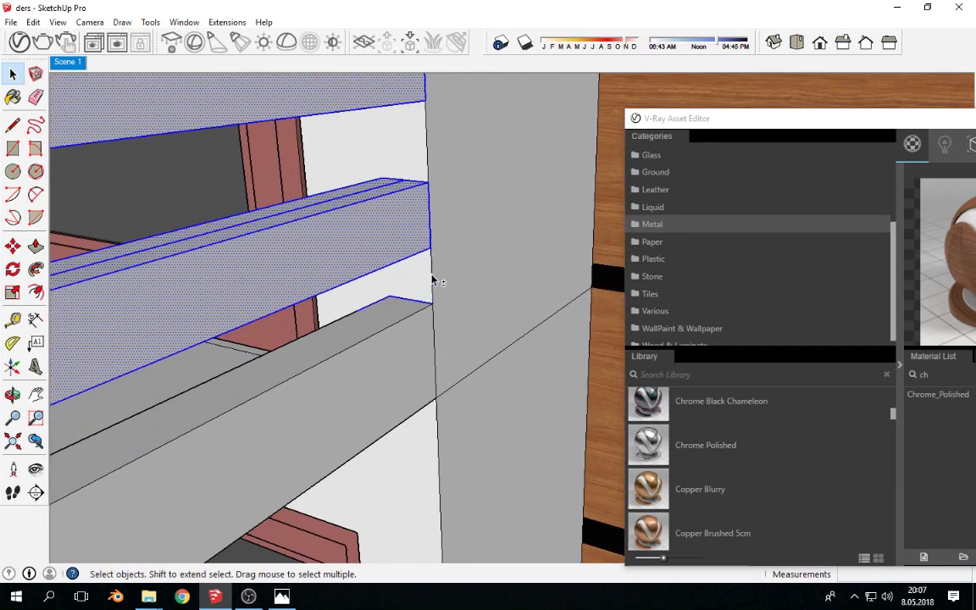
scroll(394, 316, down, 3)
mouse_move(394, 316)
middle_down()
mouse_move(119, 375)
mouse_move(430, 326)
mouse_move(359, 327)
middle_up()
scroll(282, 290, up, 3)
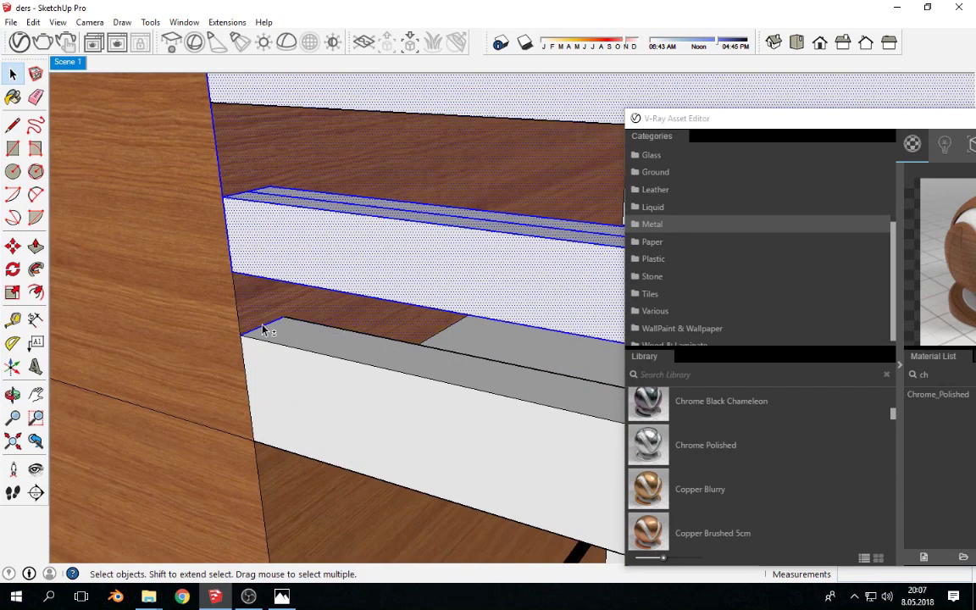
mouse_move(214, 174)
middle_down()
mouse_move(250, 260)
mouse_move(267, 252)
middle_up()
scroll(268, 254, down, 2)
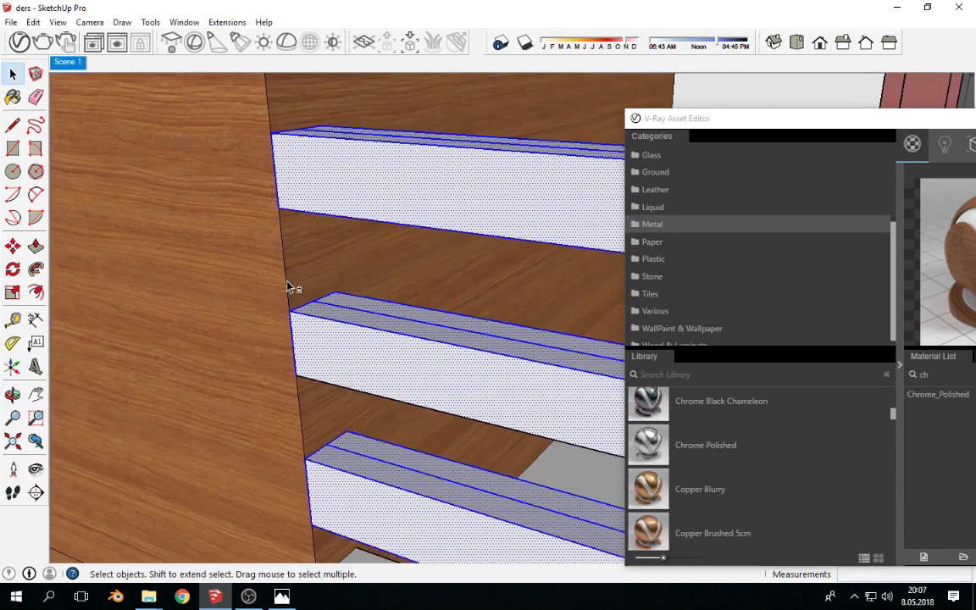
scroll(290, 288, down, 2)
scroll(297, 300, down, 2)
middle_drag(302, 314, 156, 224)
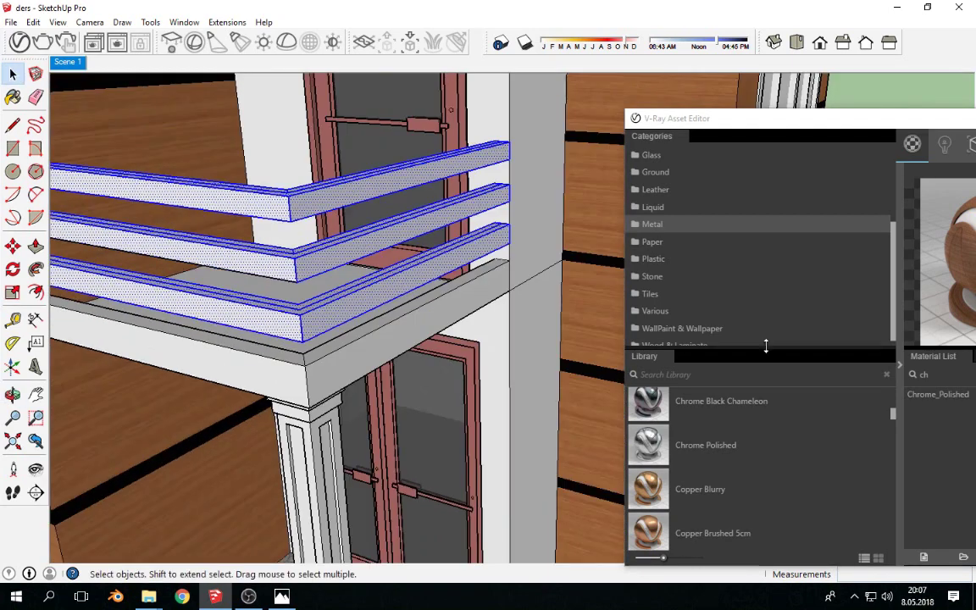
- Apply Chrome_Polished to the selected balcony railings
click(938, 394)
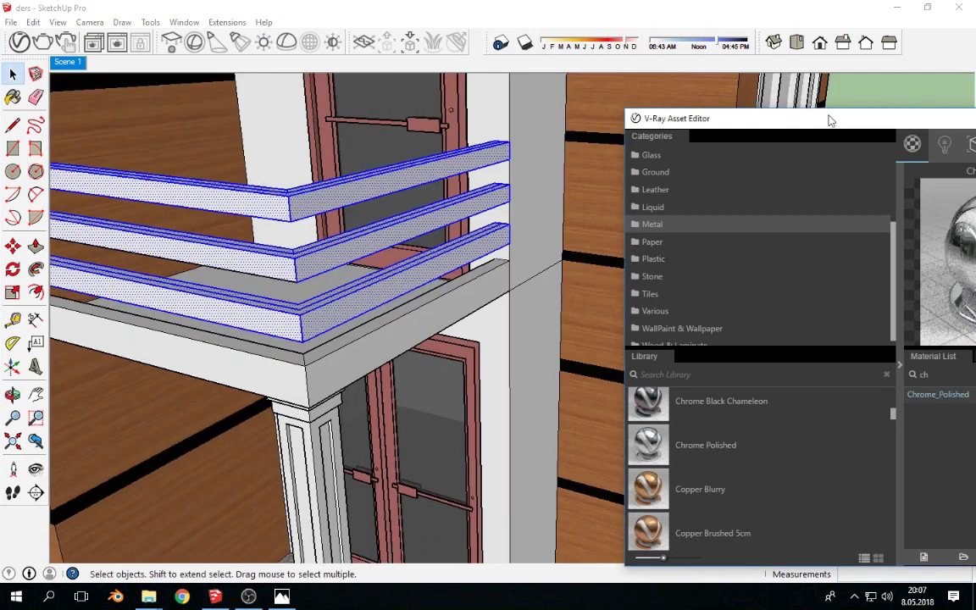
drag(828, 120, 668, 115)
right_click(785, 391)
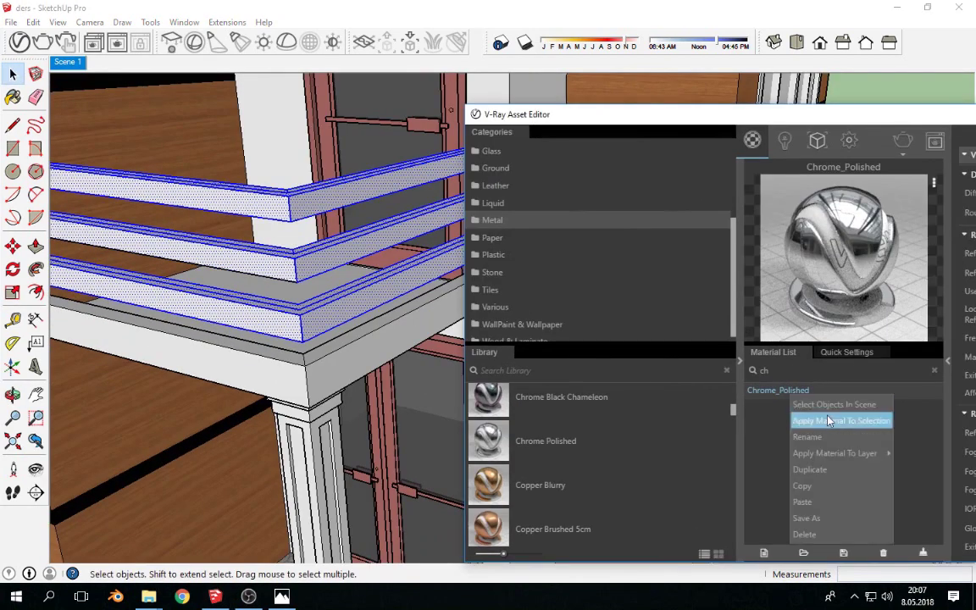
click(834, 416)
mouse_move(473, 263)
middle_down()
mouse_move(193, 248)
mouse_move(260, 219)
mouse_move(356, 212)
middle_up()
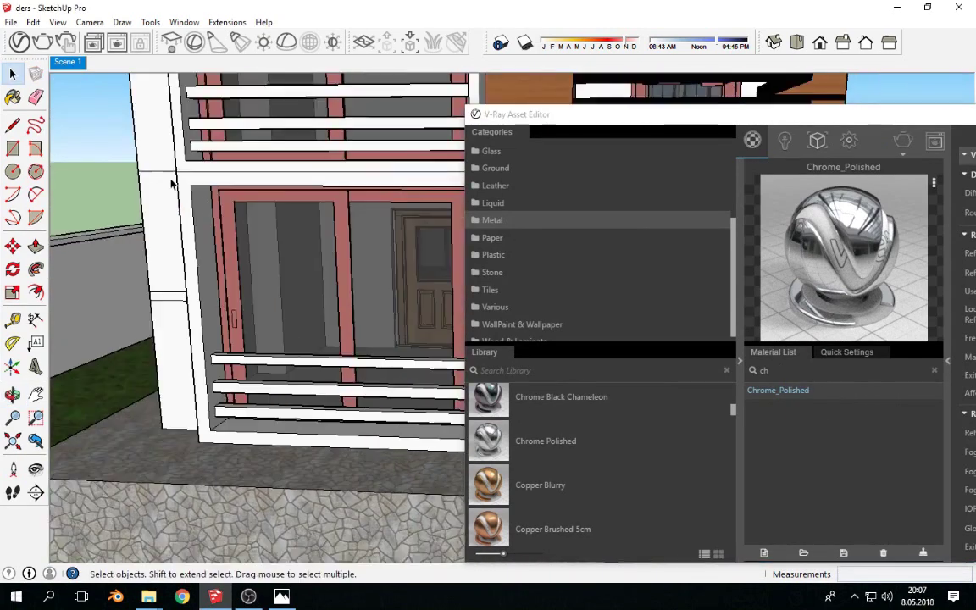
- Select the upper and lower window railing bars inside their group
drag(475, 113, 588, 89)
middle_drag(588, 89, 339, 246)
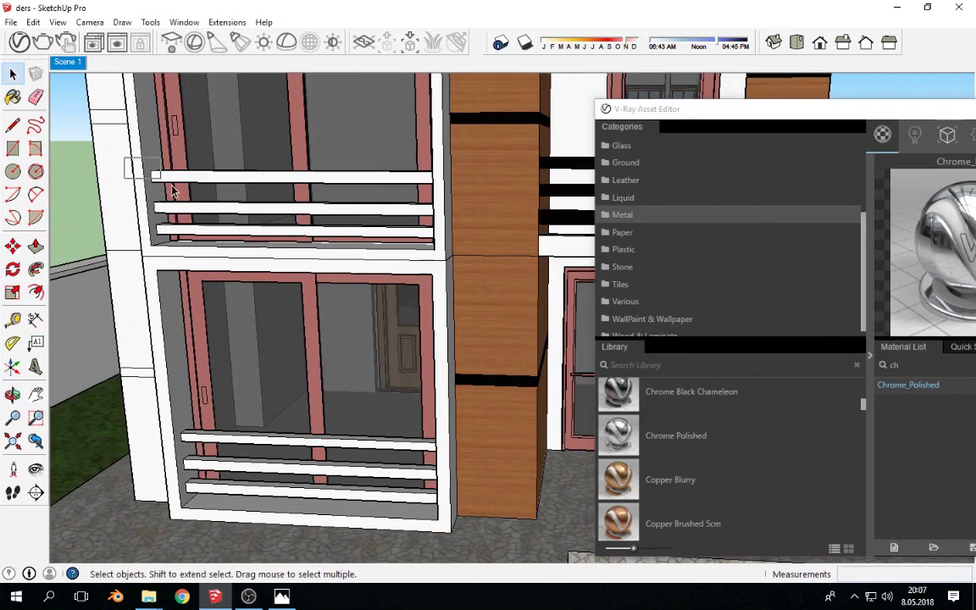
click(329, 249)
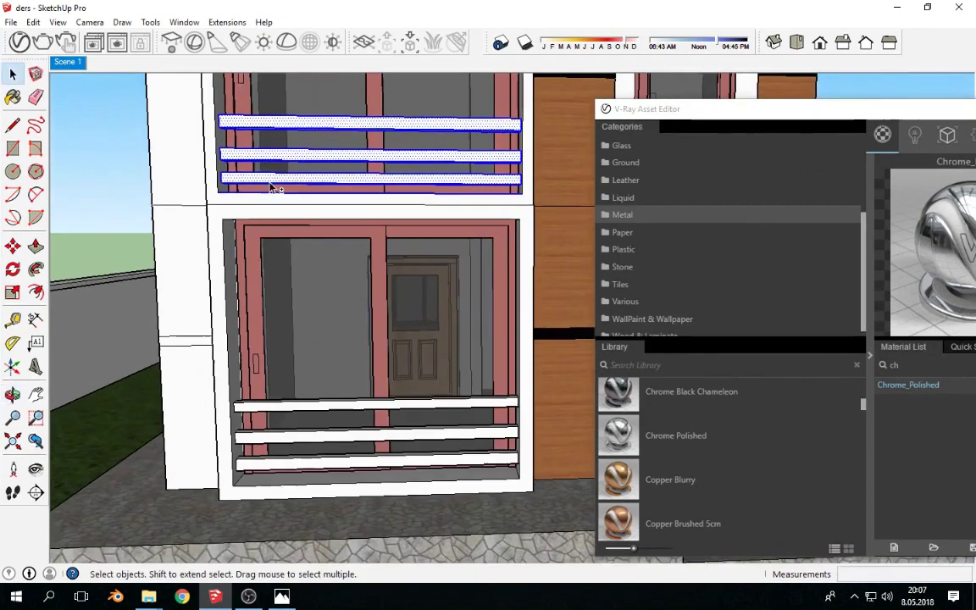
middle_drag(203, 242, 114, 159)
double_click(192, 175)
click(455, 221)
mouse_move(454, 221)
middle_down()
mouse_move(272, 305)
mouse_move(235, 274)
middle_up()
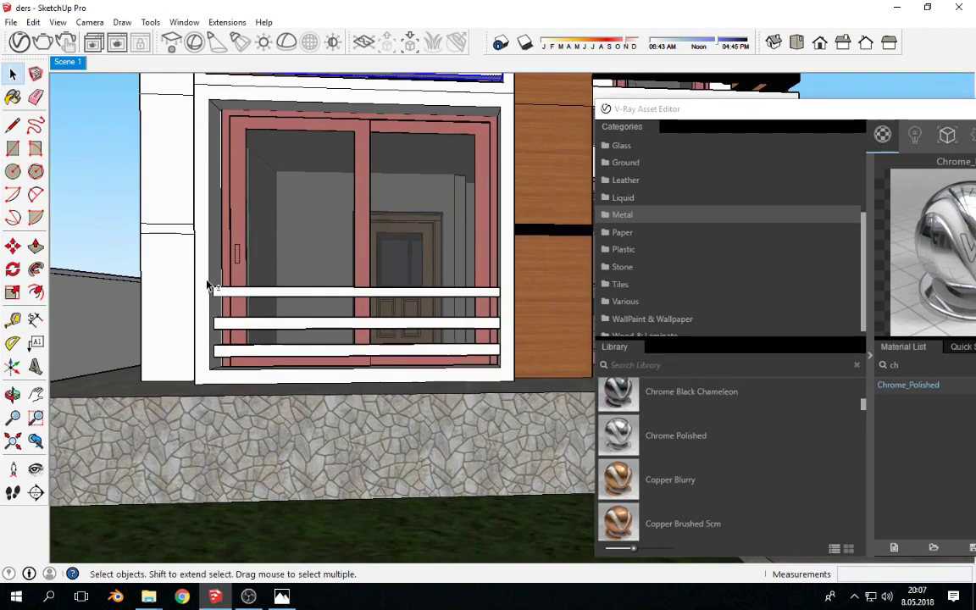
drag(209, 286, 500, 372)
middle_drag(394, 275, 549, 219)
- Apply Chrome_Polished to the selected window railings
right_click(921, 387)
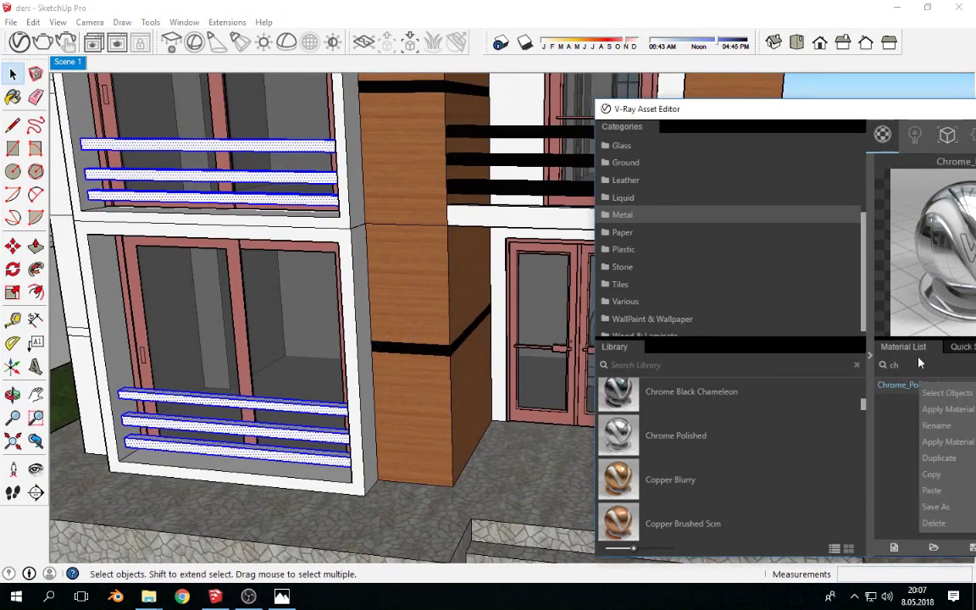
click(927, 408)
scroll(200, 250, down, 3)
mouse_move(200, 250)
middle_down()
mouse_move(112, 176)
mouse_move(241, 307)
mouse_move(517, 322)
middle_up()
- Drag the Glass asset from the V-Ray Glass library into the Material List and filter by 'gla'
drag(665, 110, 495, 82)
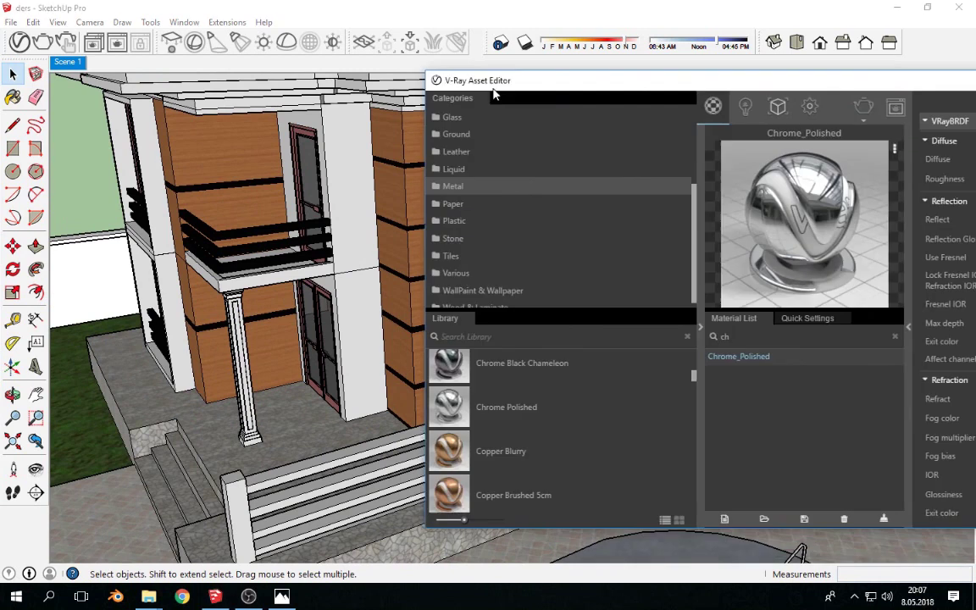
scroll(457, 205, up, 2)
click(461, 185)
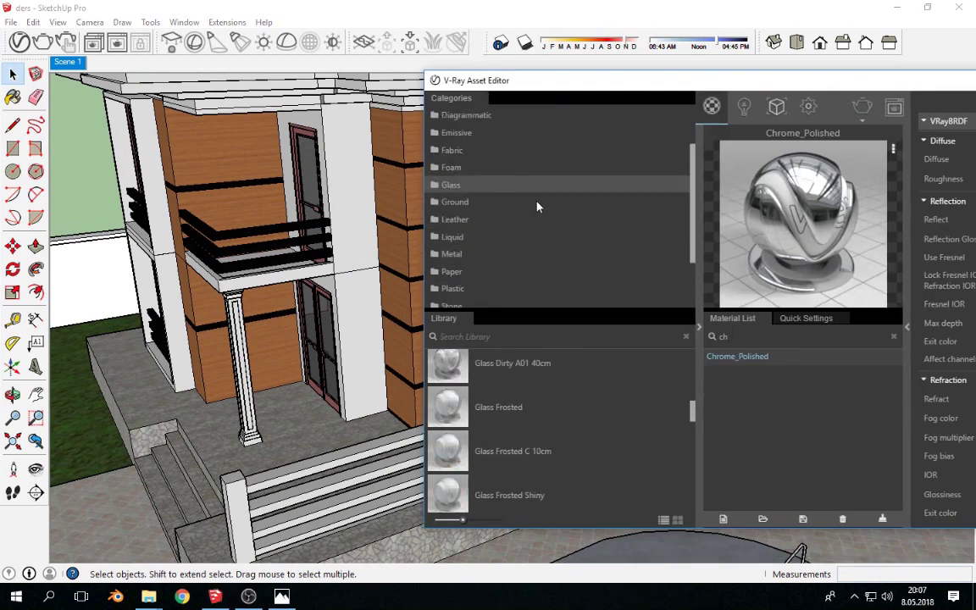
middle_drag(502, 539, 490, 547)
scroll(693, 409, down, 1)
drag(462, 519, 483, 524)
mouse_move(693, 396)
mouse_down()
mouse_move(702, 517)
mouse_move(687, 340)
mouse_up()
drag(464, 399, 762, 398)
text(la)
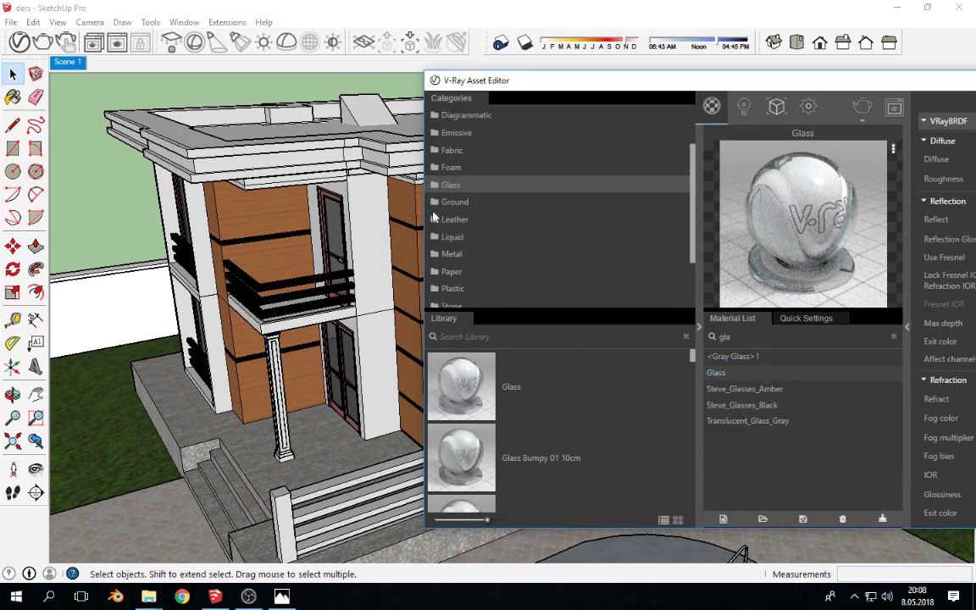
- Apply the V-Ray Glass material to the selected window panes
mouse_move(457, 81)
mouse_down()
mouse_move(816, 154)
mouse_move(578, 78)
mouse_up()
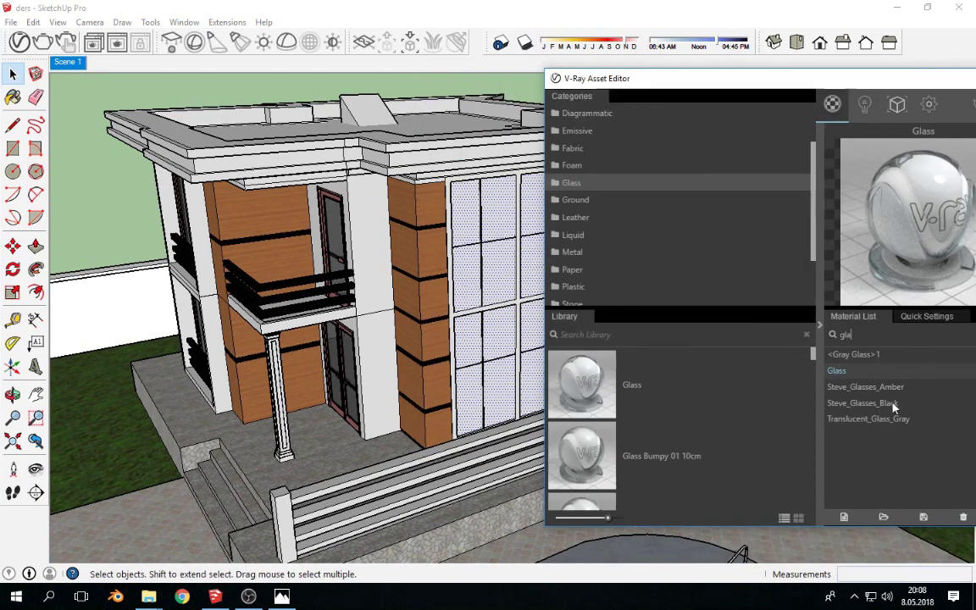
right_click(842, 373)
click(844, 375)
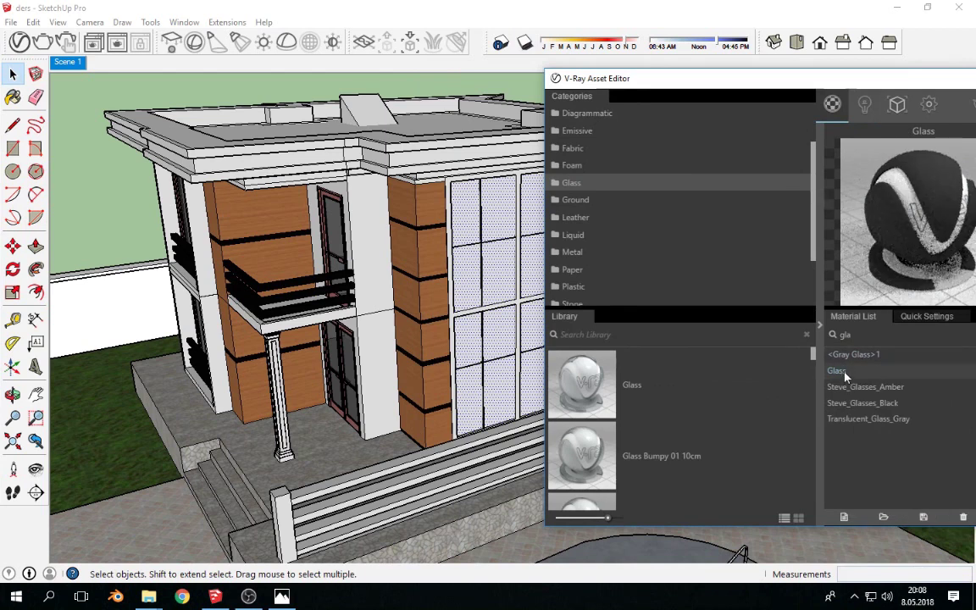
right_click(844, 374)
click(864, 398)
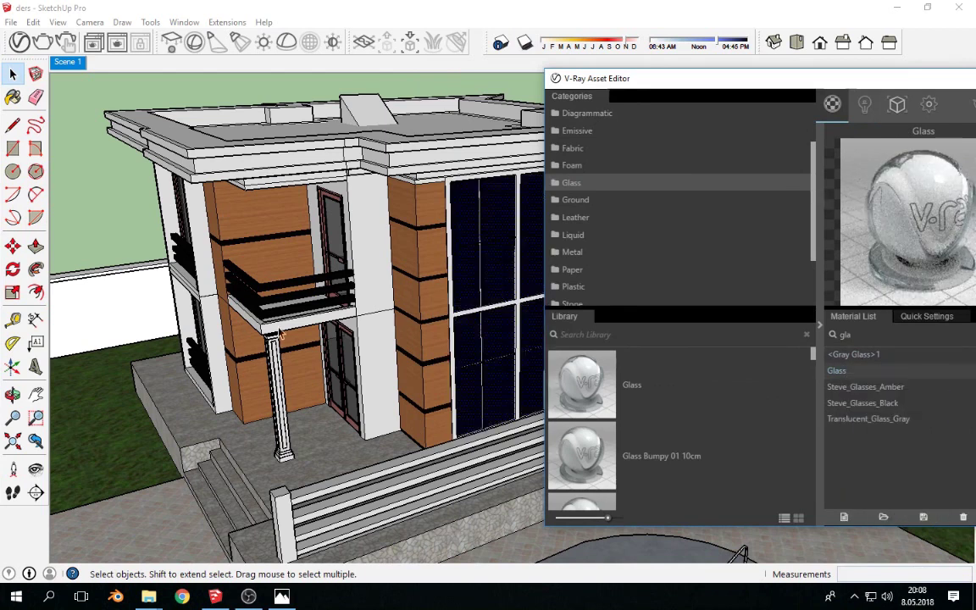
- Apply Glass to the upper front door's glass pane
middle_drag(281, 333, 392, 217)
double_click(395, 219)
click(405, 243)
click(398, 221)
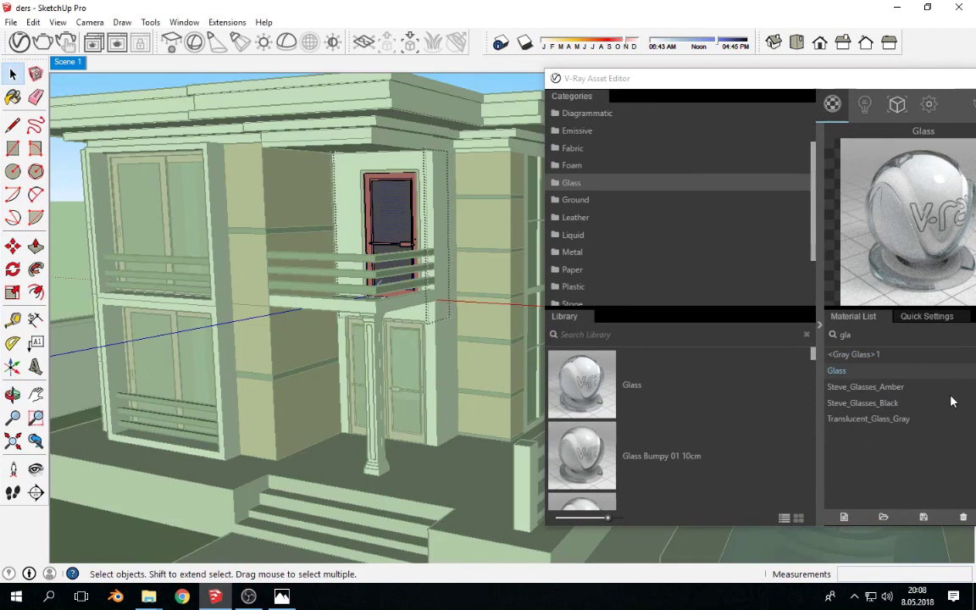
right_click(852, 370)
click(880, 388)
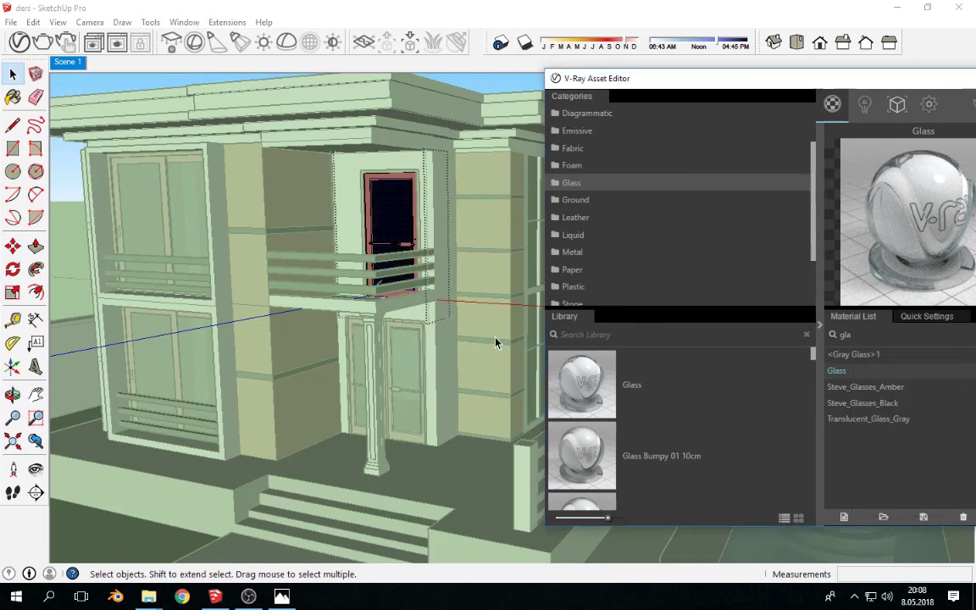
click(373, 323)
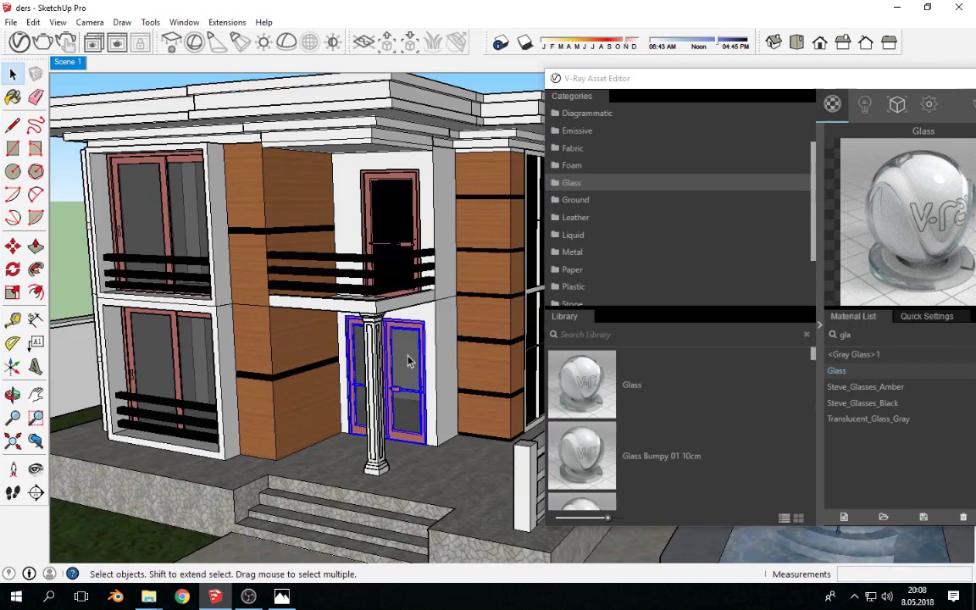
- Apply Glass to the lower door's glass pane
double_click(403, 362)
middle_drag(403, 363, 381, 326)
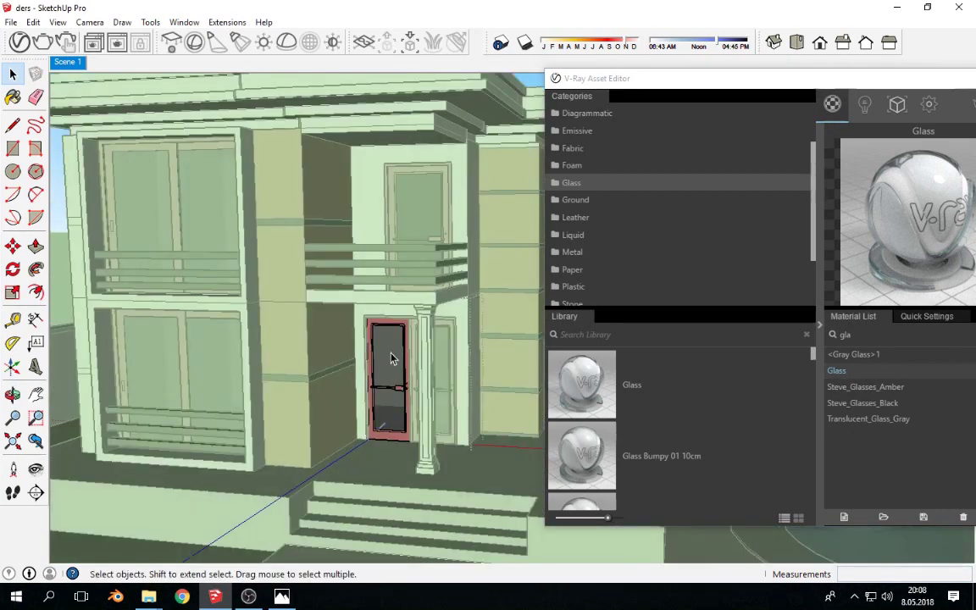
scroll(393, 329, up, 3)
click(392, 330)
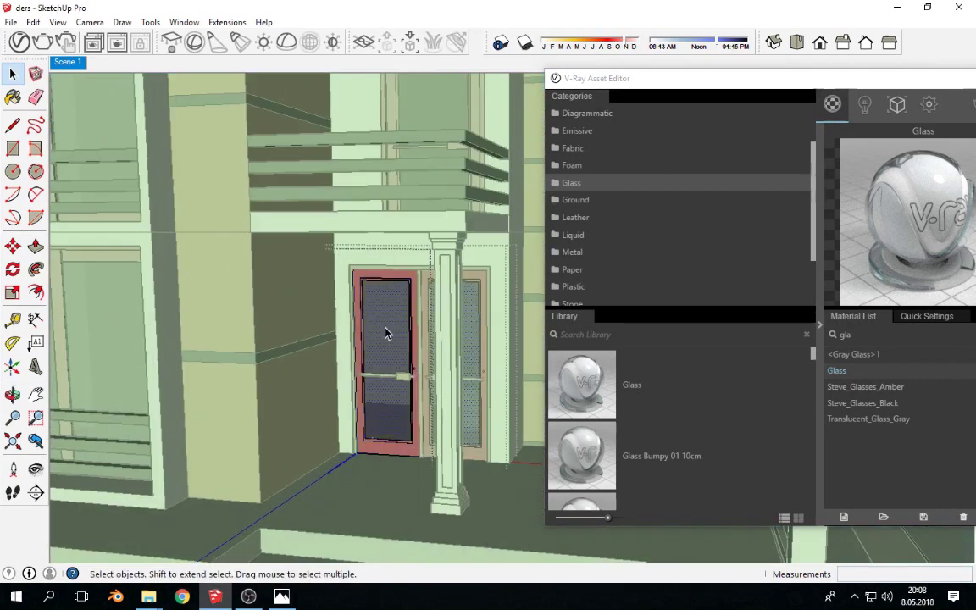
middle_drag(508, 360, 470, 363)
right_click(846, 373)
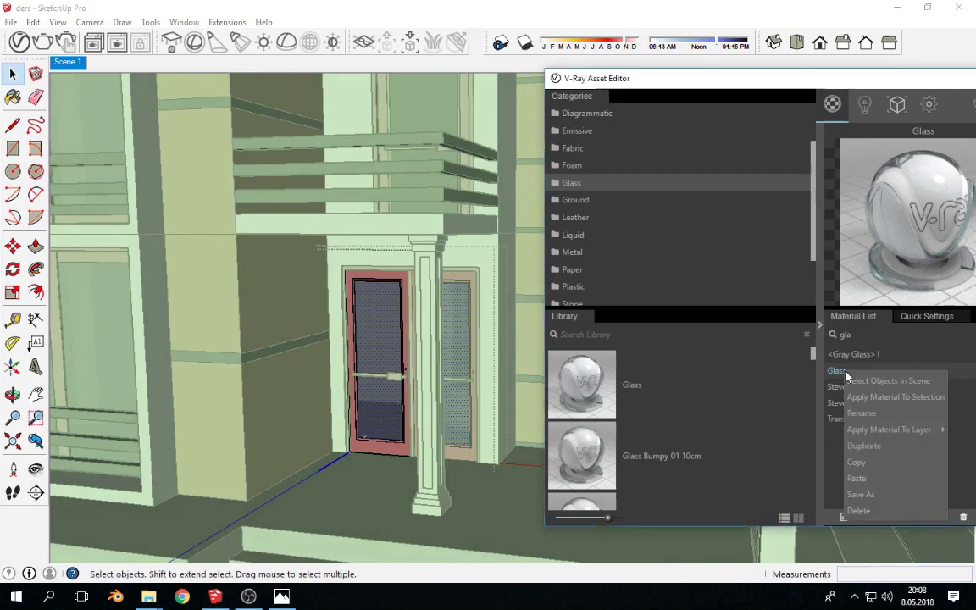
click(873, 399)
scroll(373, 390, down, 4)
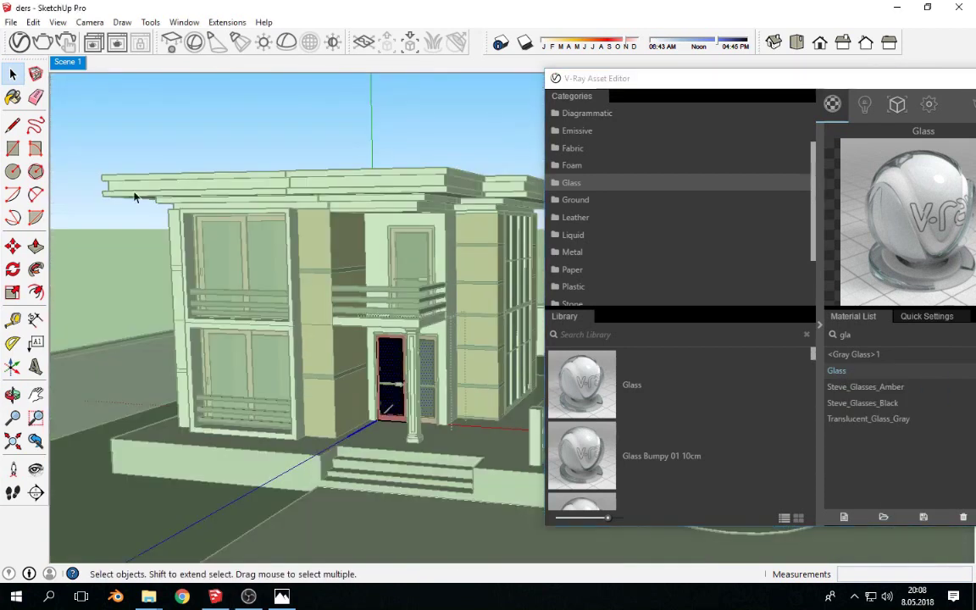
scroll(246, 338, up, 3)
scroll(258, 335, up, 2)
- Apply Glass to the left lower window pane and pull back to a corner view
click(288, 349)
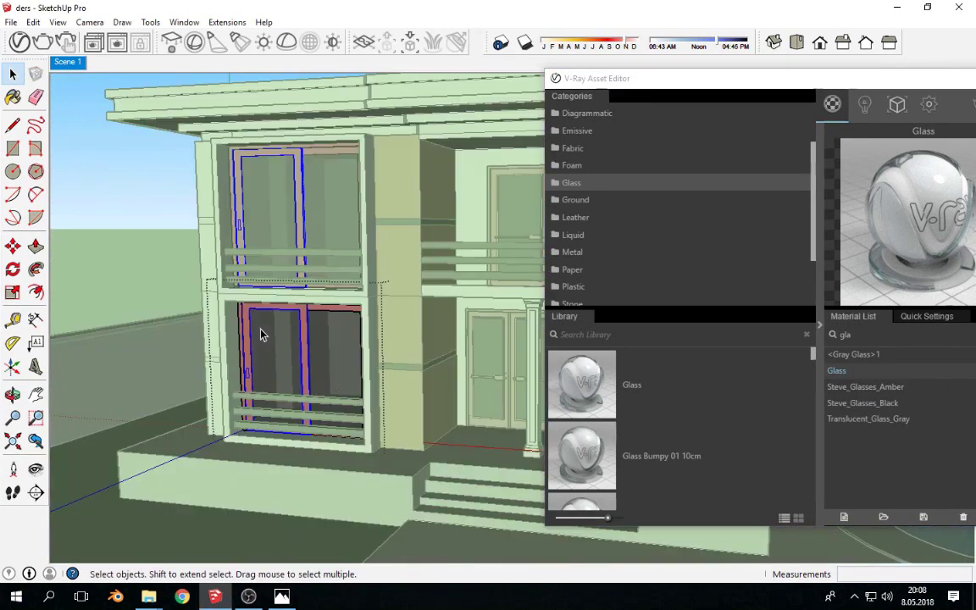
double_click(288, 349)
click(285, 351)
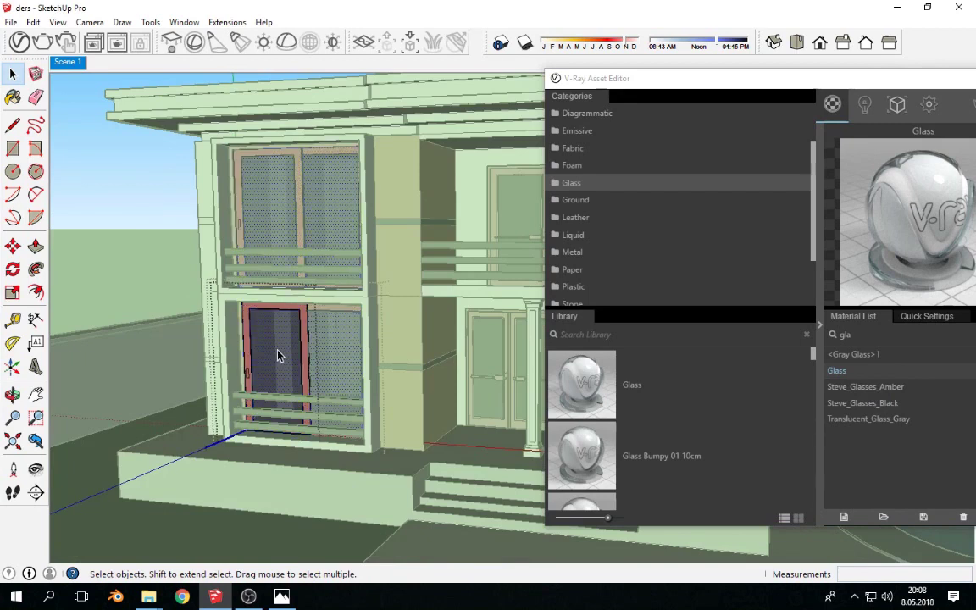
right_click(838, 383)
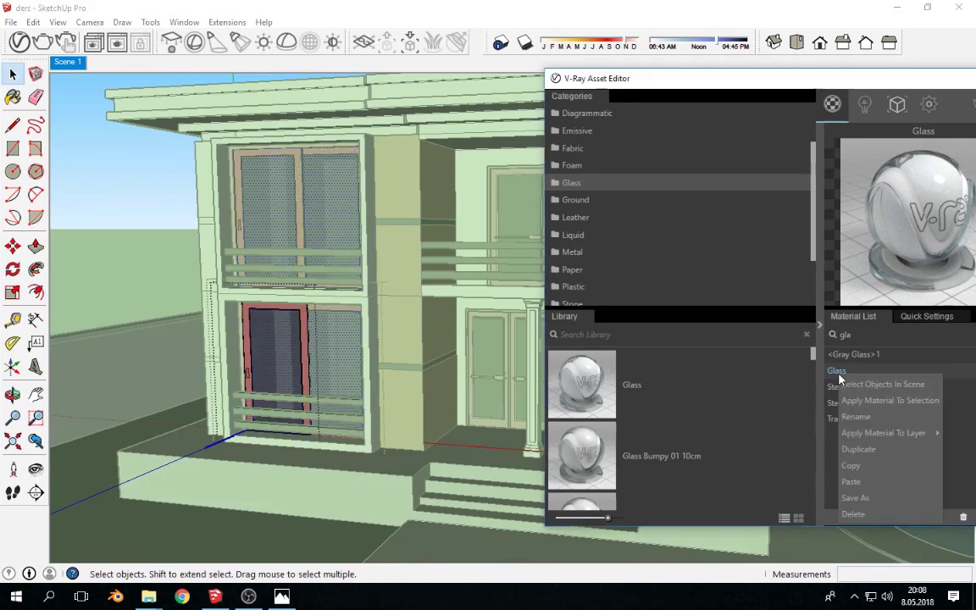
click(877, 399)
scroll(763, 389, down, 2)
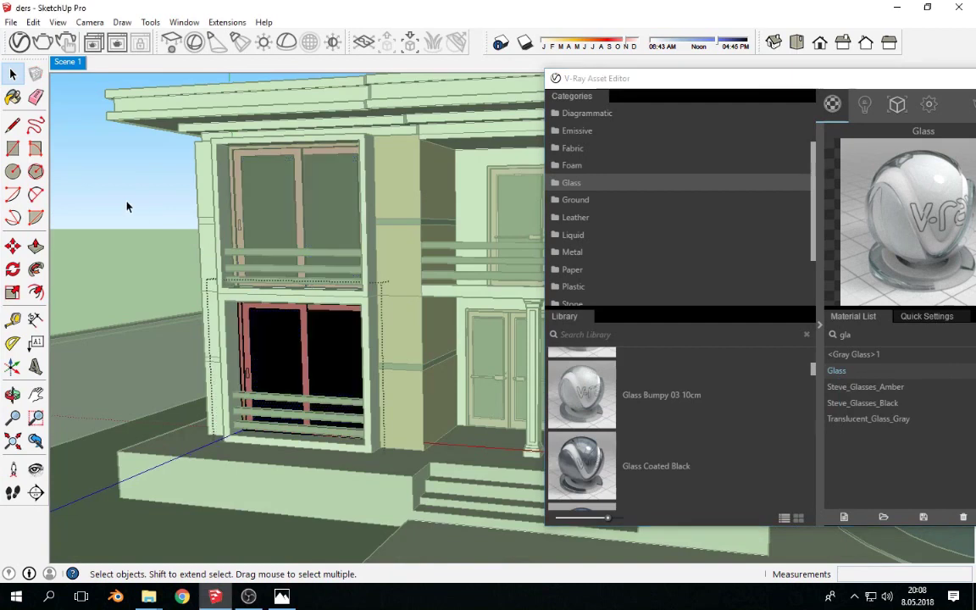
scroll(123, 199, down, 5)
middle_drag(218, 262, 353, 370)
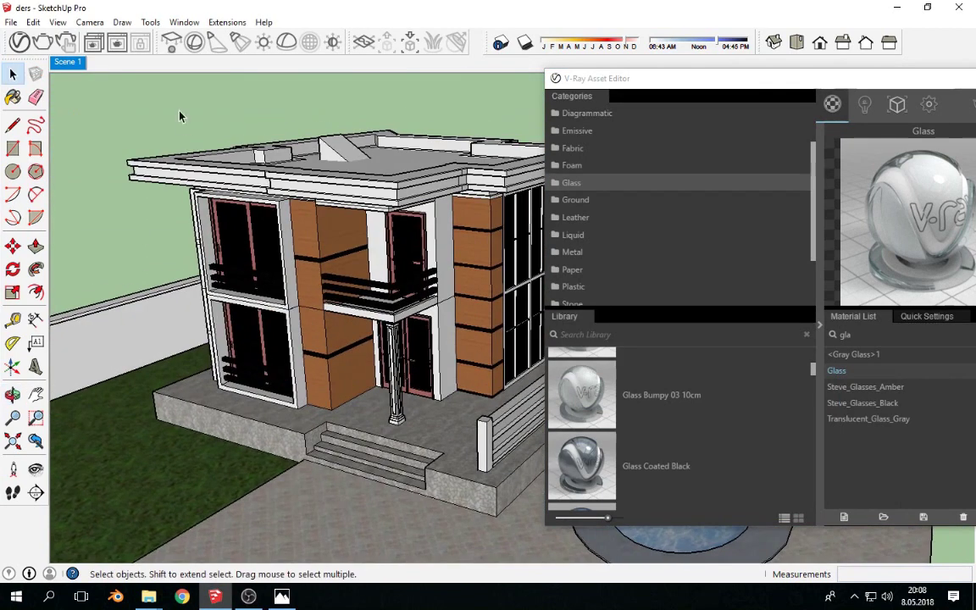
click(827, 302)
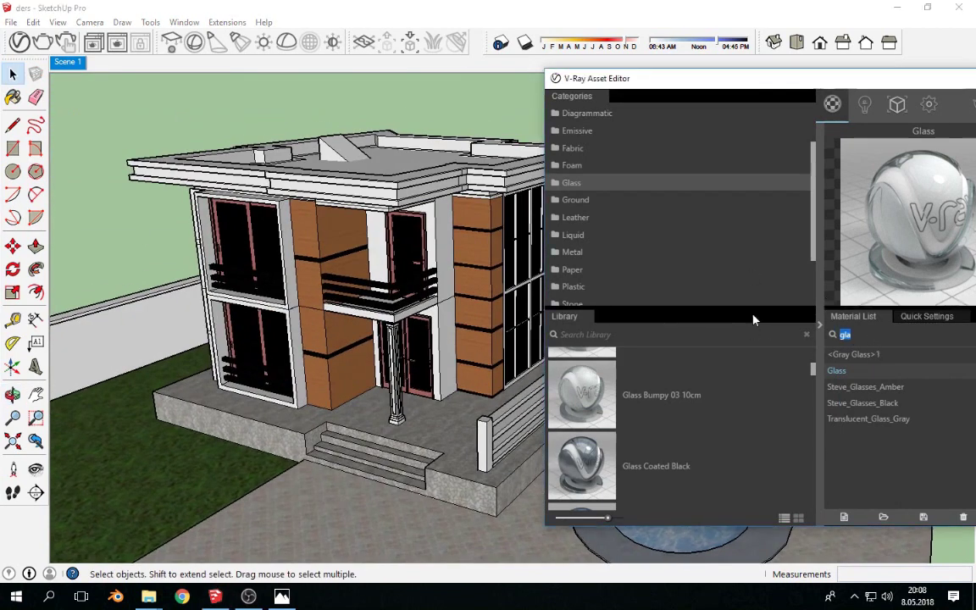
- Clear the material search and set V-Ray render quality to High
key(BackSpace)
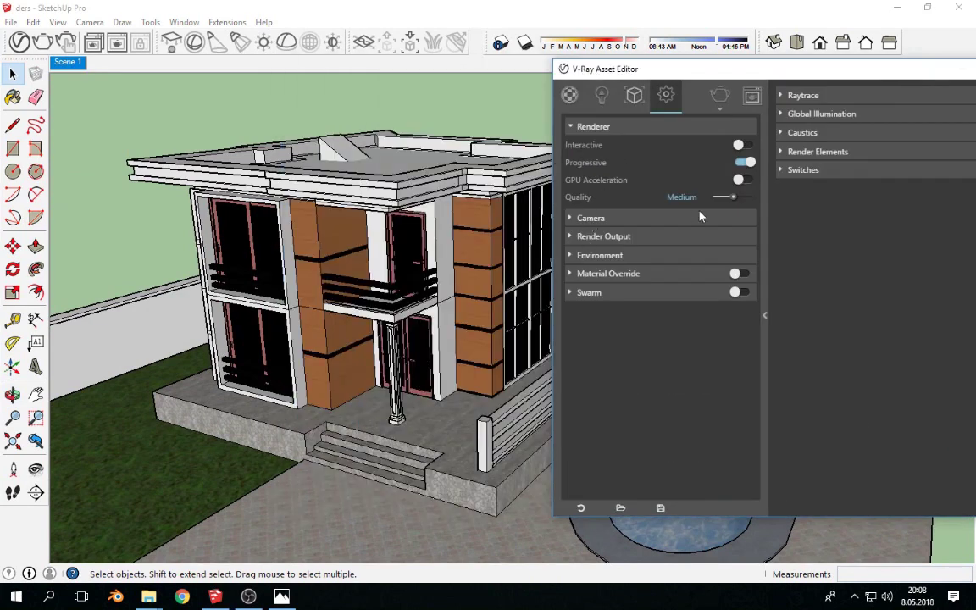
drag(749, 196, 741, 197)
click(57, 61)
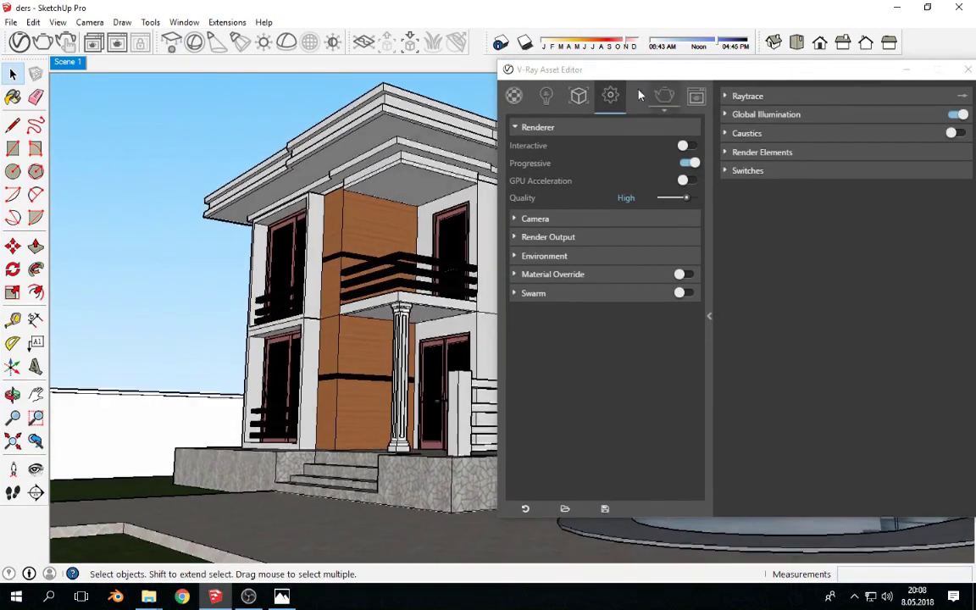
- Set the Render Output image width to 1920 for a 1920×1080 image
click(525, 259)
click(517, 256)
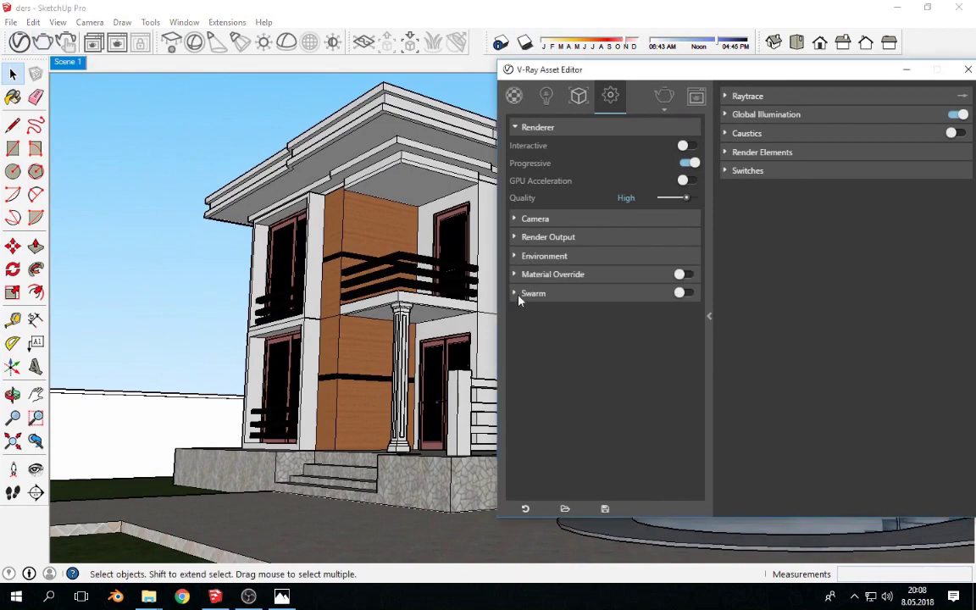
click(526, 240)
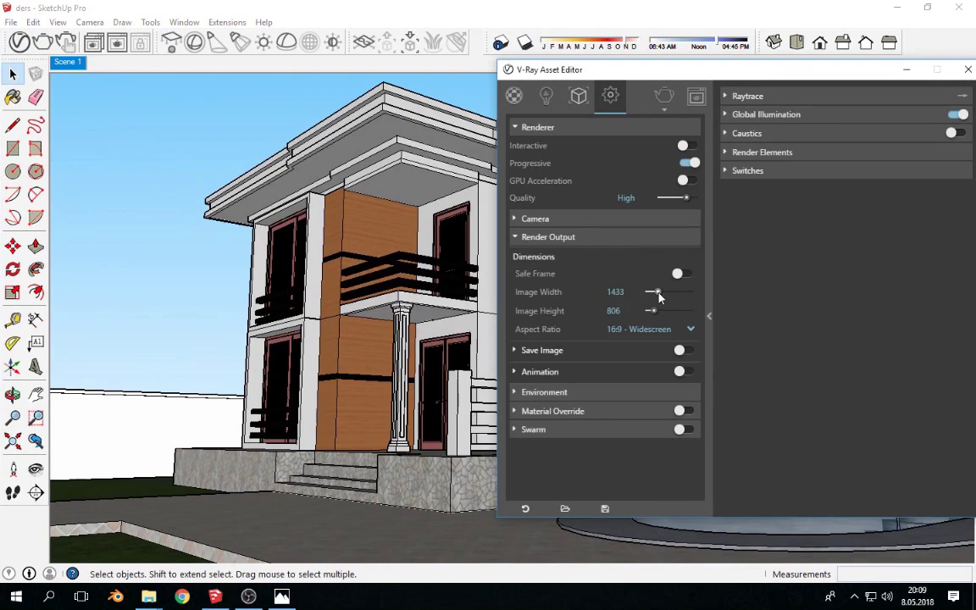
double_click(615, 291)
text(1920)
key(Return)
- Render the house, check Render Elements and Switches, then re-render with GPU Acceleration on
click(664, 95)
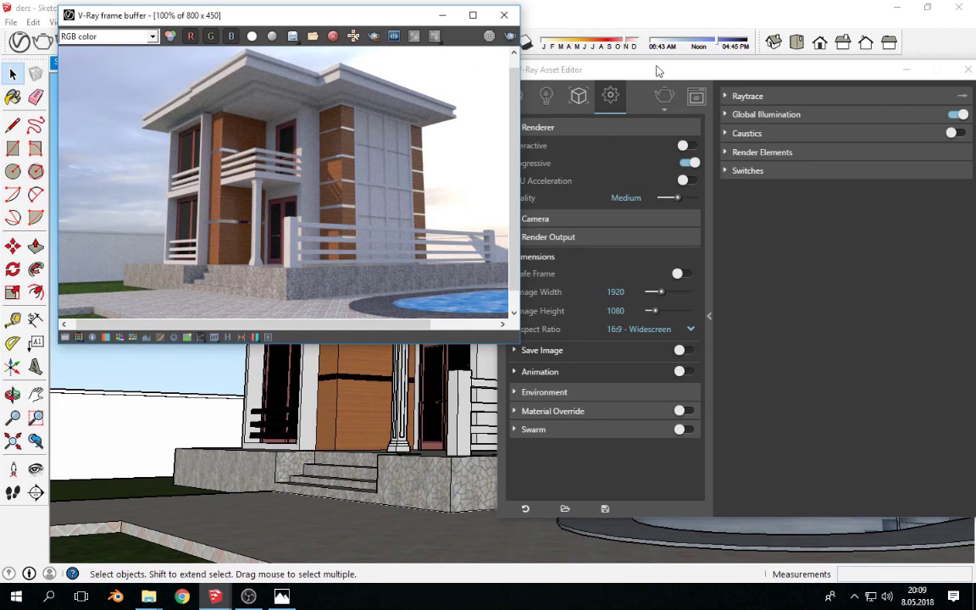
drag(658, 71, 627, 67)
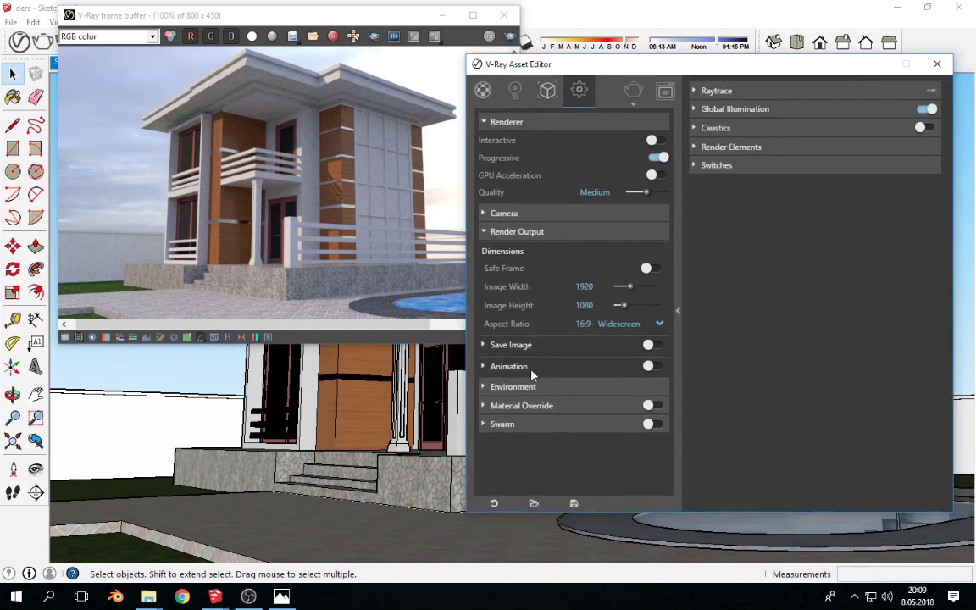
click(714, 151)
click(714, 151)
click(708, 167)
click(705, 167)
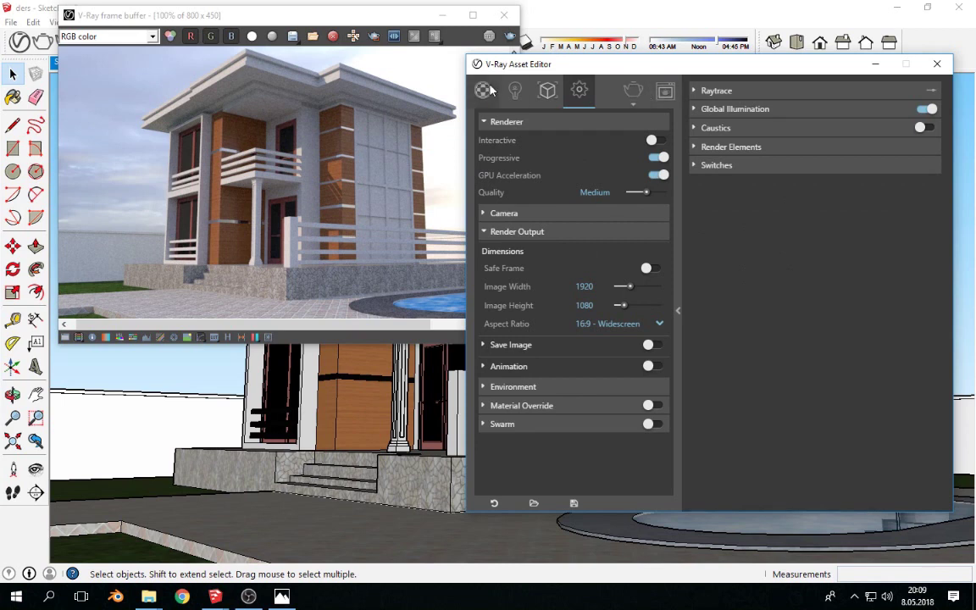
click(21, 40)
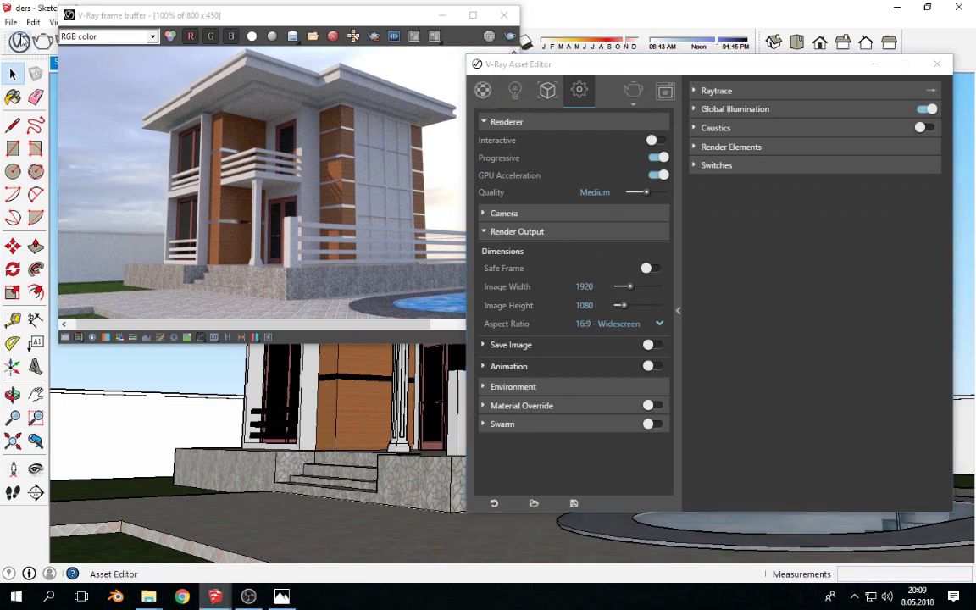
click(20, 41)
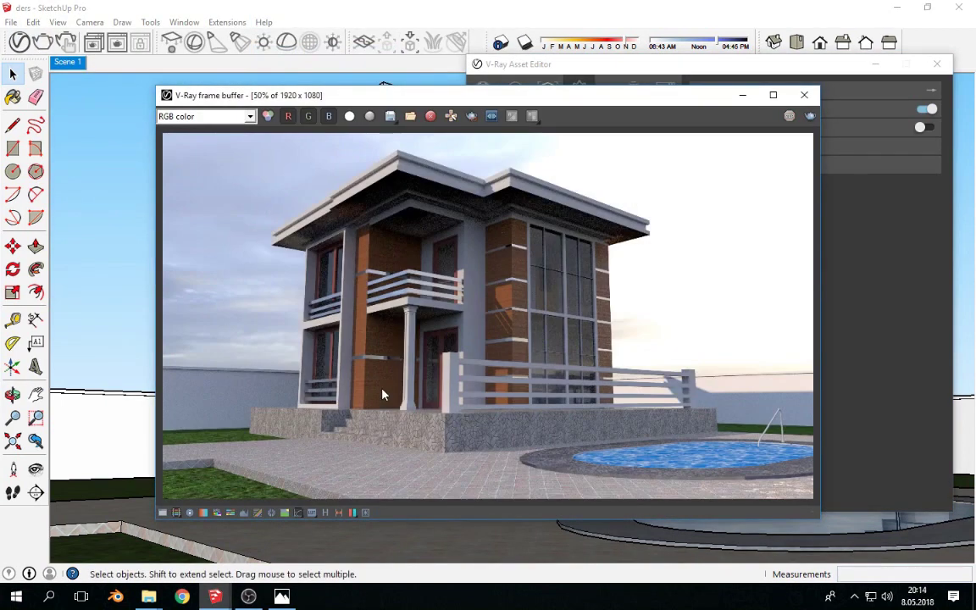
- Zoom into the balcony in the frame buffer and maximize the render window
scroll(403, 281, up, 1)
scroll(430, 263, up, 1)
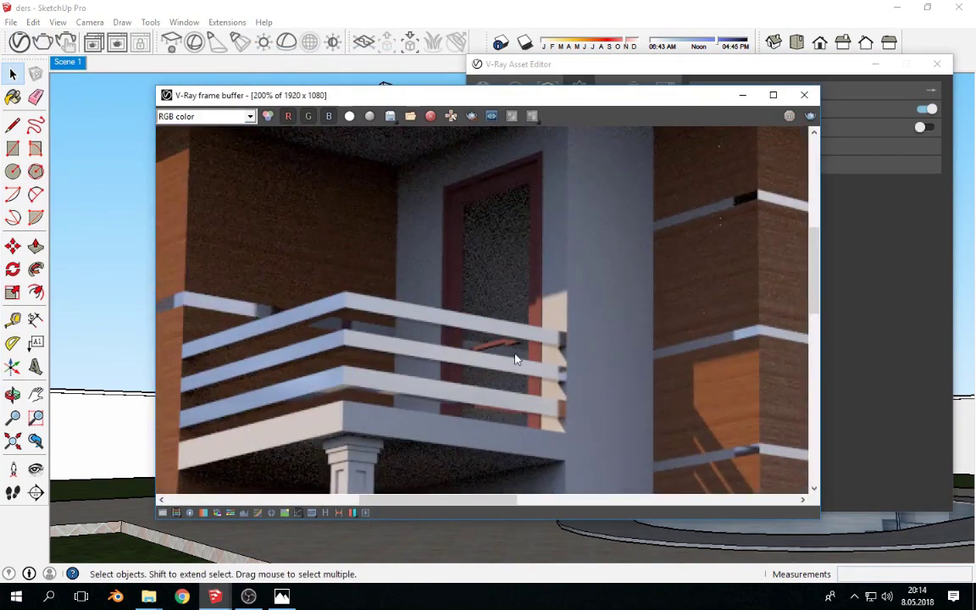
scroll(515, 359, down, 2)
scroll(466, 235, up, 2)
middle_drag(466, 236, 534, 394)
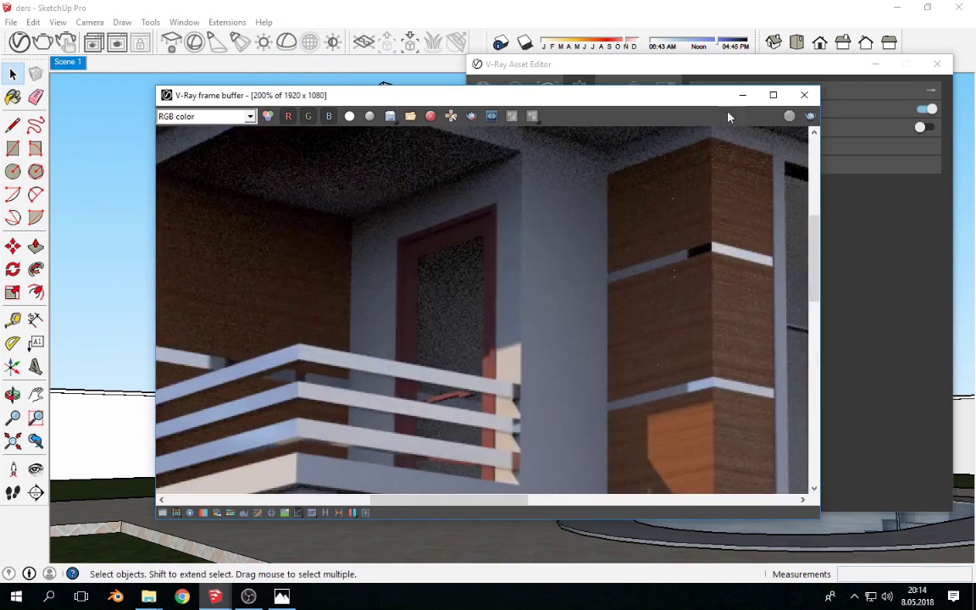
click(773, 95)
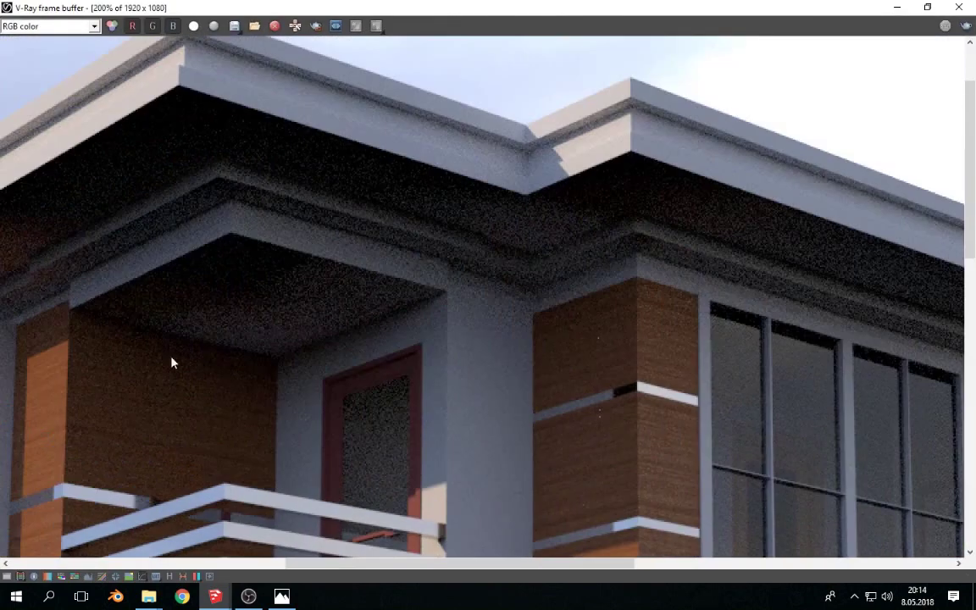
- Pan and zoom around the full-screen render, inspecting the pool side and house front
scroll(172, 363, down, 1)
scroll(385, 370, down, 1)
scroll(344, 285, down, 1)
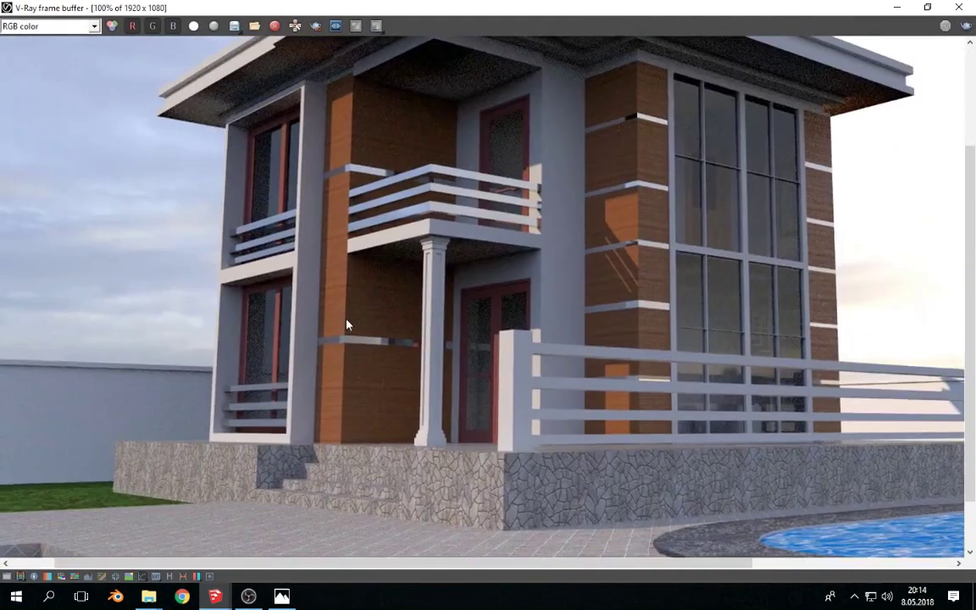
middle_drag(346, 325, 312, 286)
middle_drag(514, 416, 332, 368)
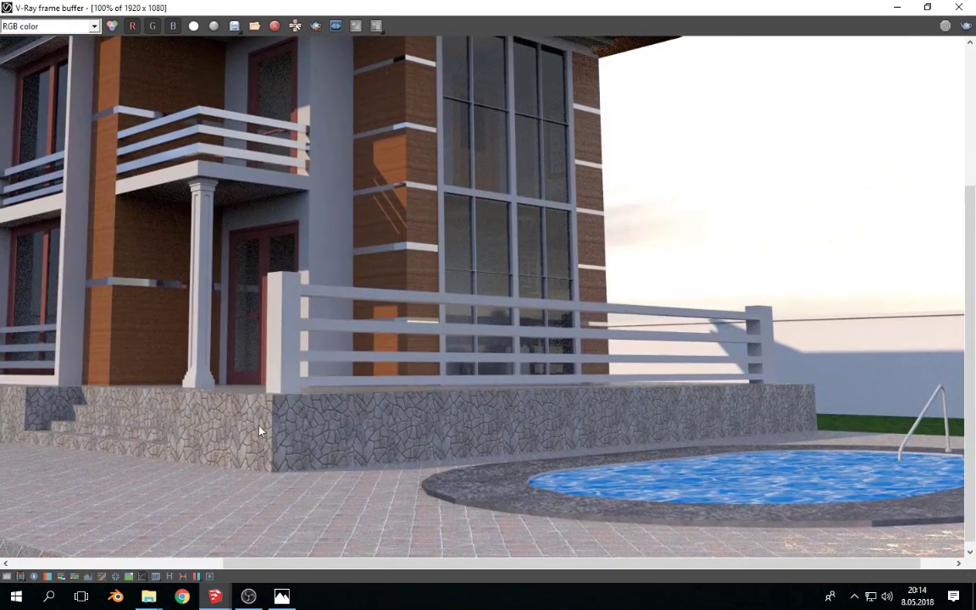
middle_drag(260, 431, 548, 404)
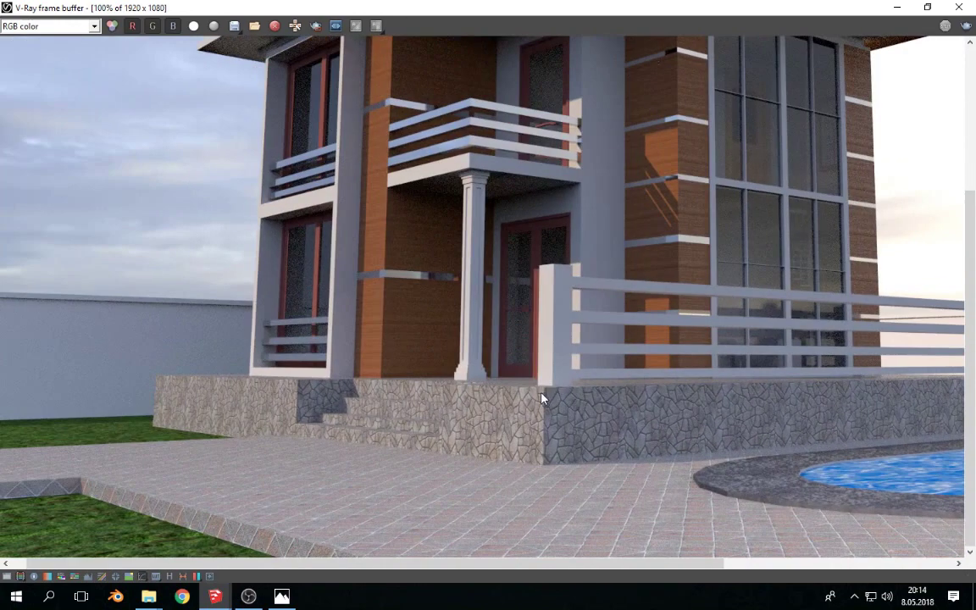
mouse_move(543, 323)
middle_down()
mouse_move(591, 294)
mouse_move(556, 366)
middle_up()
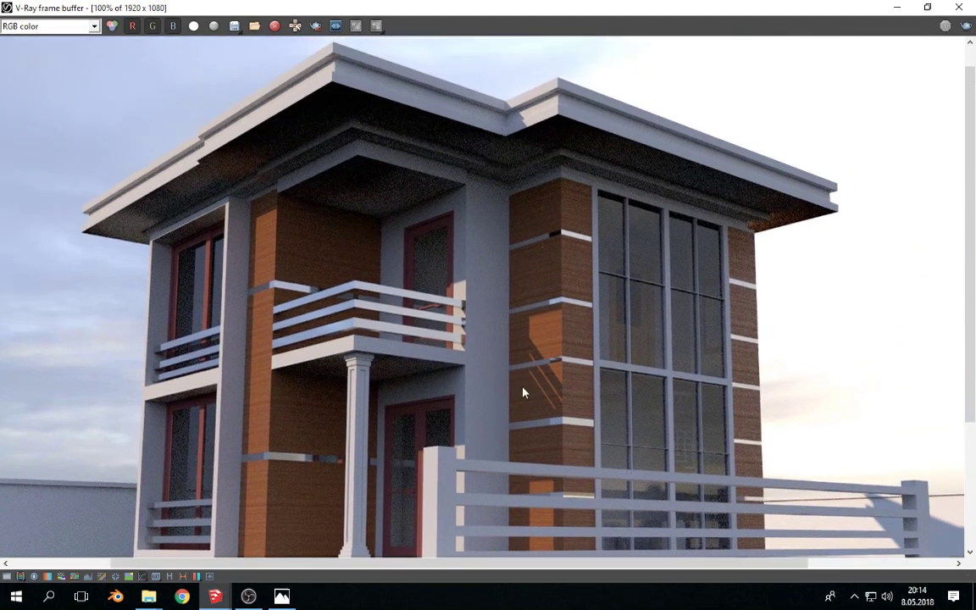
scroll(523, 392, up, 2)
mouse_move(531, 387)
middle_down()
mouse_move(325, 417)
mouse_move(562, 375)
middle_up()
scroll(525, 386, down, 2)
scroll(525, 386, up, 1)
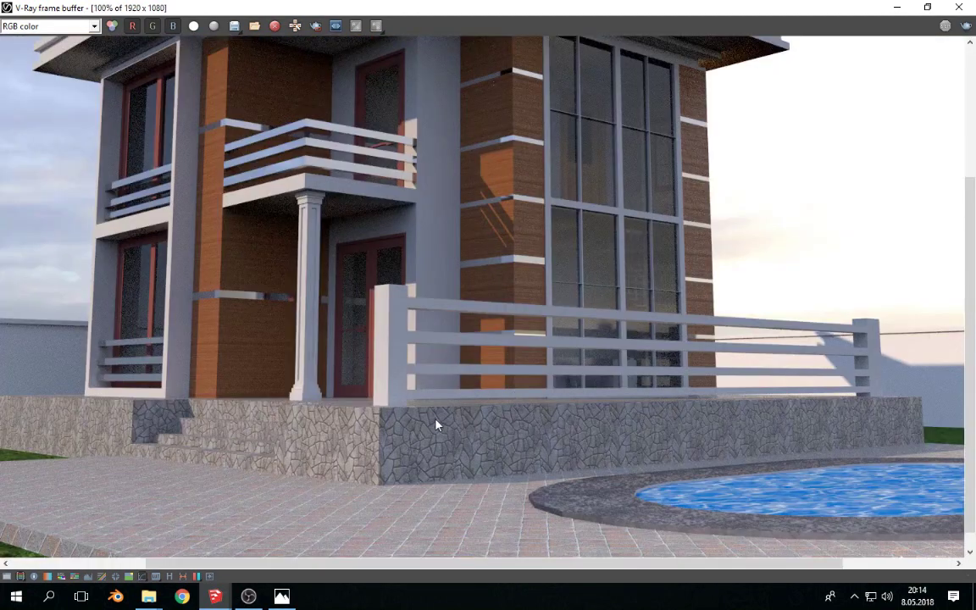
middle_drag(436, 425, 570, 389)
scroll(457, 401, down, 1)
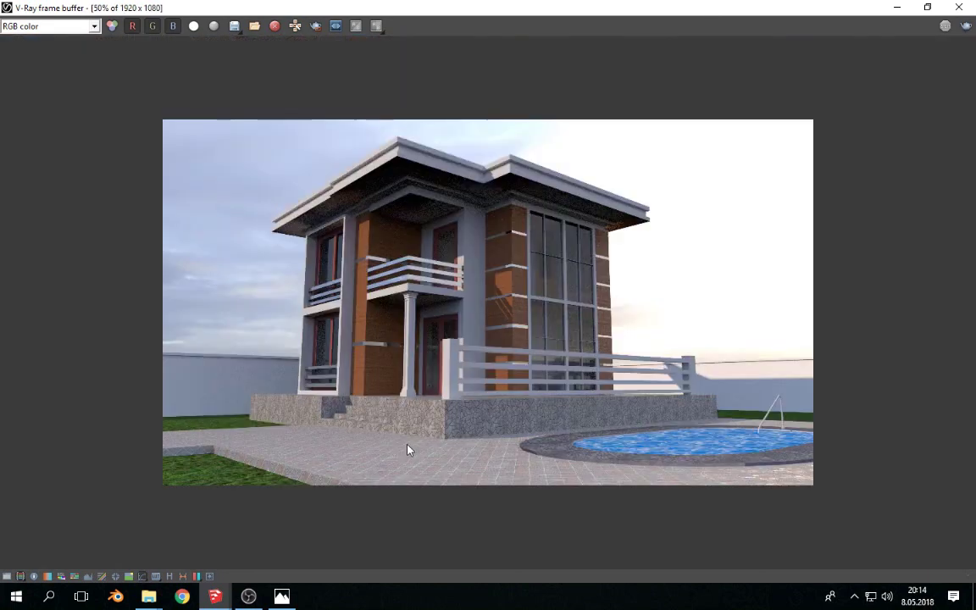
scroll(496, 327, up, 1)
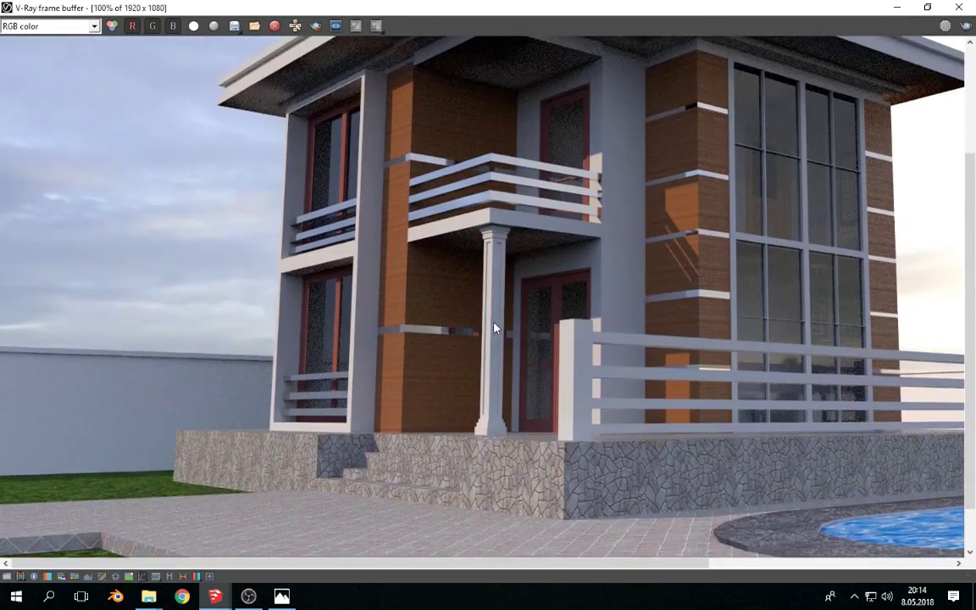
middle_drag(496, 327, 460, 286)
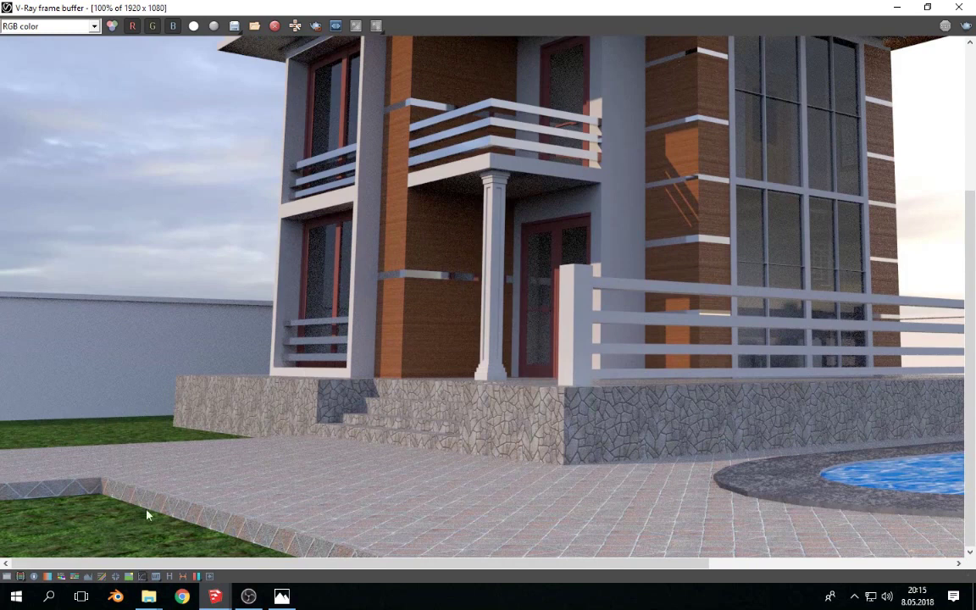
scroll(299, 380, right, 5)
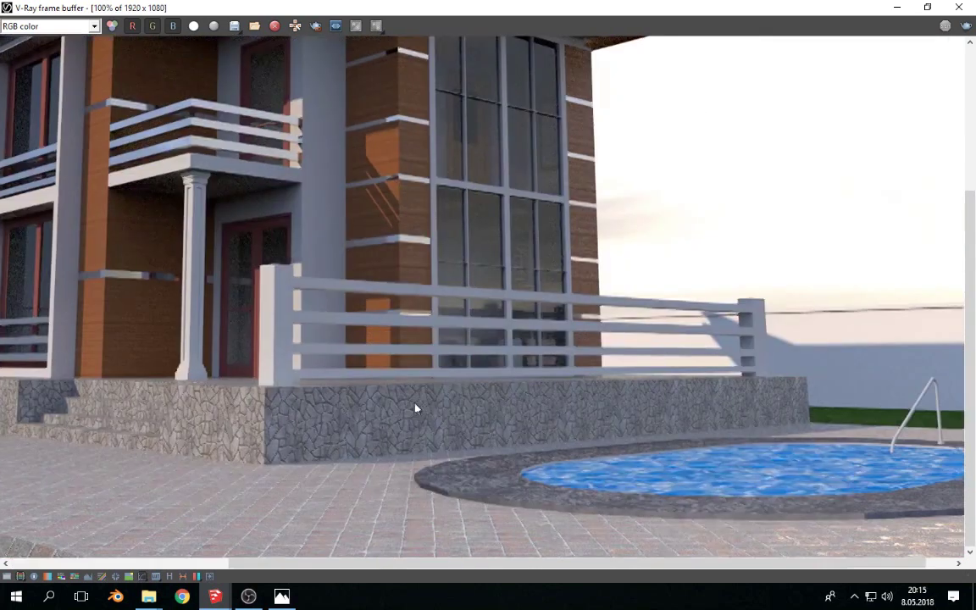
middle_drag(485, 442, 732, 492)
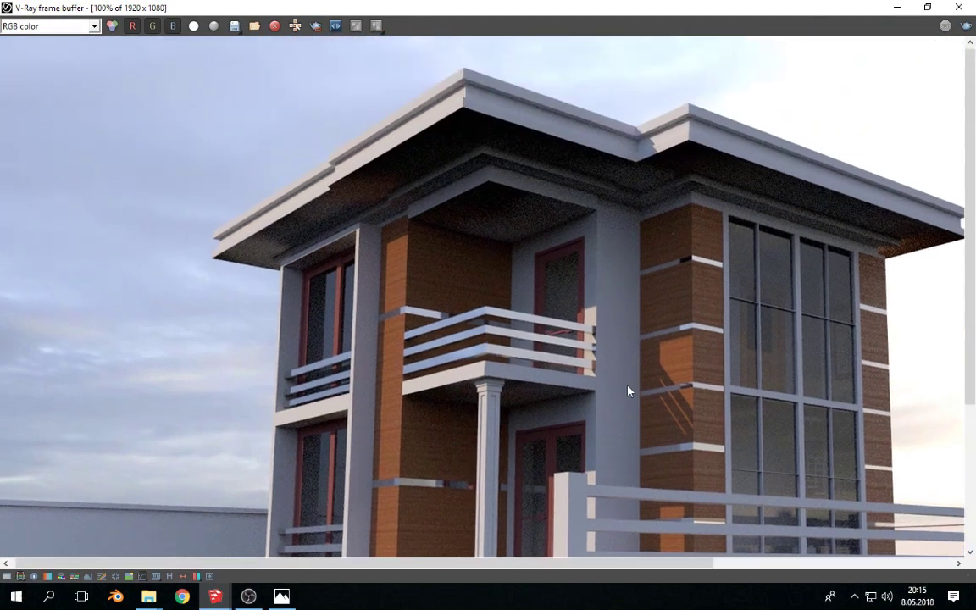
click(250, 597)
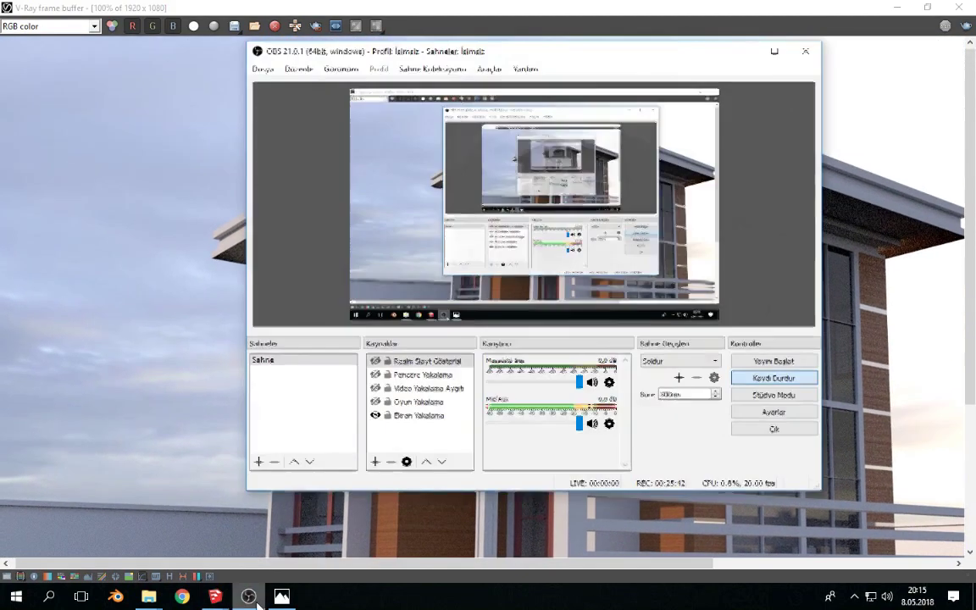
click(252, 598)
mouse_move(471, 362)
middle_down()
mouse_move(381, 367)
mouse_move(606, 484)
middle_up()
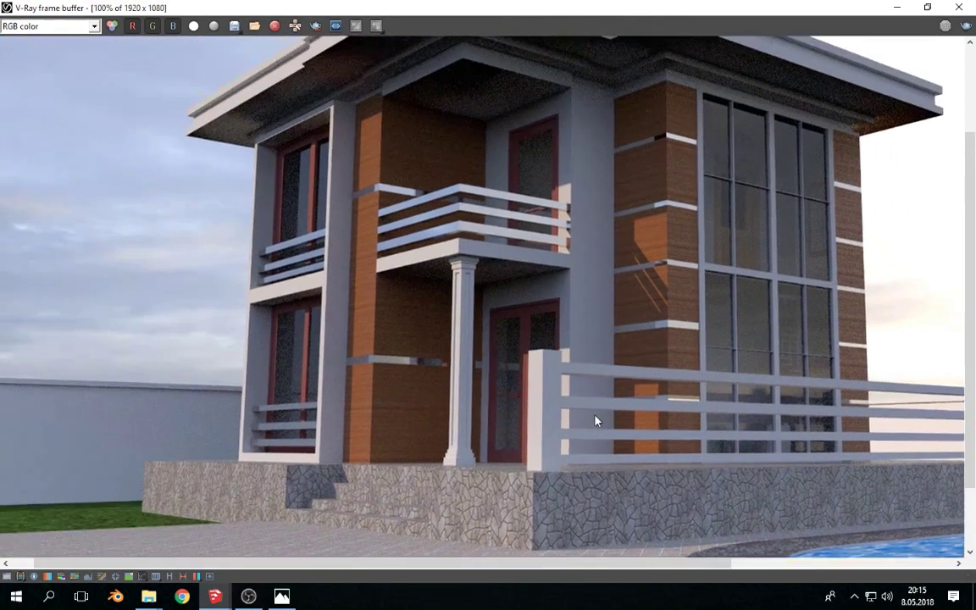